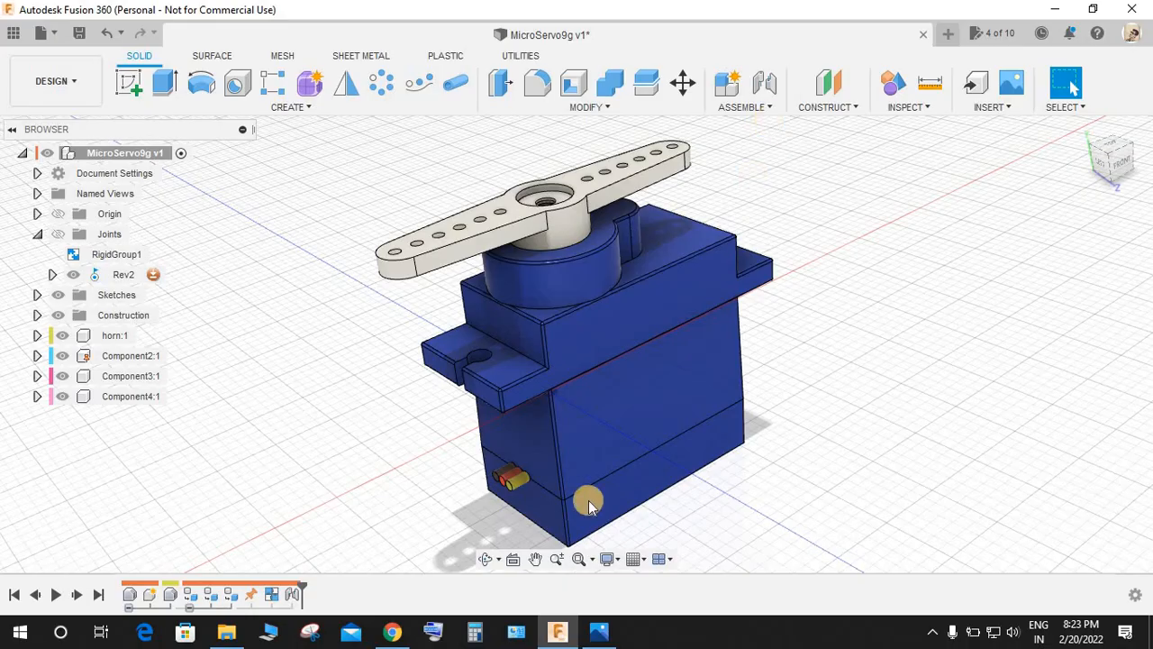
Switch to Chrome and look over the MechbuzZ YouTube channel's recent uploads and banner links.
{"action": "left_click", "coordinate": [393, 631]}
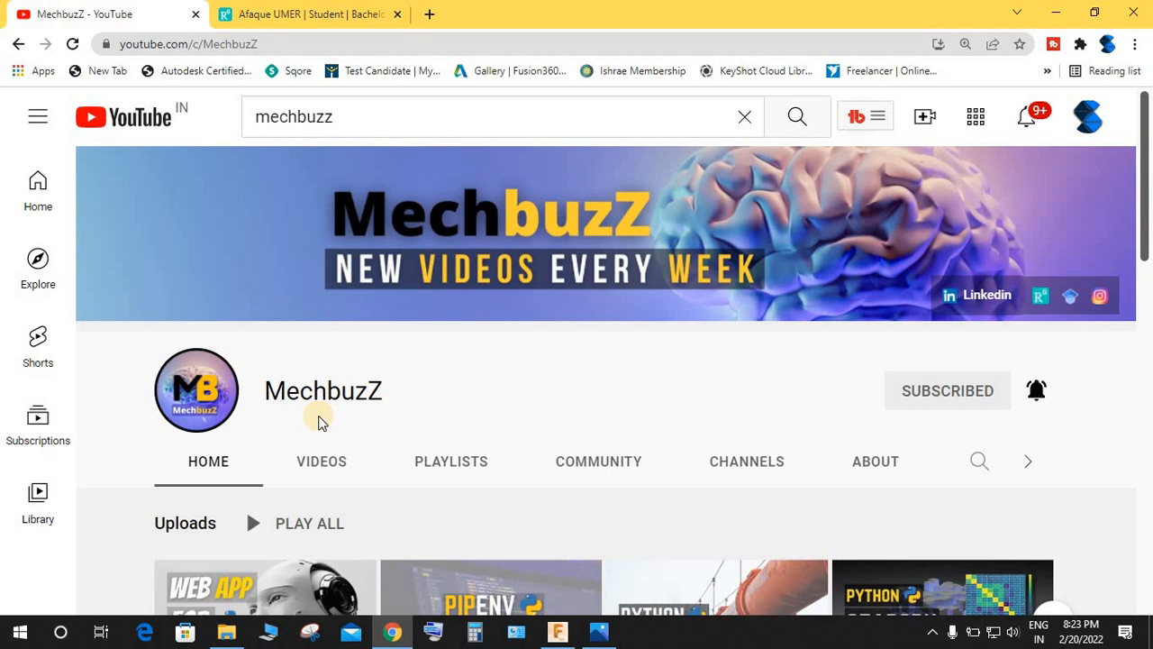
{"action": "scroll", "coordinate": [322, 423], "scroll_direction": "down", "scroll_amount": 1}
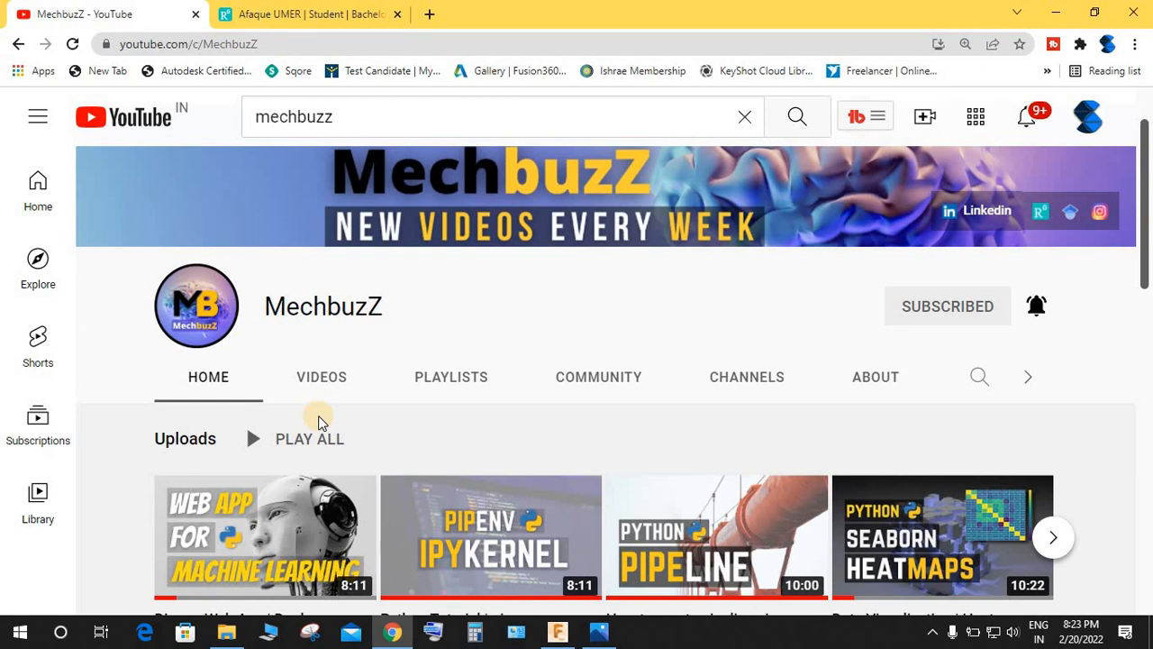
{"action": "scroll", "coordinate": [321, 423], "scroll_direction": "down", "scroll_amount": 1}
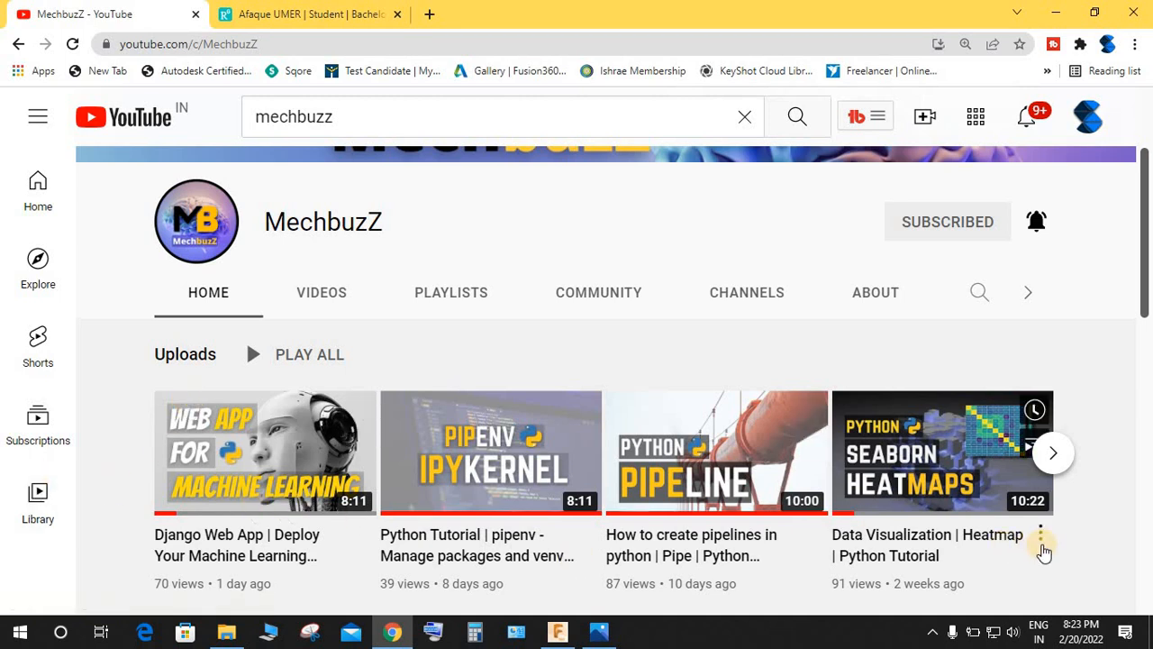
{"action": "scroll", "coordinate": [1042, 551], "scroll_direction": "down", "scroll_amount": 1}
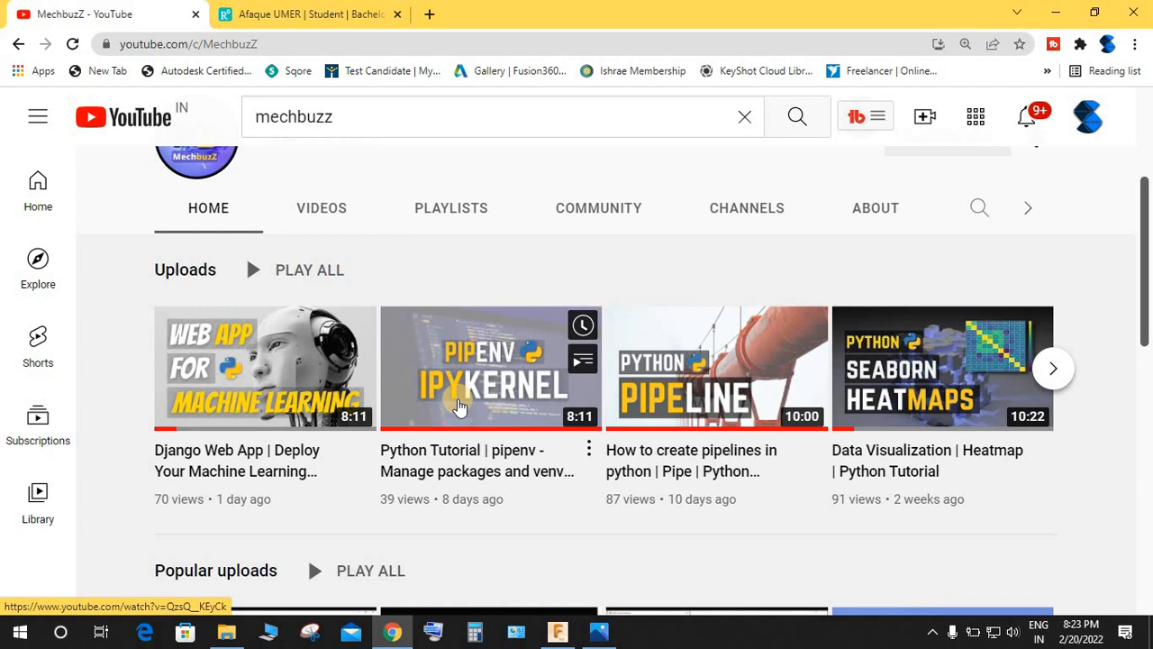
{"action": "scroll", "coordinate": [460, 407], "scroll_direction": "up", "scroll_amount": 3}
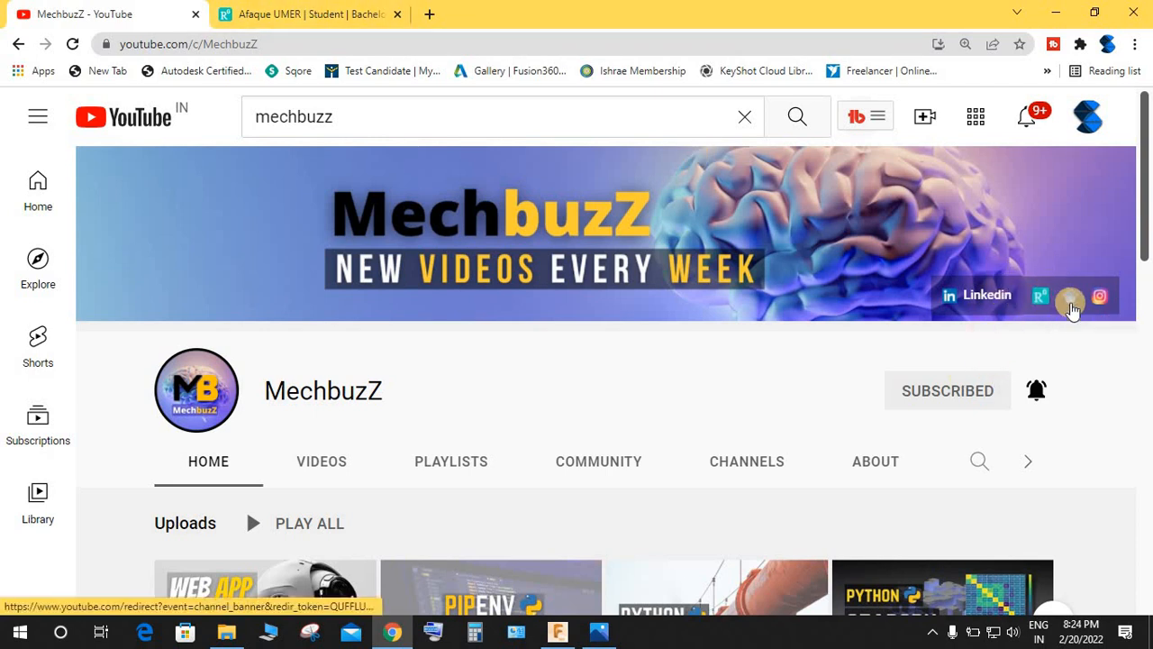
Switch to the open ResearchGate researcher profile and view its Publications section.
{"action": "left_click", "coordinate": [262, 13]}
{"action": "scroll", "coordinate": [478, 470], "scroll_direction": "up", "scroll_amount": 15}
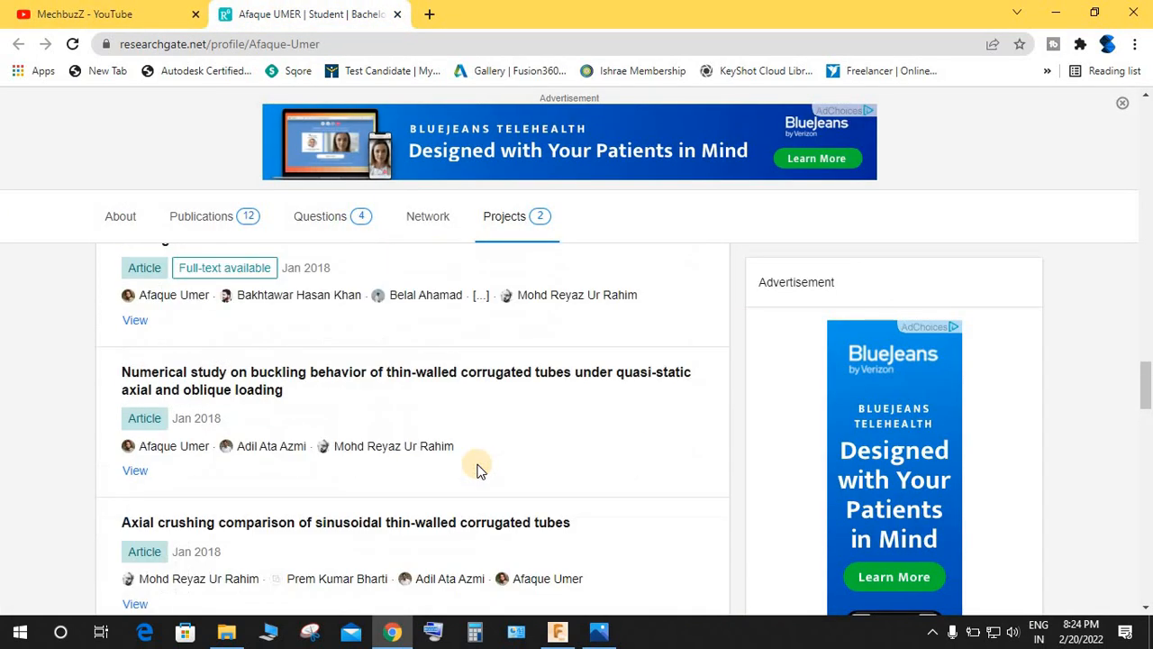
{"action": "scroll", "coordinate": [431, 457], "scroll_direction": "up", "scroll_amount": 5}
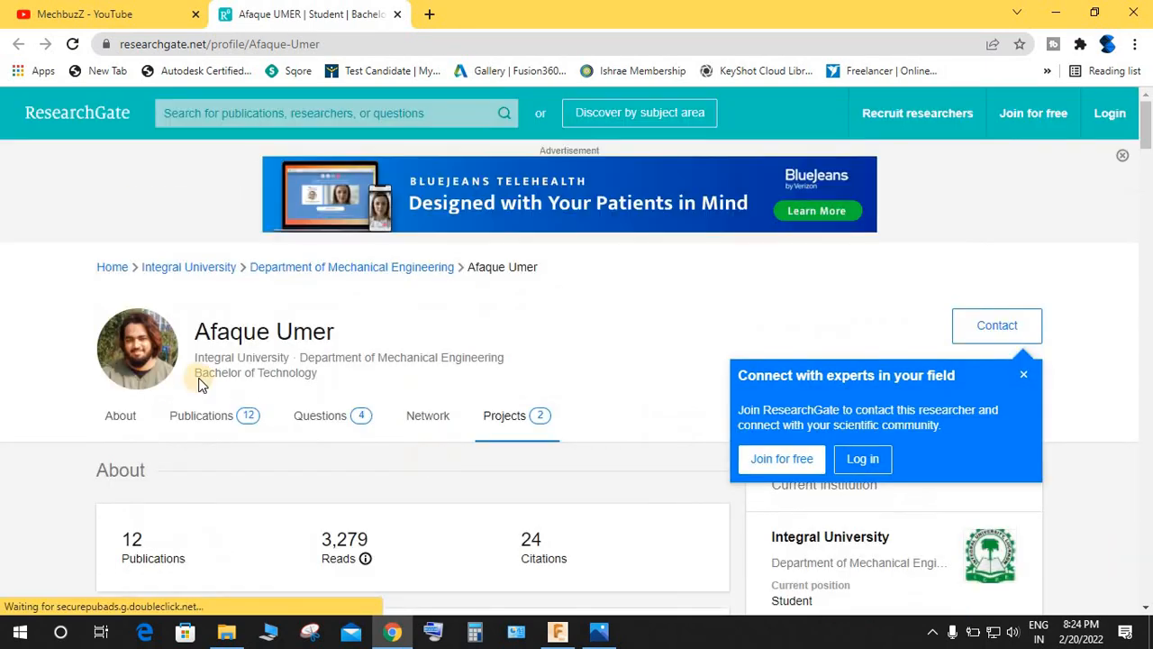
{"action": "left_click", "coordinate": [256, 416]}
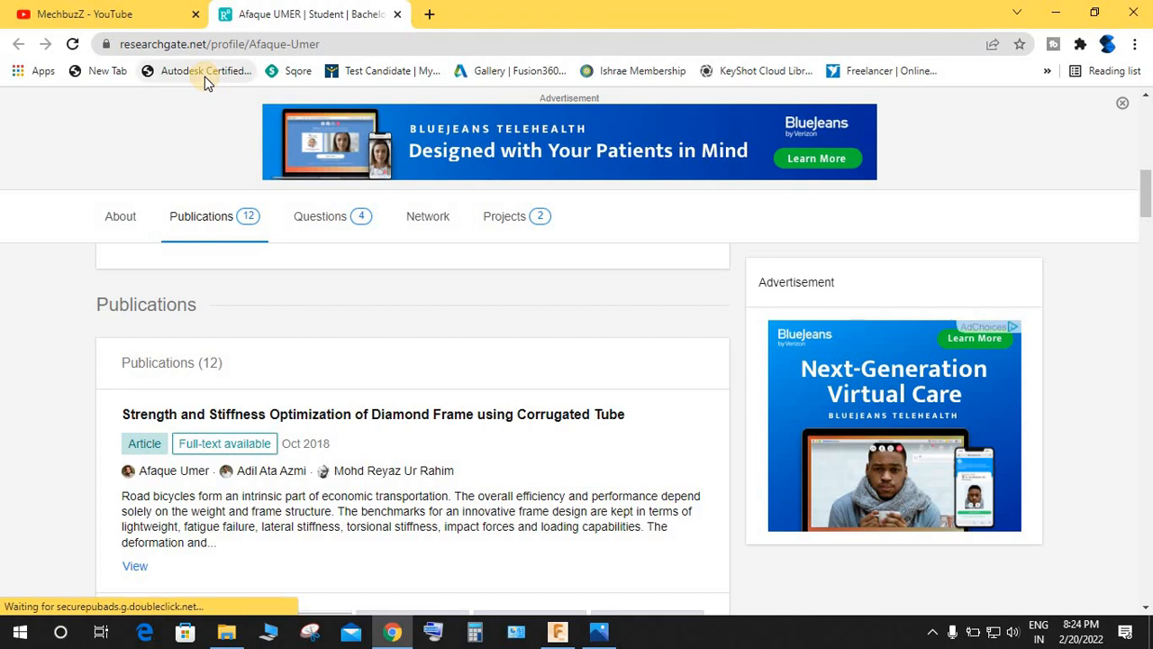
Return to Fusion 360 and examine the MicroServo9g model from below and above, swinging the horn about its revolute joint.
{"action": "left_click", "coordinate": [1056, 13]}
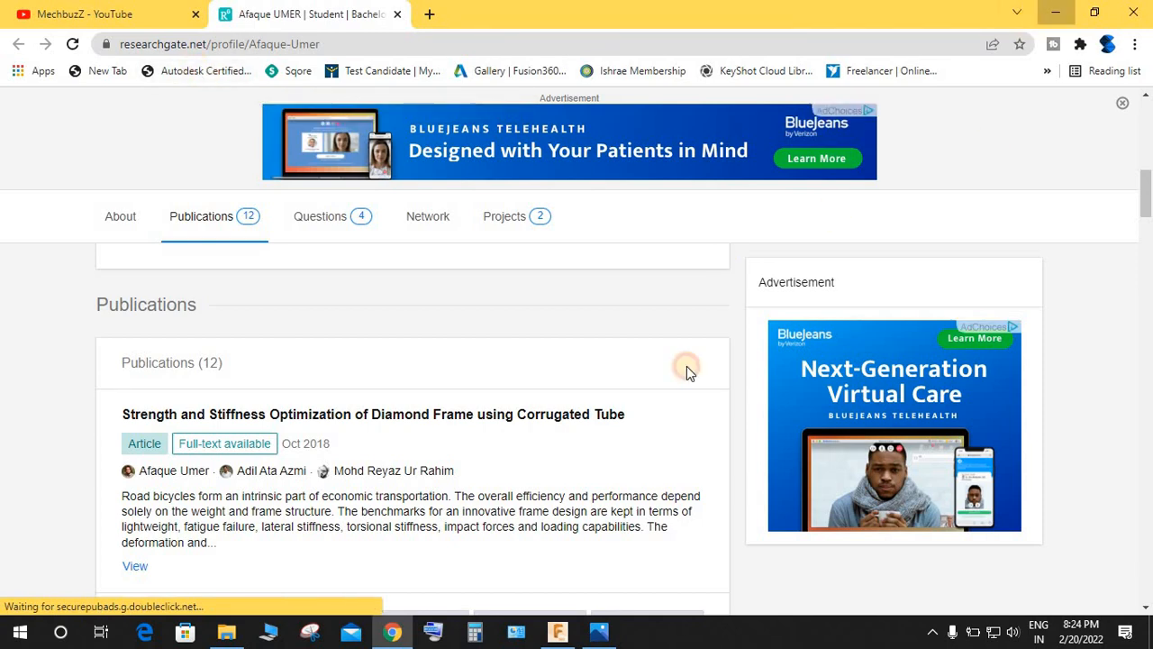
{"action": "middle_click_drag", "start_coordinate": [687, 380], "coordinate": [664, 219], "text": "shift"}
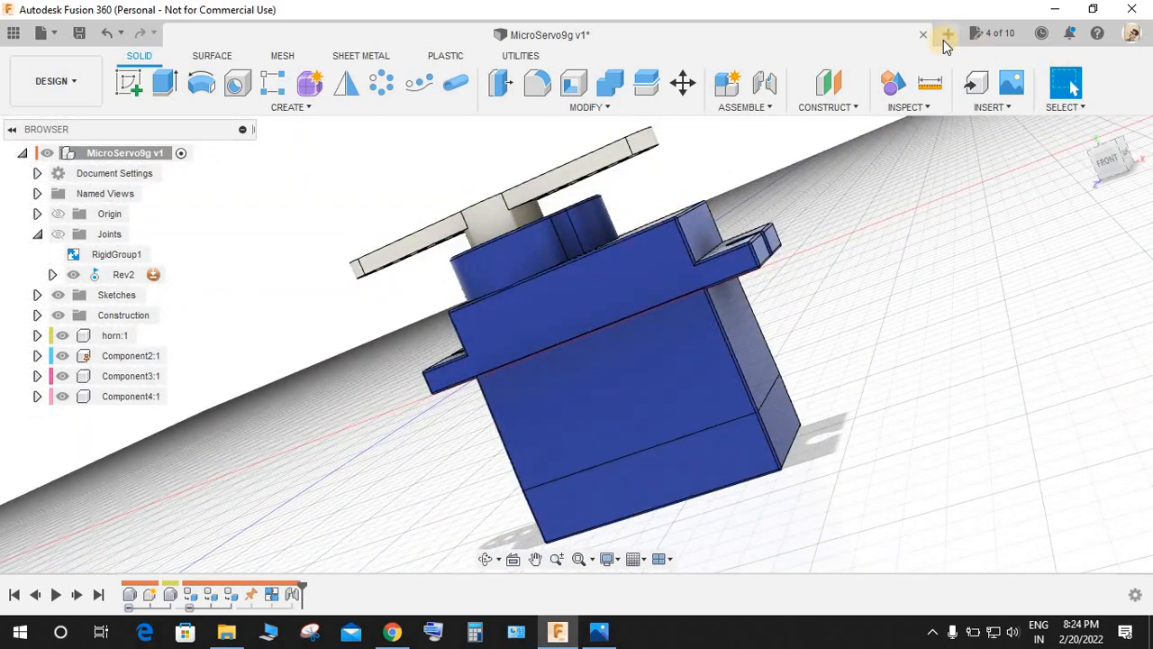
{"action": "middle_click_drag", "start_coordinate": [697, 379], "coordinate": [680, 495], "text": "shift"}
{"action": "left_click_drag", "start_coordinate": [614, 191], "coordinate": [532, 189]}
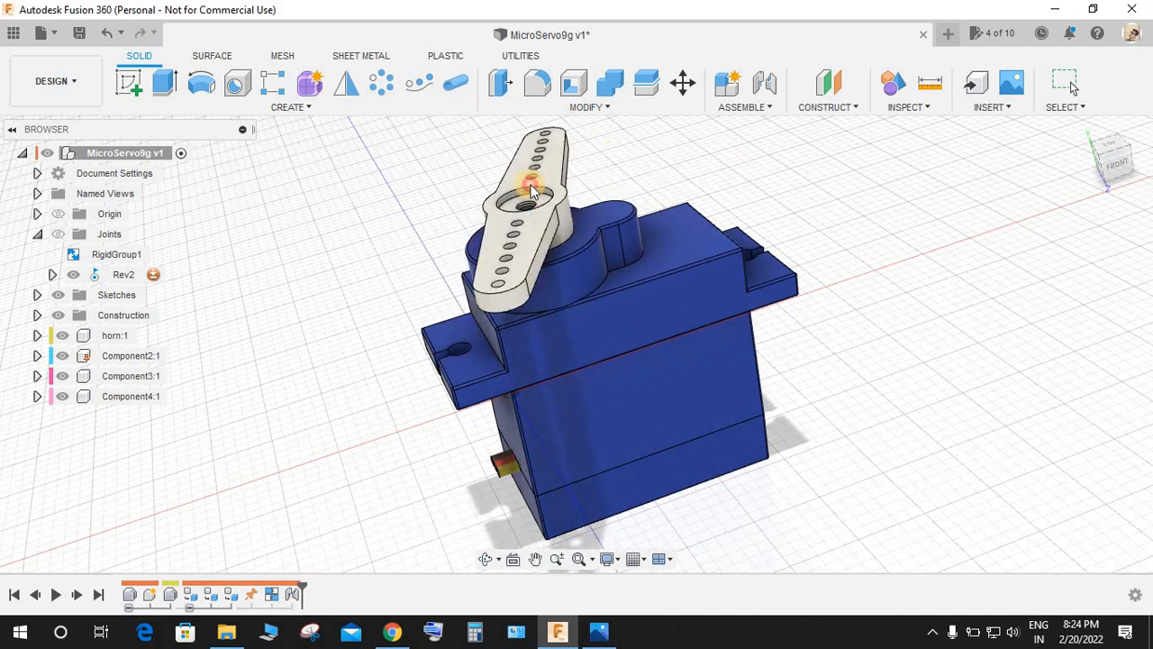
{"action": "left_click_drag", "start_coordinate": [637, 227], "coordinate": [948, 64]}
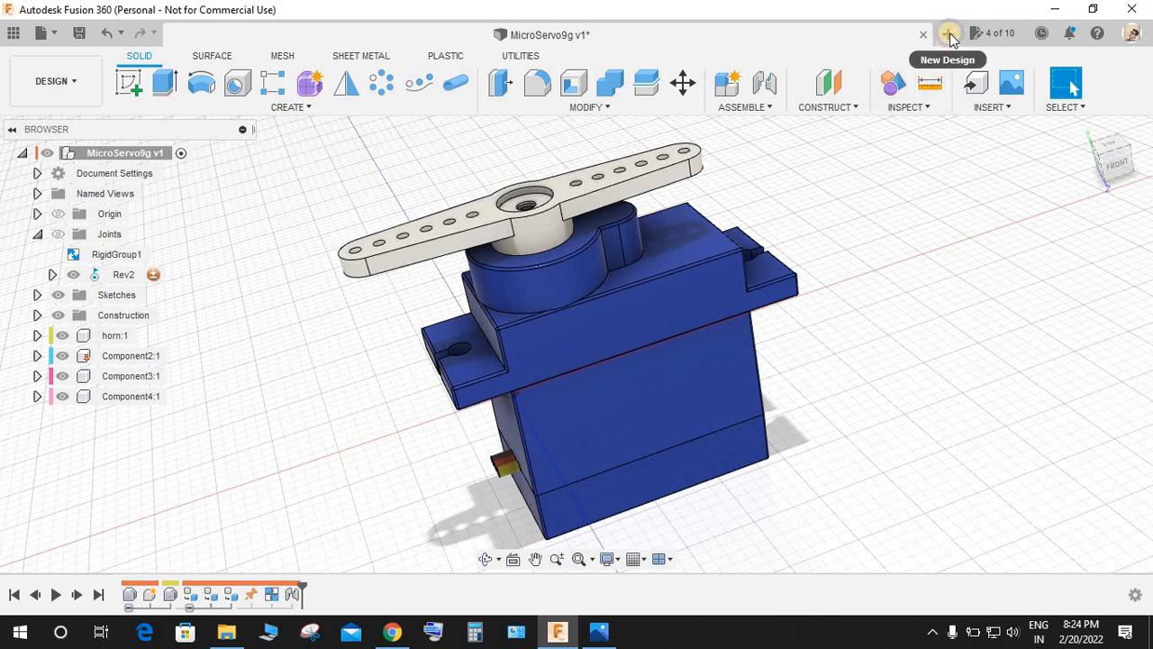
Create a new design and start a sketch on the horizontal XY plane, briefly checking the finished servo model for reference.
{"action": "left_click", "coordinate": [949, 34]}
{"action": "left_click", "coordinate": [128, 83]}
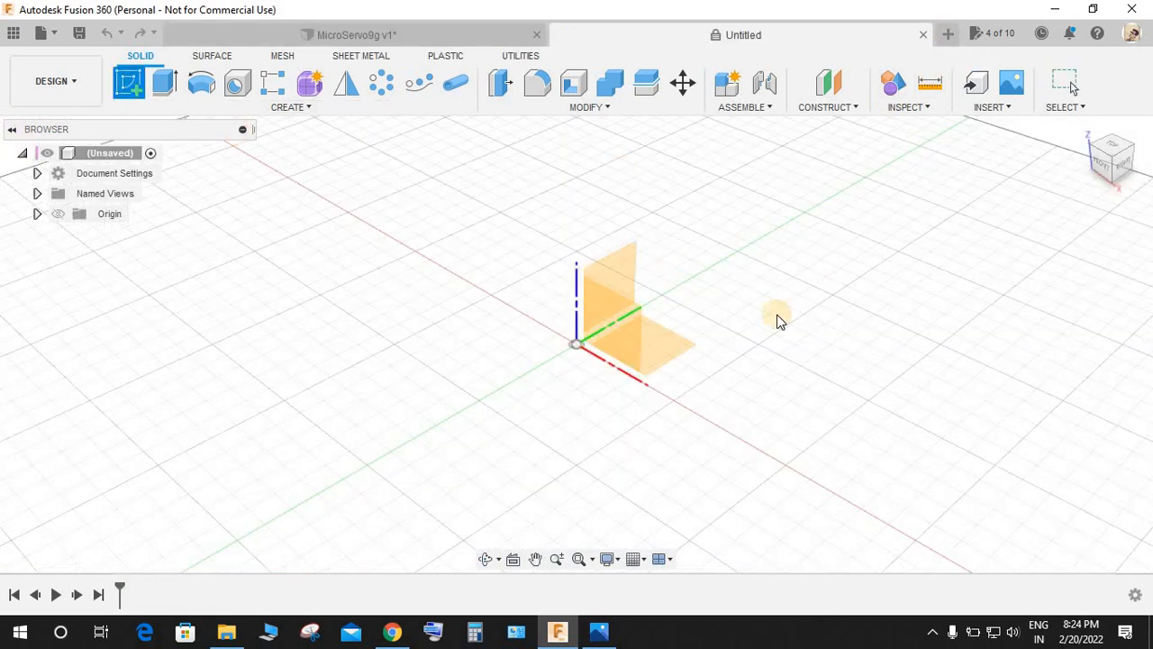
{"action": "left_click", "coordinate": [664, 363]}
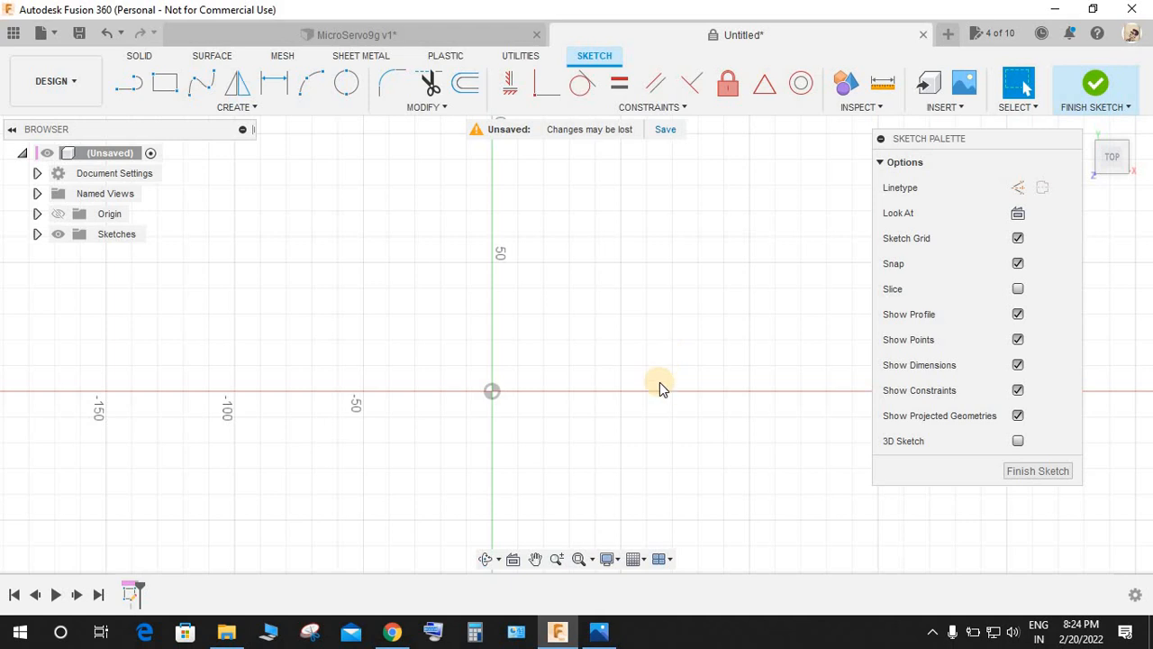
{"action": "left_click", "coordinate": [388, 40]}
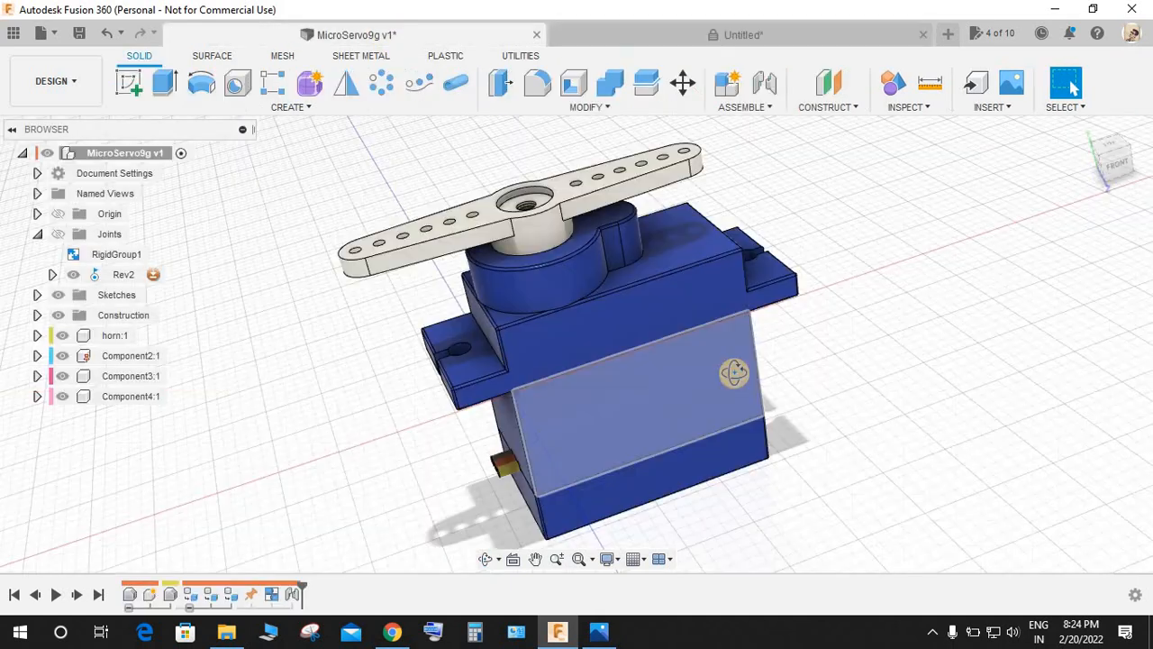
{"action": "left_click", "coordinate": [685, 29]}
Sketch a center rectangle about 160 mm wide, centered on the origin.
{"action": "left_click", "coordinate": [165, 90]}
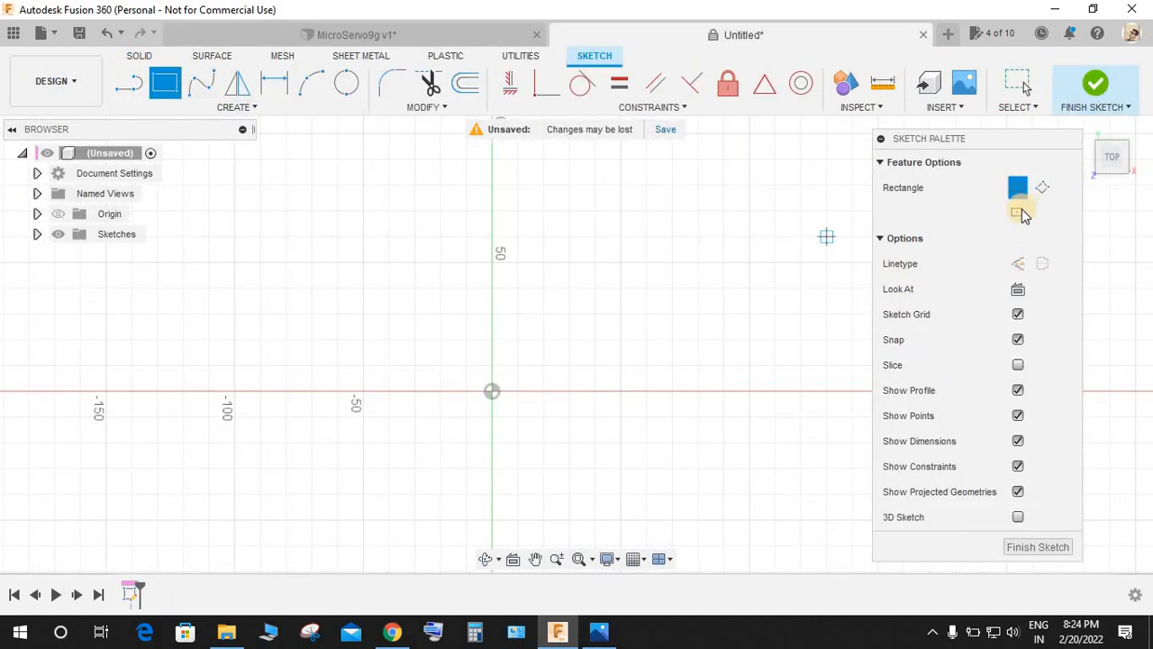
{"action": "left_click", "coordinate": [1023, 215]}
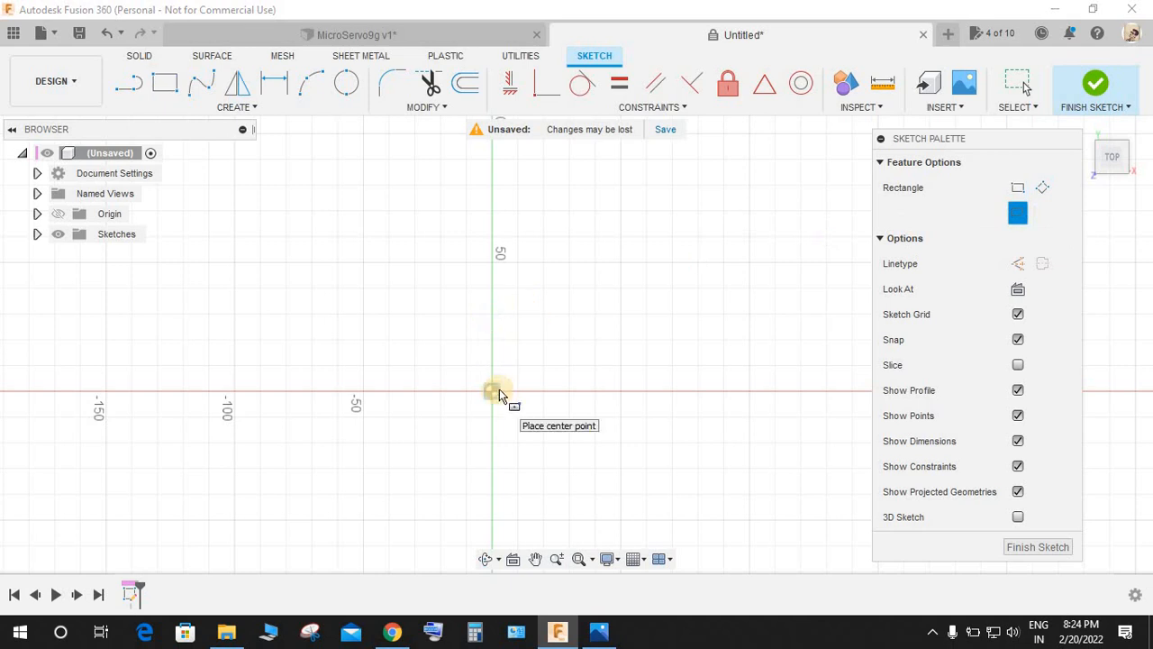
{"action": "left_click", "coordinate": [492, 391]}
{"action": "left_click", "coordinate": [694, 311]}
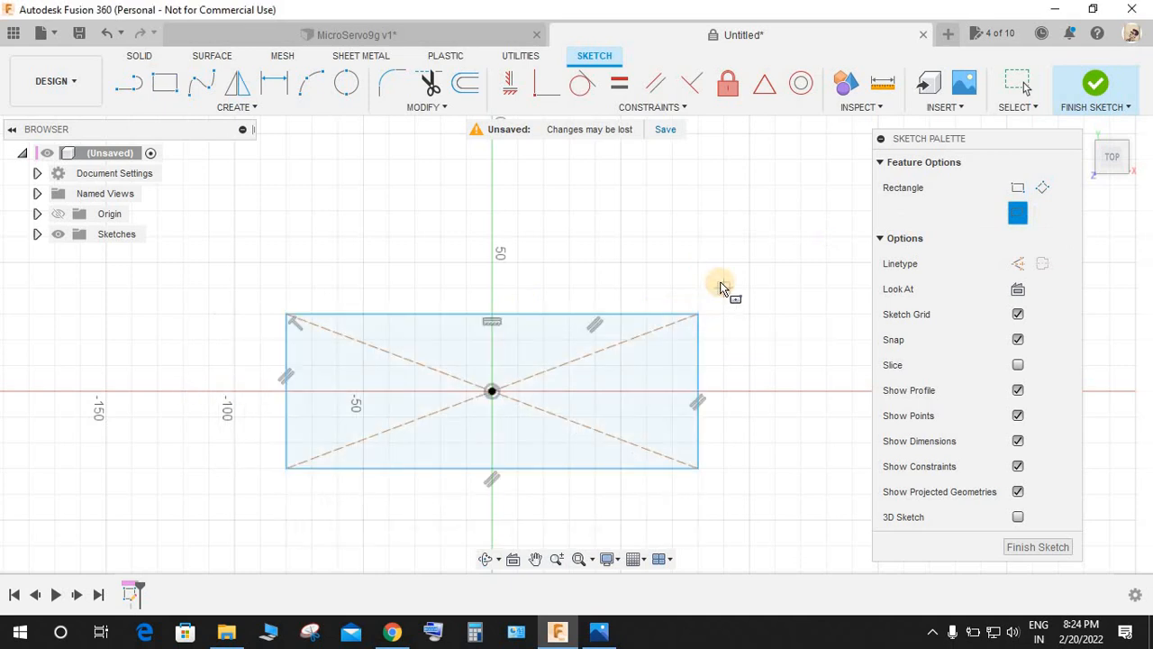
Dimension the rectangle to 32 mm wide and 11.8 mm high.
{"action": "key", "text": "d"}
{"action": "left_click", "coordinate": [543, 315]}
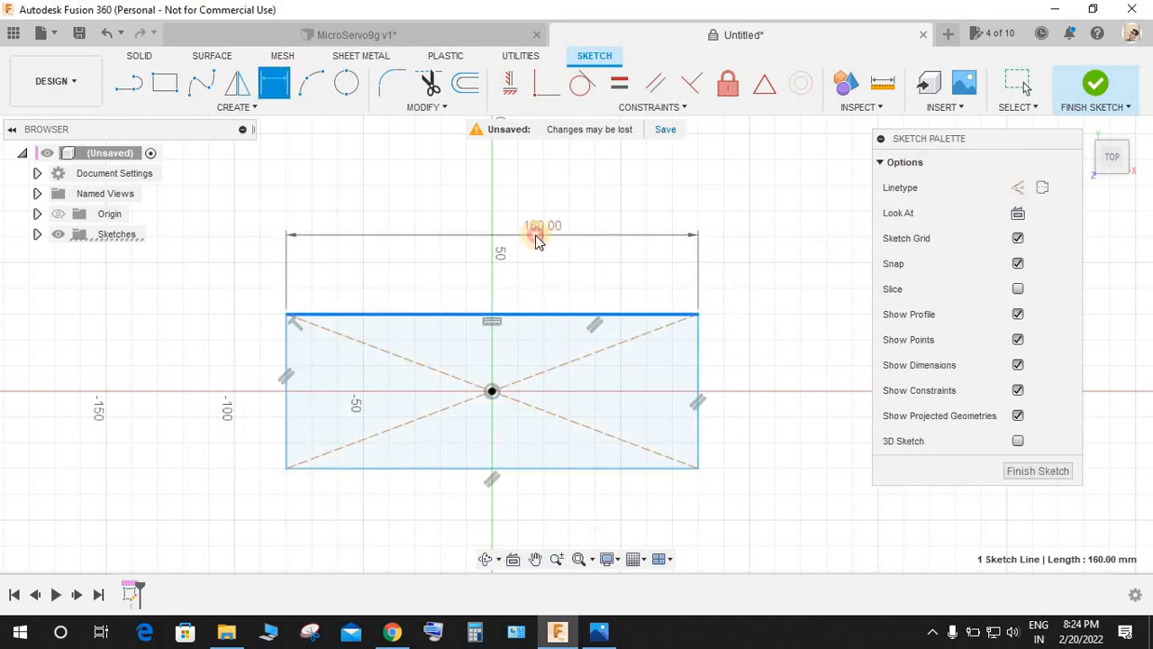
{"action": "left_click", "coordinate": [532, 232]}
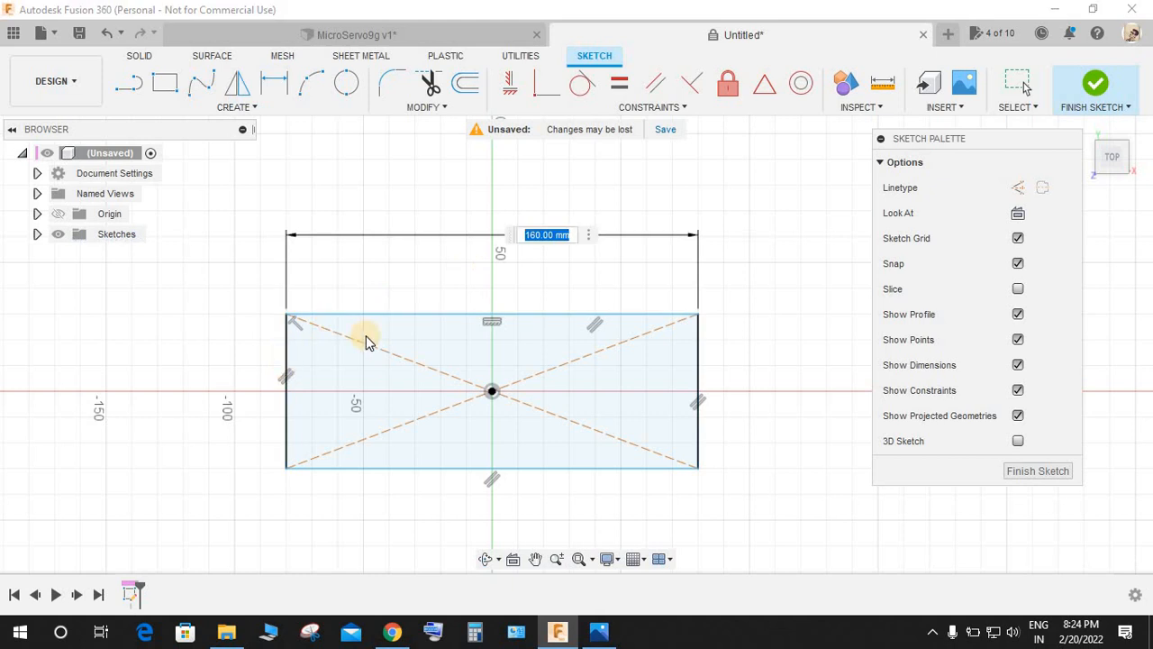
{"action": "type", "text": "32"}
{"action": "key", "text": "Return"}
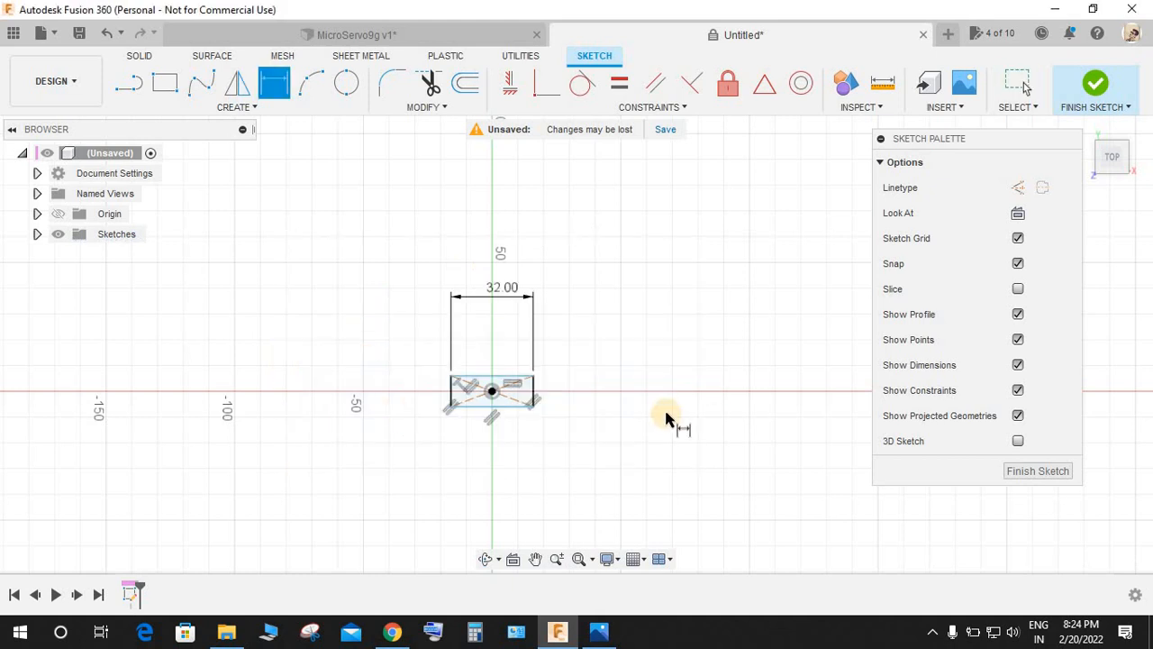
{"action": "left_click", "coordinate": [533, 397]}
{"action": "left_click", "coordinate": [616, 317]}
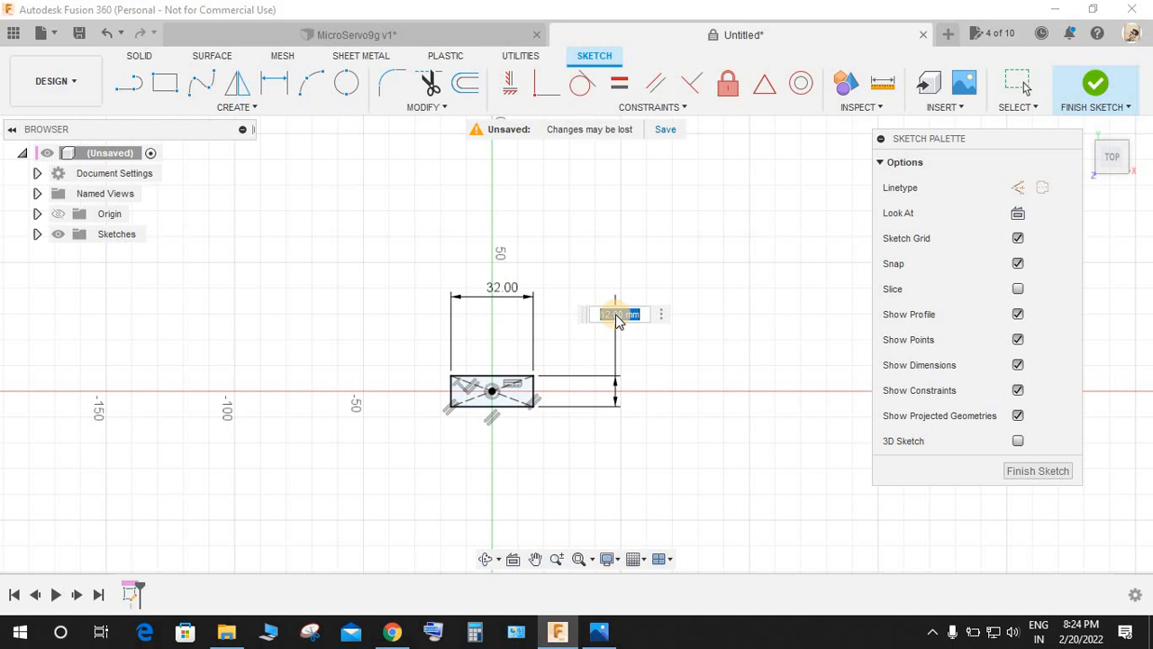
{"action": "type", "text": "11.8"}
{"action": "key", "text": "Return"}
Draw a vertical line from the origin to the midpoint of the rectangle's upper edge.
{"action": "scroll", "coordinate": [498, 366], "scroll_direction": "up", "scroll_amount": 4}
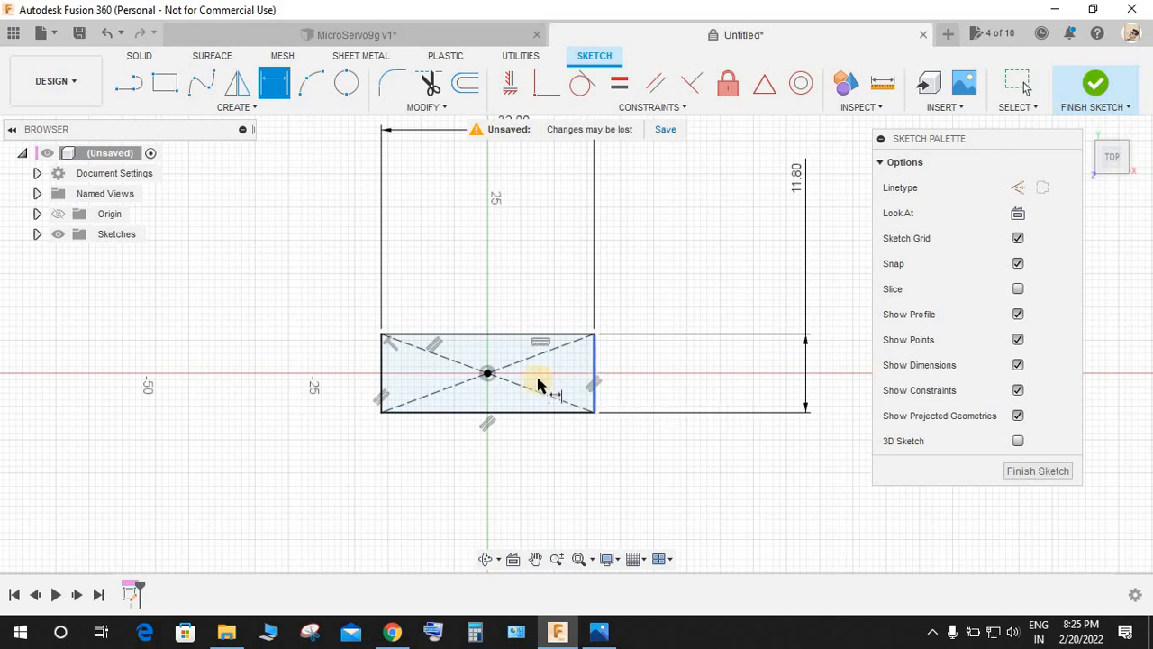
{"action": "scroll", "coordinate": [538, 385], "scroll_direction": "up", "scroll_amount": 1}
{"action": "key", "text": "l"}
{"action": "scroll", "coordinate": [482, 376], "scroll_direction": "up", "scroll_amount": 1}
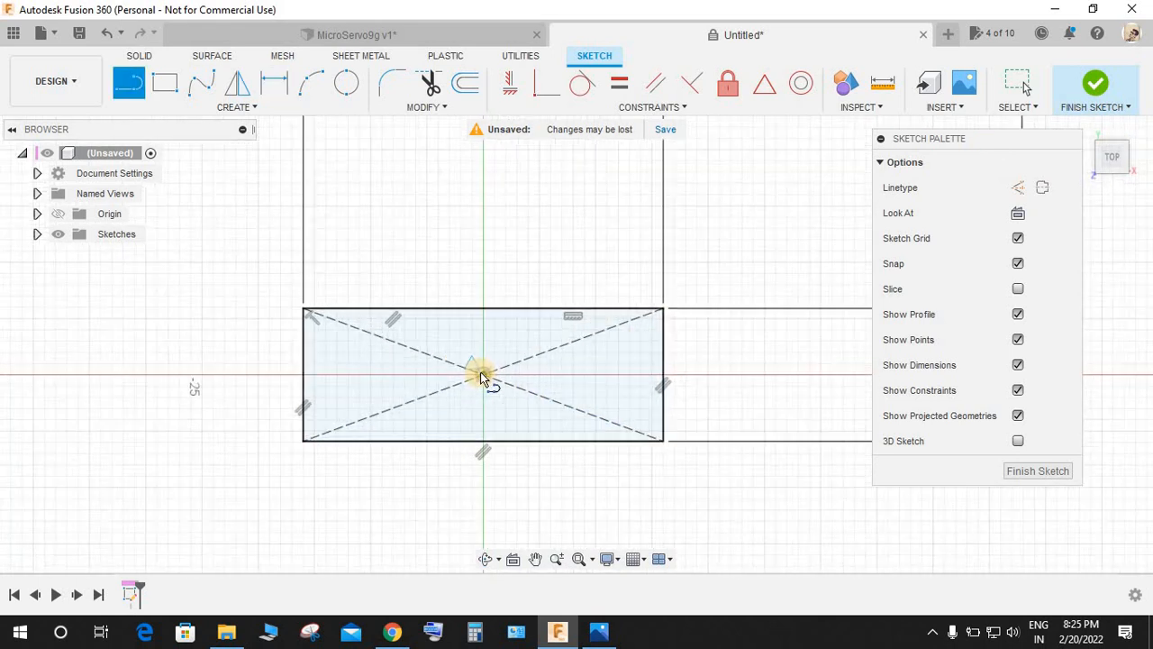
{"action": "left_click", "coordinate": [483, 374]}
{"action": "left_click", "coordinate": [483, 309]}
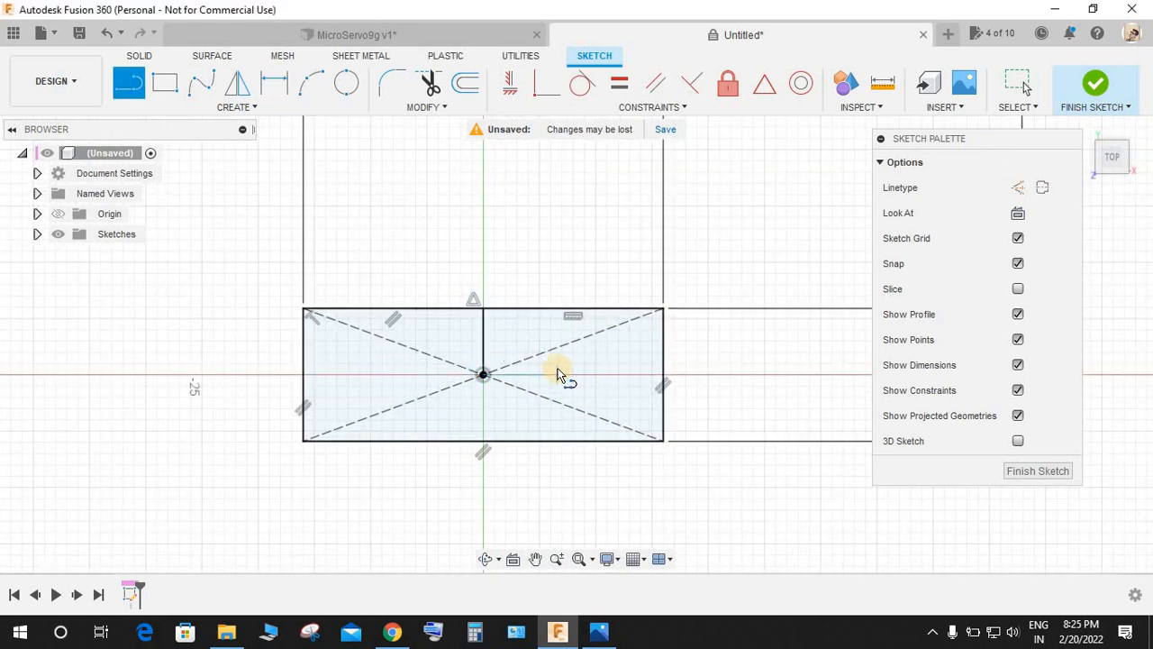
{"action": "scroll", "coordinate": [561, 373], "scroll_direction": "up", "scroll_amount": 1}
{"action": "key", "text": "Escape"}
Sketch a circle about 4 mm in diameter on the horizontal axis, about 6 mm inside the rectangle's right edge.
{"action": "scroll", "coordinate": [690, 377], "scroll_direction": "up", "scroll_amount": 3}
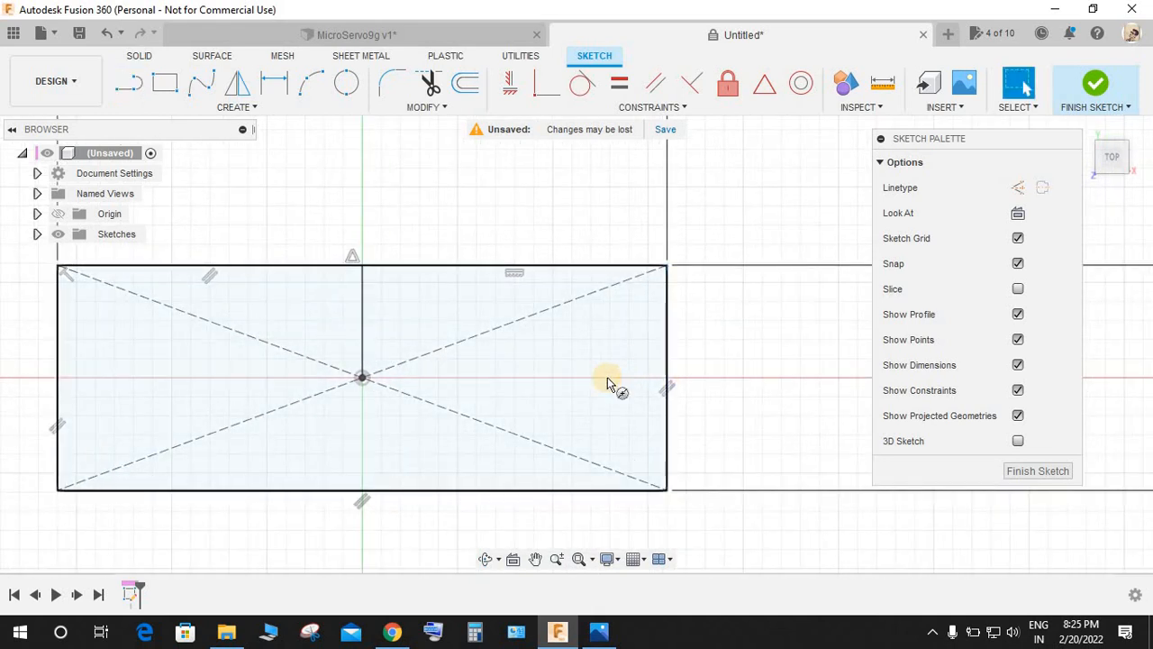
{"action": "key", "text": "c"}
{"action": "left_click", "coordinate": [552, 378]}
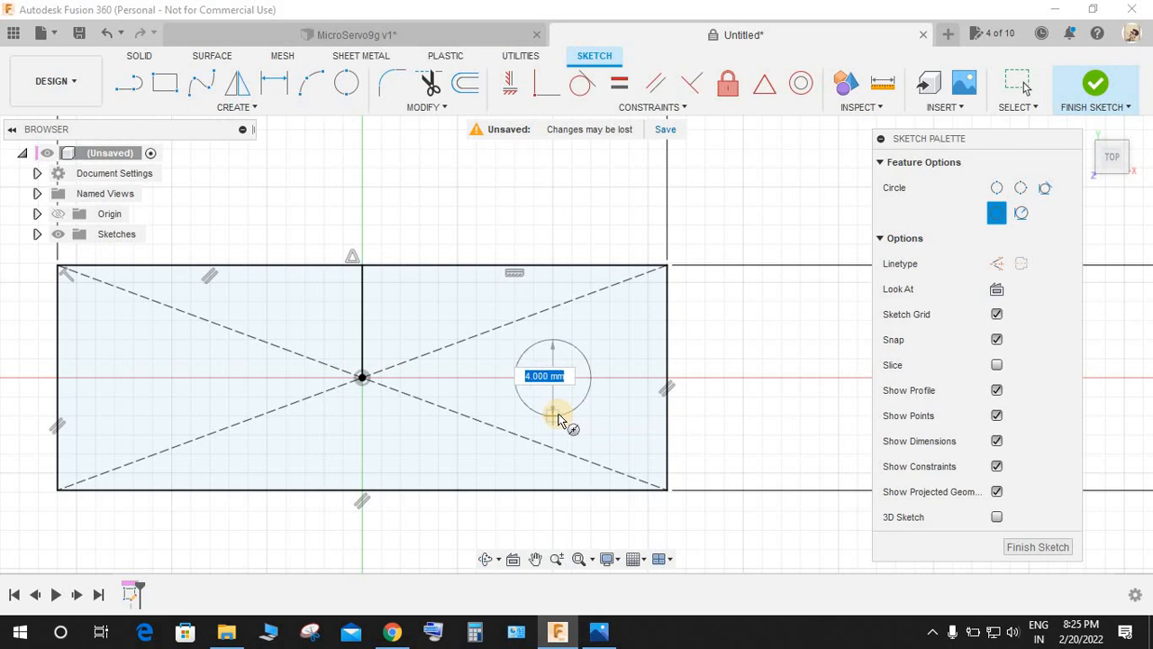
{"action": "left_click", "coordinate": [558, 419]}
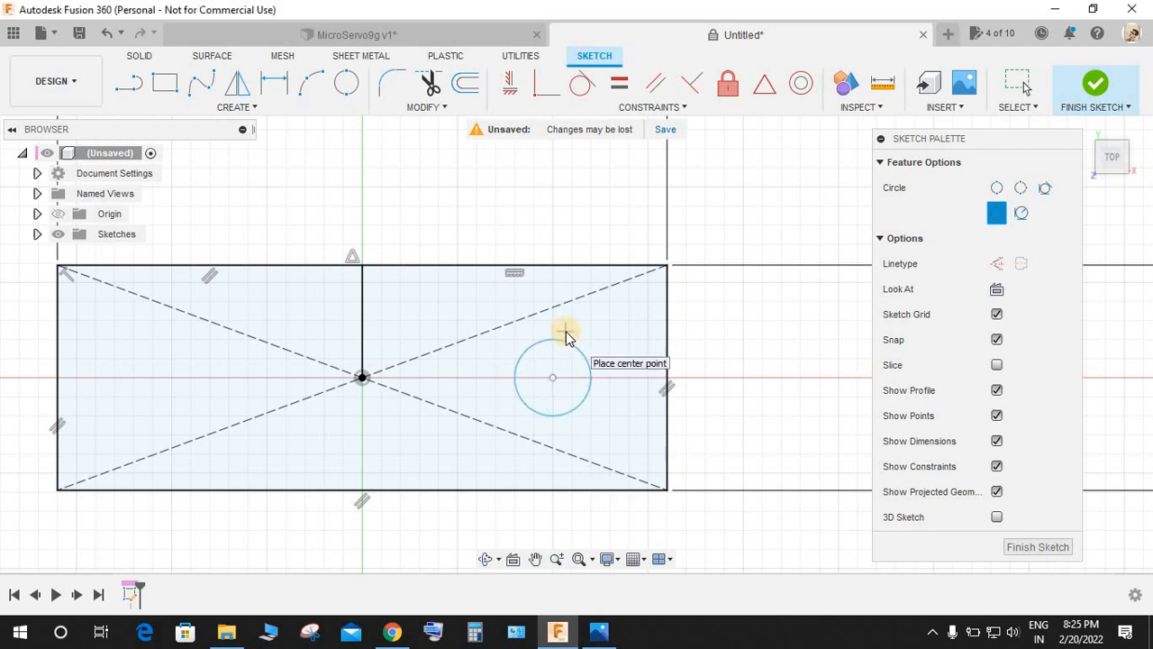
Dimension the circle's diameter to 2.1 mm.
{"action": "key", "text": "d"}
{"action": "left_click", "coordinate": [560, 351]}
{"action": "left_click", "coordinate": [566, 212]}
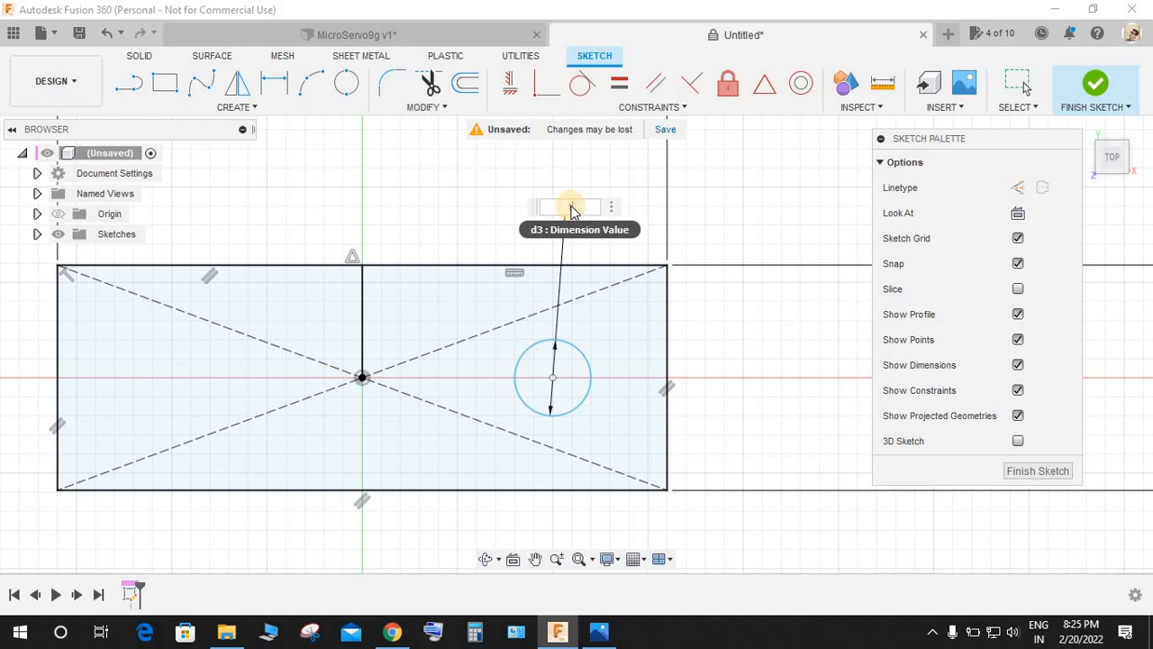
{"action": "type", "text": "2.1"}
{"action": "key", "text": "Return"}
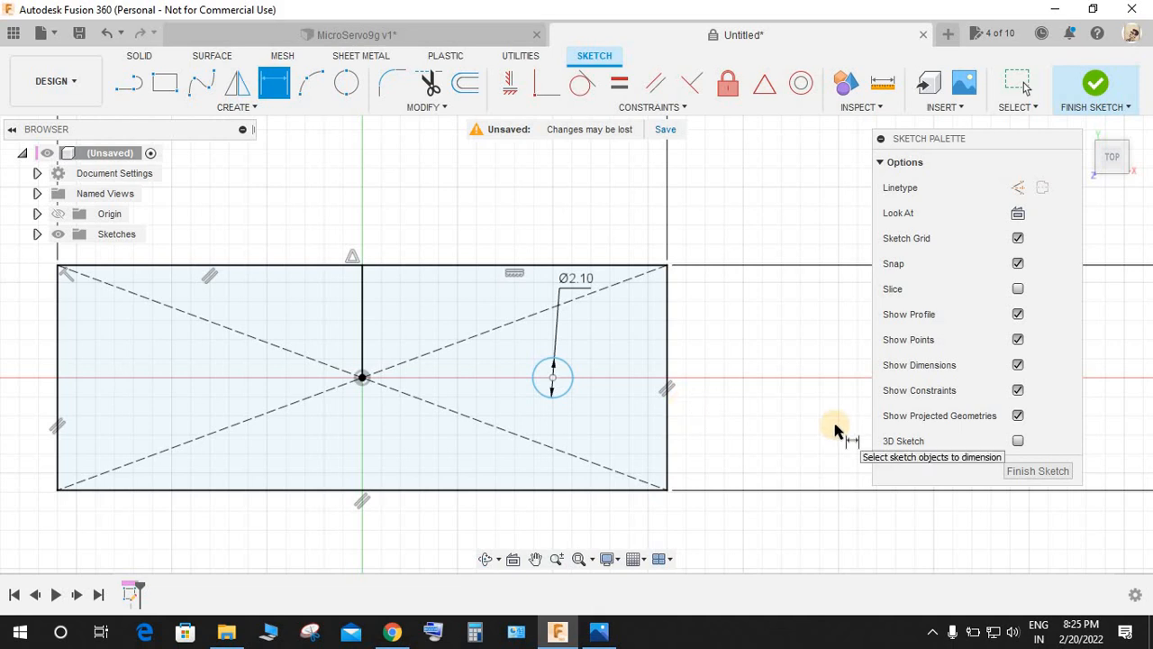
Dimension the distance from the circle's center to the rectangle's right edge as 2.1 mm.
{"action": "scroll", "coordinate": [839, 417], "scroll_direction": "up", "scroll_amount": 3}
{"action": "scroll", "coordinate": [561, 337], "scroll_direction": "up", "scroll_amount": 2}
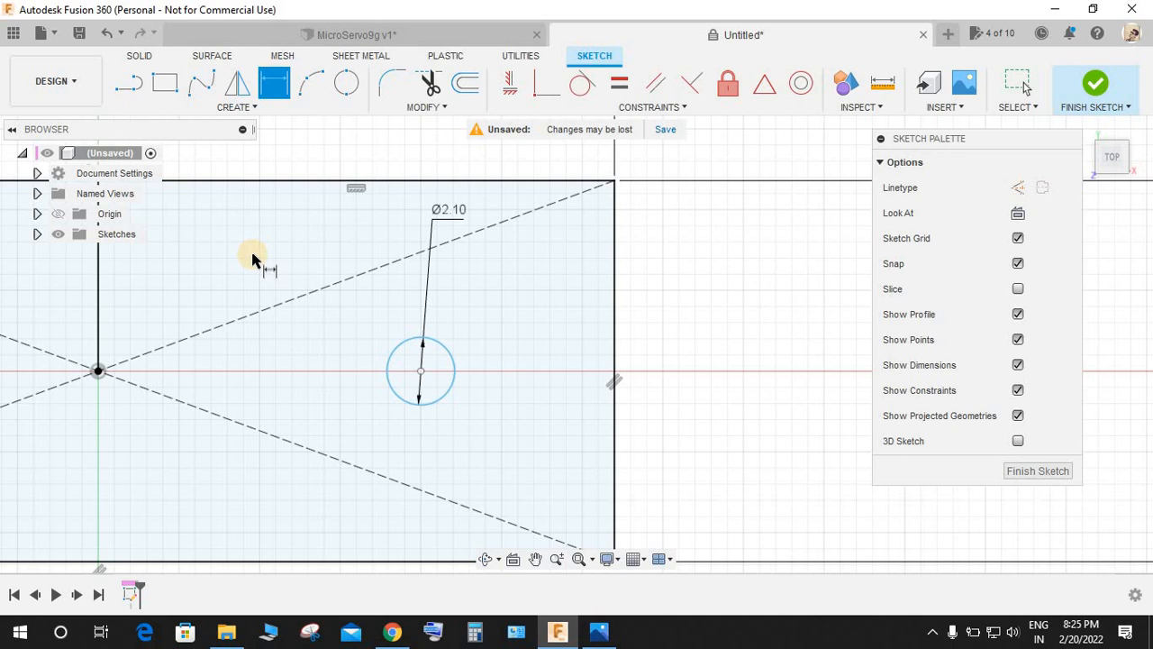
{"action": "left_click", "coordinate": [421, 369]}
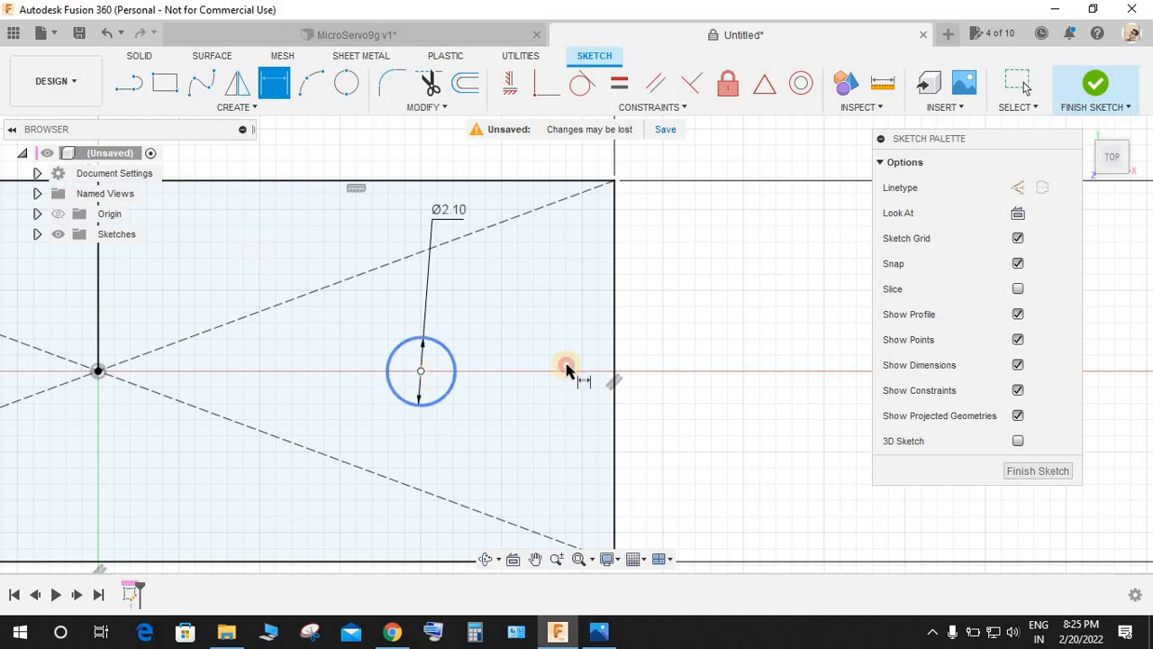
{"action": "left_click", "coordinate": [617, 353]}
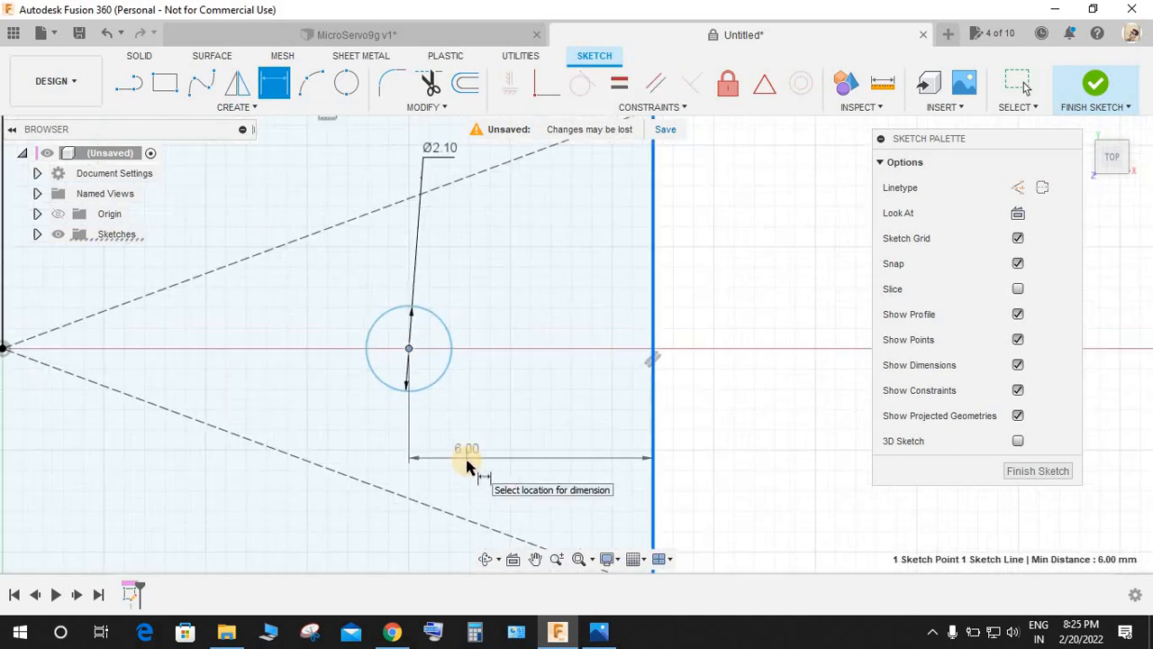
{"action": "scroll", "coordinate": [469, 477], "scroll_direction": "down", "scroll_amount": 2}
{"action": "left_click", "coordinate": [473, 535]}
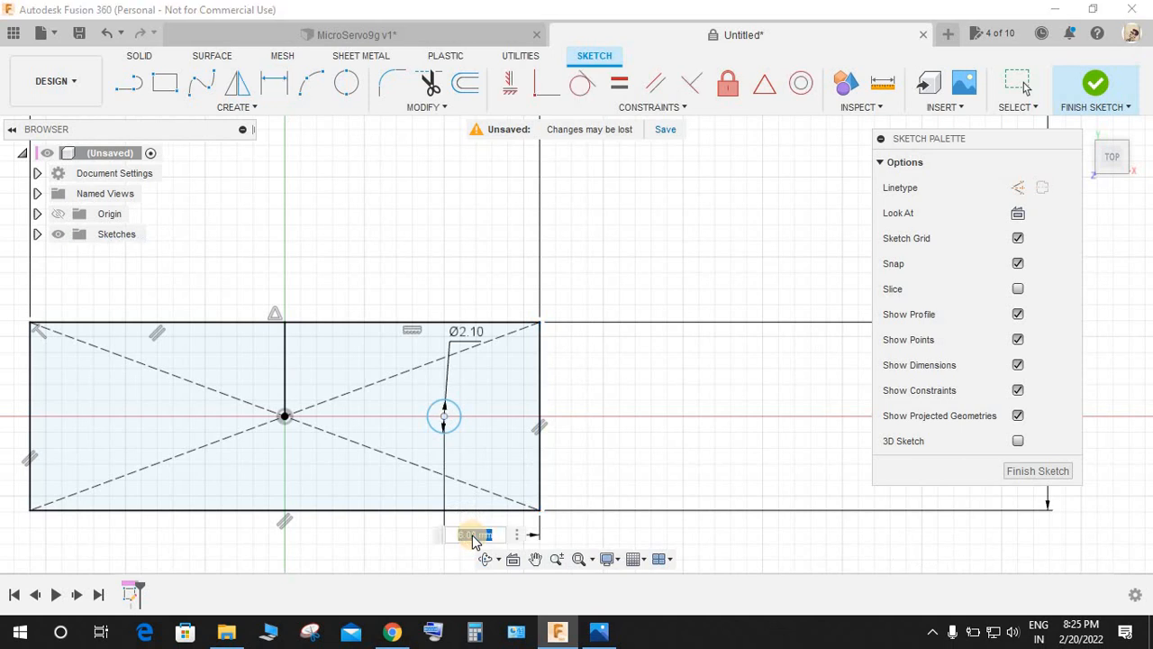
{"action": "key", "text": "Return"}
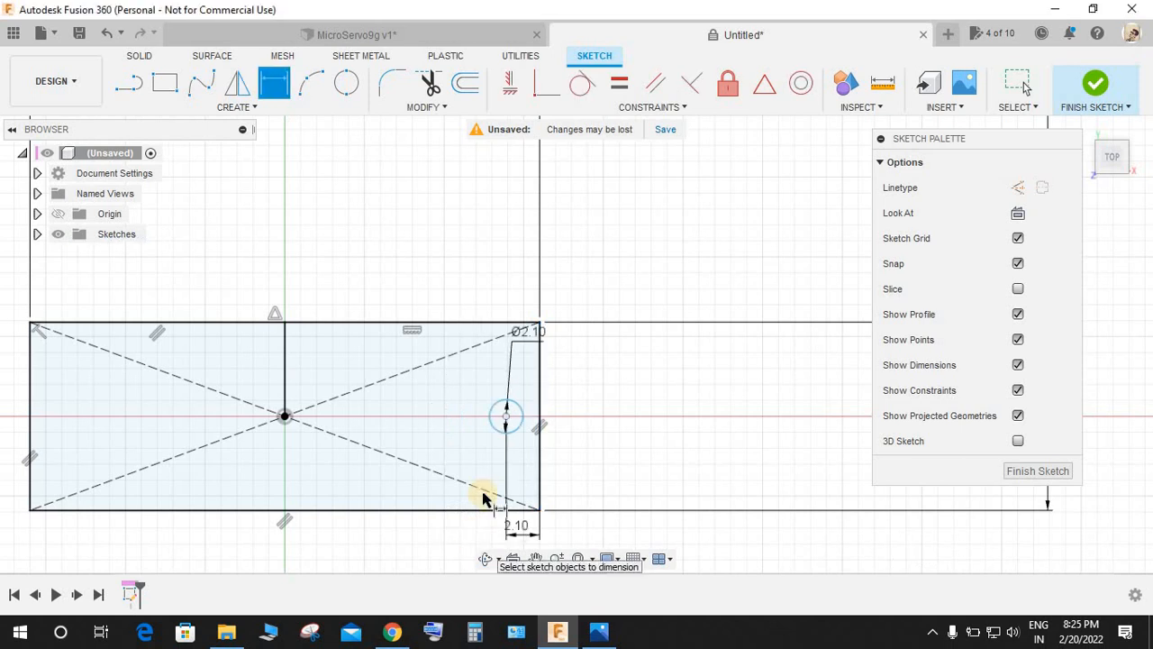
Draw a horizontal centerline from the origin through the circle to the midpoint of the rectangle's right edge.
{"action": "scroll", "coordinate": [510, 436], "scroll_direction": "up", "scroll_amount": 6}
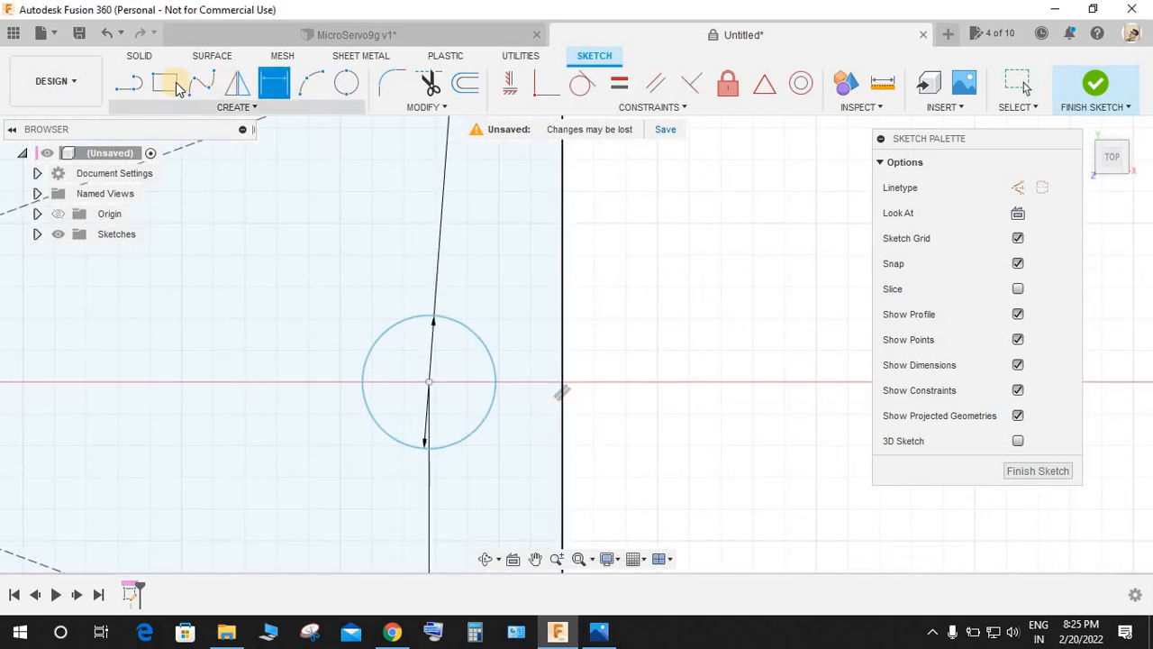
{"action": "left_click", "coordinate": [129, 83]}
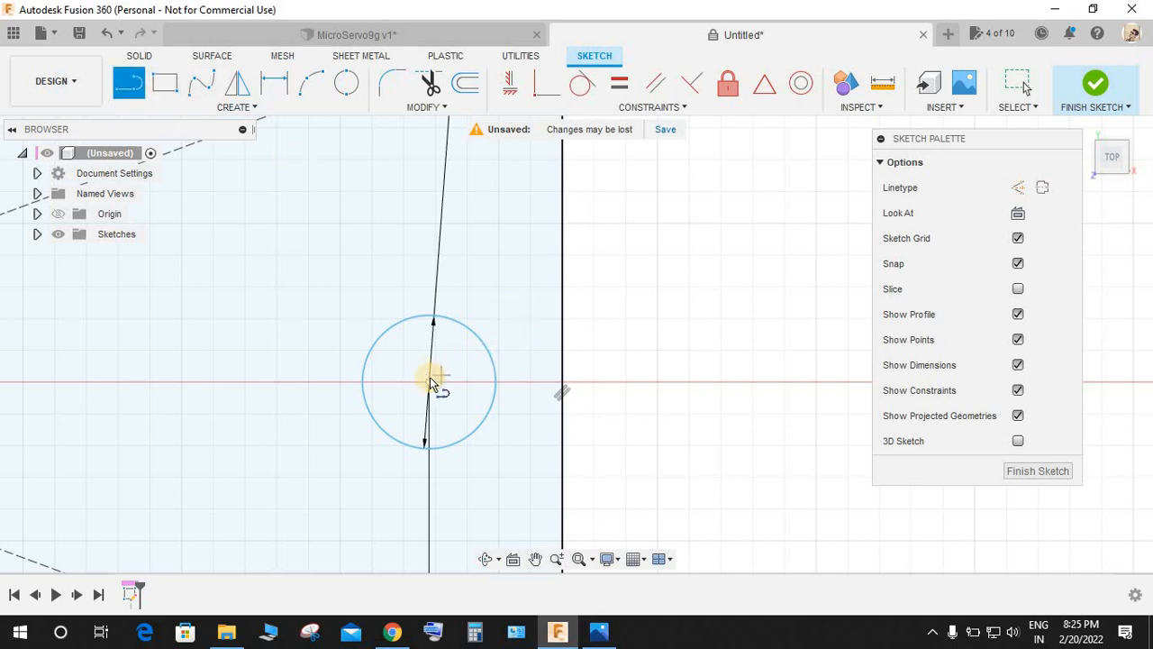
{"action": "scroll", "coordinate": [431, 382], "scroll_direction": "down", "scroll_amount": 3}
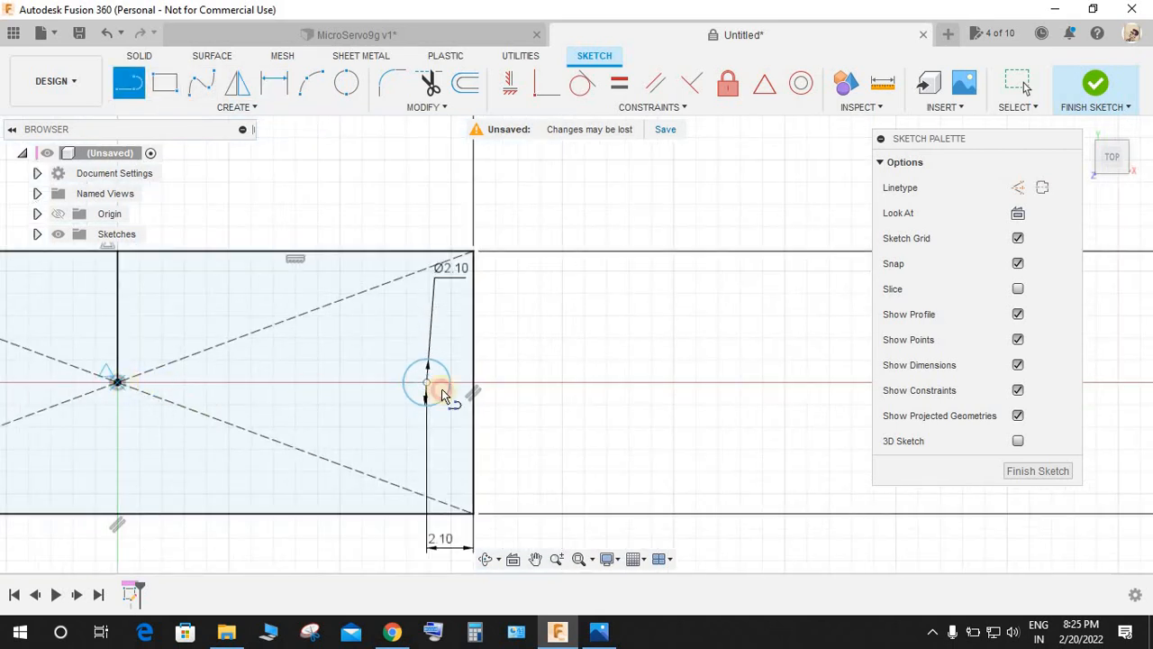
{"action": "left_click", "coordinate": [475, 385]}
Draw a horizontal line about 1.4 mm long from the circle's upper right to the rectangle's right edge.
{"action": "scroll", "coordinate": [441, 387], "scroll_direction": "up", "scroll_amount": 5}
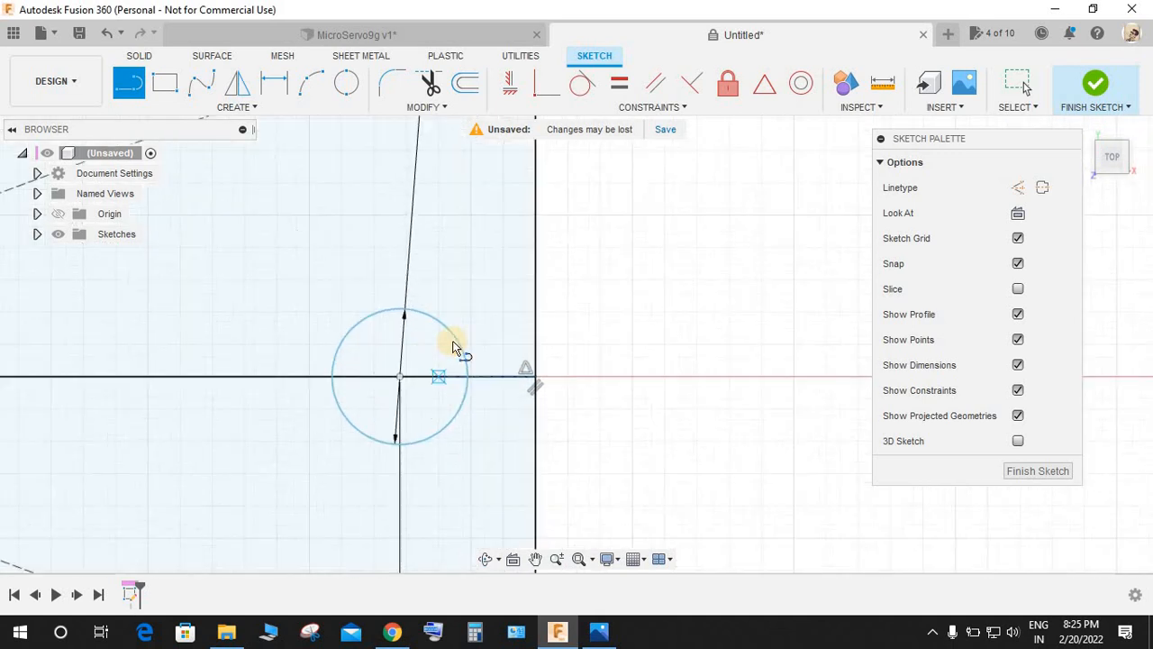
{"action": "left_click", "coordinate": [448, 328]}
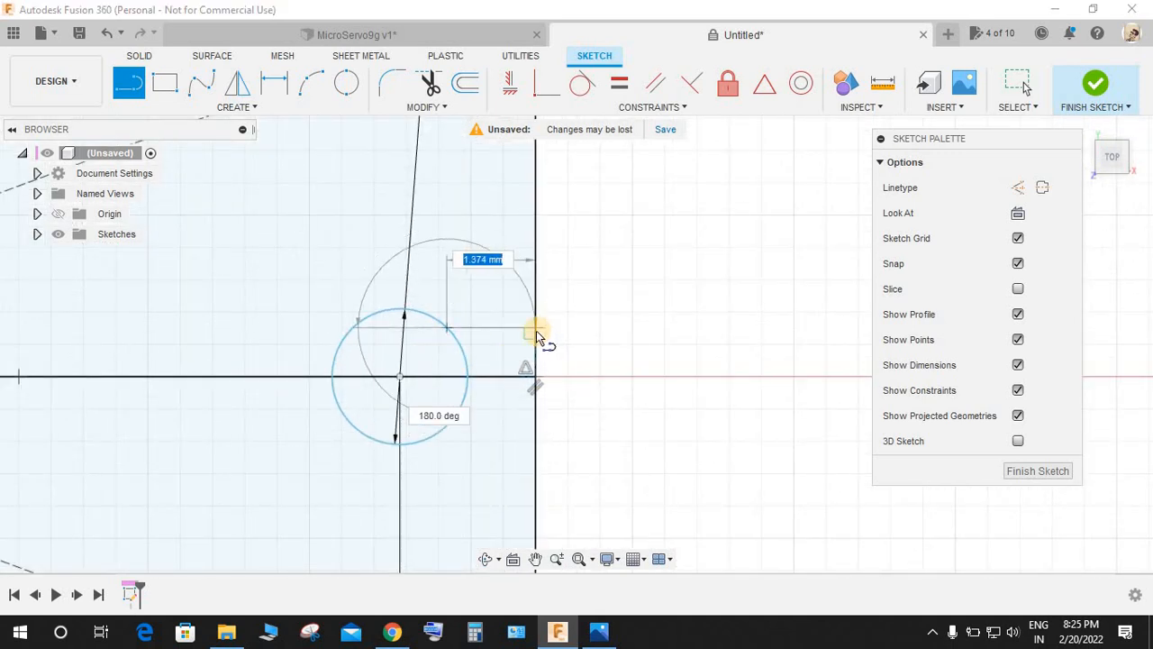
{"action": "left_click", "coordinate": [537, 328]}
{"action": "key", "text": "Escape"}
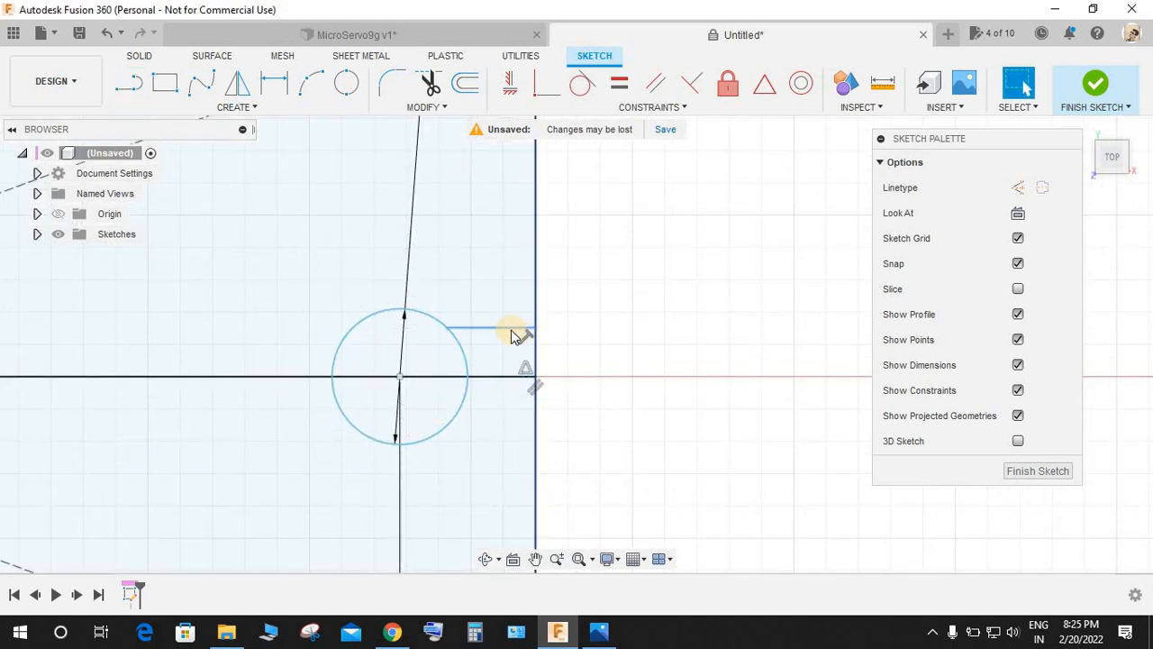
Dimension the distance between the short horizontal line and the horizontal centerline as 0.575 mm.
{"action": "key", "text": "d"}
{"action": "left_click", "coordinate": [501, 329]}
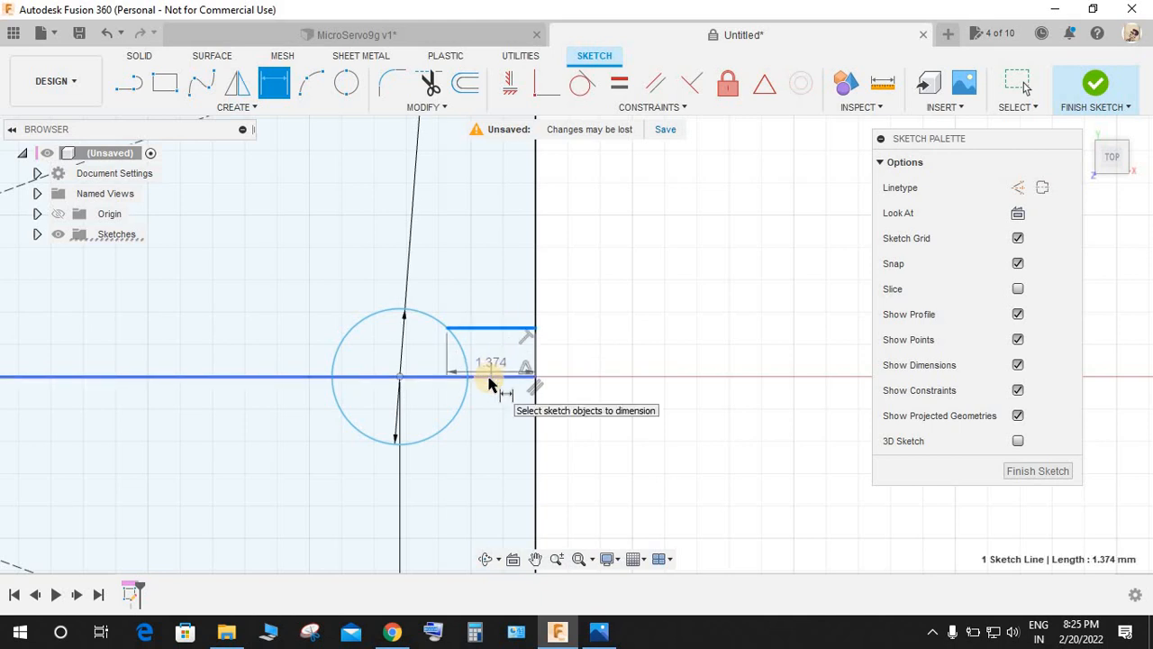
{"action": "left_click", "coordinate": [536, 362]}
{"action": "left_click", "coordinate": [559, 351]}
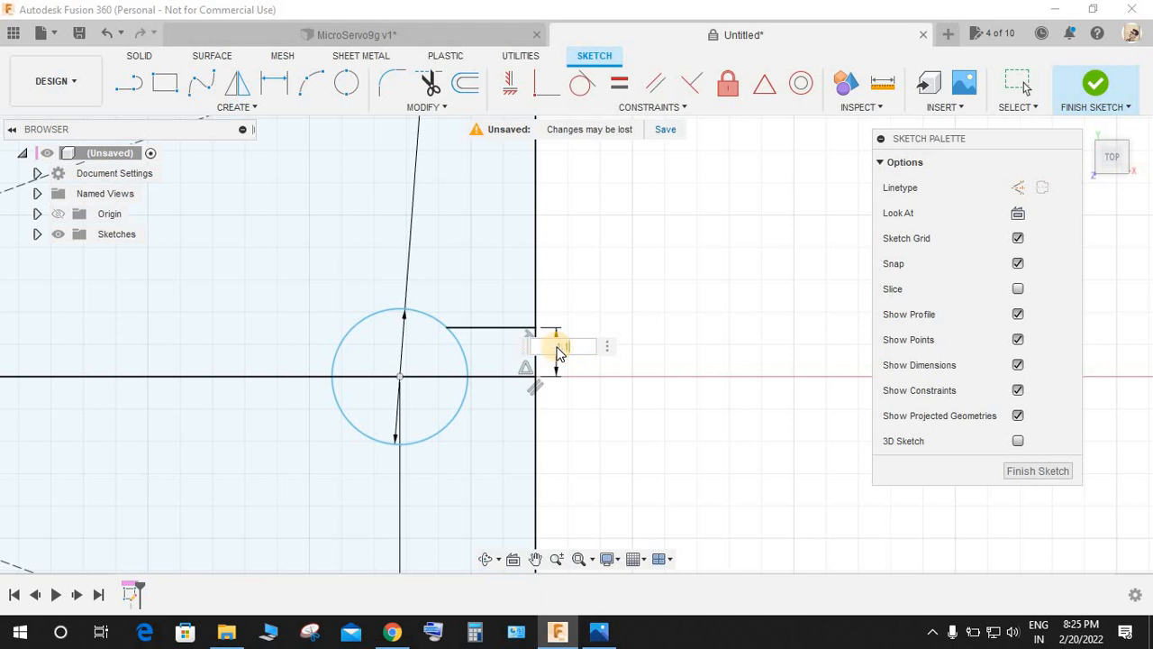
{"action": "key", "text": "Return"}
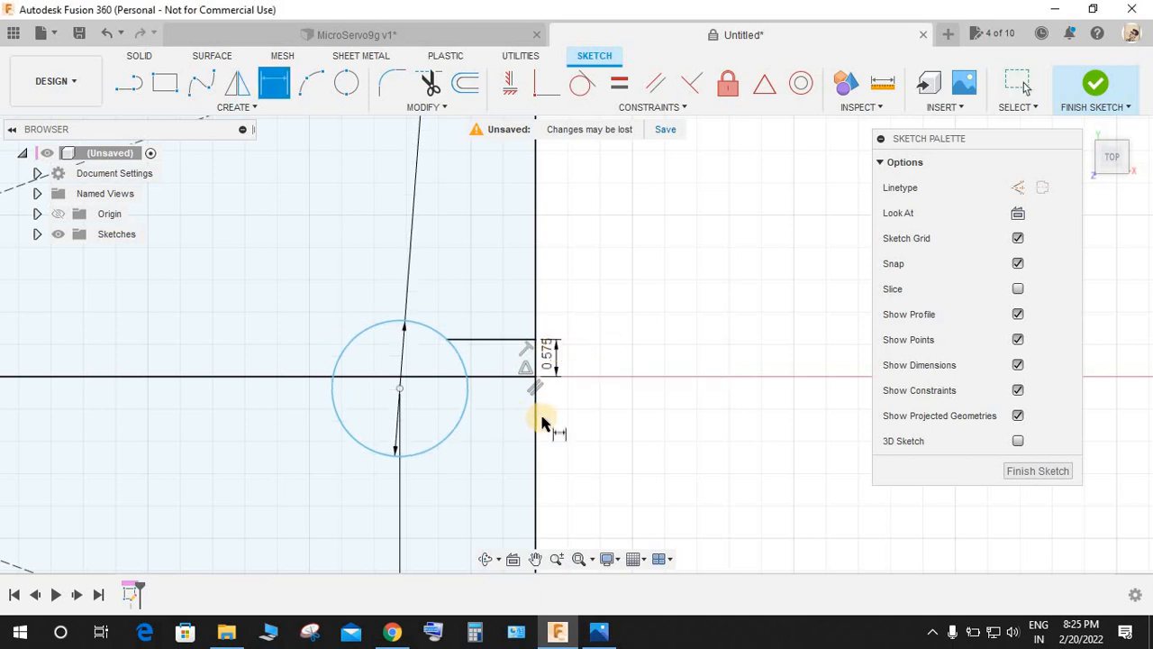
Constrain the circle's center to be coincident with the horizontal centerline.
{"action": "left_click", "coordinate": [545, 82]}
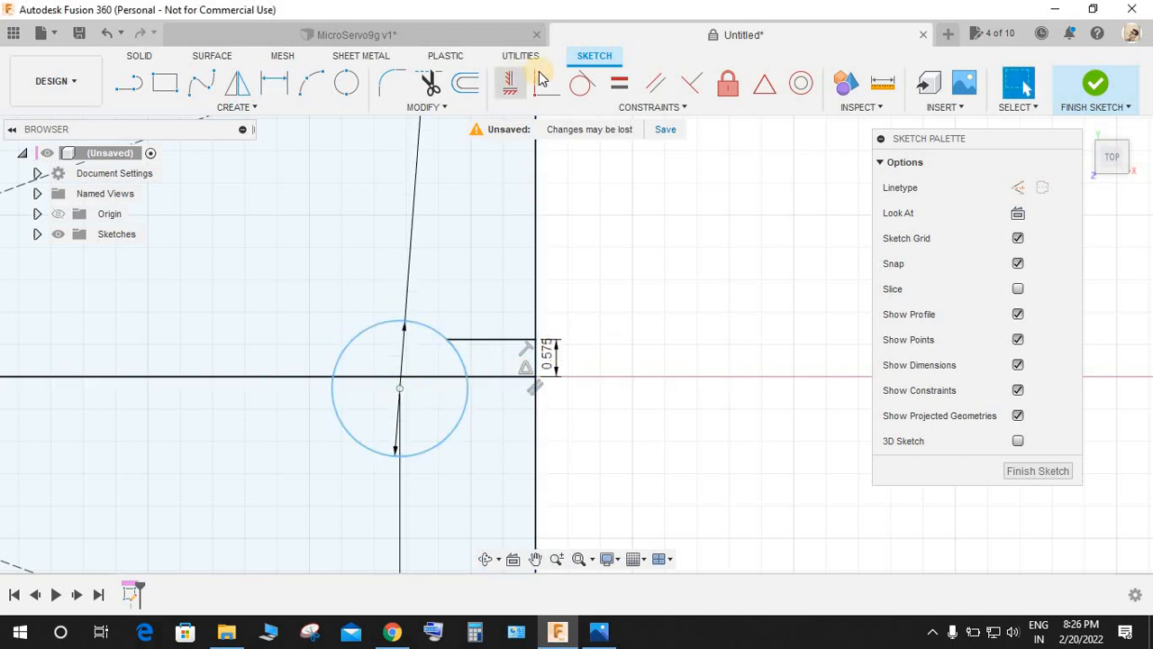
{"action": "left_click", "coordinate": [416, 379]}
{"action": "key", "text": "Escape"}
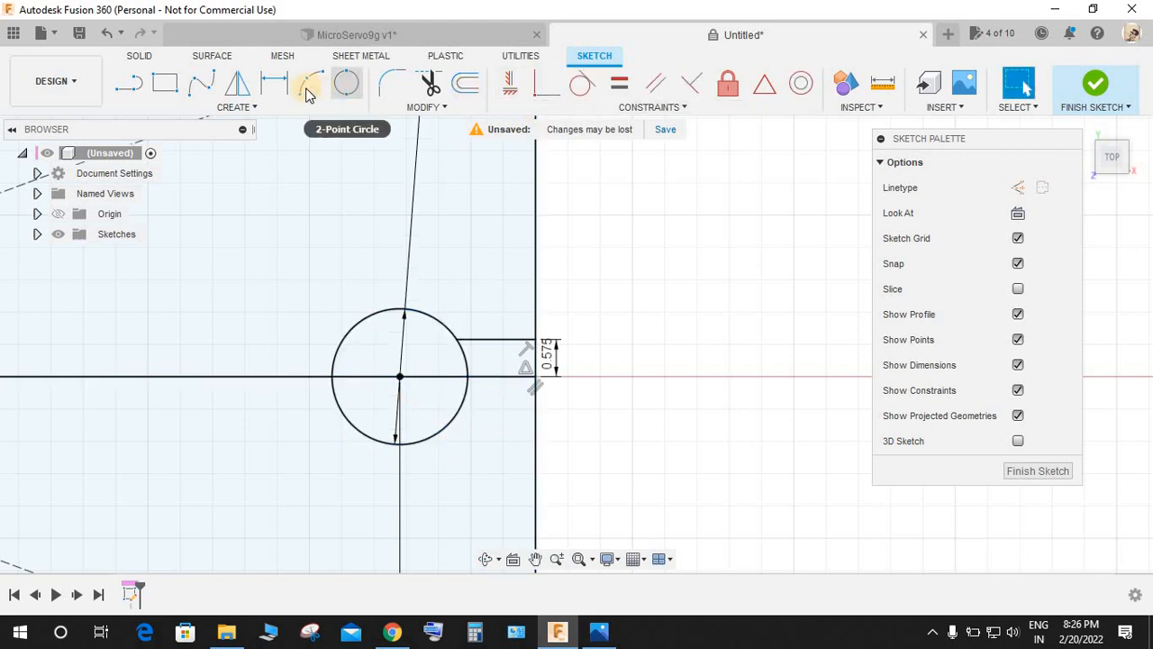
Mirror the short slot line across the horizontal centerline.
{"action": "left_click", "coordinate": [239, 89]}
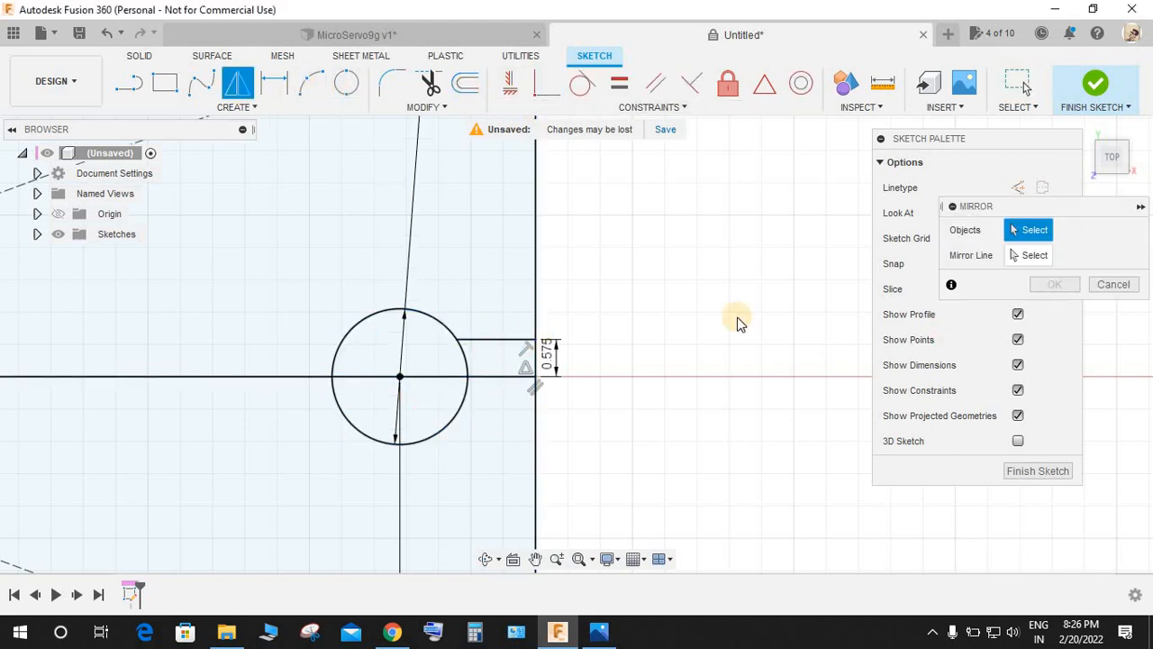
{"action": "left_click", "coordinate": [505, 340]}
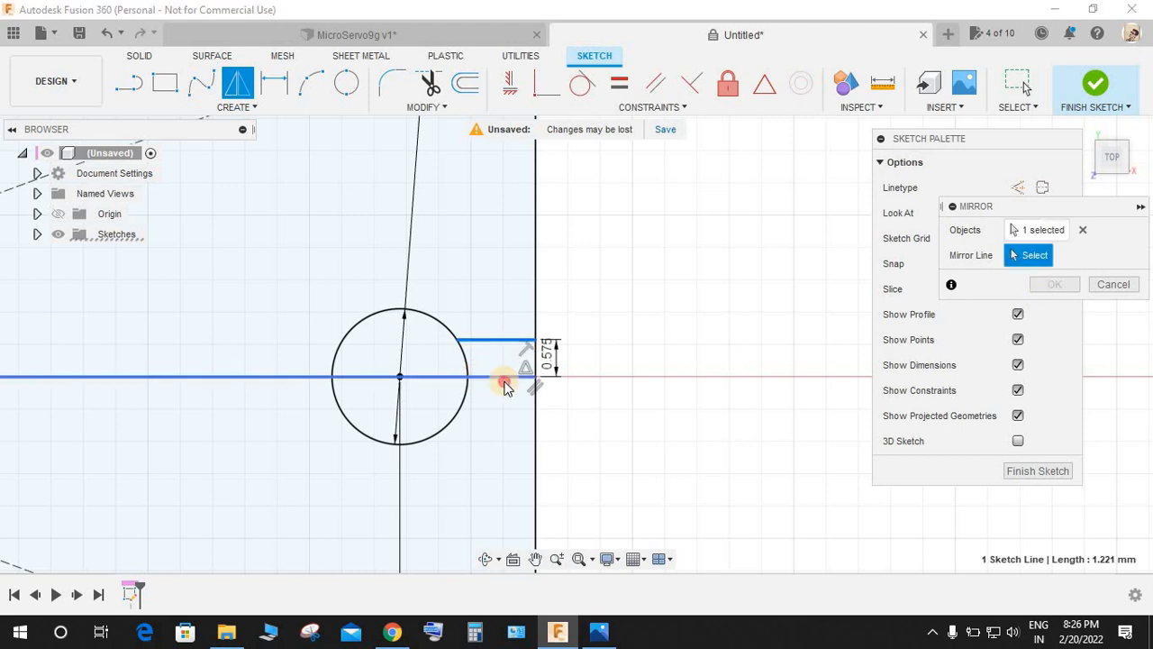
{"action": "left_click", "coordinate": [512, 377]}
{"action": "left_click", "coordinate": [1052, 285]}
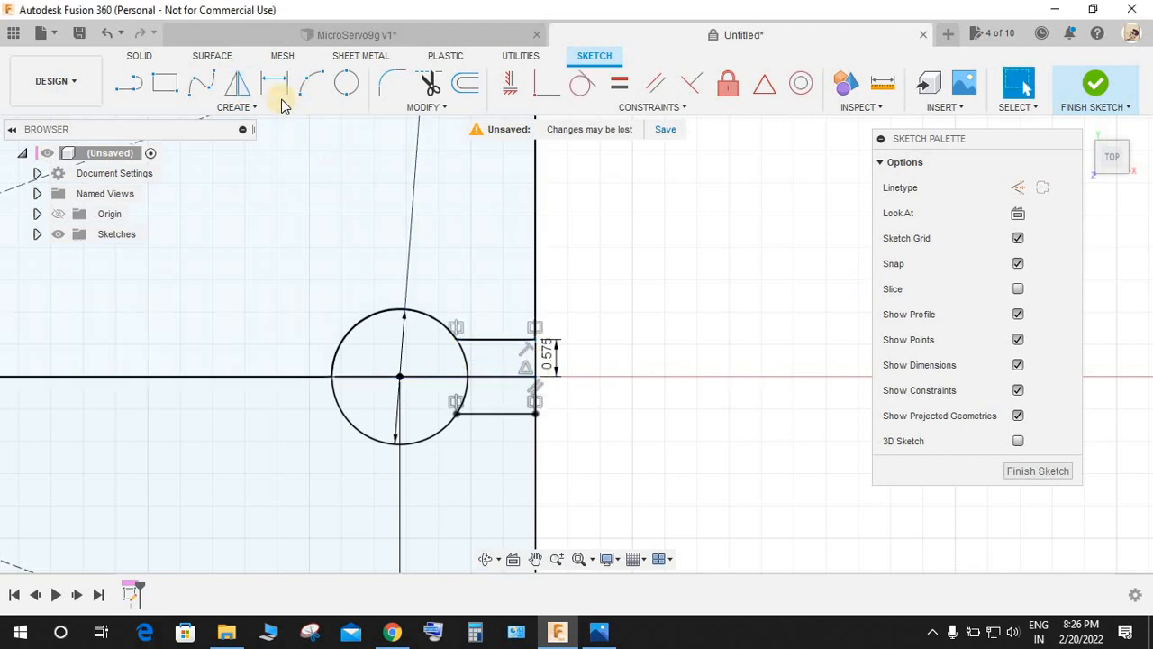
Mirror the circle and both short slot lines across the vertical centerline to the rectangle's left end.
{"action": "left_click", "coordinate": [467, 362]}
{"action": "left_click", "coordinate": [482, 340]}
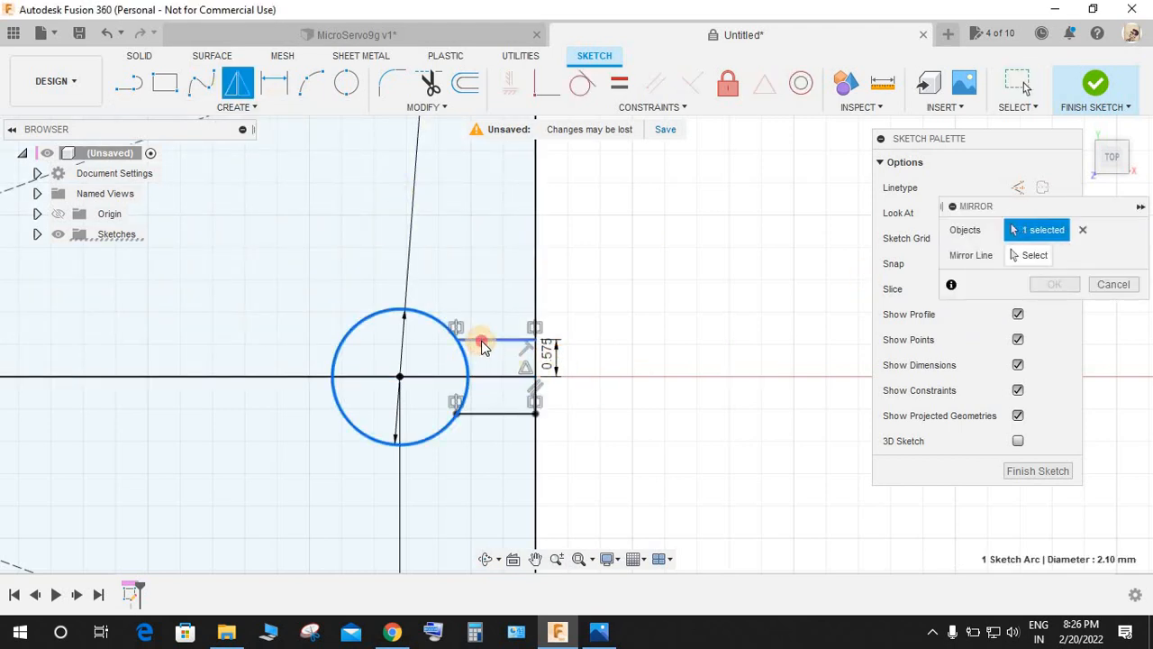
{"action": "left_click", "coordinate": [493, 415]}
{"action": "left_click", "coordinate": [1027, 255]}
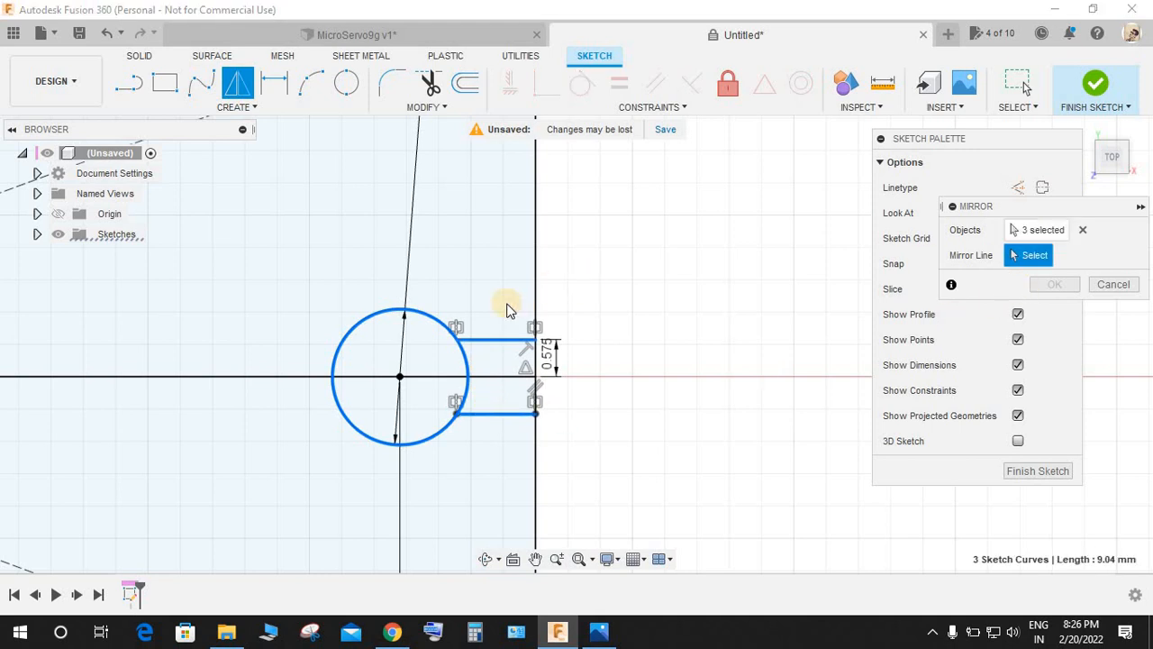
{"action": "scroll", "coordinate": [440, 316], "scroll_direction": "down", "scroll_amount": 5}
{"action": "scroll", "coordinate": [440, 315], "scroll_direction": "down", "scroll_amount": 3}
{"action": "left_click", "coordinate": [233, 265]}
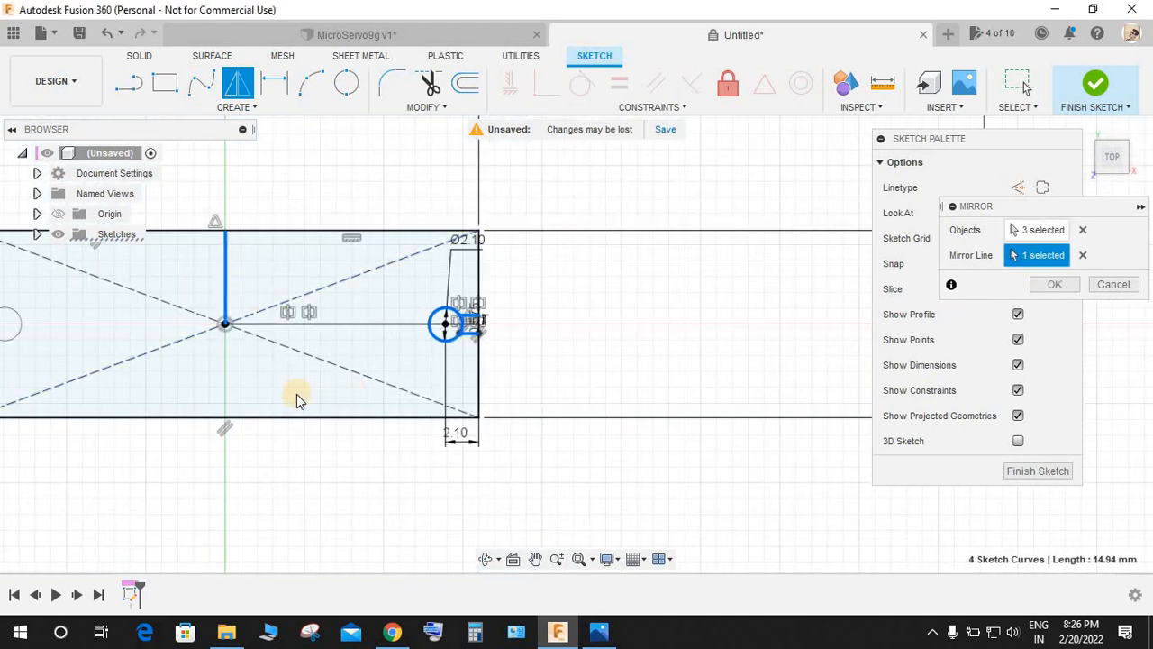
{"action": "middle_click_drag", "start_coordinate": [404, 394], "coordinate": [515, 394]}
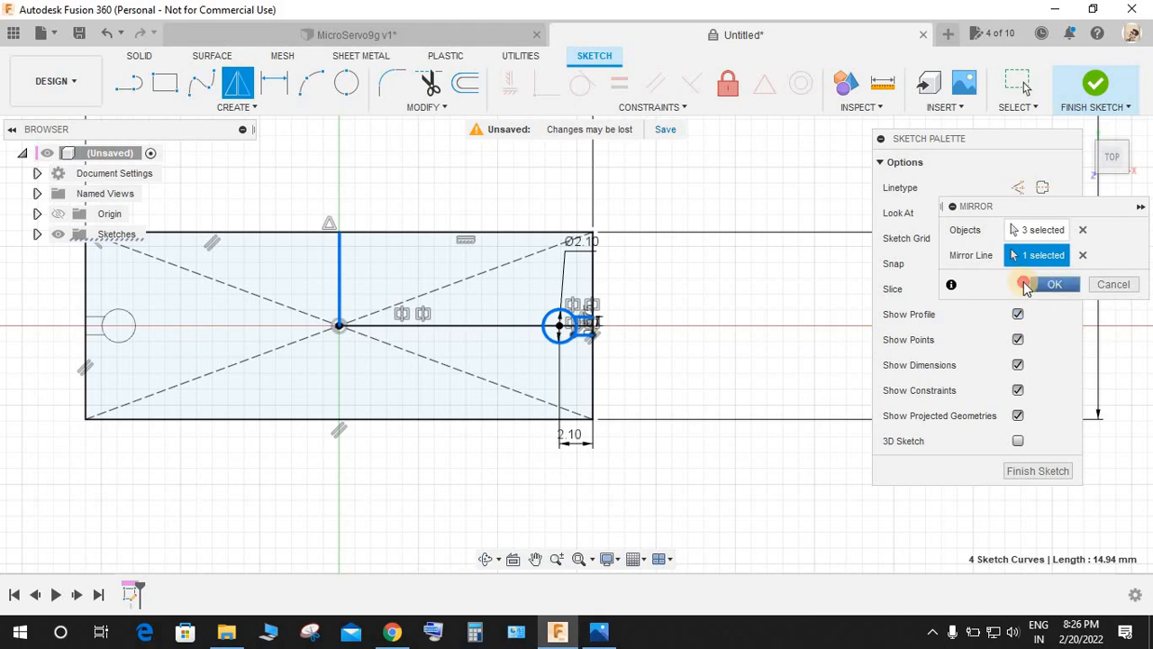
{"action": "left_click", "coordinate": [1053, 284]}
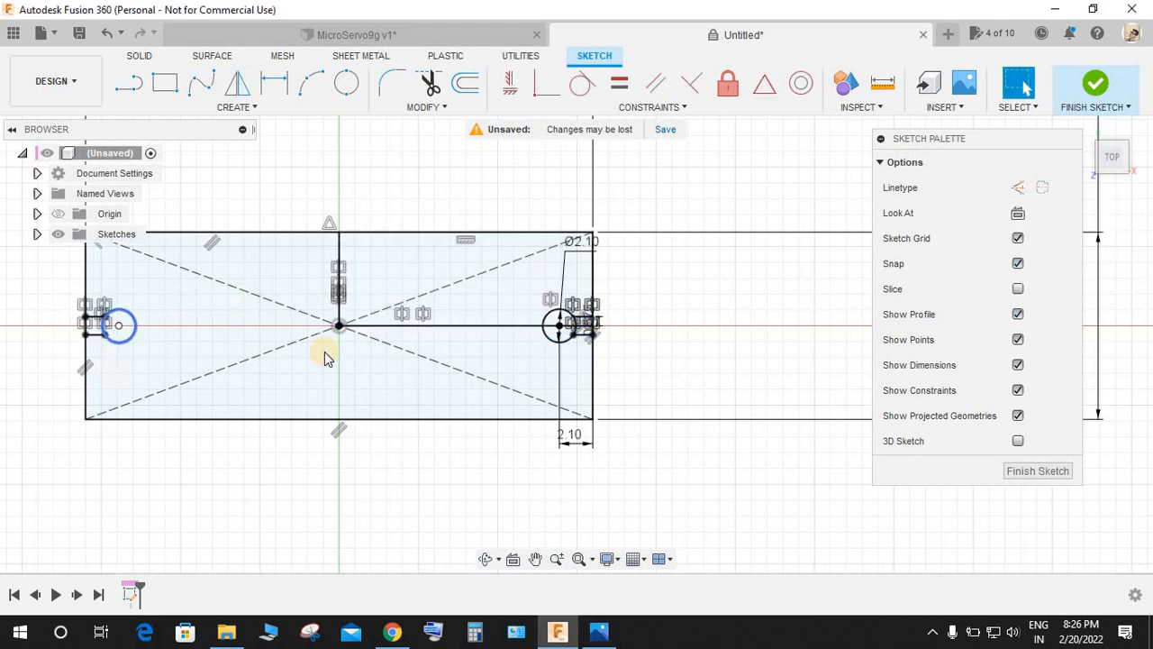
Finish the sketch and extrude both flange profiles, leaving out the keyhole slots, 2.3 mm as a new component.
{"action": "left_click", "coordinate": [1104, 89]}
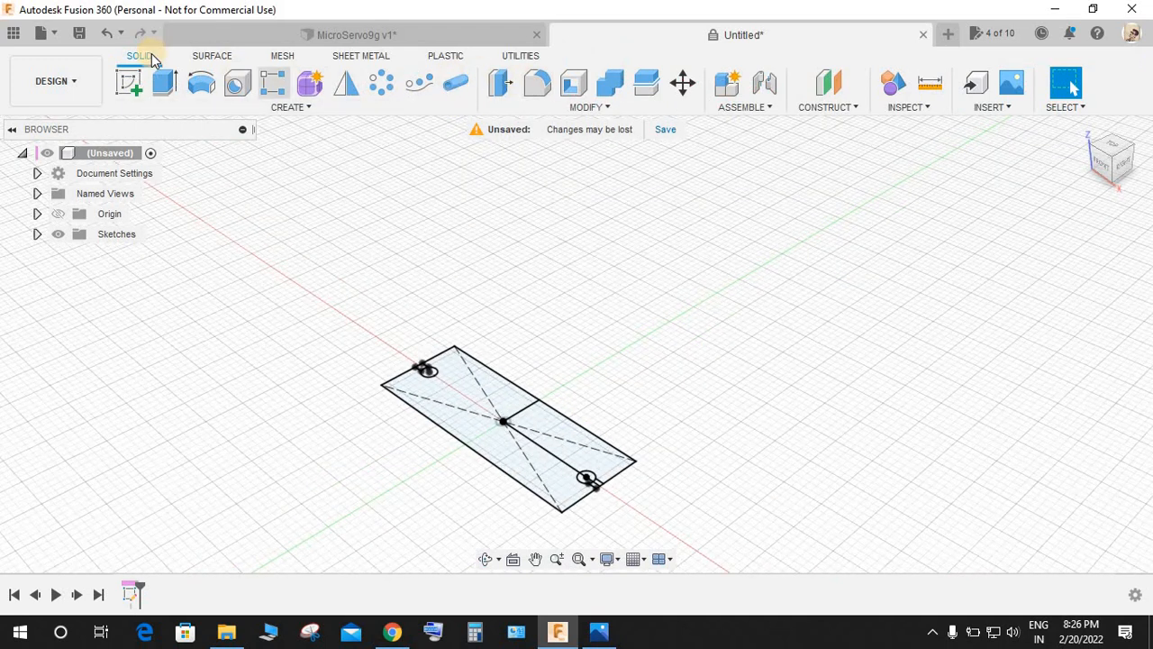
{"action": "left_click", "coordinate": [163, 83]}
{"action": "scroll", "coordinate": [473, 423], "scroll_direction": "up", "scroll_amount": 3}
{"action": "left_click", "coordinate": [510, 411]}
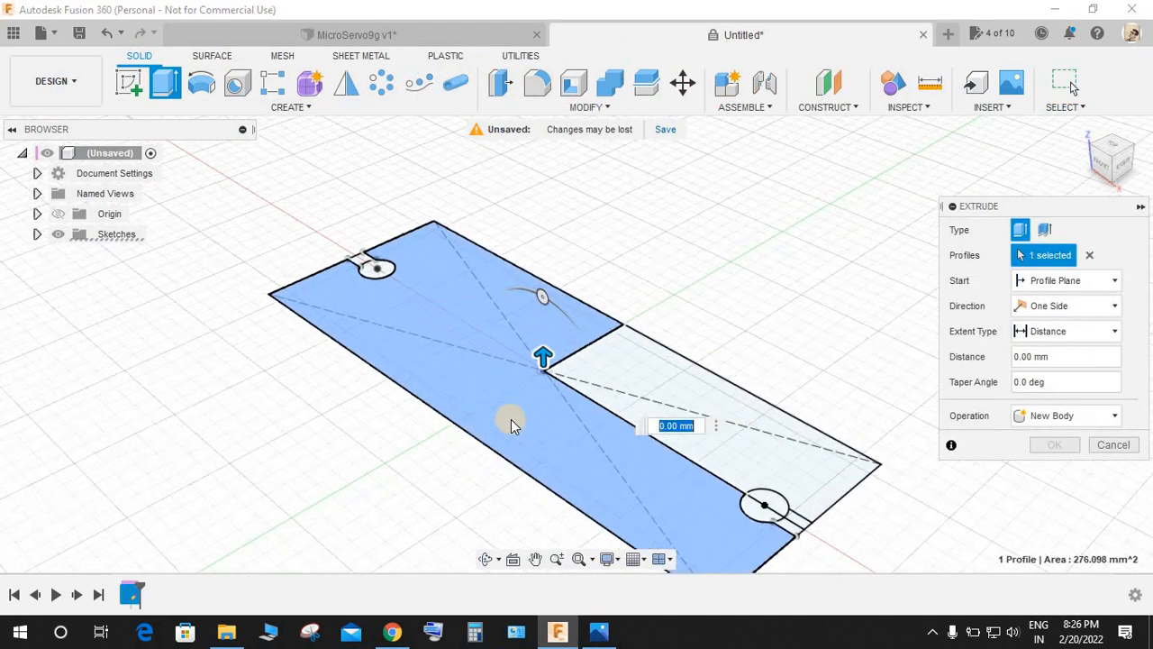
{"action": "scroll", "coordinate": [631, 418], "scroll_direction": "up", "scroll_amount": 2}
{"action": "left_click", "coordinate": [761, 423]}
{"action": "scroll", "coordinate": [858, 466], "scroll_direction": "down", "scroll_amount": 2}
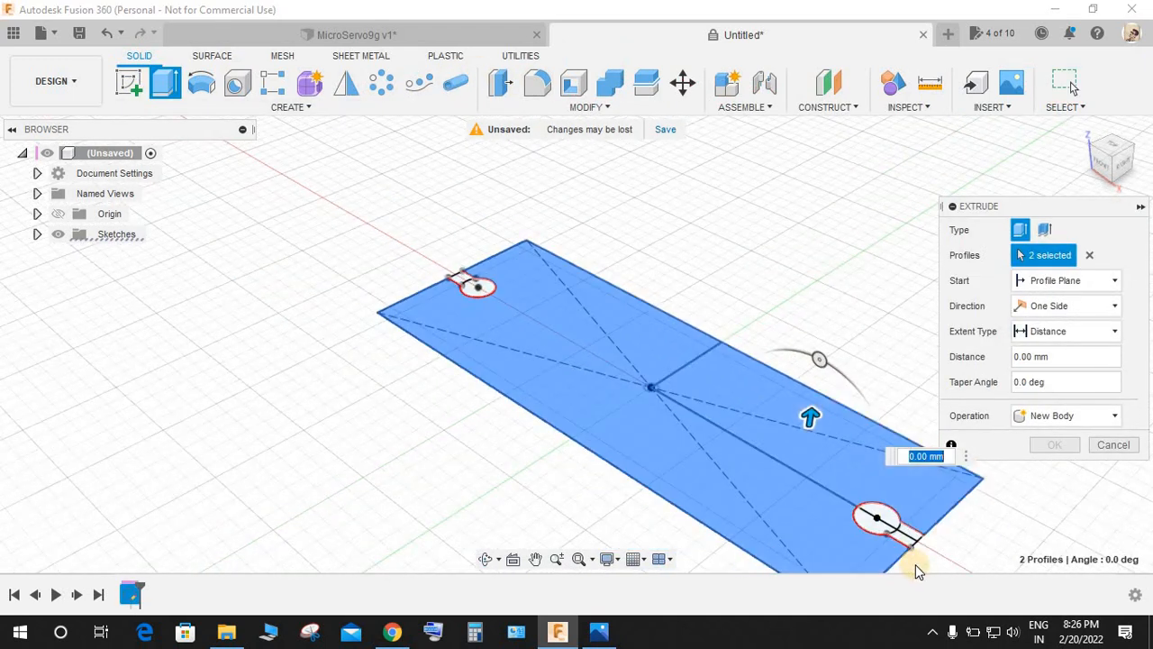
{"action": "scroll", "coordinate": [711, 485], "scroll_direction": "up", "scroll_amount": 4}
{"action": "scroll", "coordinate": [715, 485], "scroll_direction": "down", "scroll_amount": 3}
{"action": "left_click_drag", "start_coordinate": [724, 371], "coordinate": [725, 343]}
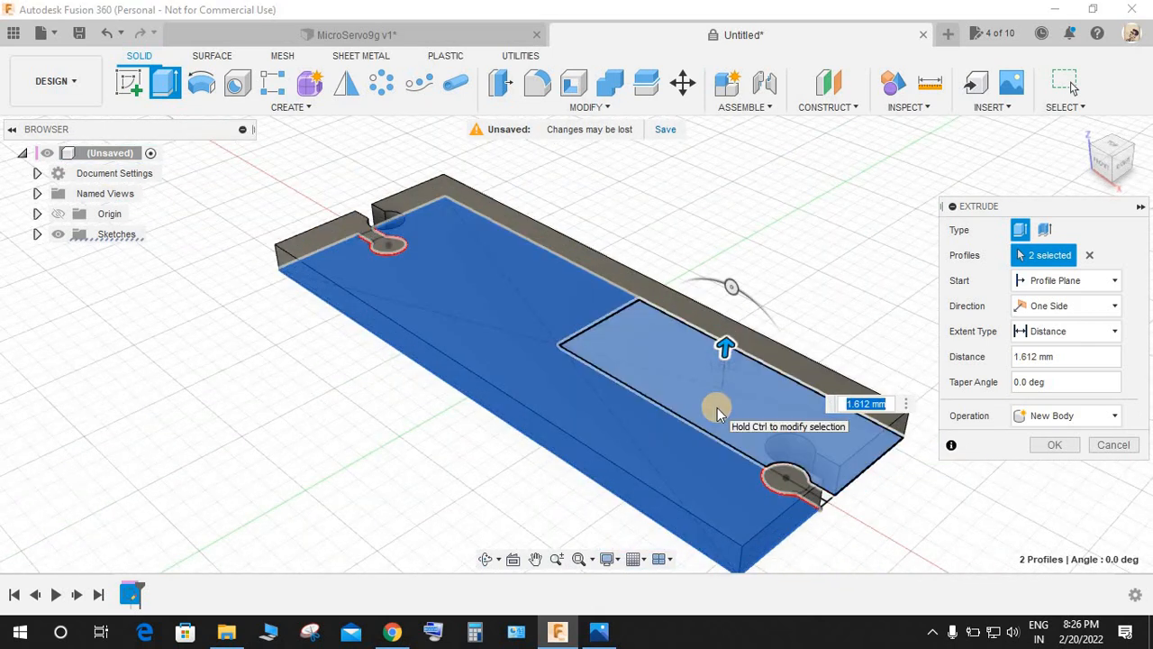
{"action": "type", "text": "2.3"}
{"action": "left_click", "coordinate": [1047, 412]}
{"action": "left_click", "coordinate": [1056, 510]}
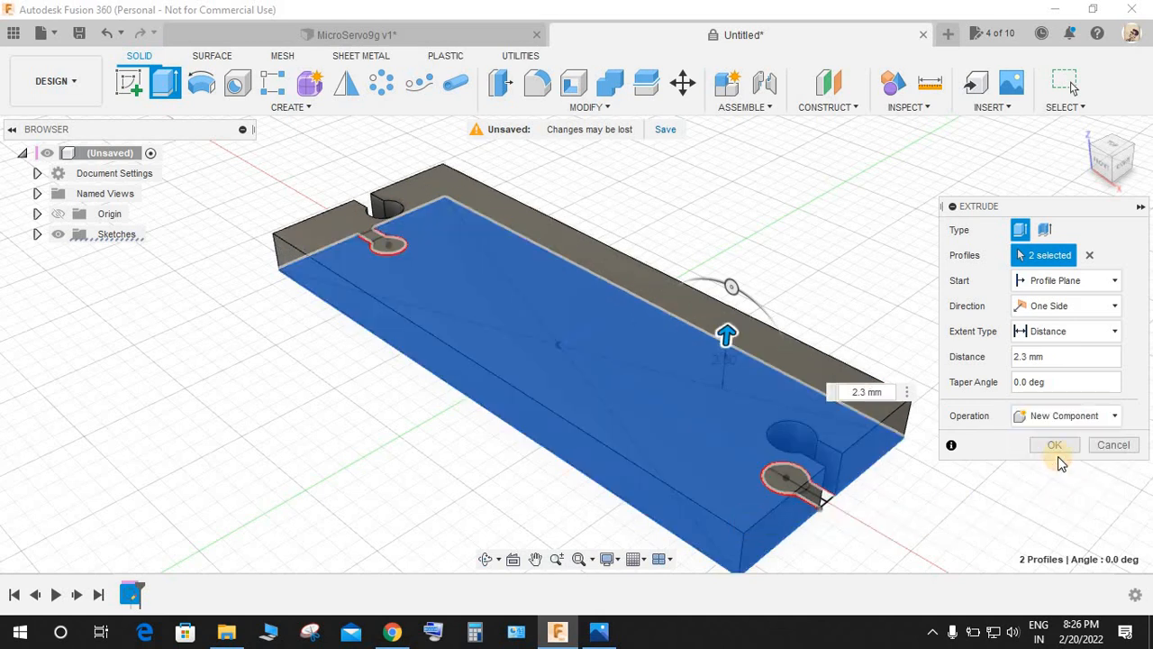
{"action": "left_click", "coordinate": [1049, 445]}
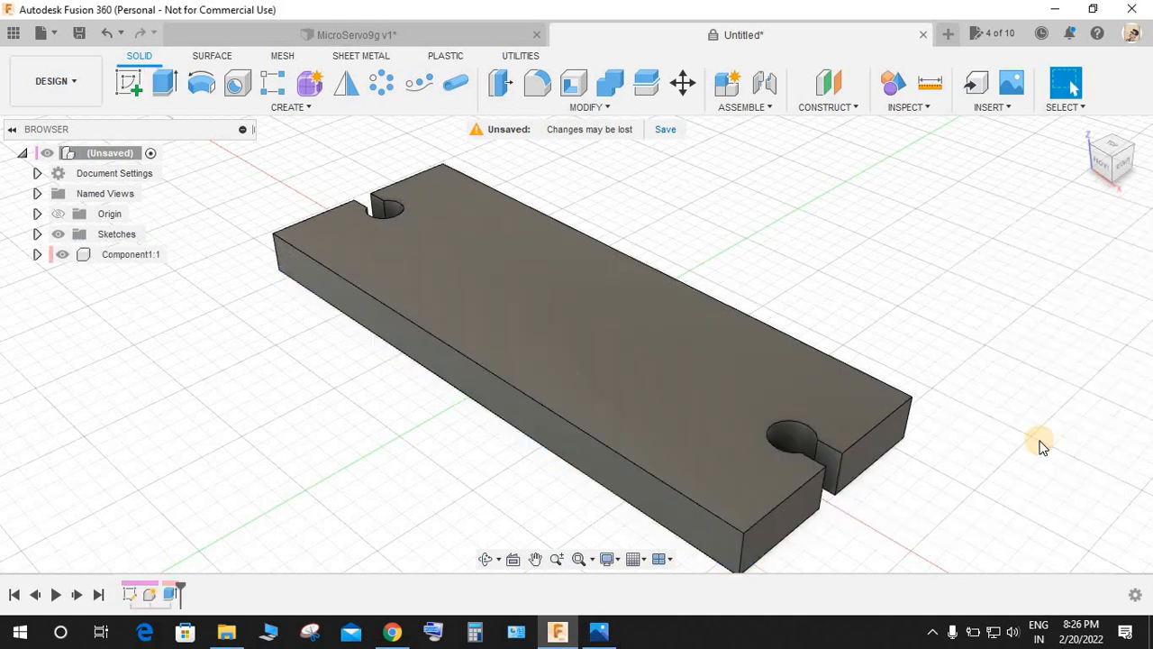
Start a new sketch on the flange plate's large top face.
{"action": "middle_click_drag", "start_coordinate": [747, 325], "coordinate": [1150, 185], "text": "shift"}
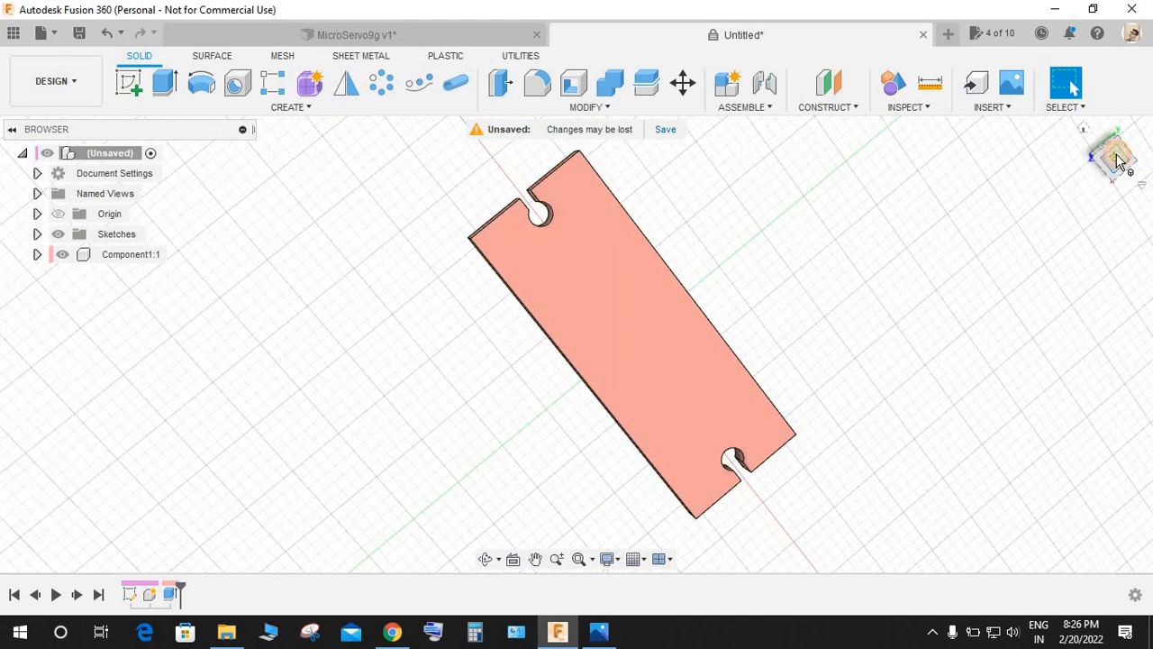
{"action": "left_click", "coordinate": [1117, 160]}
{"action": "mouse_move", "coordinate": [793, 352]}
{"action": "middle_mouse_down", "text": "shift"}
{"action": "mouse_move", "coordinate": [567, 304]}
{"action": "mouse_move", "coordinate": [561, 403]}
{"action": "mouse_move", "coordinate": [540, 361]}
{"action": "middle_mouse_up", "text": "shift"}
{"action": "left_click", "coordinate": [129, 83]}
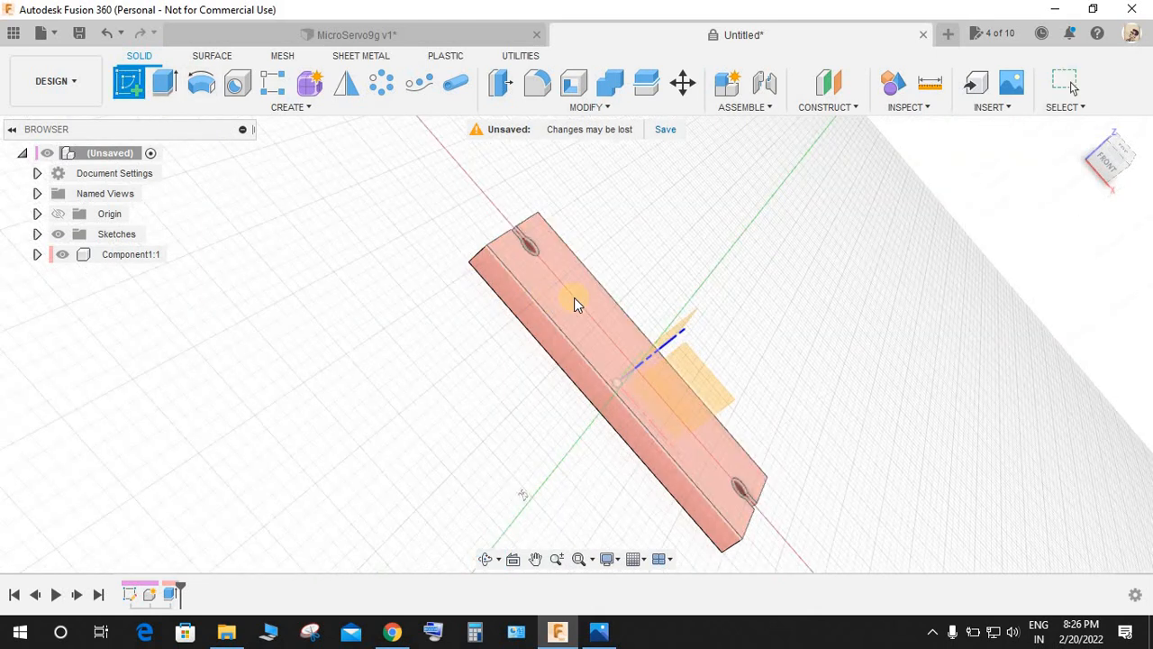
{"action": "left_click", "coordinate": [574, 298]}
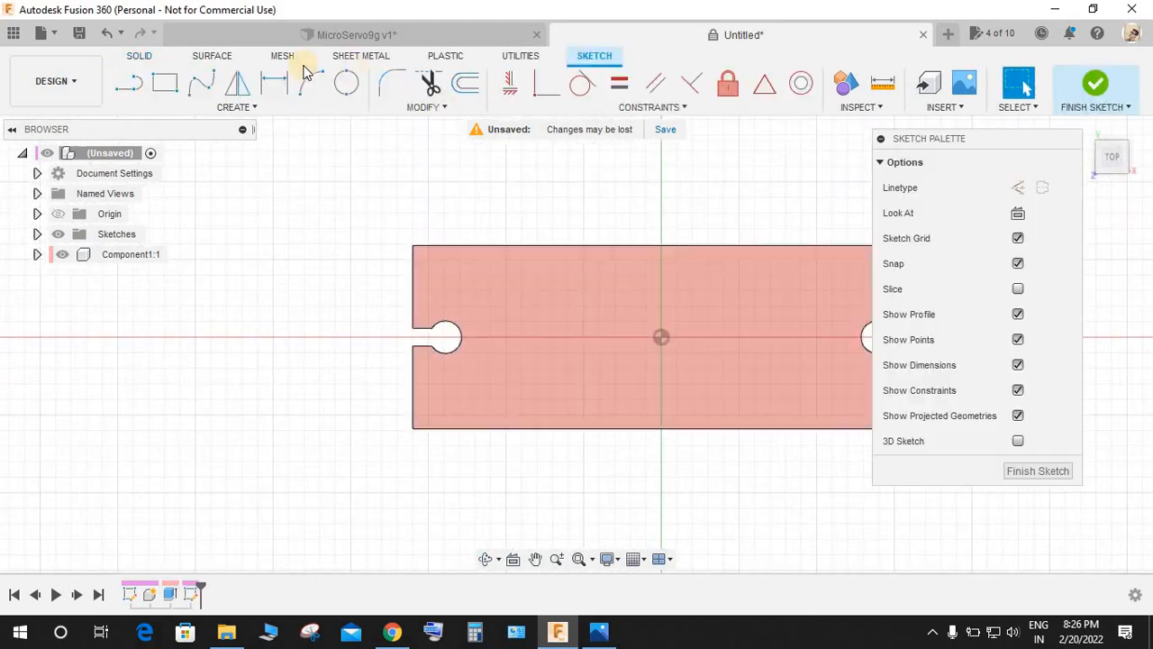
Sketch a center rectangle about 12 mm wide, centered on the origin of the flange plate.
{"action": "left_click", "coordinate": [164, 83]}
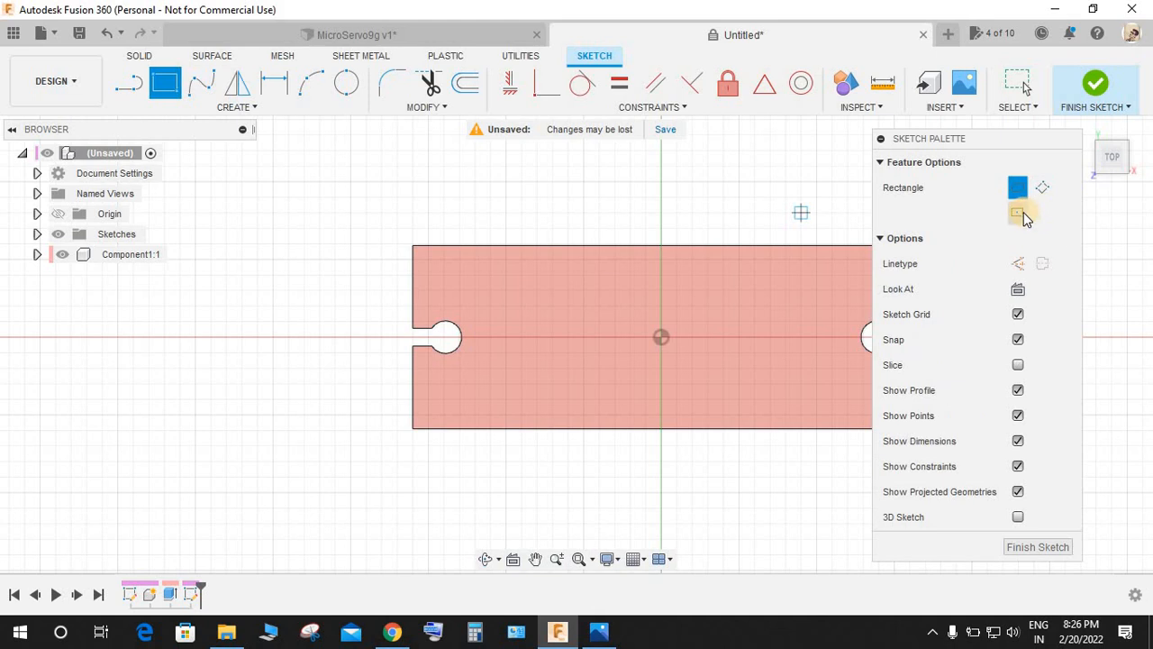
{"action": "left_click", "coordinate": [1019, 214]}
{"action": "left_click", "coordinate": [658, 334]}
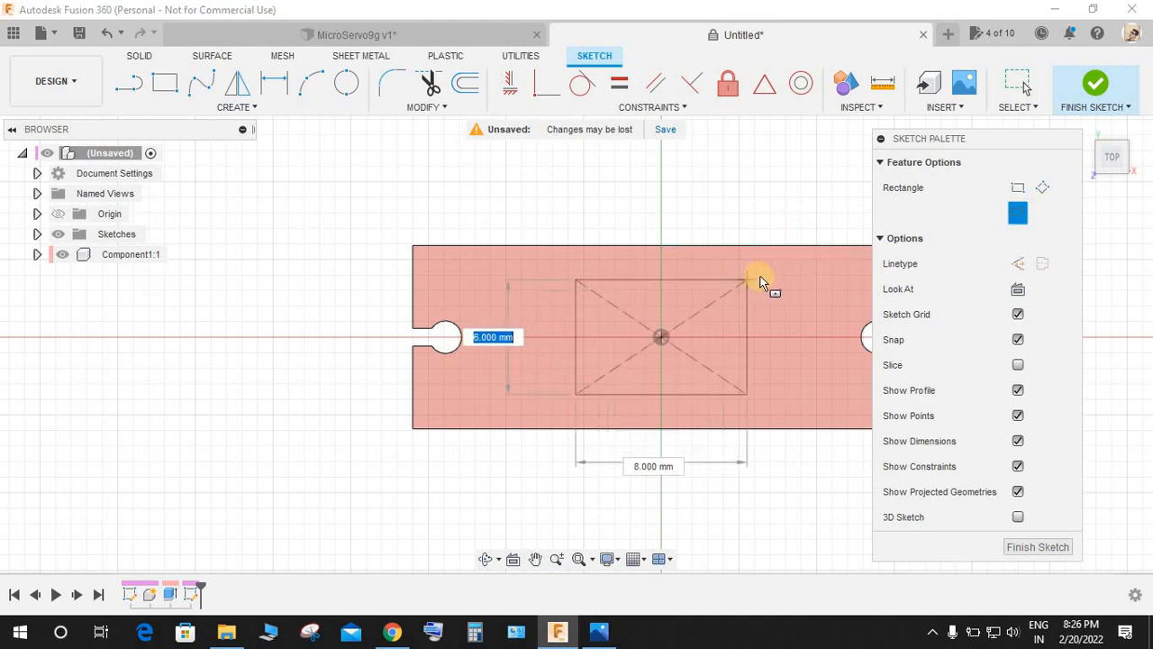
{"action": "left_click", "coordinate": [761, 275]}
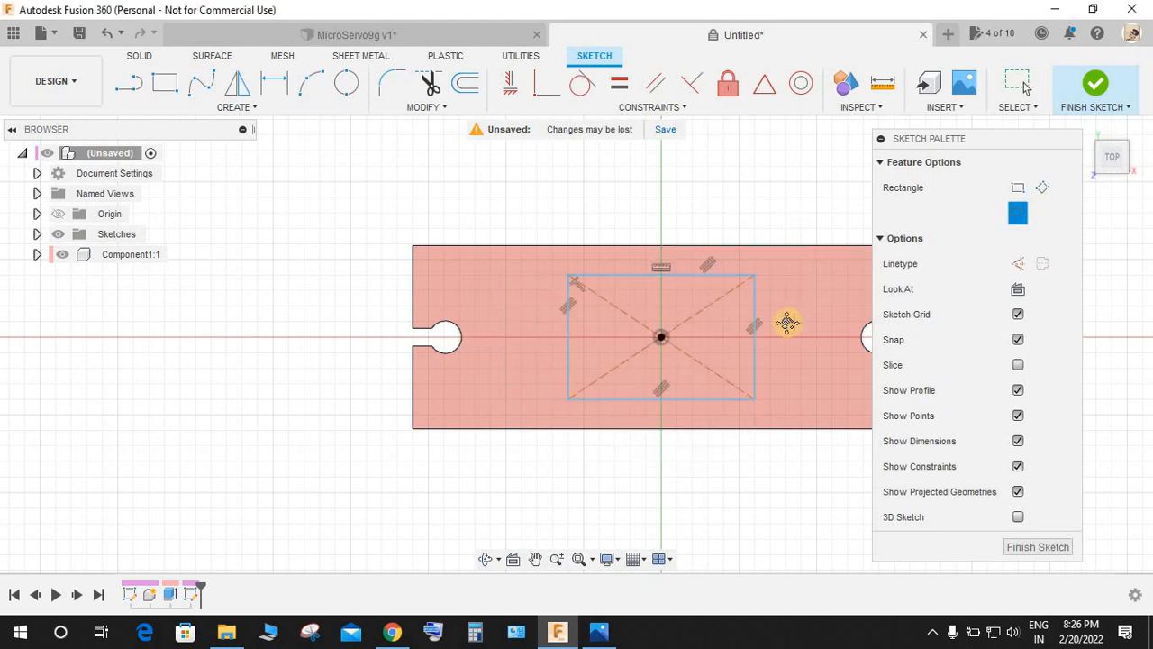
{"action": "middle_click_drag", "start_coordinate": [787, 322], "coordinate": [692, 313]}
{"action": "key", "text": "Escape"}
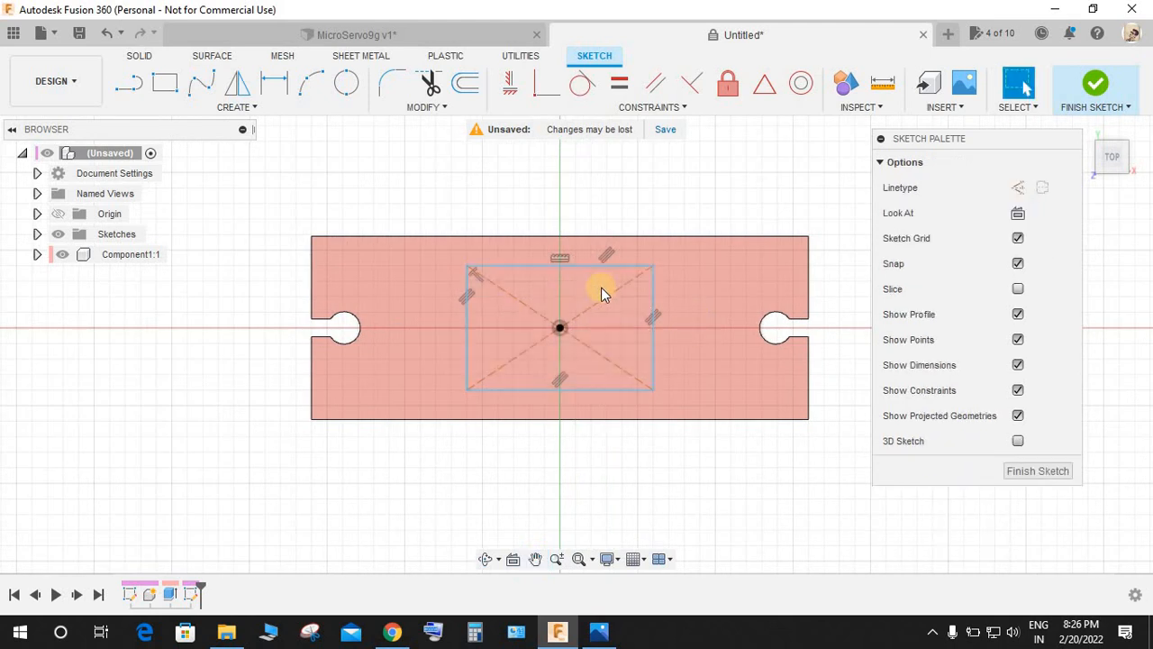
Dimension the width of the center rectangle along its upper edge, making it wider but shorter than the plate's length.
{"action": "key", "text": "d"}
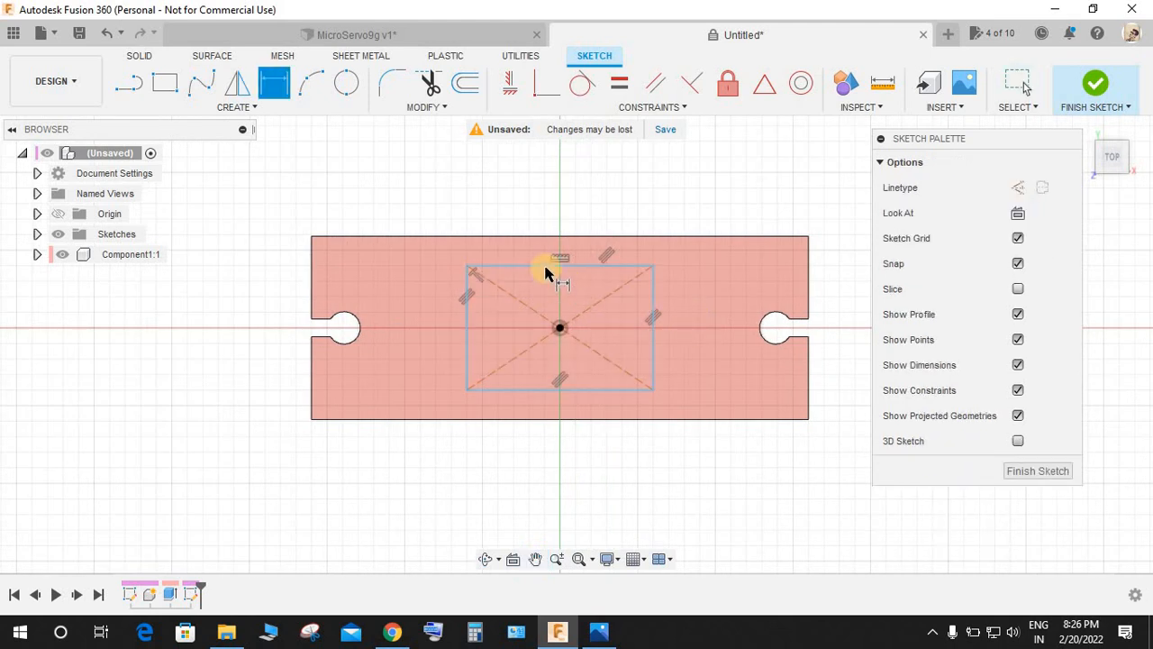
{"action": "left_click", "coordinate": [546, 266]}
{"action": "left_click", "coordinate": [533, 198]}
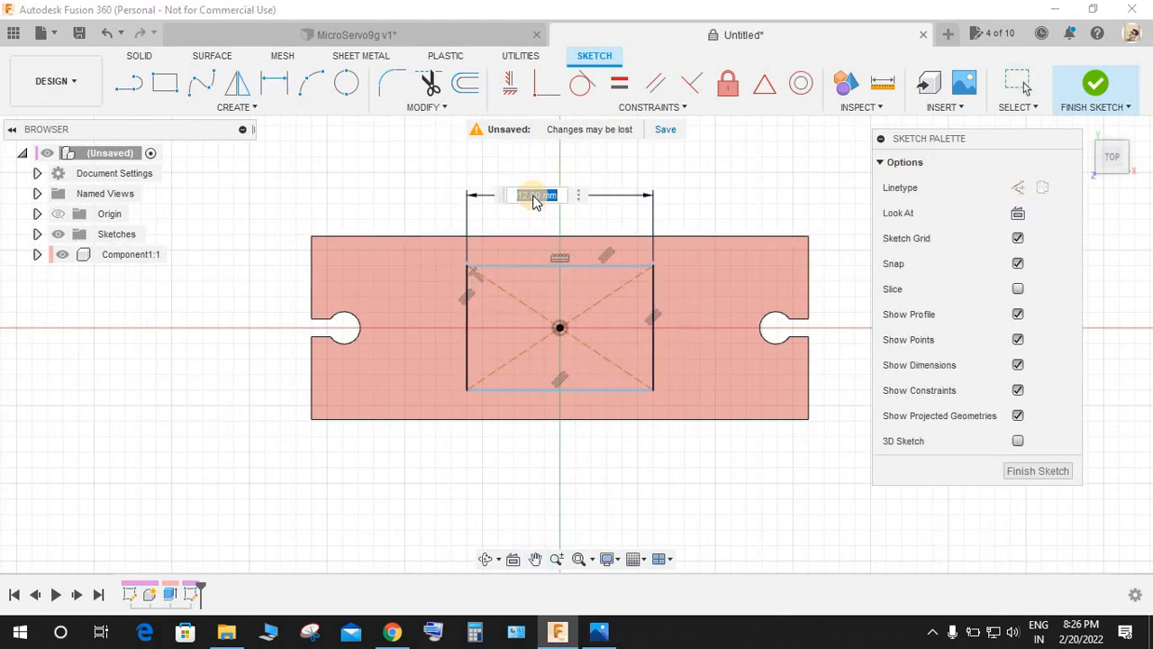
{"action": "key", "text": "Return"}
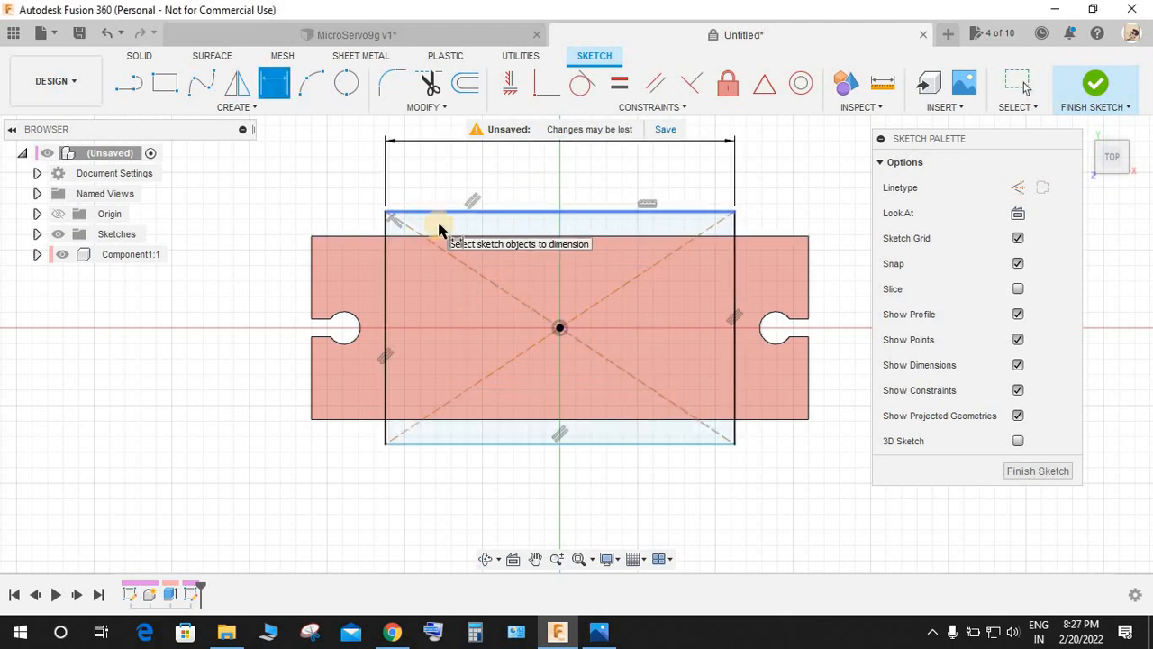
Constrain the center rectangle's upper edge coincident with the flange plate's upper edge so it spans the plate's full height.
{"action": "left_click", "coordinate": [545, 83]}
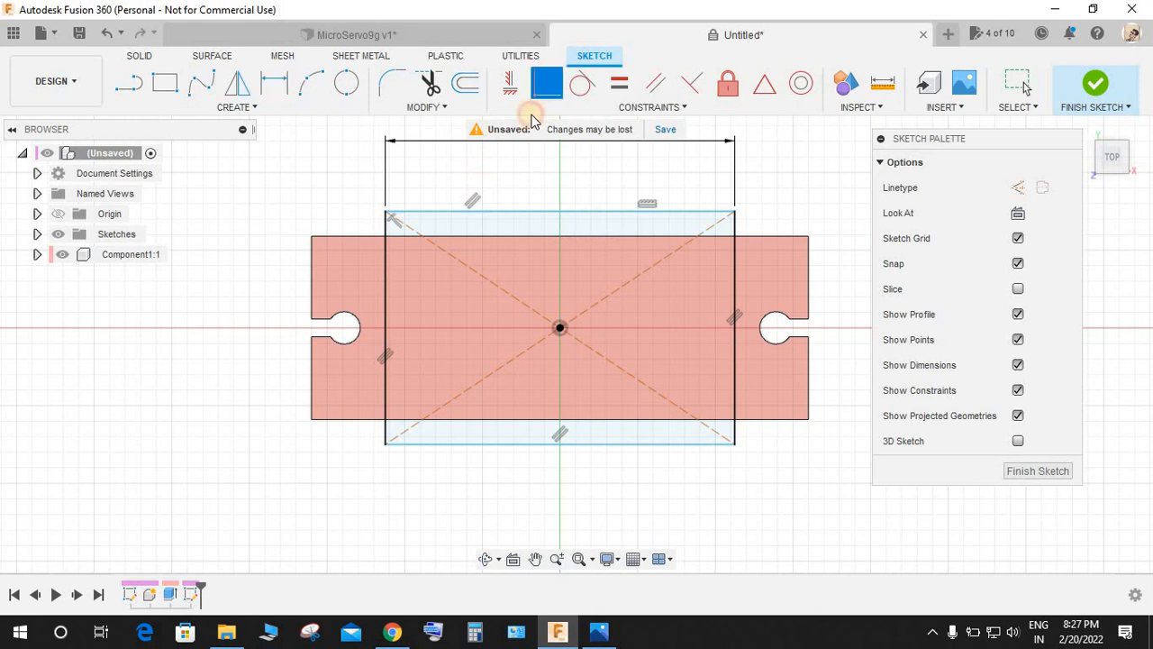
{"action": "left_click", "coordinate": [478, 214]}
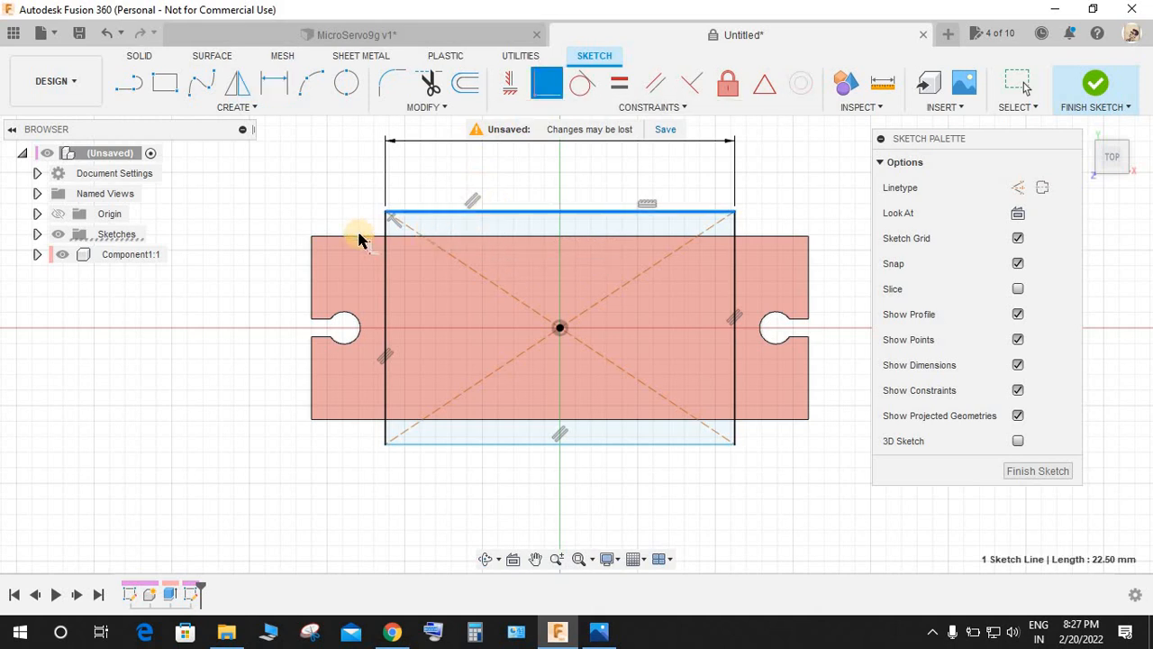
{"action": "left_click", "coordinate": [546, 83]}
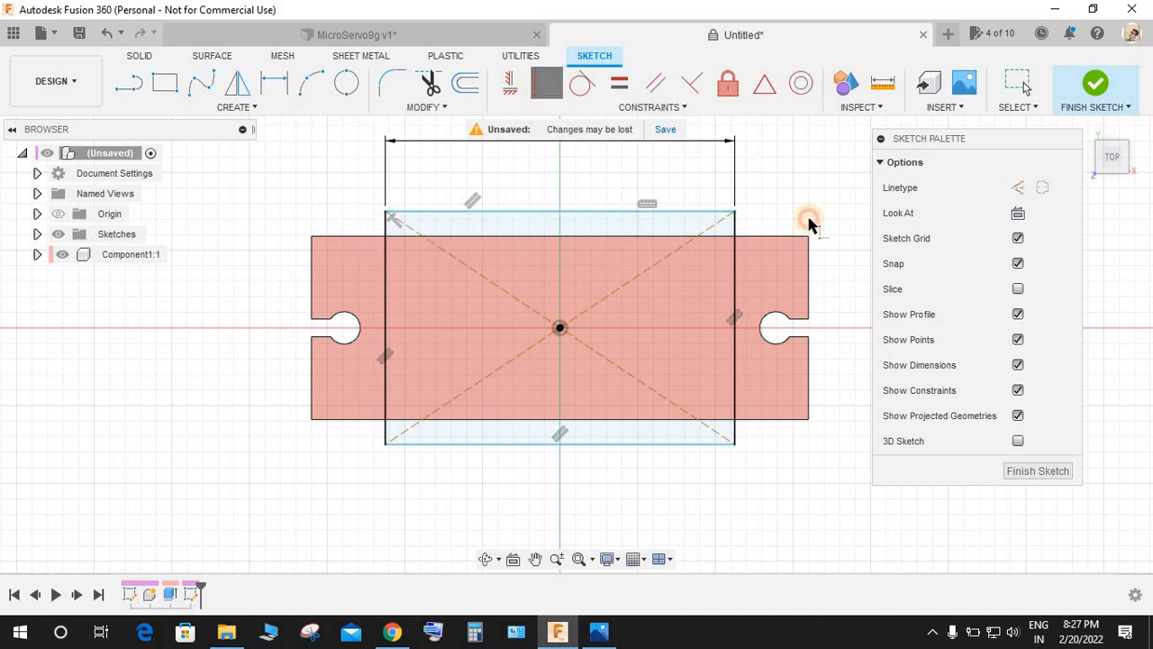
{"action": "left_click", "coordinate": [748, 238]}
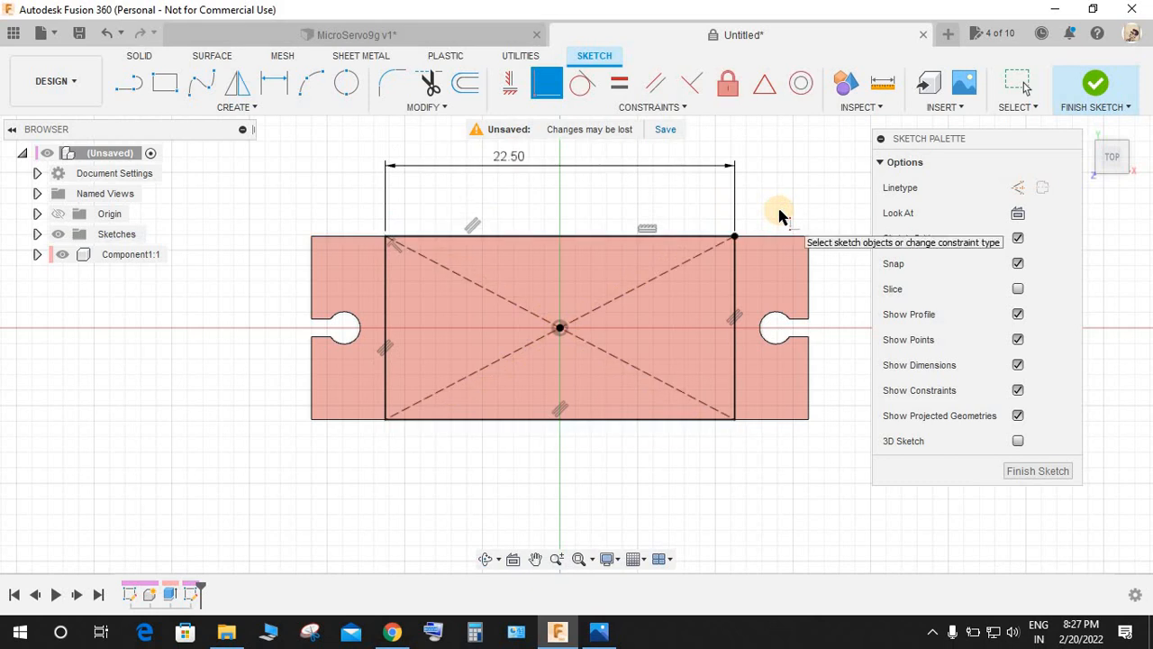
{"action": "key", "text": "Escape"}
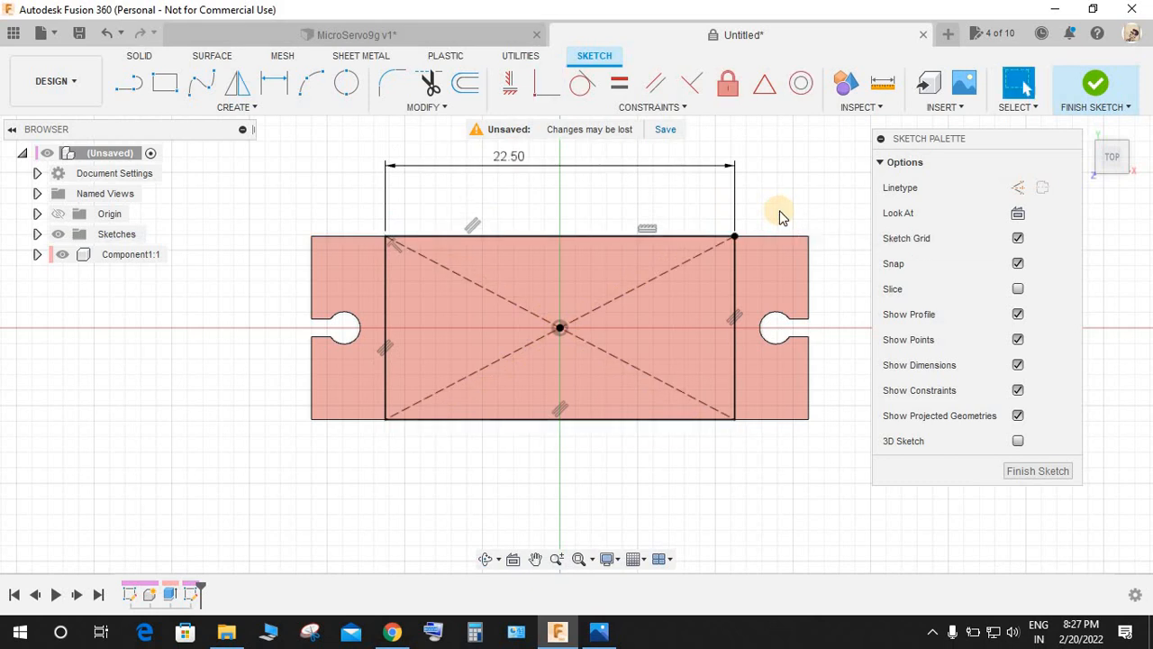
Finish the sketch and extrude the center rectangle 4.1 mm upward, joined to the flange plate.
{"action": "left_click", "coordinate": [1092, 87]}
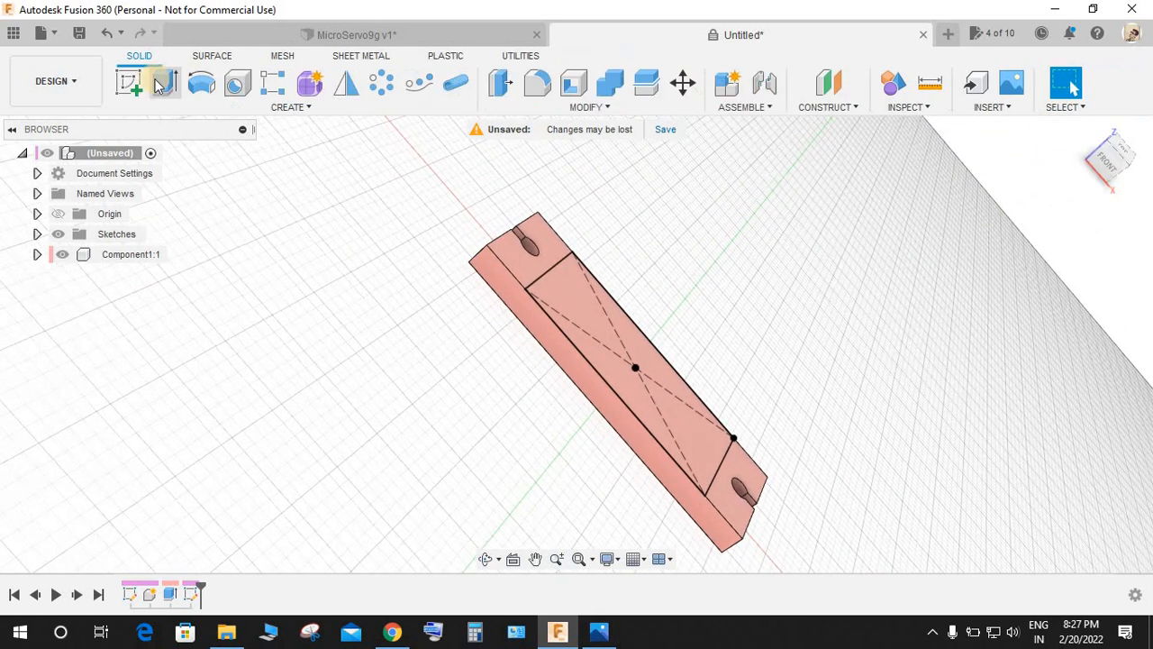
{"action": "left_click", "coordinate": [165, 83]}
{"action": "left_click", "coordinate": [566, 286]}
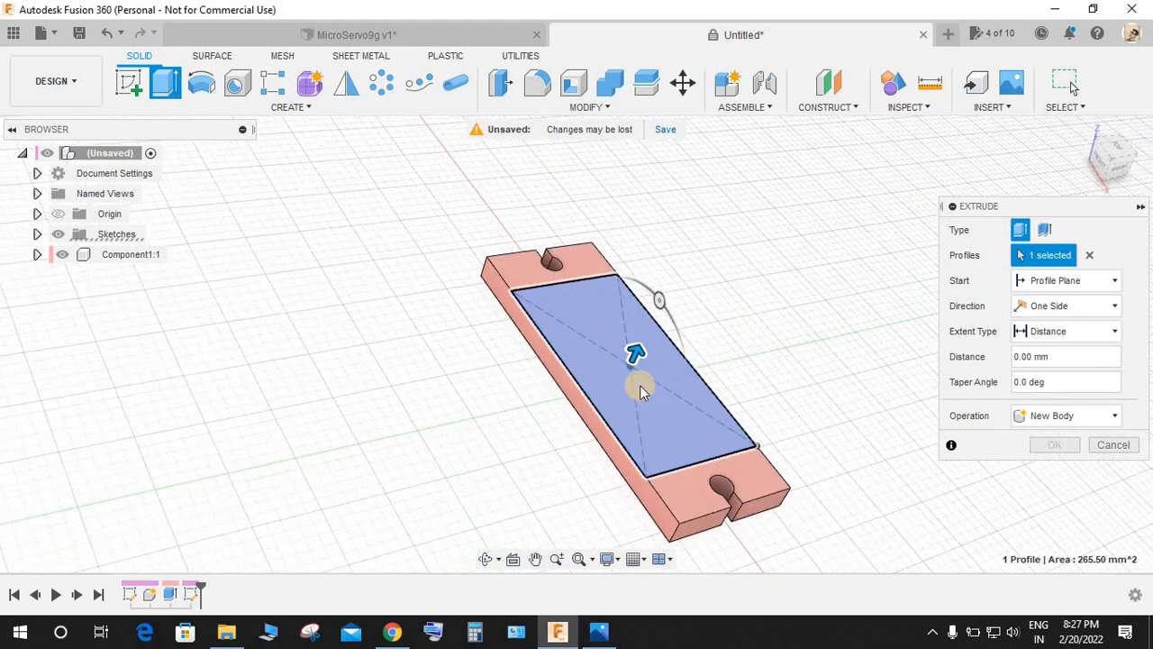
{"action": "left_click_drag", "start_coordinate": [636, 351], "coordinate": [835, 291]}
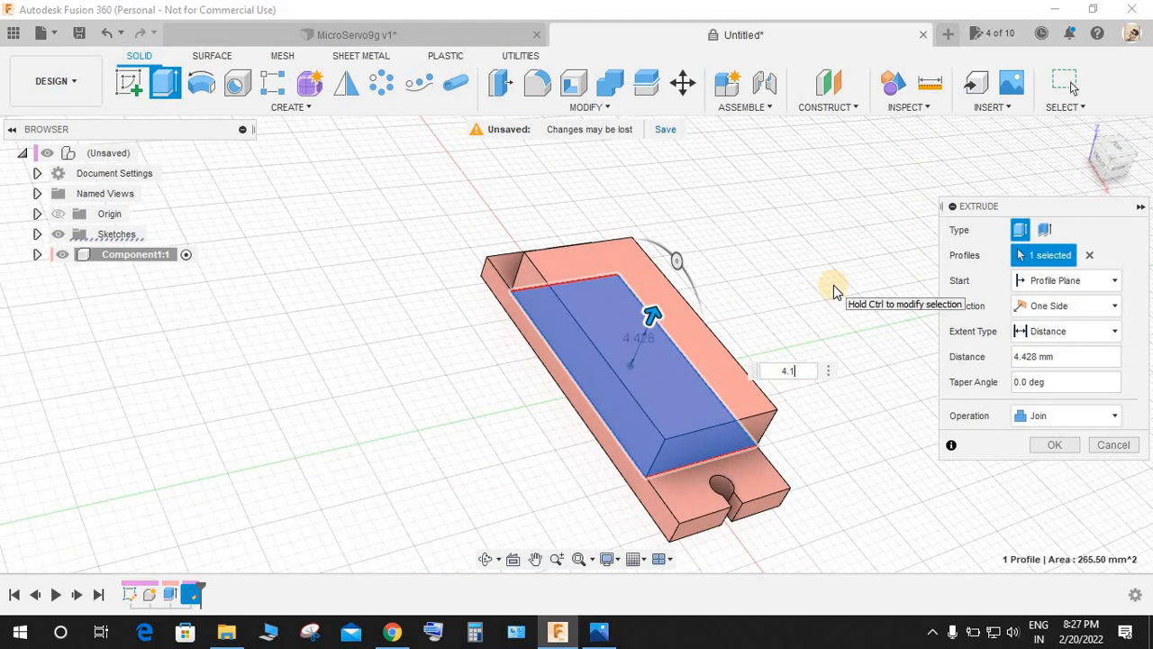
{"action": "key", "text": "Return"}
Check the MicroServo9g v1 reference model and start a new sketch on the top face of the raised body.
{"action": "mouse_move", "coordinate": [784, 383]}
{"action": "middle_mouse_down", "text": "shift"}
{"action": "mouse_move", "coordinate": [847, 415]}
{"action": "mouse_move", "coordinate": [705, 265]}
{"action": "mouse_move", "coordinate": [768, 369]}
{"action": "middle_mouse_up", "text": "shift"}
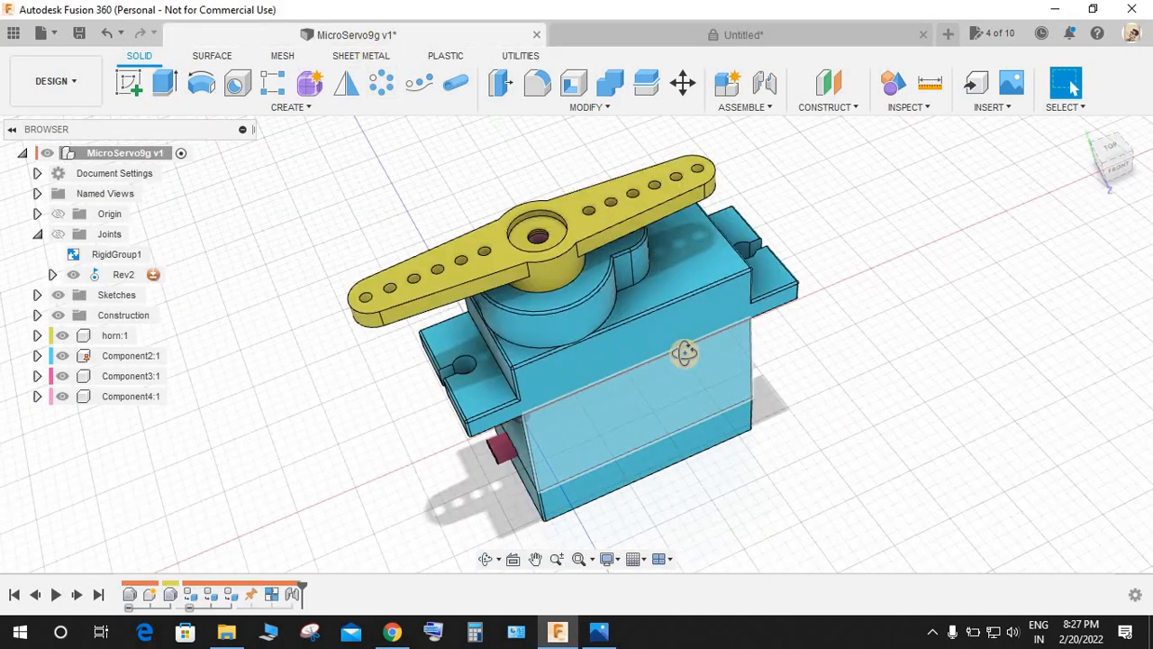
{"action": "middle_click_drag", "start_coordinate": [682, 353], "coordinate": [589, 304], "text": "shift"}
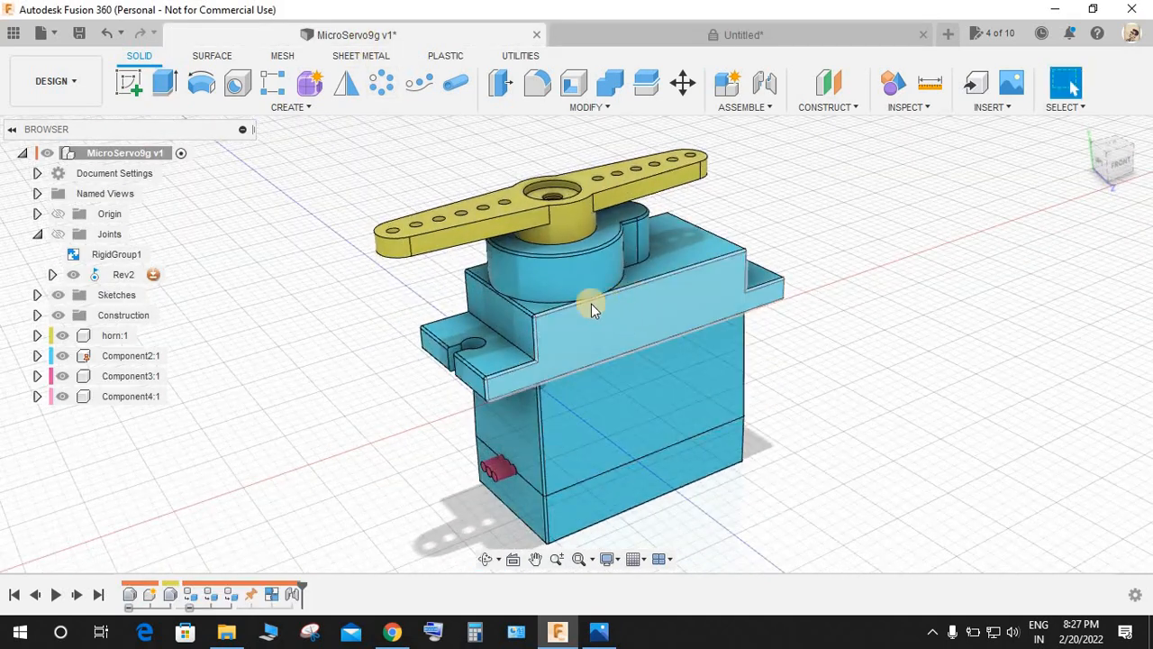
{"action": "left_click", "coordinate": [695, 36]}
{"action": "mouse_move", "coordinate": [555, 239]}
{"action": "middle_mouse_down", "text": "shift"}
{"action": "mouse_move", "coordinate": [502, 285]}
{"action": "mouse_move", "coordinate": [477, 235]}
{"action": "middle_mouse_up", "text": "shift"}
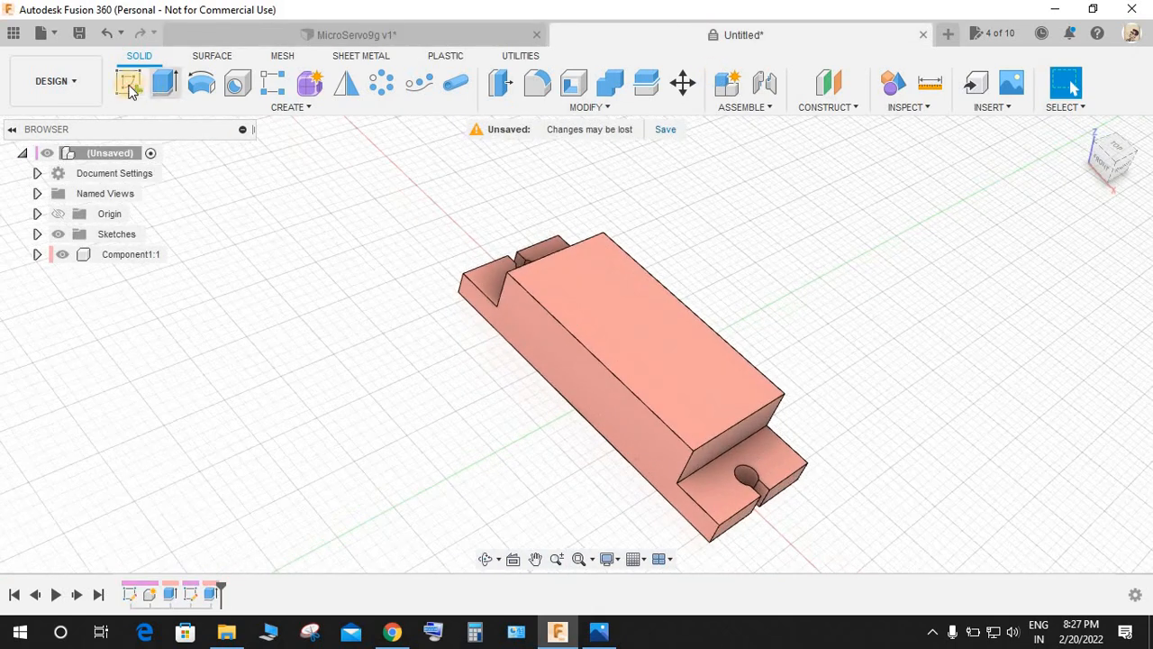
{"action": "left_click", "coordinate": [129, 82]}
{"action": "left_click", "coordinate": [589, 306]}
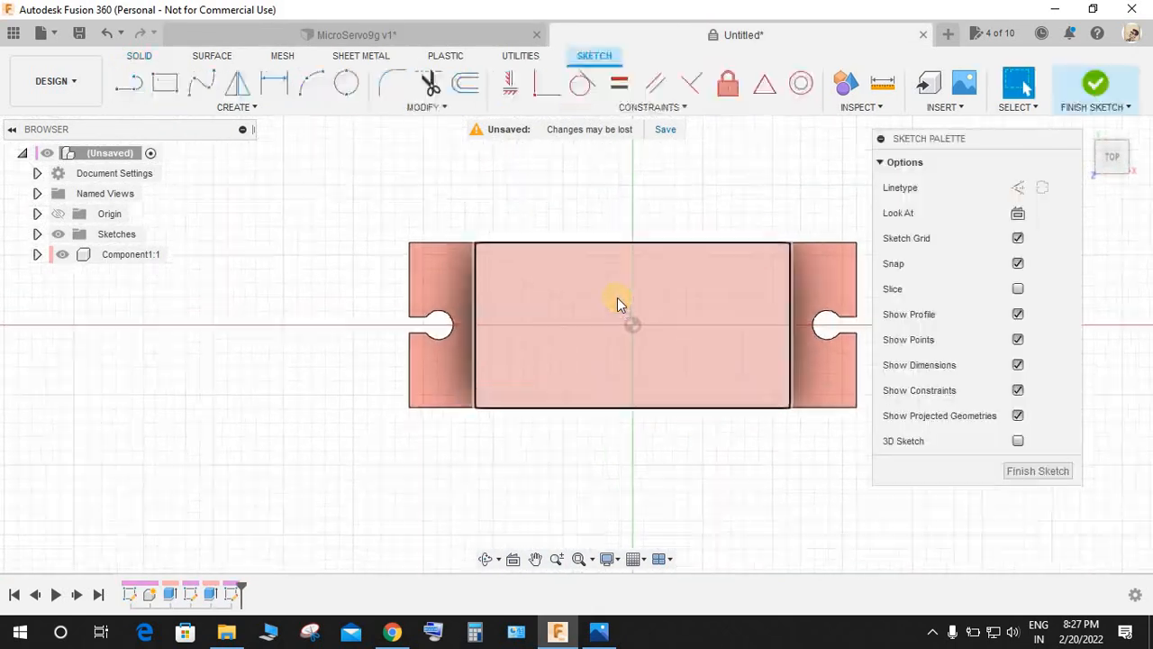
Sketch a circle about 7.5 mm in diameter on the left half of the body's top face.
{"action": "key", "text": "c"}
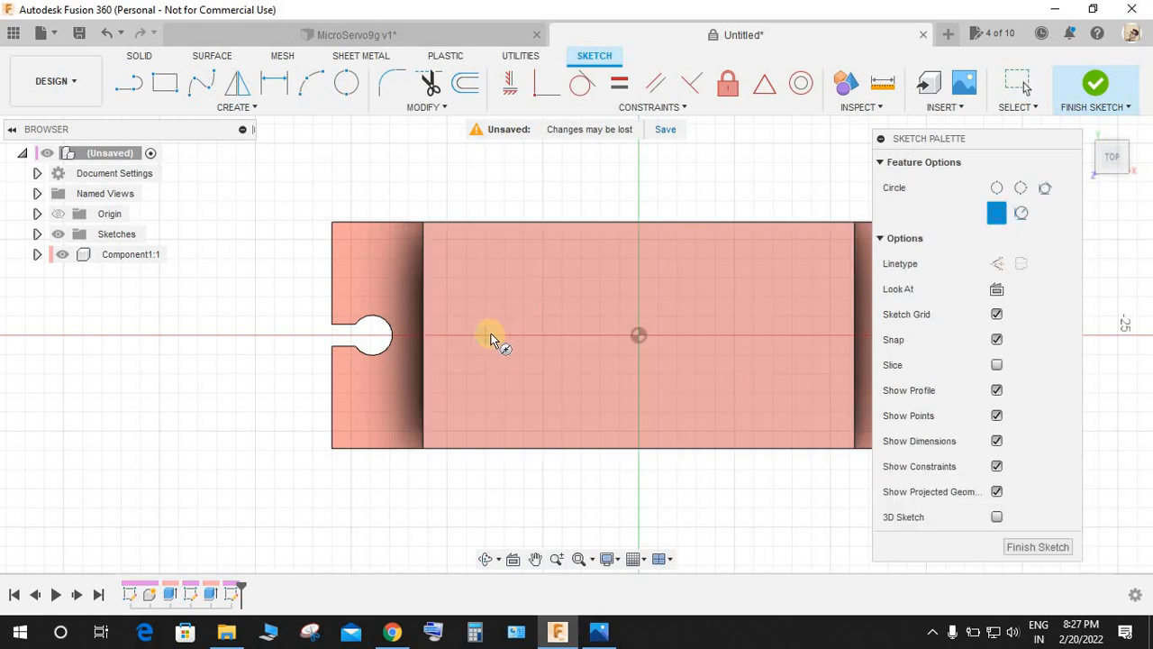
{"action": "left_click", "coordinate": [515, 335]}
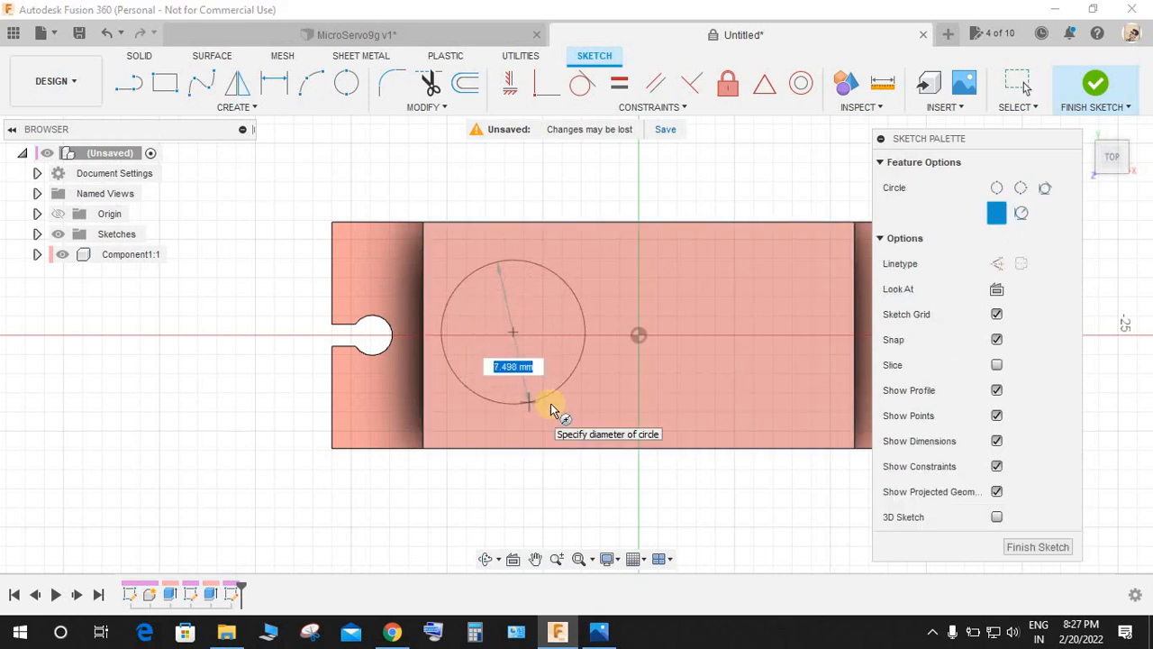
{"action": "left_click", "coordinate": [529, 402]}
{"action": "key", "text": "Escape"}
Draw two lines from the origin: a vertical one about 9 mm upward and a horizontal one leftward beyond the flange's left end.
{"action": "key", "text": "l"}
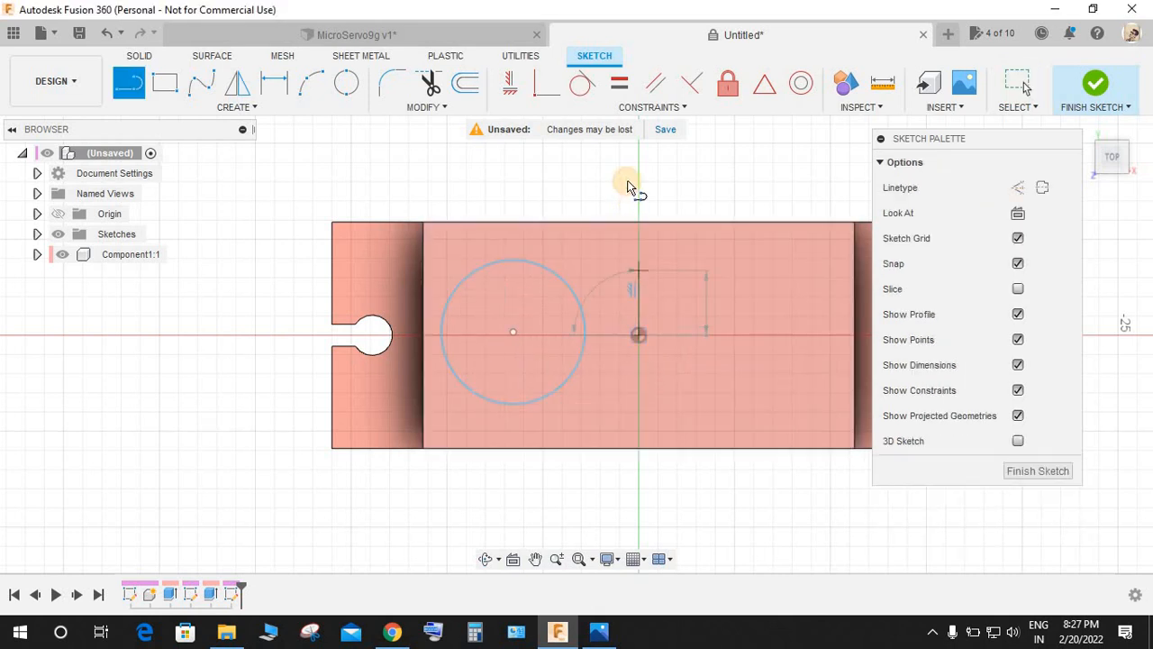
{"action": "left_click", "coordinate": [641, 164]}
{"action": "key", "text": "Escape"}
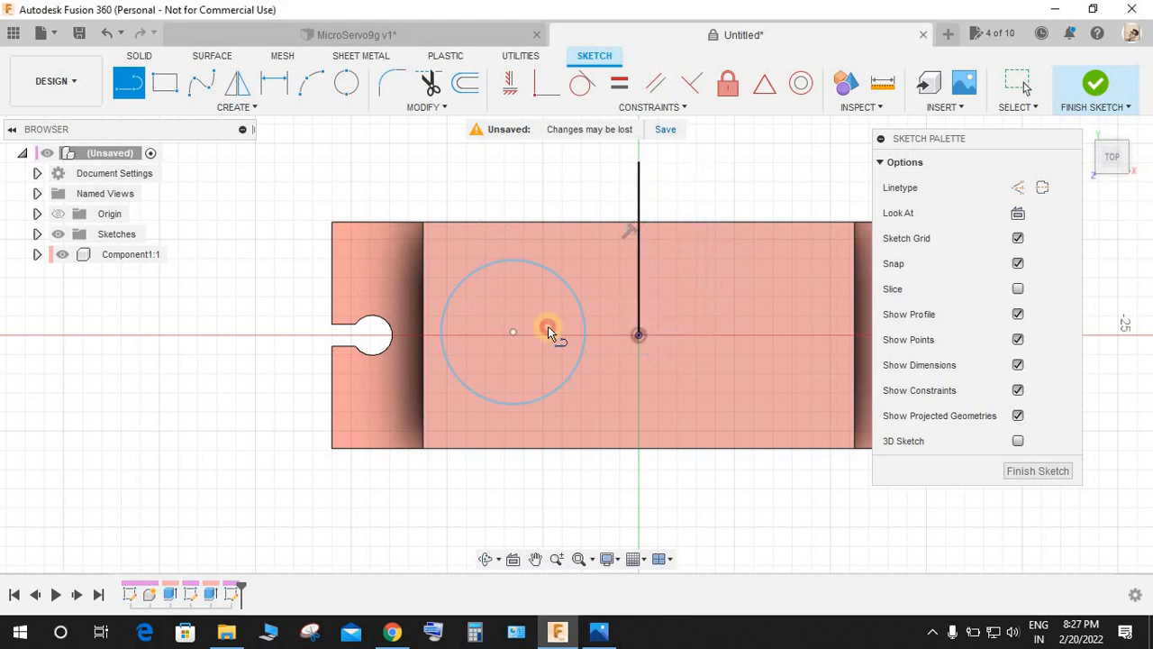
{"action": "left_click", "coordinate": [637, 337]}
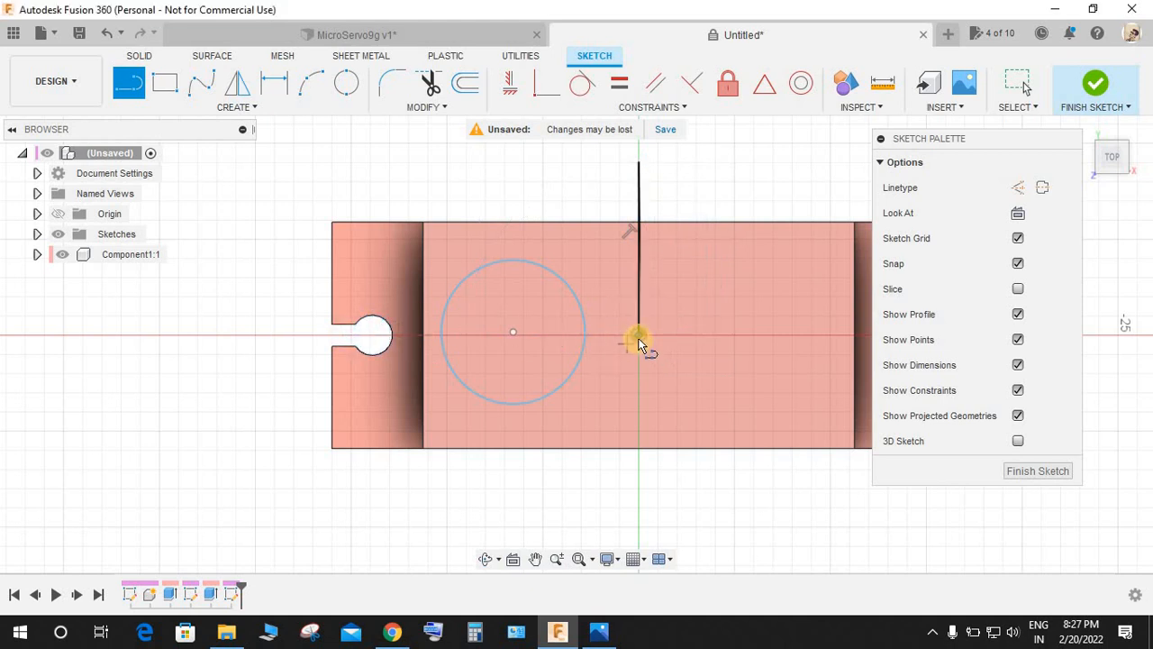
{"action": "left_click", "coordinate": [199, 335]}
{"action": "key", "text": "Escape"}
Constrain the circle's center point coincident with the horizontal line.
{"action": "left_click", "coordinate": [546, 83]}
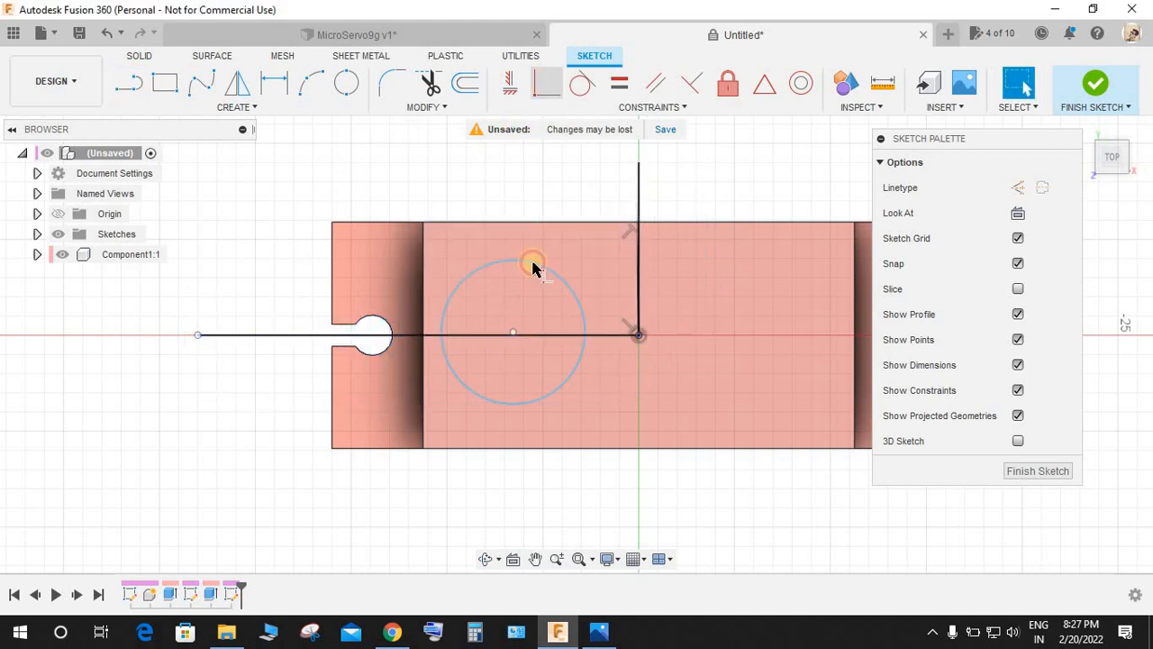
{"action": "left_click", "coordinate": [498, 336]}
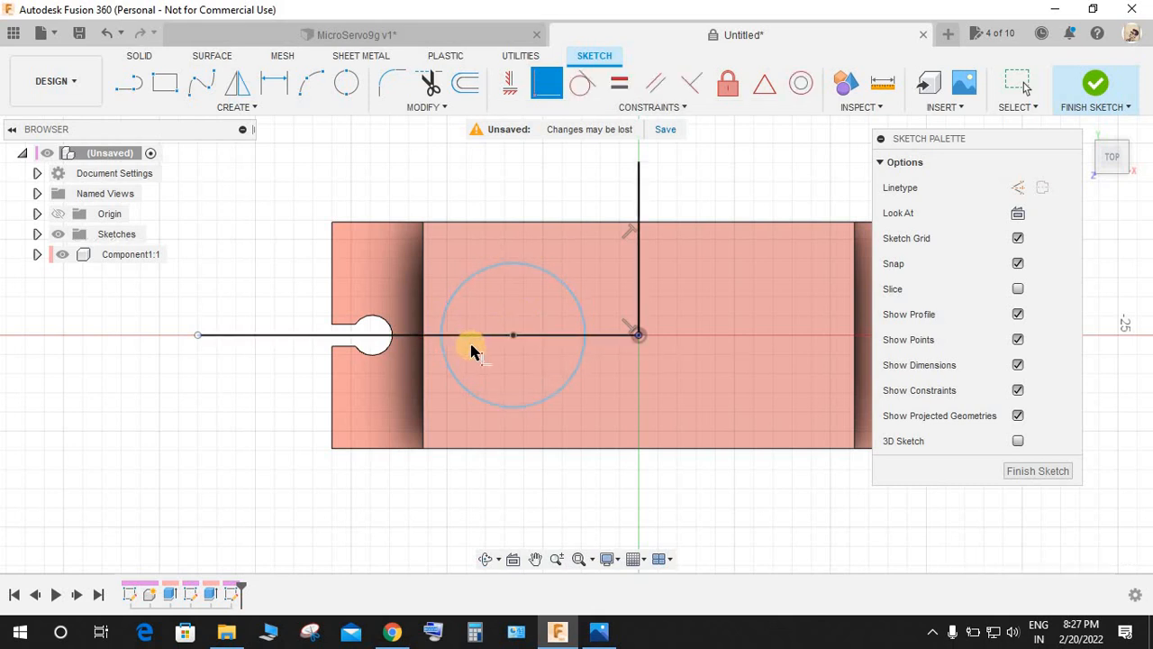
{"action": "key", "text": "Escape"}
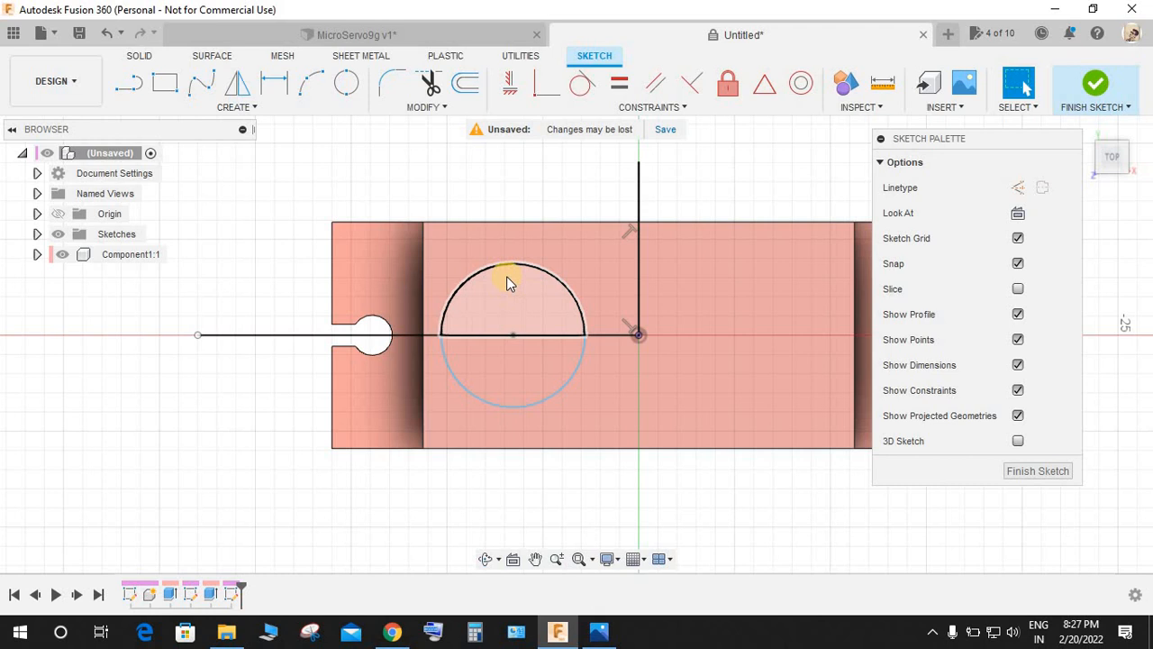
{"action": "left_click", "coordinate": [535, 269]}
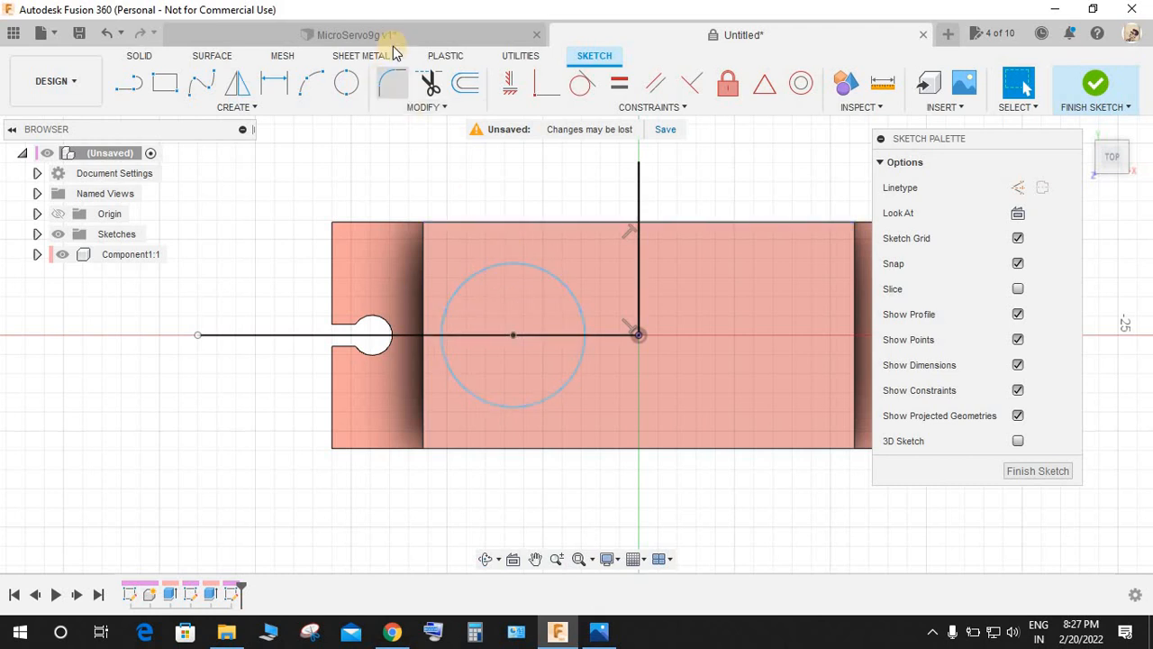
Compare with the round boss on the reference model and make the circle tangent to the body's upper and left edges.
{"action": "left_click", "coordinate": [389, 35]}
{"action": "scroll", "coordinate": [520, 284], "scroll_direction": "up", "scroll_amount": 4}
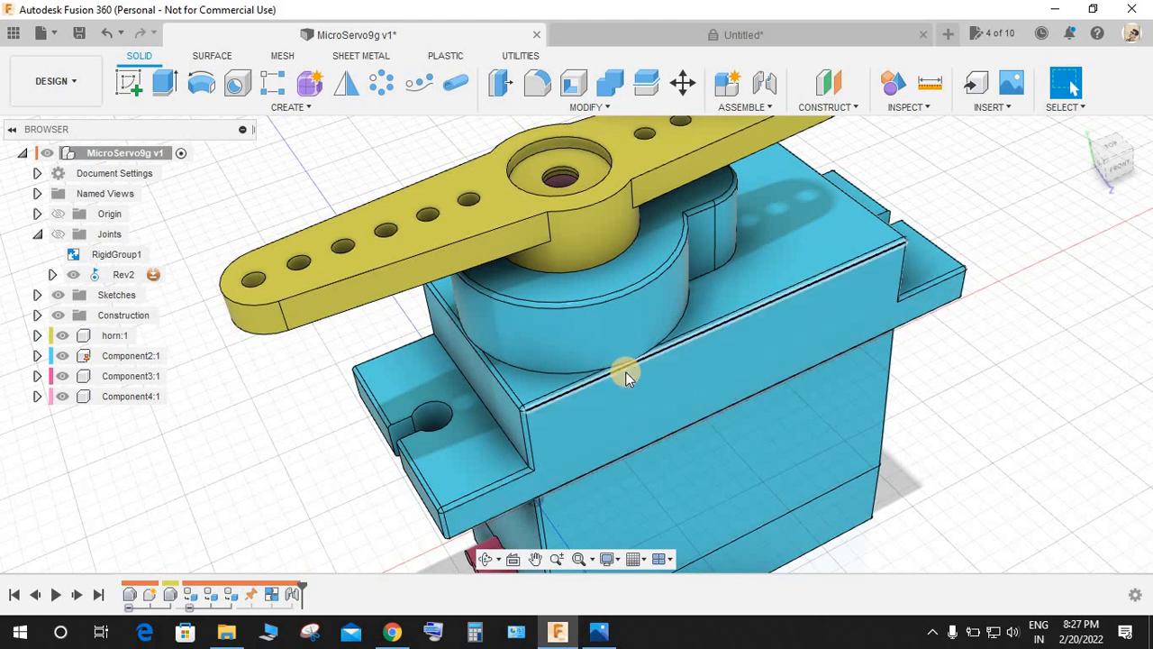
{"action": "mouse_move", "coordinate": [626, 372]}
{"action": "middle_mouse_down", "text": "shift"}
{"action": "mouse_move", "coordinate": [634, 402]}
{"action": "mouse_move", "coordinate": [632, 374]}
{"action": "middle_mouse_up", "text": "shift"}
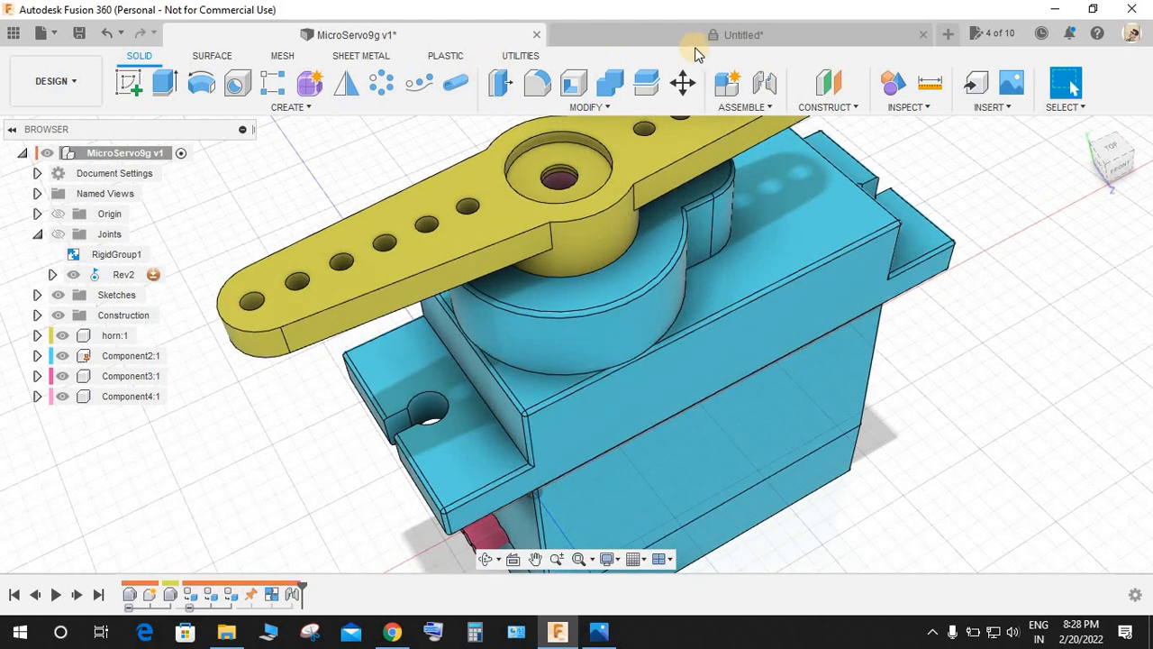
{"action": "left_click", "coordinate": [745, 36]}
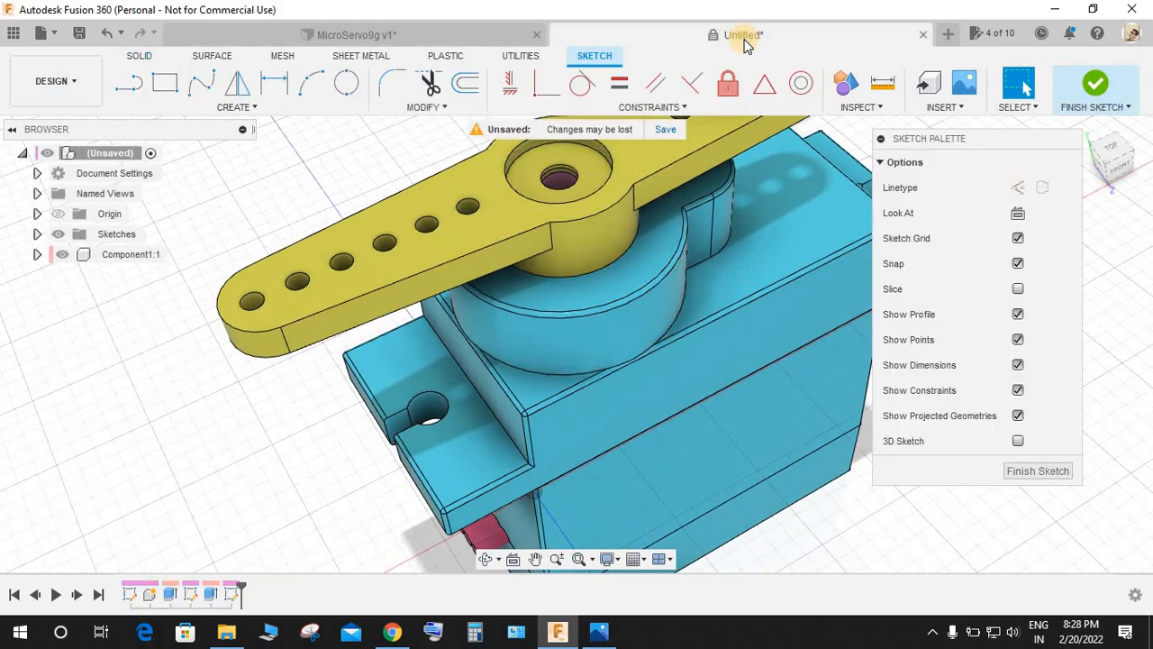
{"action": "left_click", "coordinate": [581, 84]}
{"action": "left_click", "coordinate": [517, 257]}
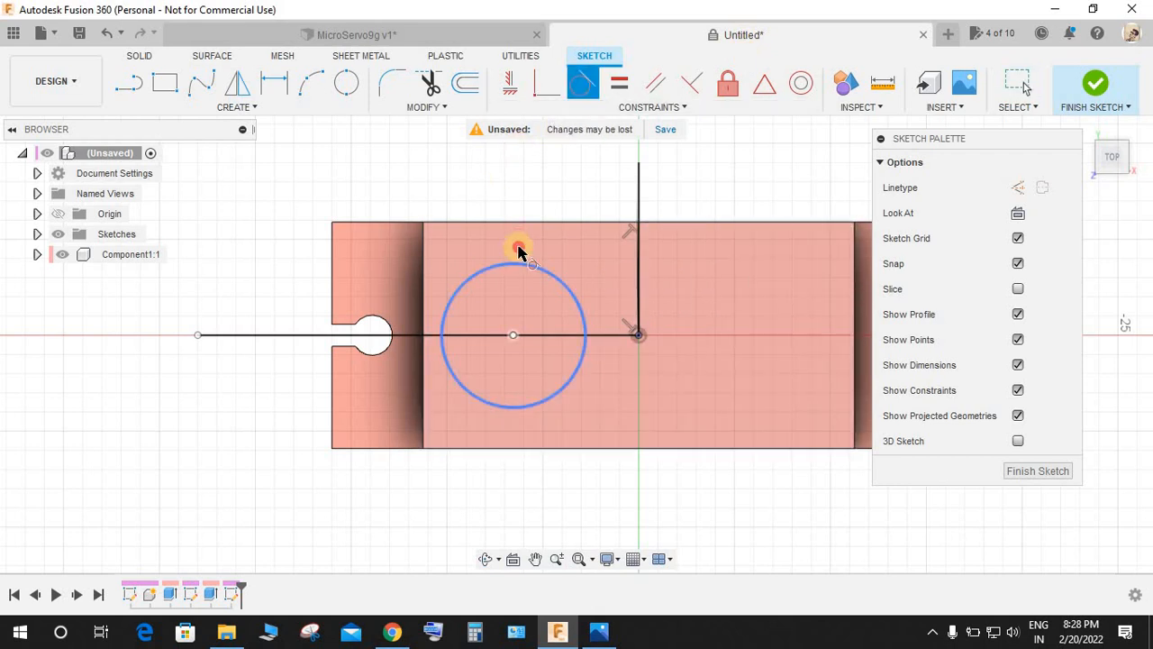
{"action": "left_click", "coordinate": [529, 223]}
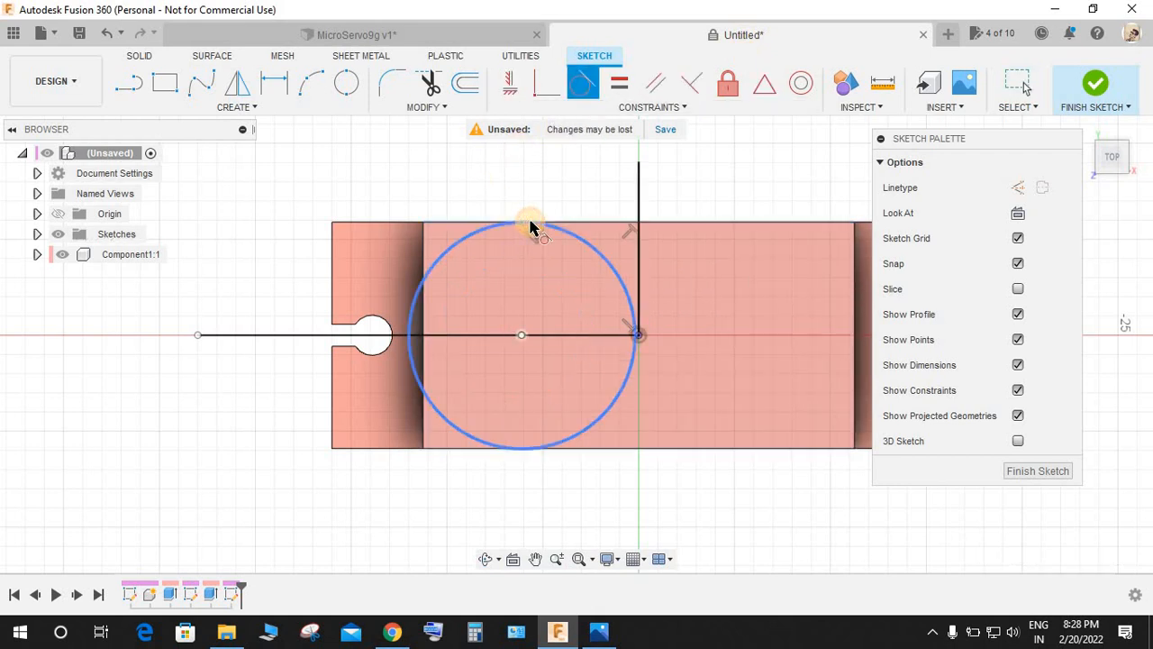
{"action": "left_click", "coordinate": [423, 314]}
{"action": "left_click", "coordinate": [411, 317]}
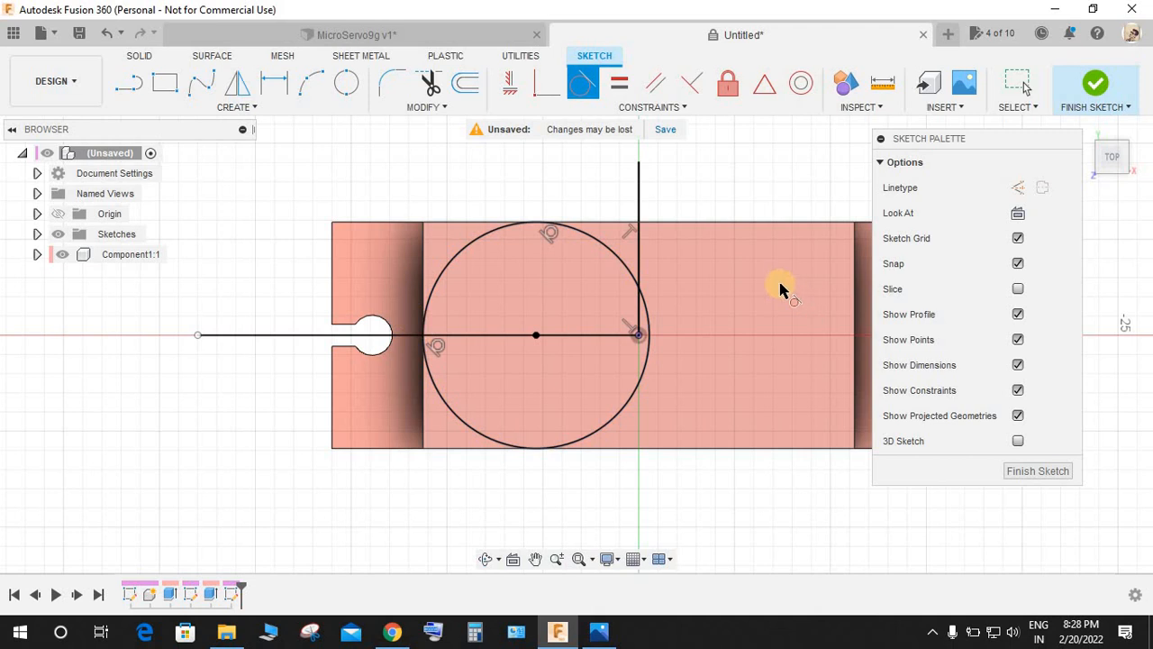
{"action": "key", "text": "Escape"}
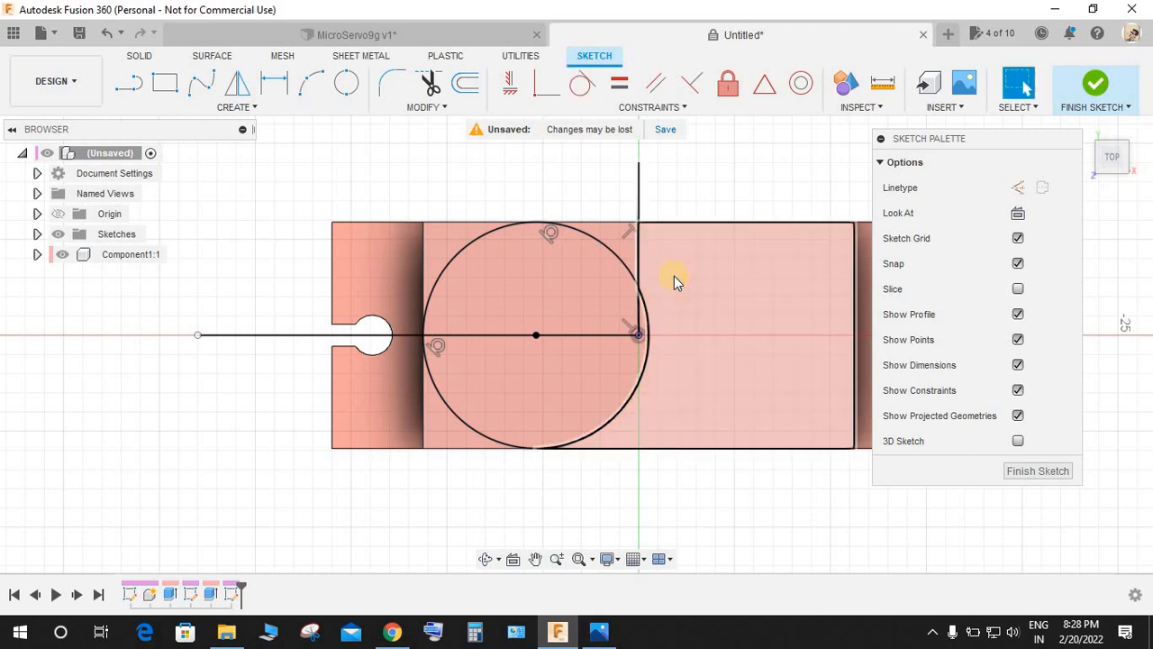
Delete the vertical line that rises from the origin.
{"action": "left_click", "coordinate": [638, 191]}
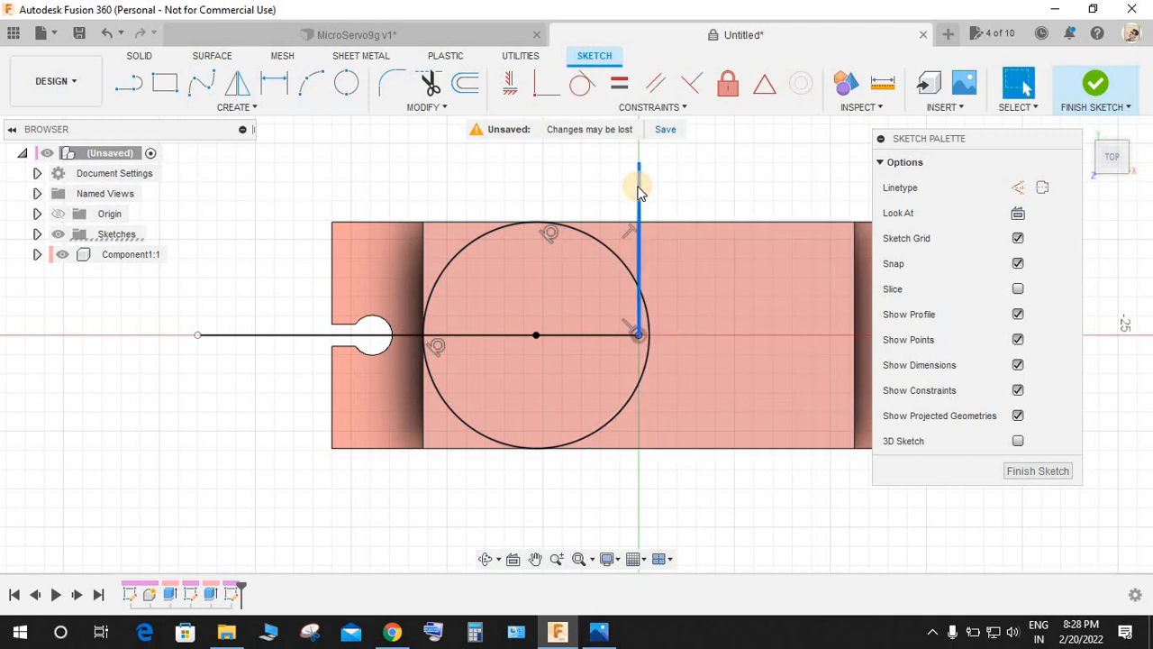
{"action": "left_click", "coordinate": [638, 193]}
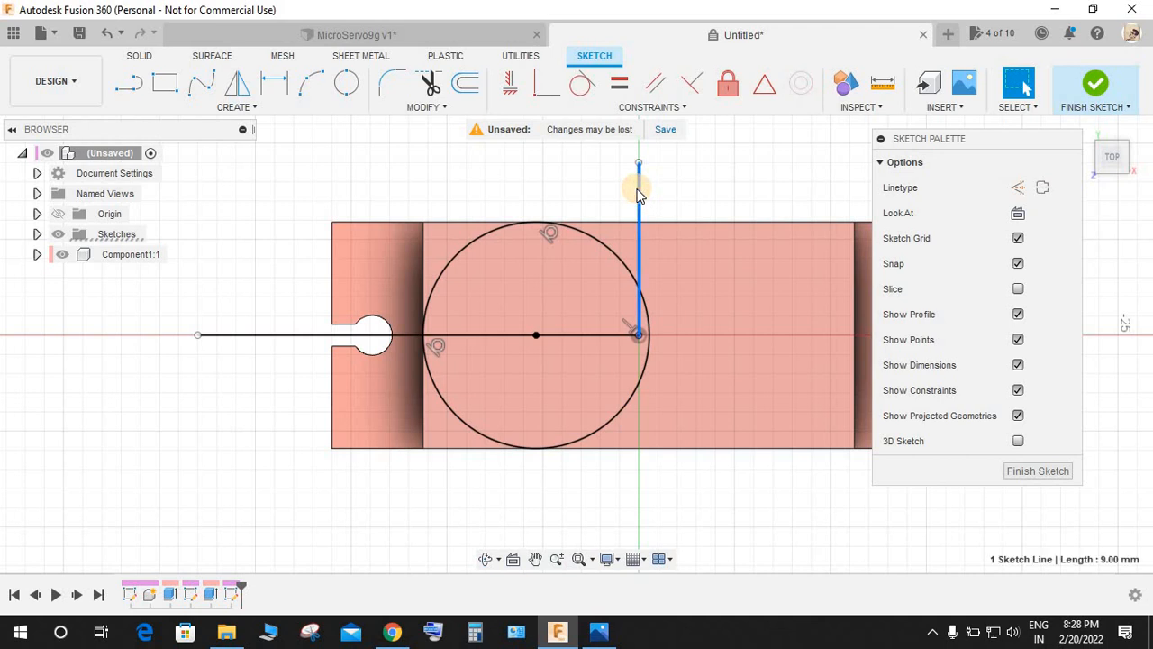
{"action": "key", "text": "Delete"}
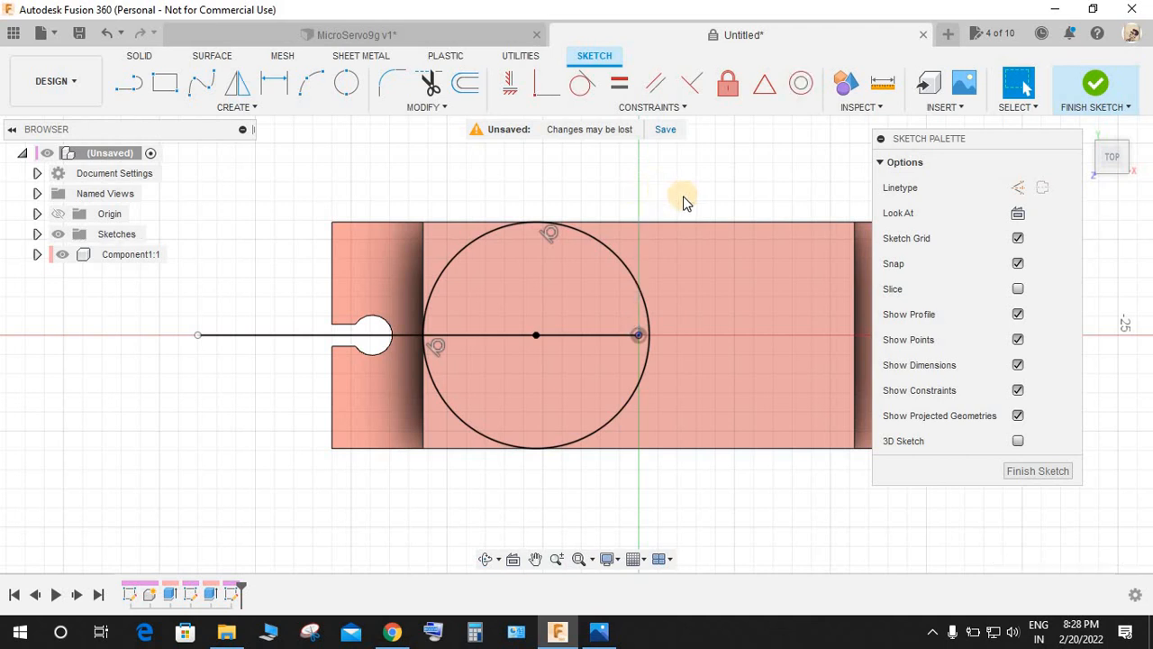
Sketch a small circle about 3 mm in diameter on the horizontal axis, just right of the origin beside the large circle.
{"action": "key", "text": "c"}
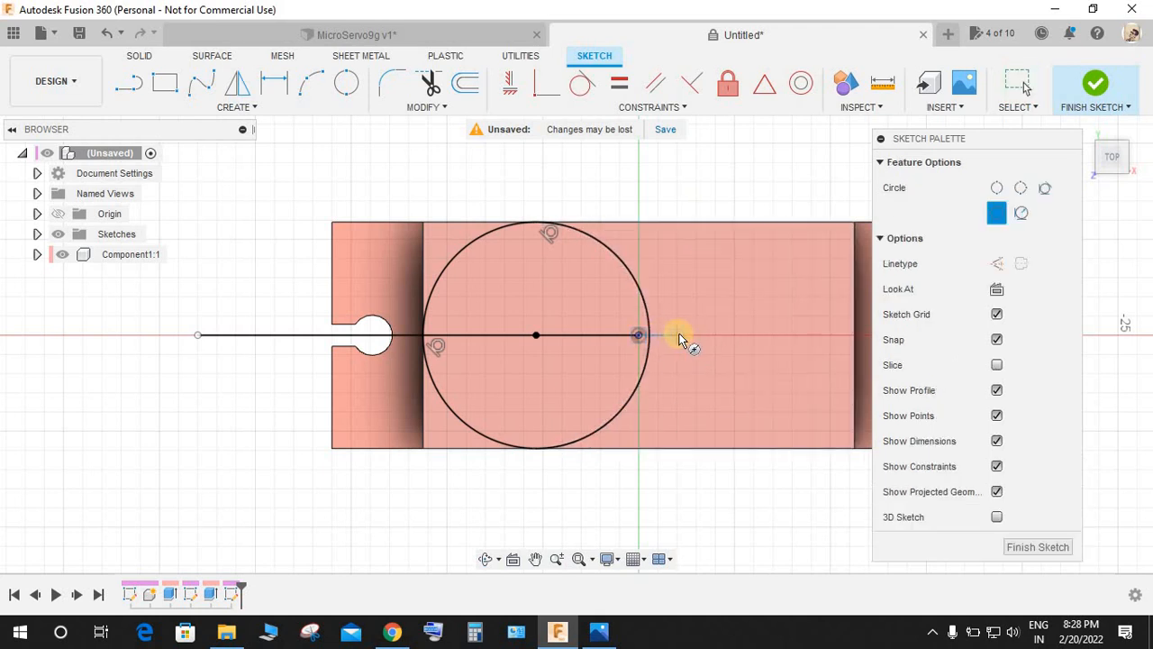
{"action": "left_click", "coordinate": [681, 336]}
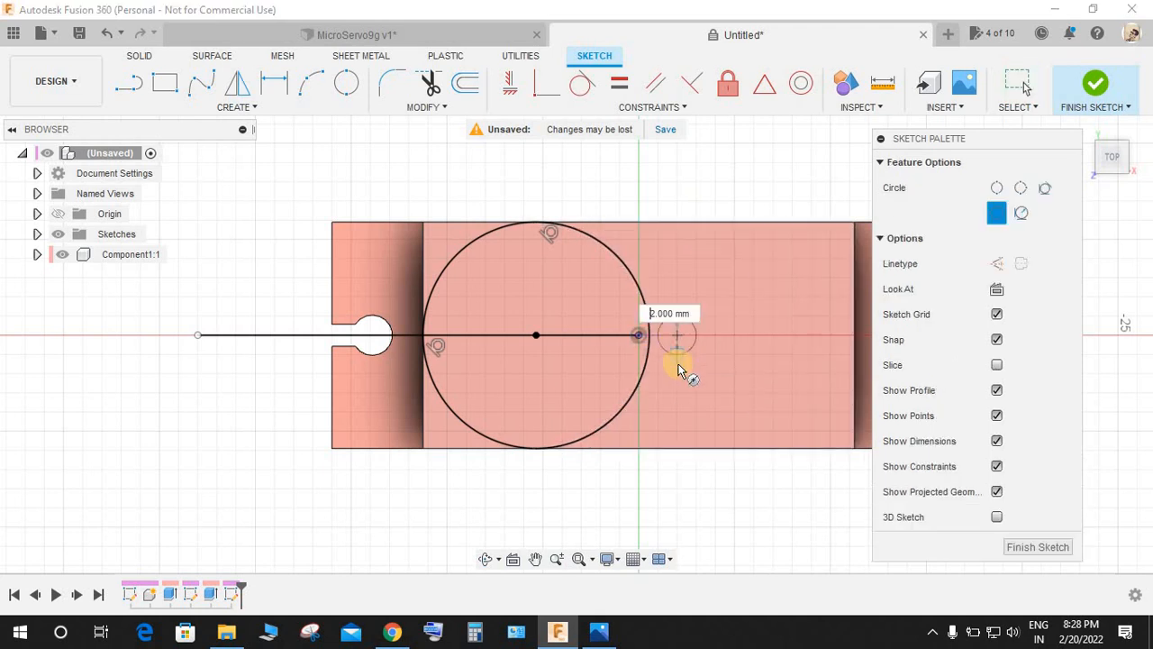
{"action": "left_click", "coordinate": [690, 359]}
{"action": "key", "text": "Escape"}
Dimension the small circle by its radius and set it to 2.5 mm.
{"action": "key", "text": "d"}
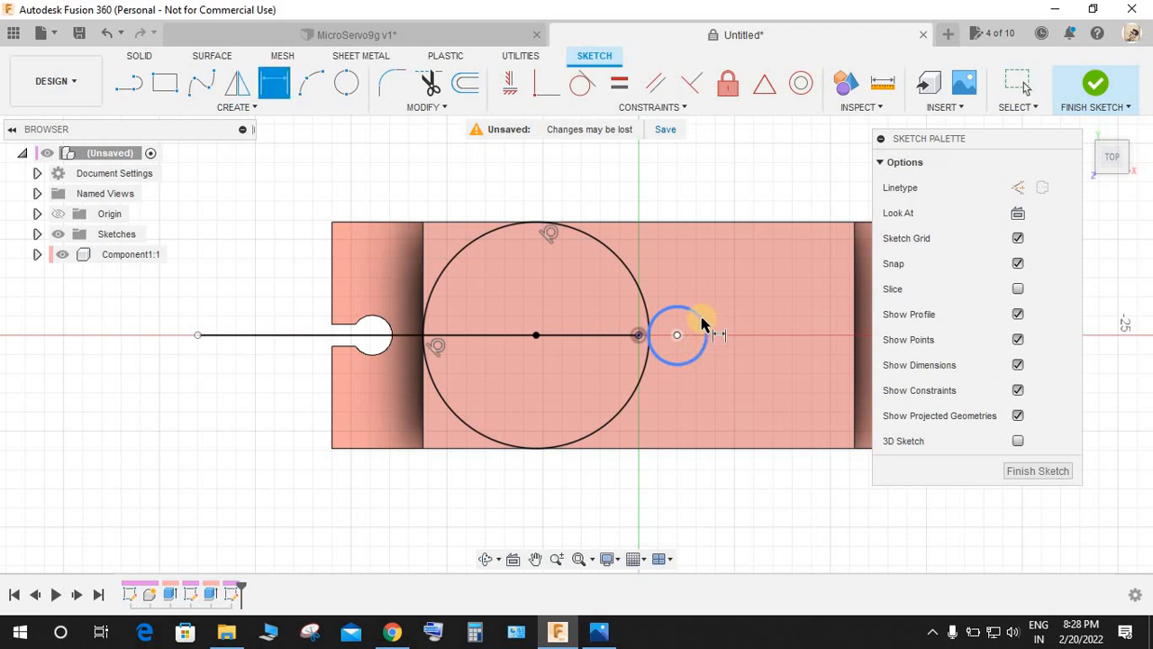
{"action": "right_click", "coordinate": [736, 258]}
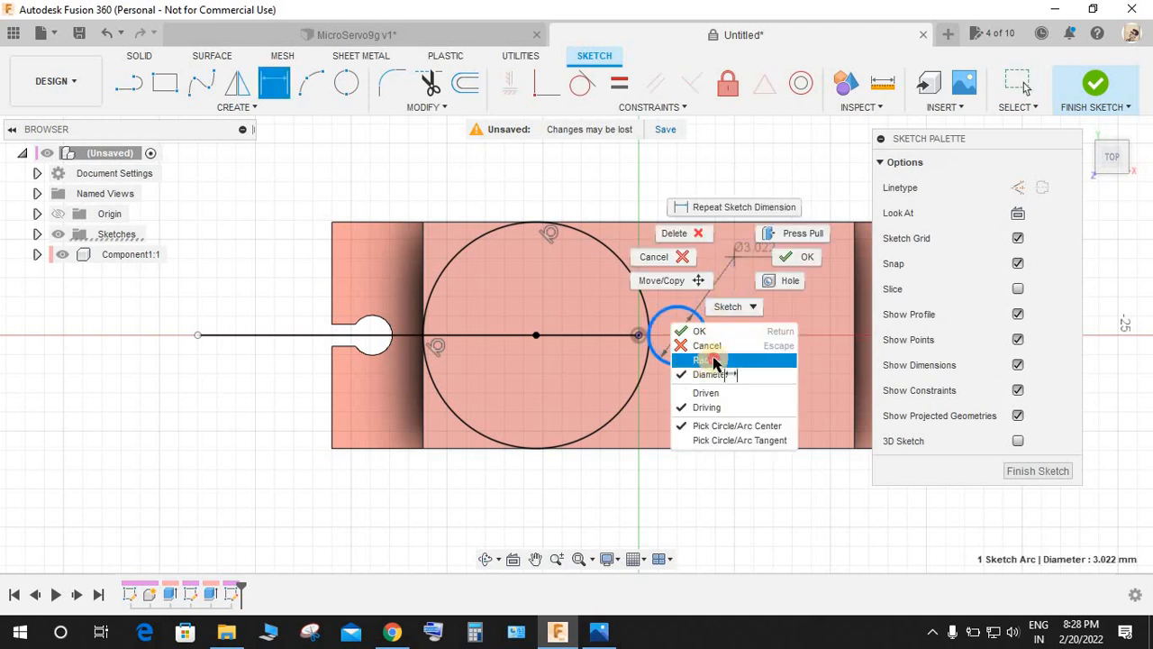
{"action": "left_click", "coordinate": [713, 362]}
{"action": "left_click", "coordinate": [734, 278]}
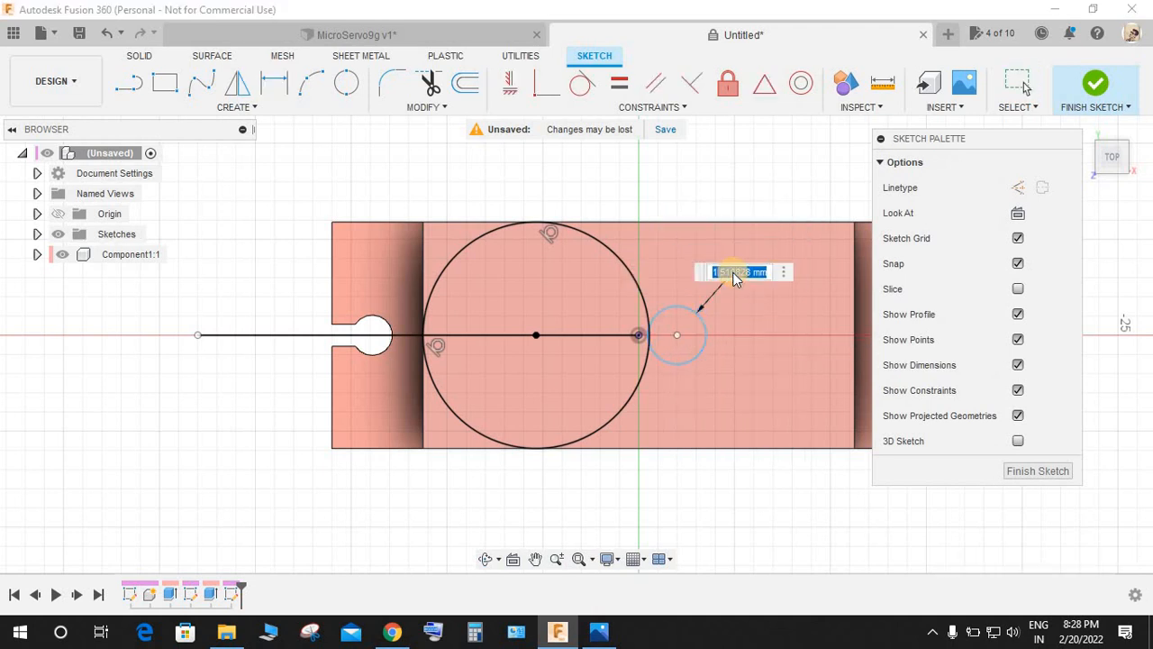
{"action": "key", "text": "Return"}
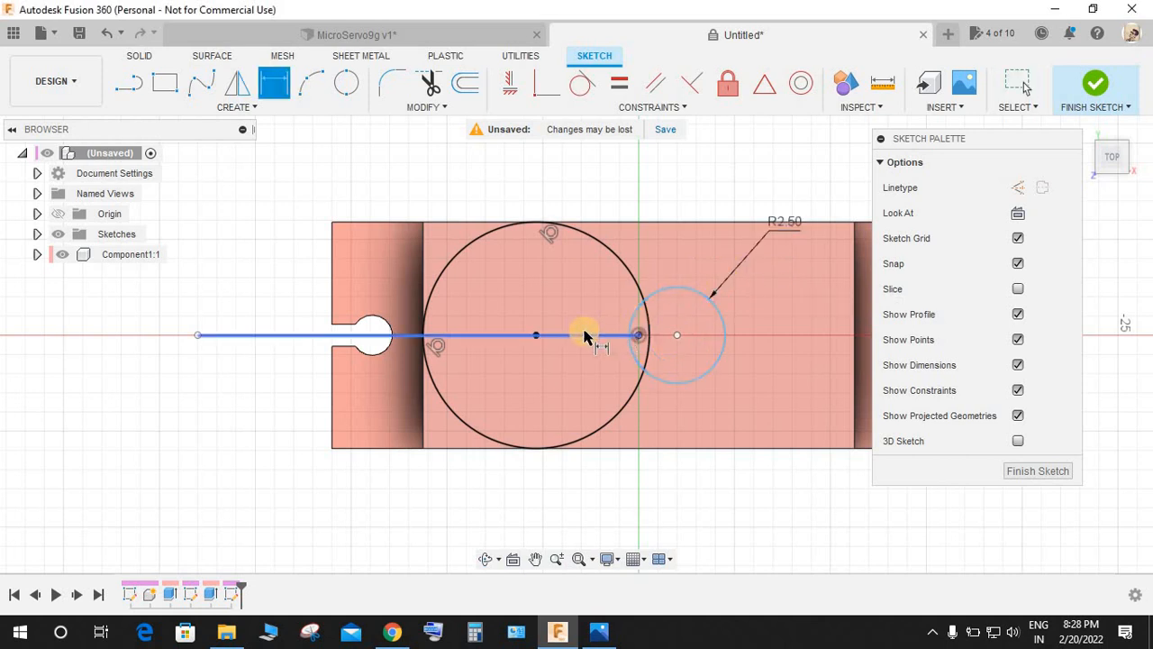
Set the horizontal distance between the centers of the large and small circles to 6.9 mm.
{"action": "left_click", "coordinate": [536, 336]}
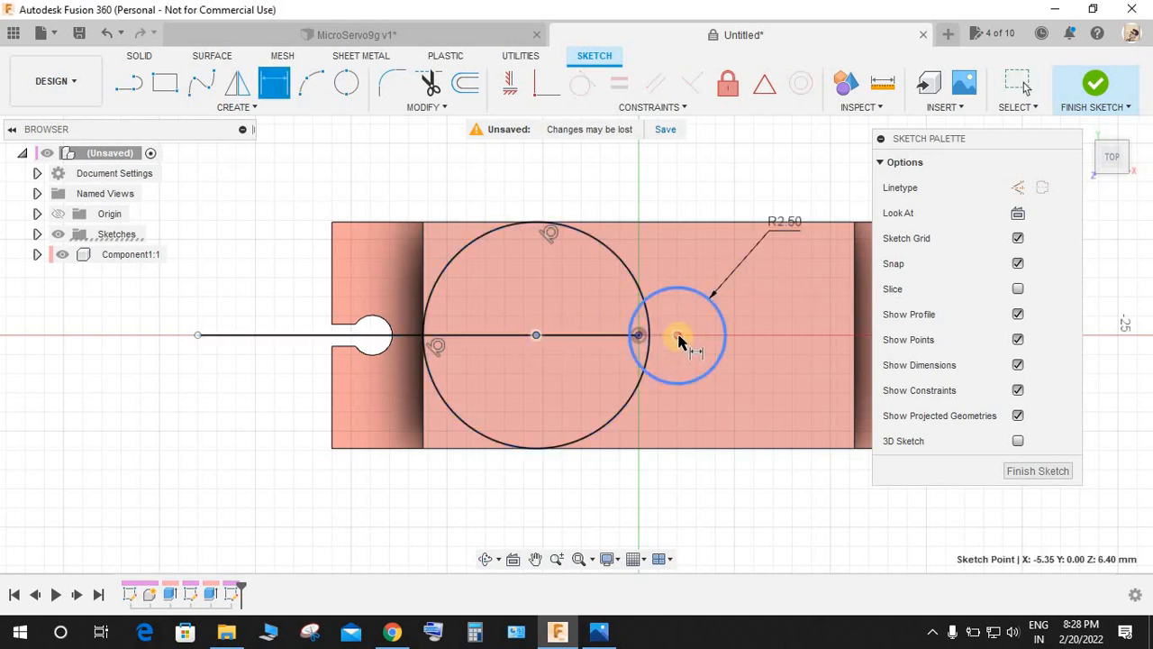
{"action": "left_click", "coordinate": [676, 335]}
{"action": "left_click", "coordinate": [628, 502]}
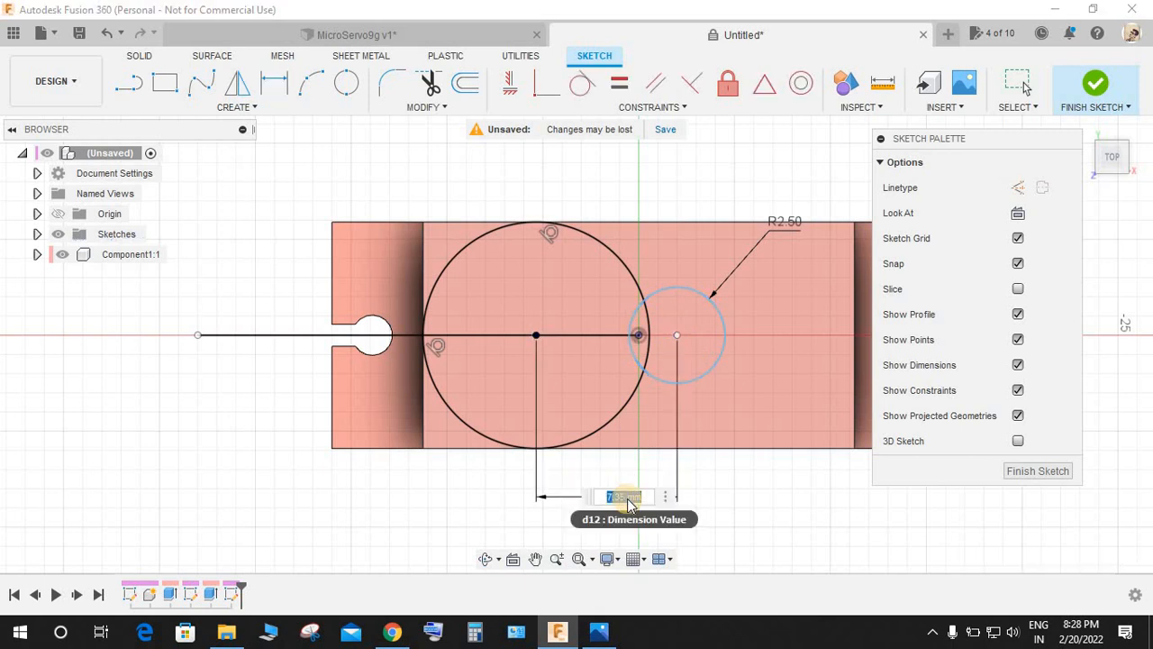
{"action": "type", "text": "6.9"}
{"action": "key", "text": "Return"}
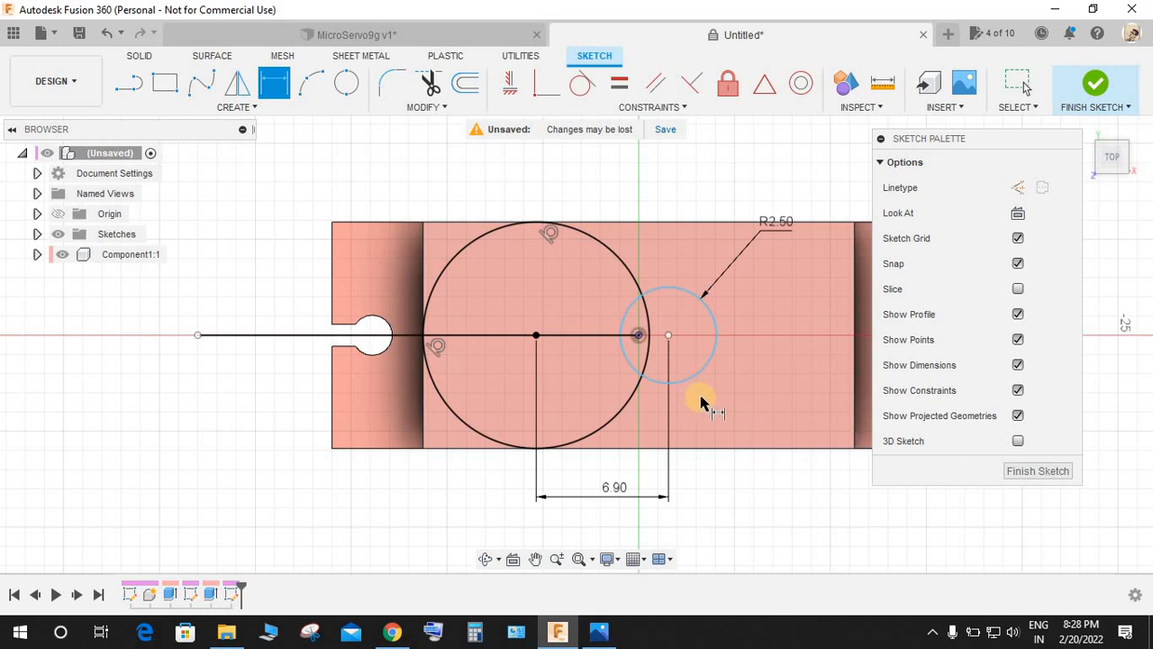
Sketch a horizontal line about 4.27 mm long from the small circle's uppermost point toward the inside of the large circle, tangent to the small circle.
{"action": "scroll", "coordinate": [657, 330], "scroll_direction": "up", "scroll_amount": 2}
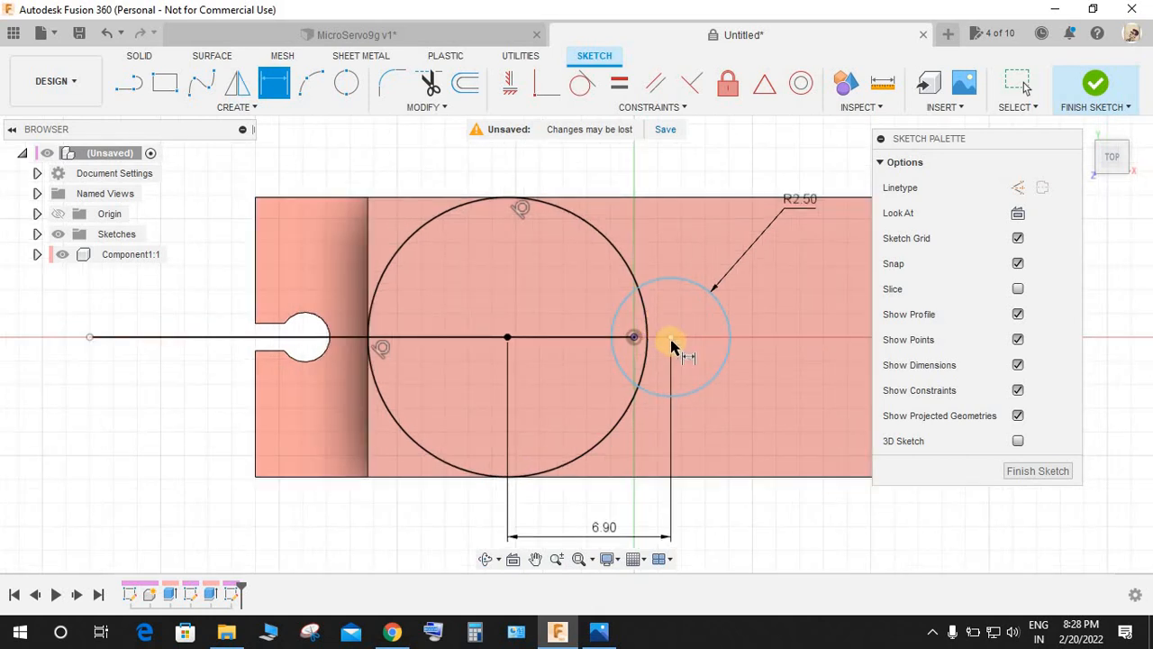
{"action": "key", "text": "l"}
{"action": "left_click", "coordinate": [670, 337]}
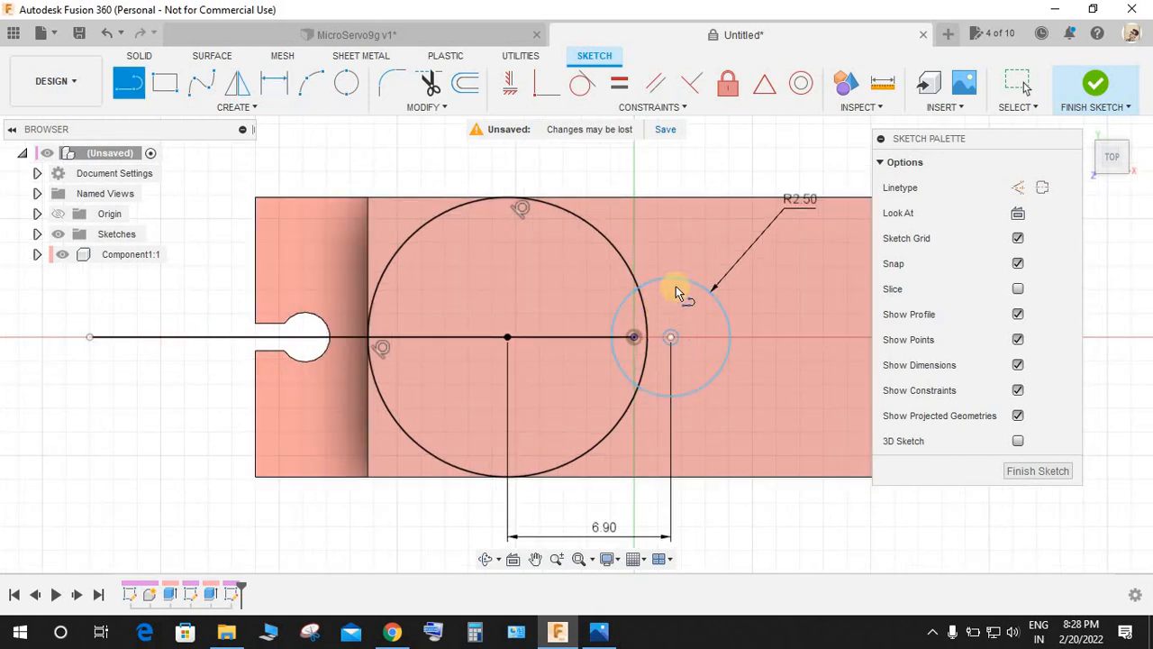
{"action": "left_click", "coordinate": [670, 276]}
{"action": "left_click", "coordinate": [571, 274]}
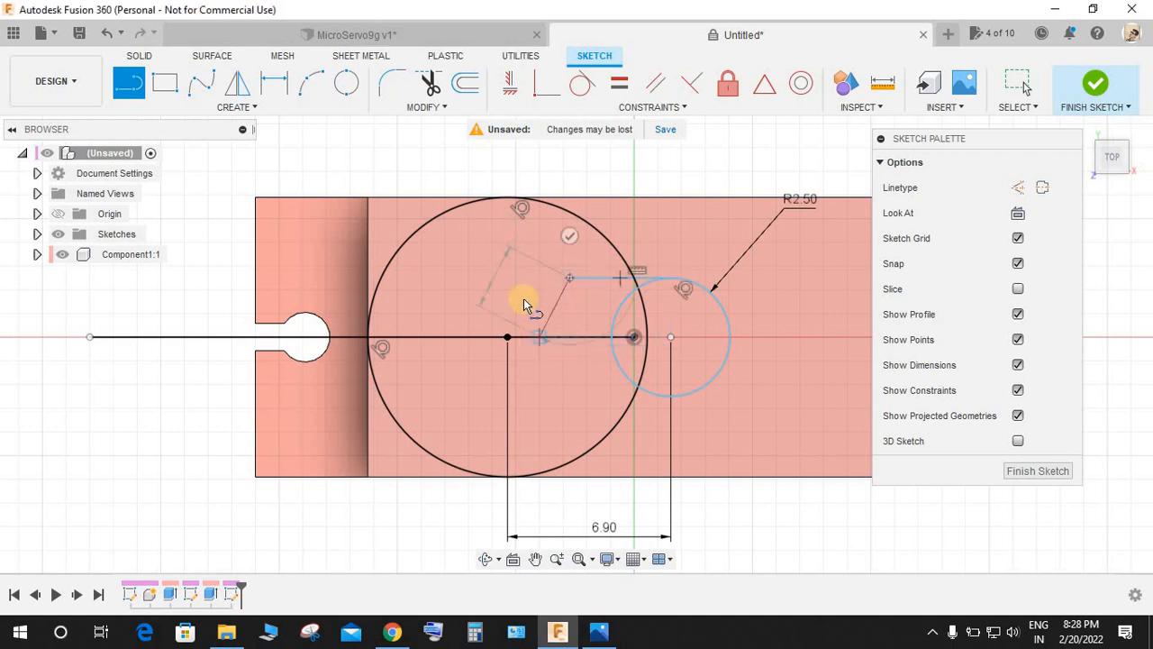
{"action": "key", "text": "Escape"}
Mirror the short tangent line about the horizontal center line.
{"action": "left_click", "coordinate": [600, 277]}
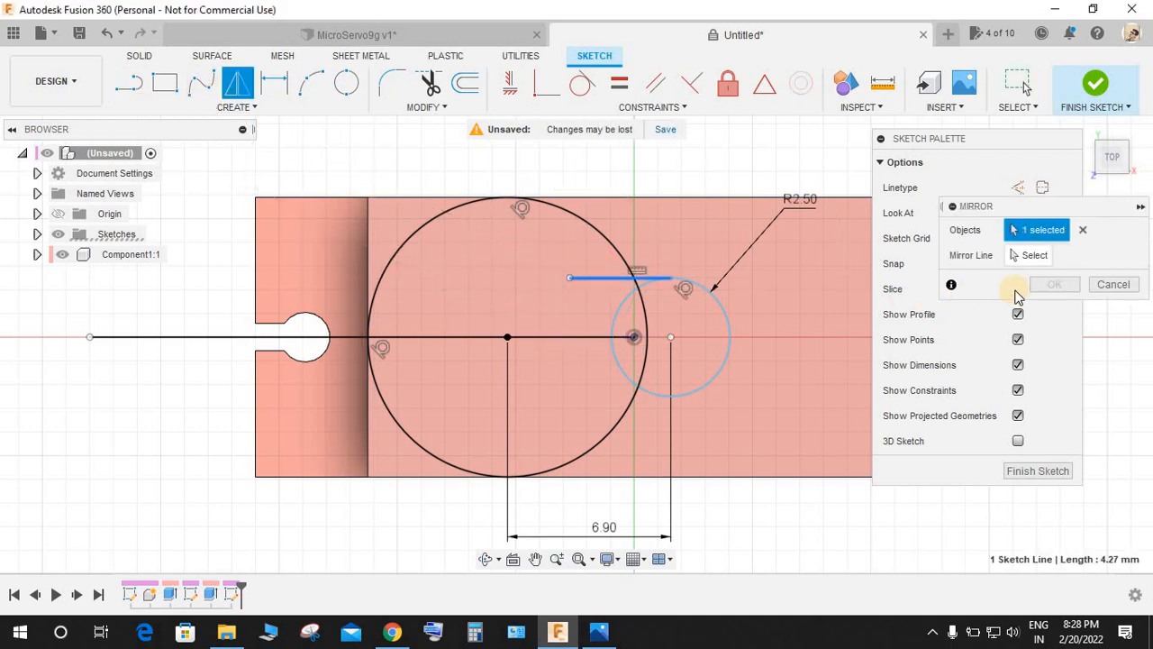
{"action": "left_click", "coordinate": [541, 338]}
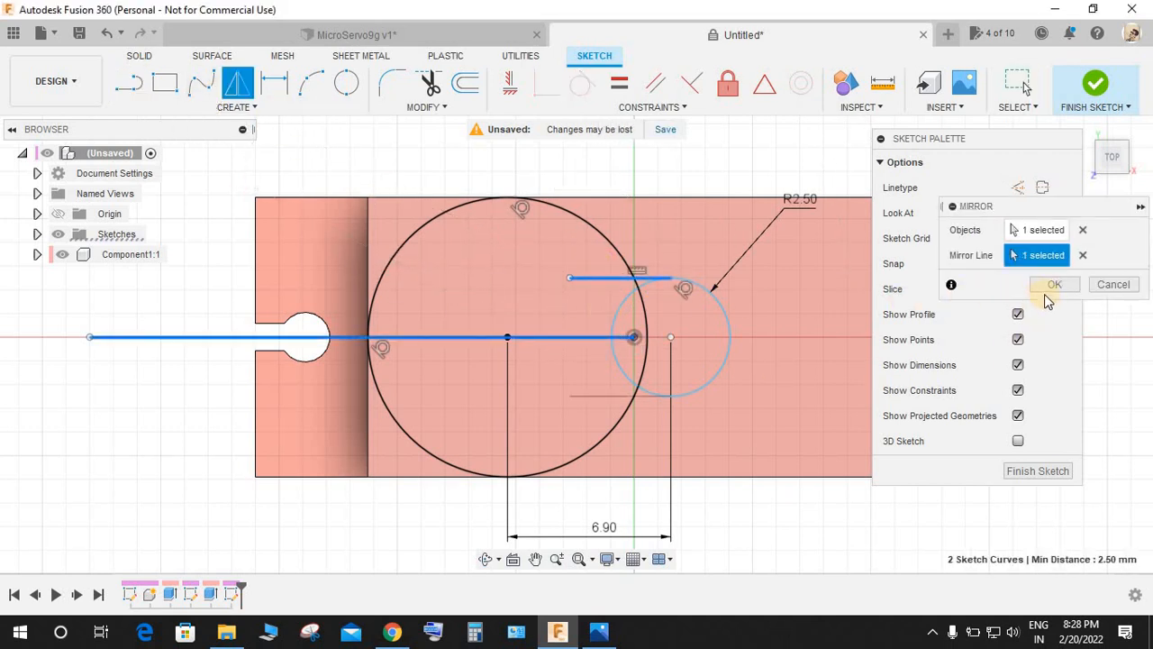
{"action": "left_click", "coordinate": [1053, 286]}
Trim the overlapping arcs and the line ends inside the large circle to leave one joined boss outline, and finish the sketch.
{"action": "scroll", "coordinate": [684, 302], "scroll_direction": "up", "scroll_amount": 3}
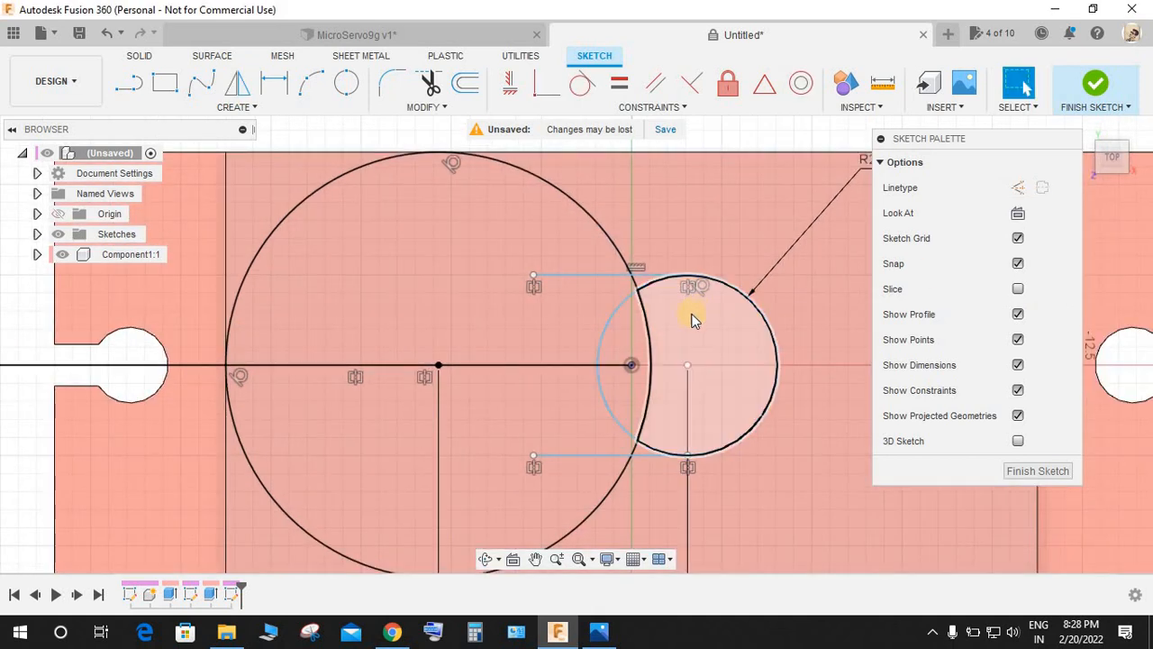
{"action": "left_click", "coordinate": [643, 308]}
{"action": "left_click", "coordinate": [630, 299]}
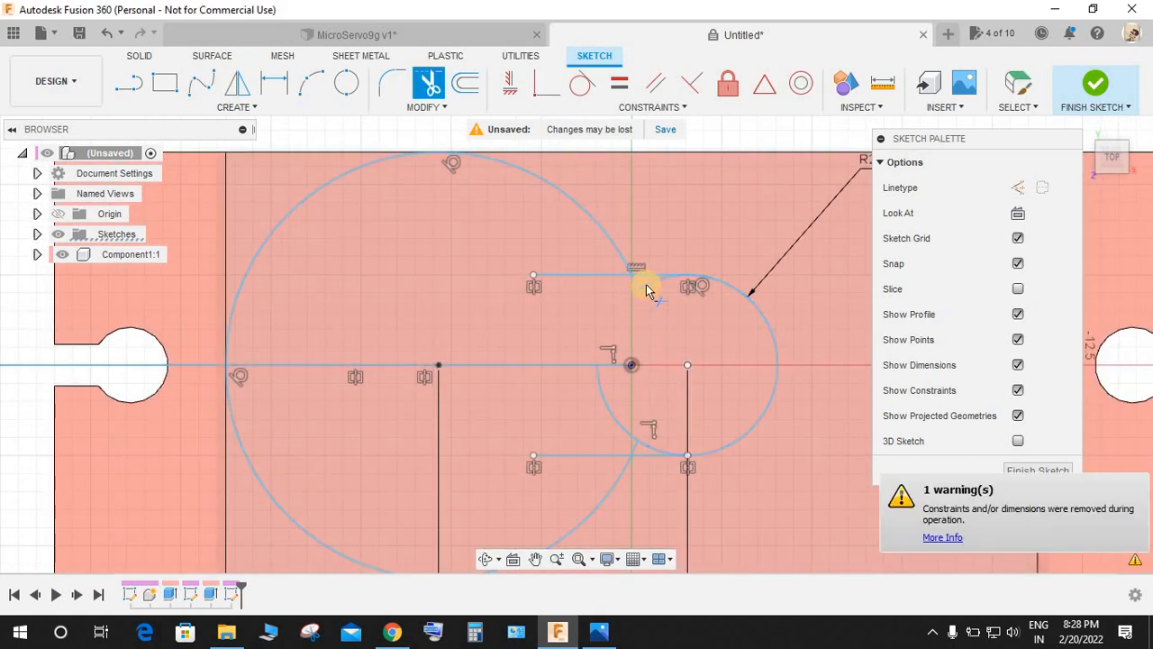
{"action": "left_click", "coordinate": [646, 286]}
{"action": "left_click", "coordinate": [654, 447]}
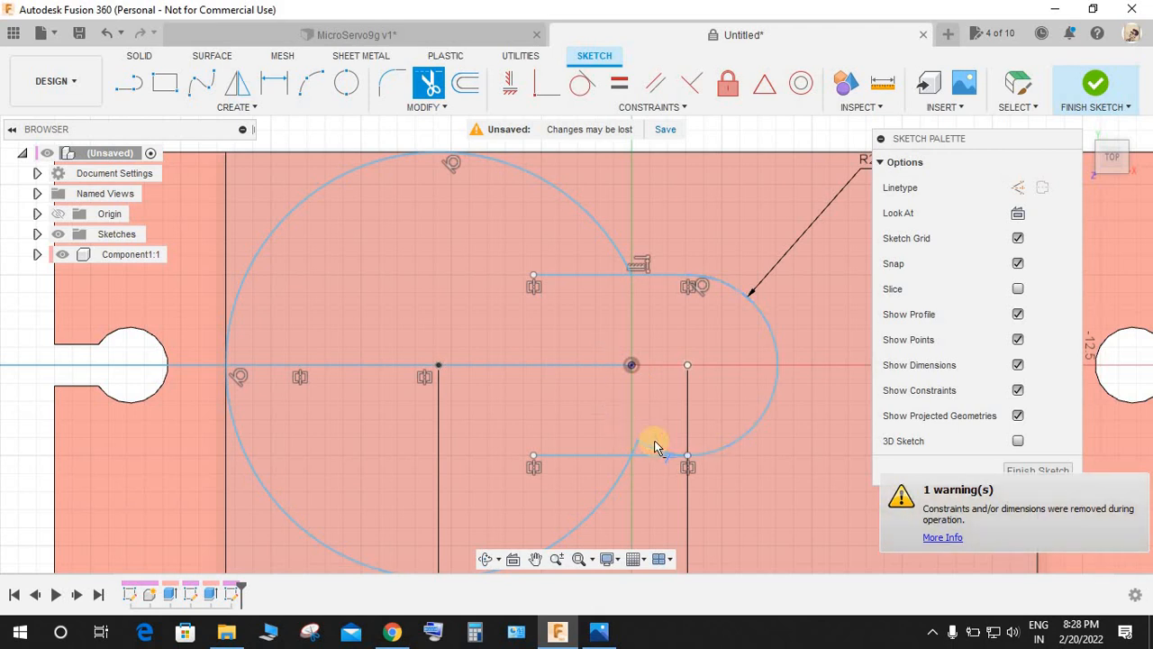
{"action": "left_click", "coordinate": [594, 455]}
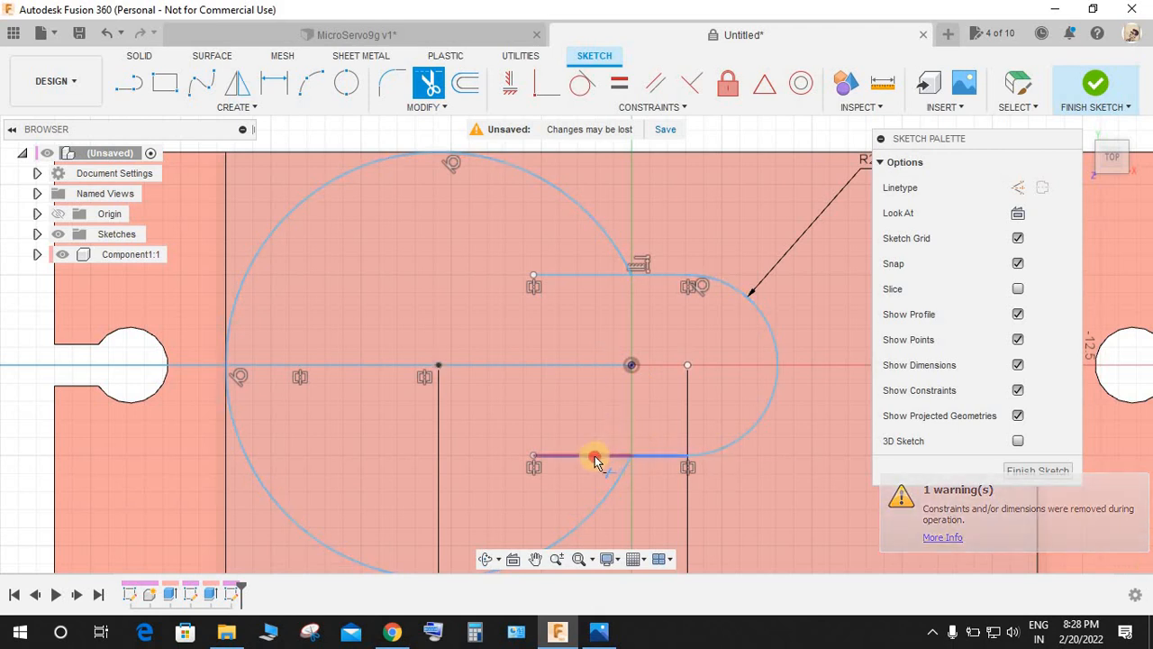
{"action": "left_click", "coordinate": [559, 275]}
{"action": "scroll", "coordinate": [445, 316], "scroll_direction": "down", "scroll_amount": 3}
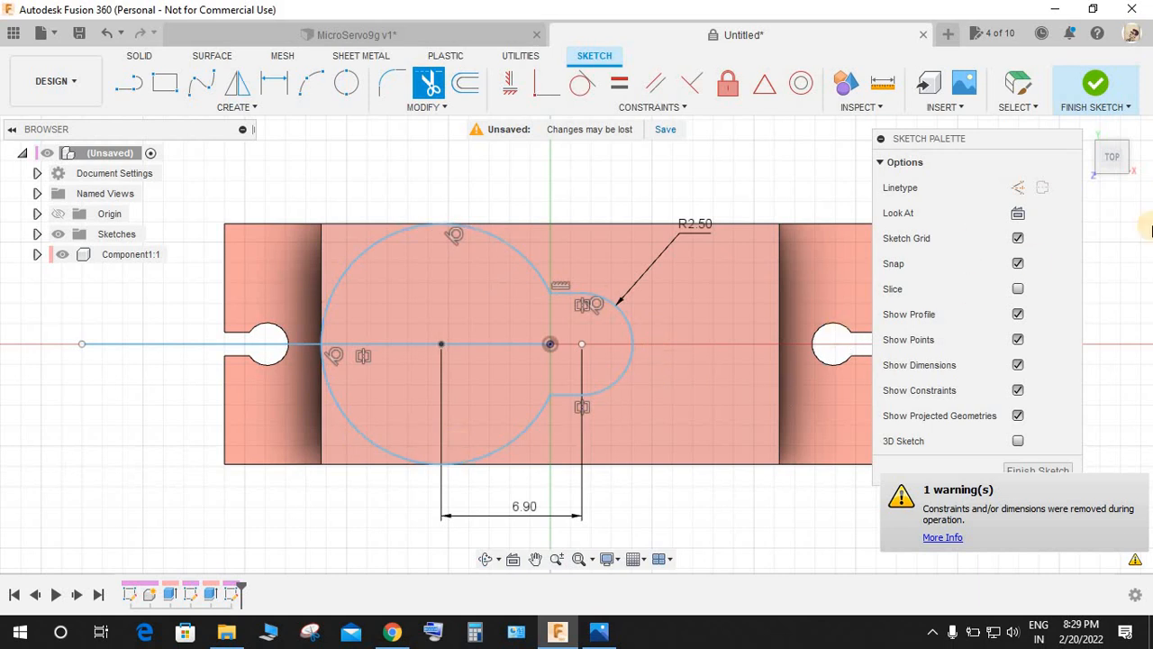
{"action": "left_click", "coordinate": [1097, 85]}
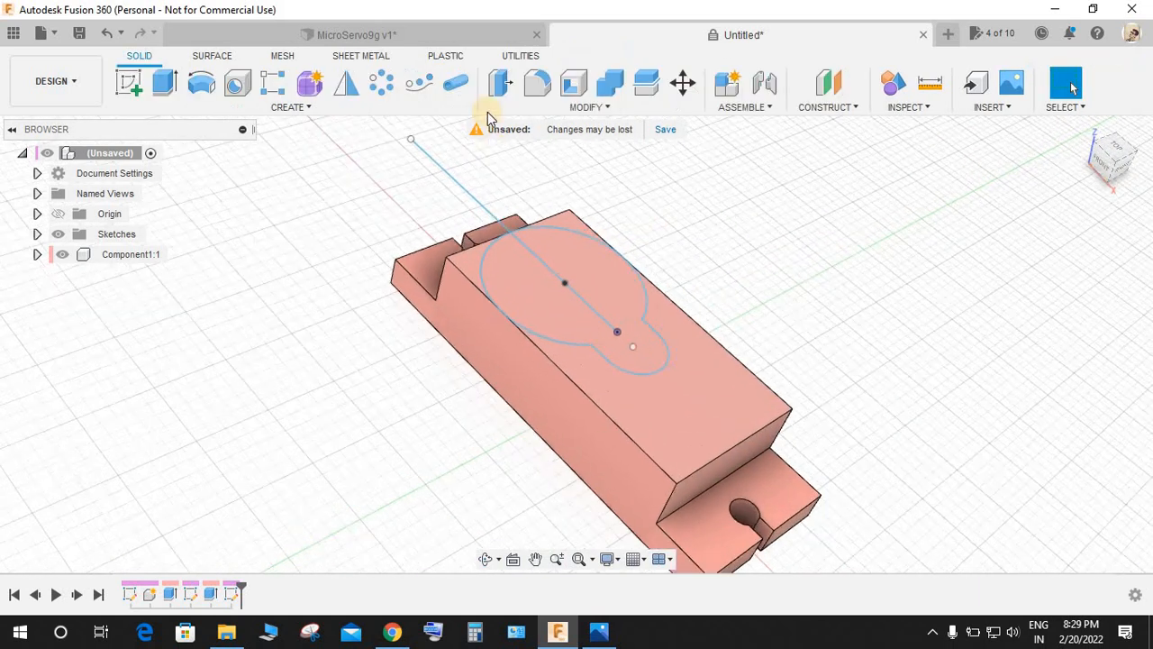
Extrude the combined boss profile 4.2 mm upward from the body's top face, joined to the body.
{"action": "left_click", "coordinate": [167, 84]}
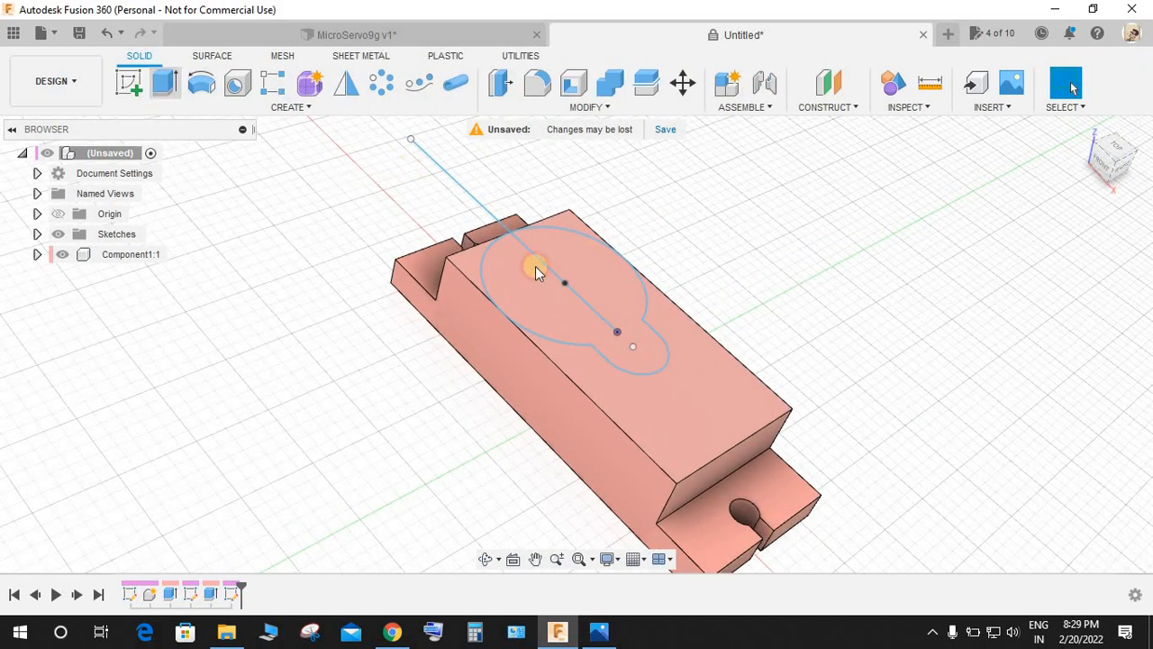
{"action": "left_click", "coordinate": [567, 291]}
{"action": "left_click_drag", "start_coordinate": [586, 285], "coordinate": [601, 241]}
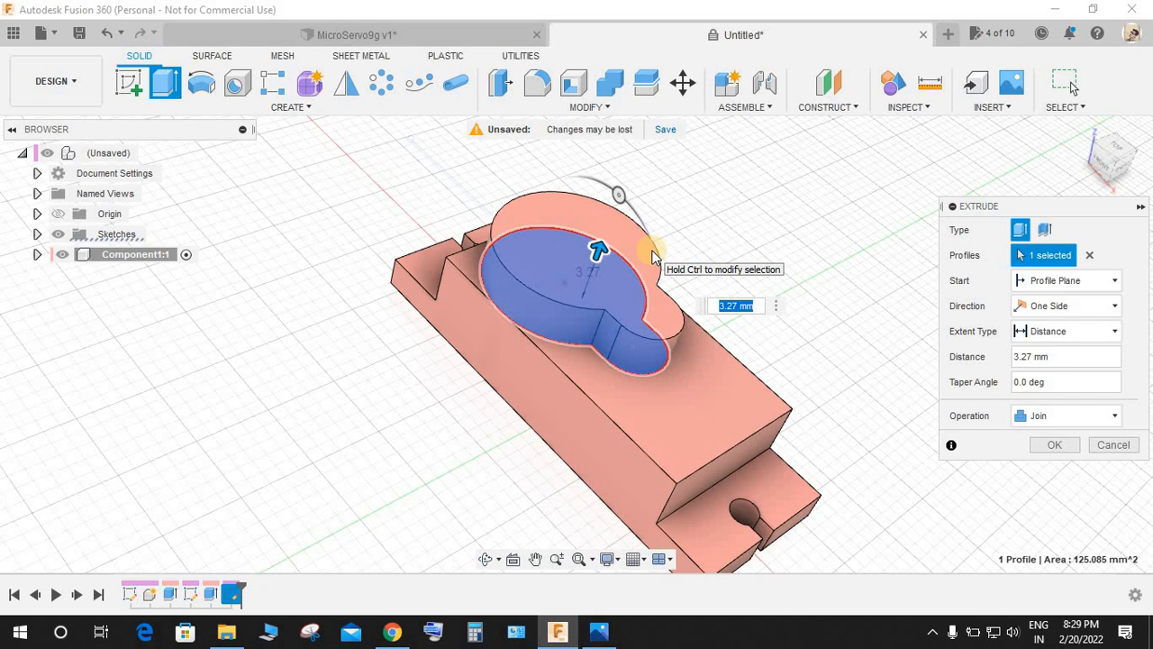
{"action": "type", "text": "4.2"}
{"action": "key", "text": "Return"}
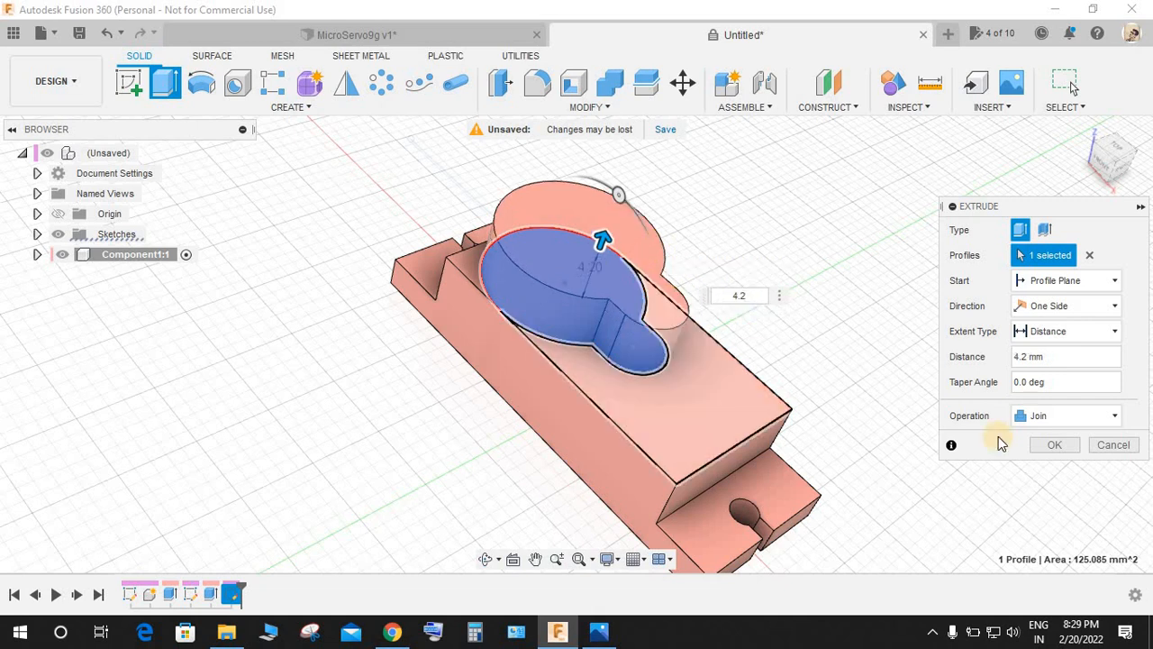
{"action": "left_click", "coordinate": [1056, 445]}
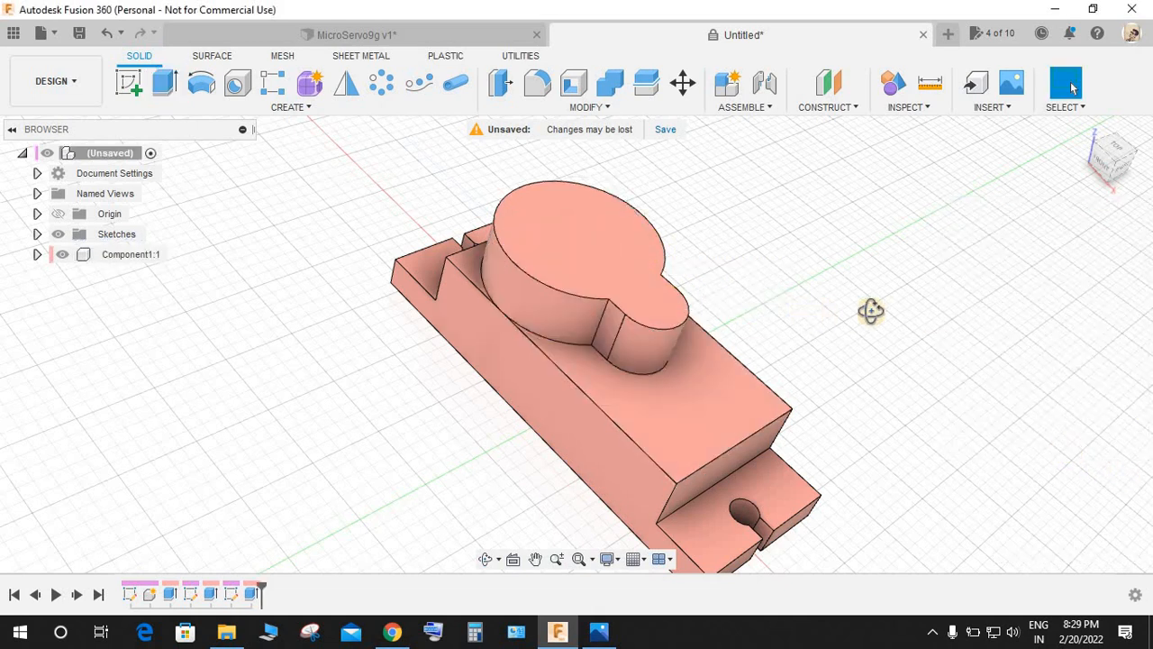
Check the reference model, start a sketch on the body's bottom face and make Sketch2 visible.
{"action": "middle_click_drag", "start_coordinate": [870, 311], "coordinate": [919, 376], "text": "shift"}
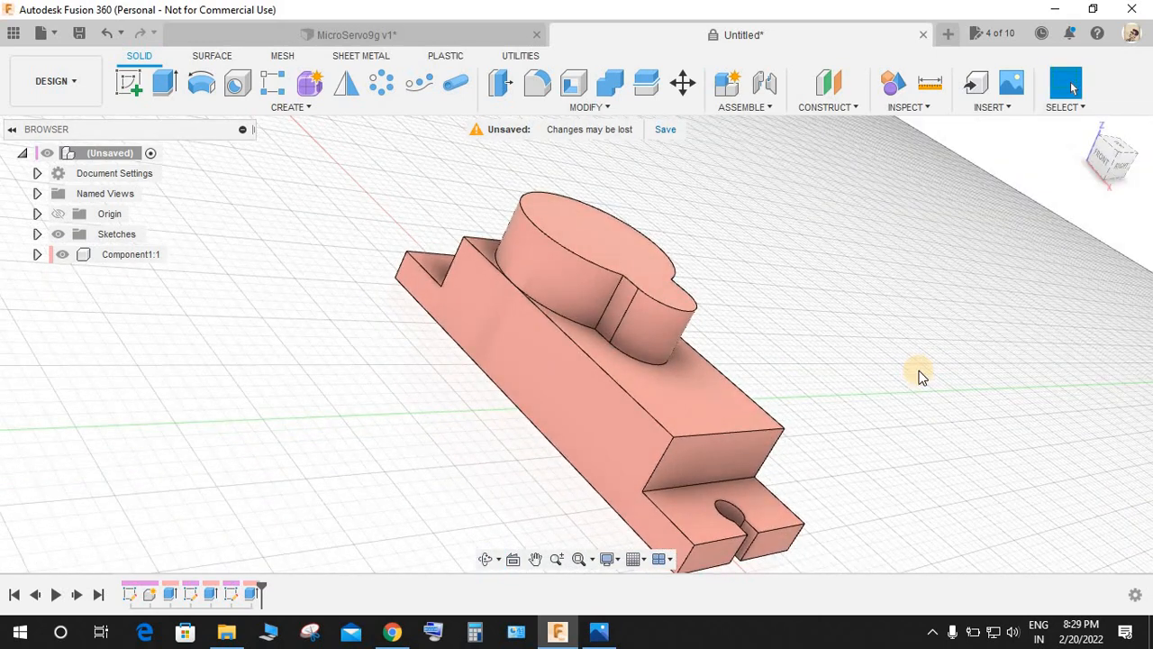
{"action": "middle_click_drag", "start_coordinate": [920, 382], "coordinate": [1019, 359], "text": "shift"}
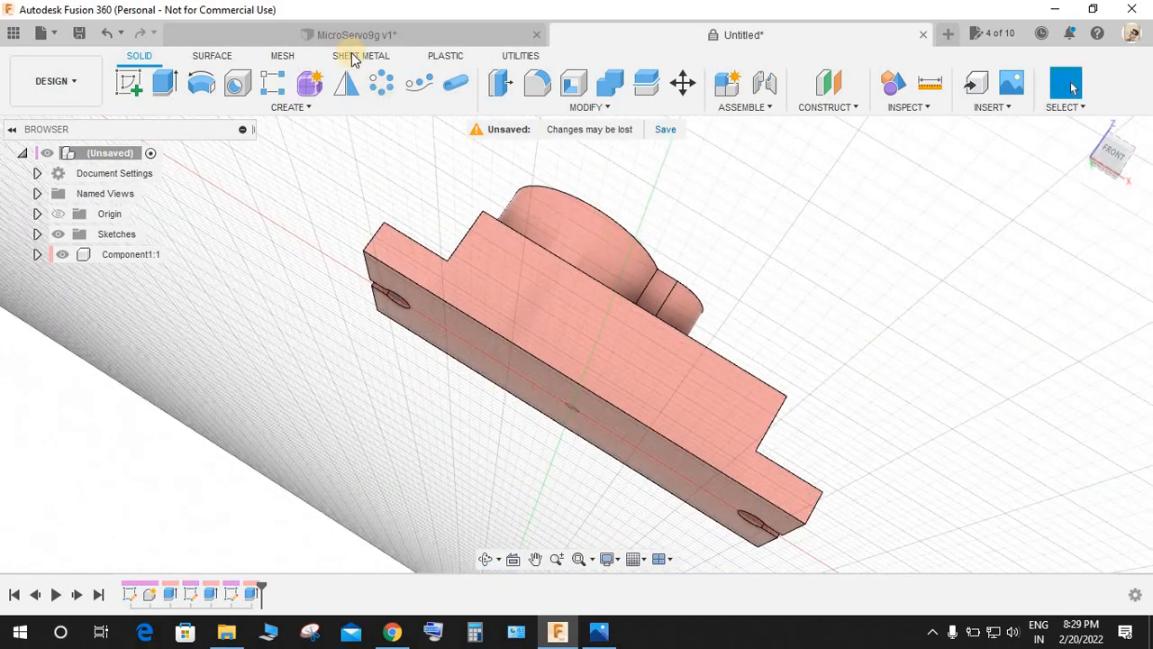
{"action": "left_click", "coordinate": [352, 39]}
{"action": "middle_click_drag", "start_coordinate": [636, 481], "coordinate": [609, 496], "text": "shift"}
{"action": "left_click", "coordinate": [713, 34]}
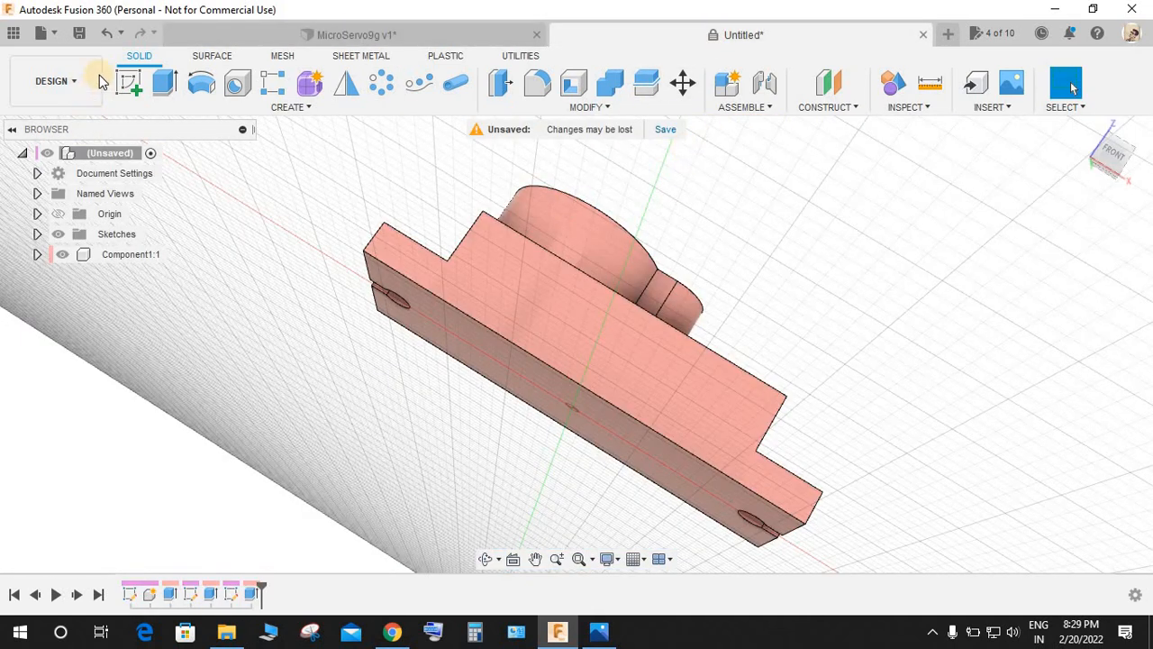
{"action": "left_click", "coordinate": [129, 82]}
{"action": "left_click", "coordinate": [477, 362]}
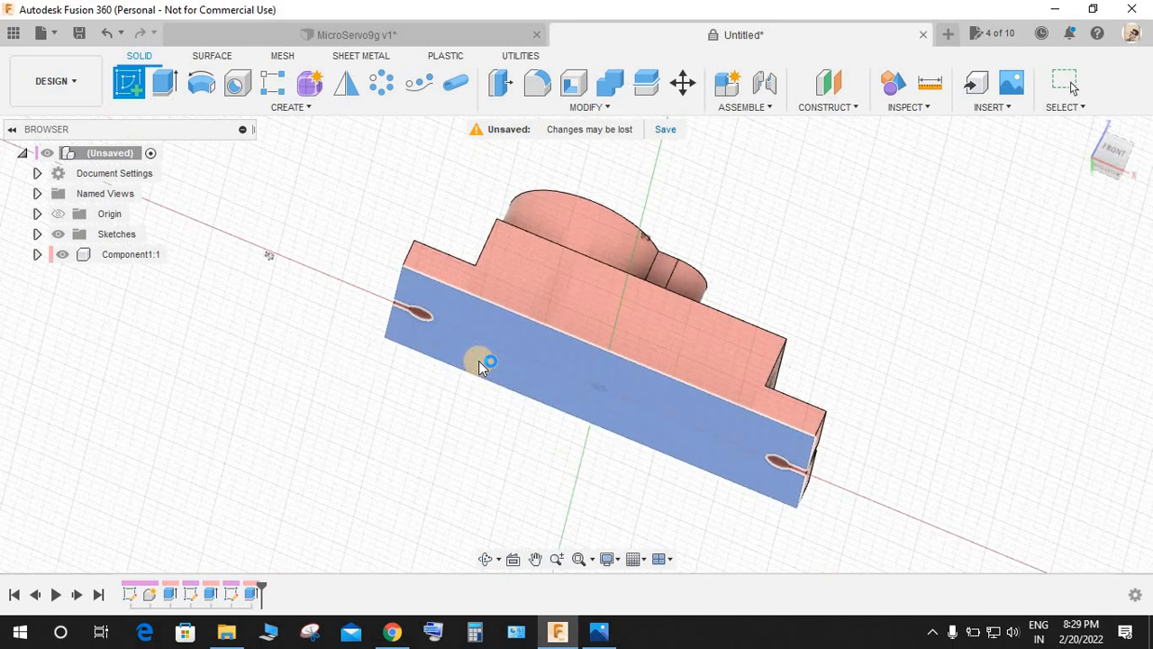
{"action": "left_click", "coordinate": [37, 234]}
{"action": "left_click", "coordinate": [73, 276]}
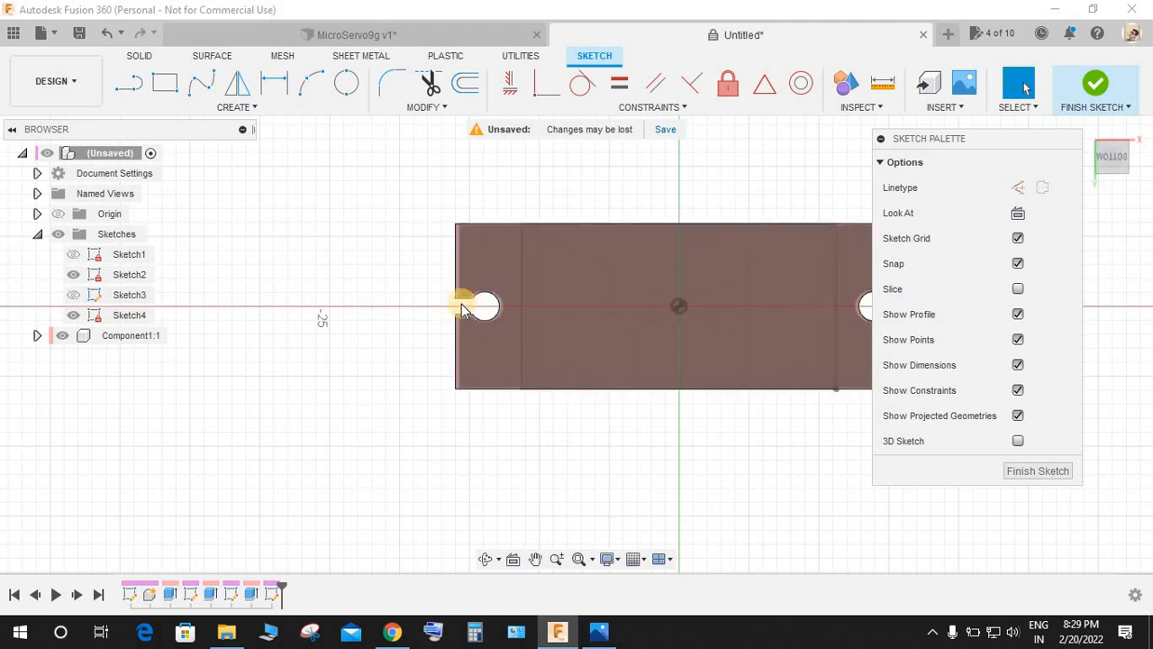
Project the four edges of the Sketch2 rectangle onto the bottom face and finish the sketch.
{"action": "key", "text": "p"}
{"action": "left_click", "coordinate": [522, 250]}
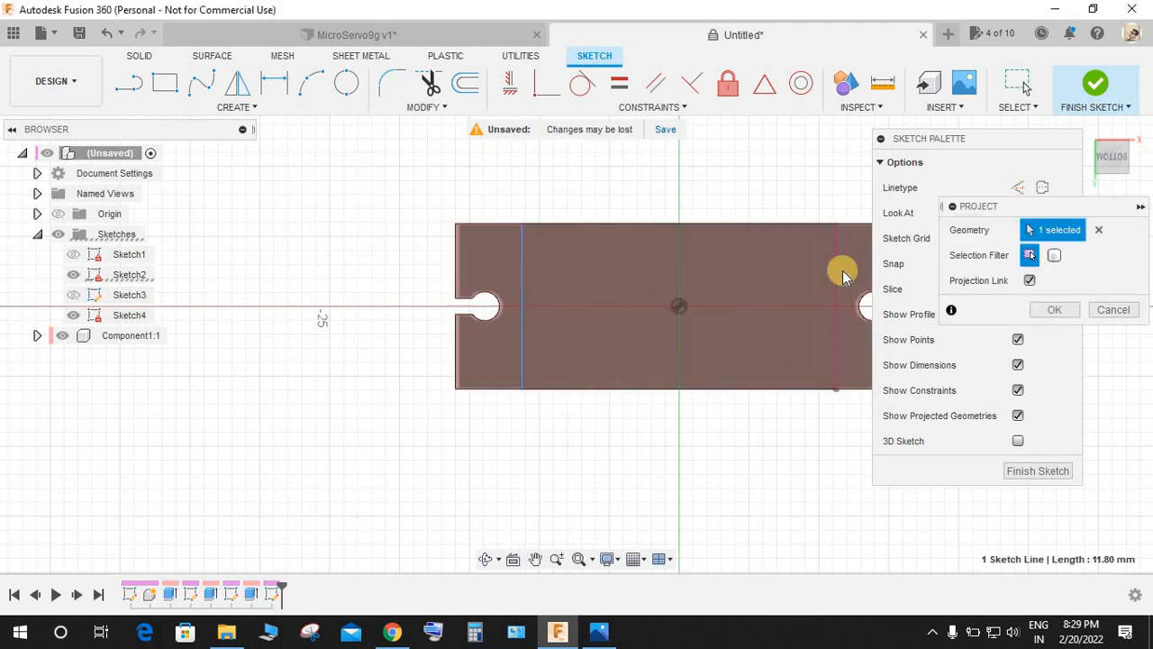
{"action": "left_click", "coordinate": [840, 272]}
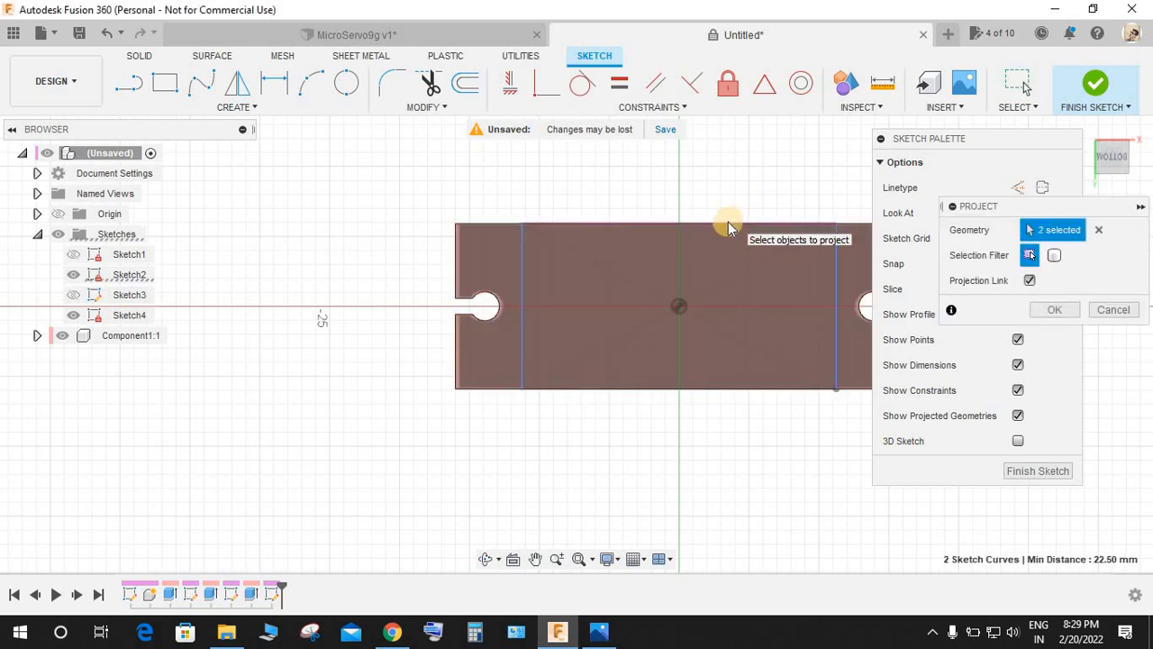
{"action": "left_click", "coordinate": [656, 390]}
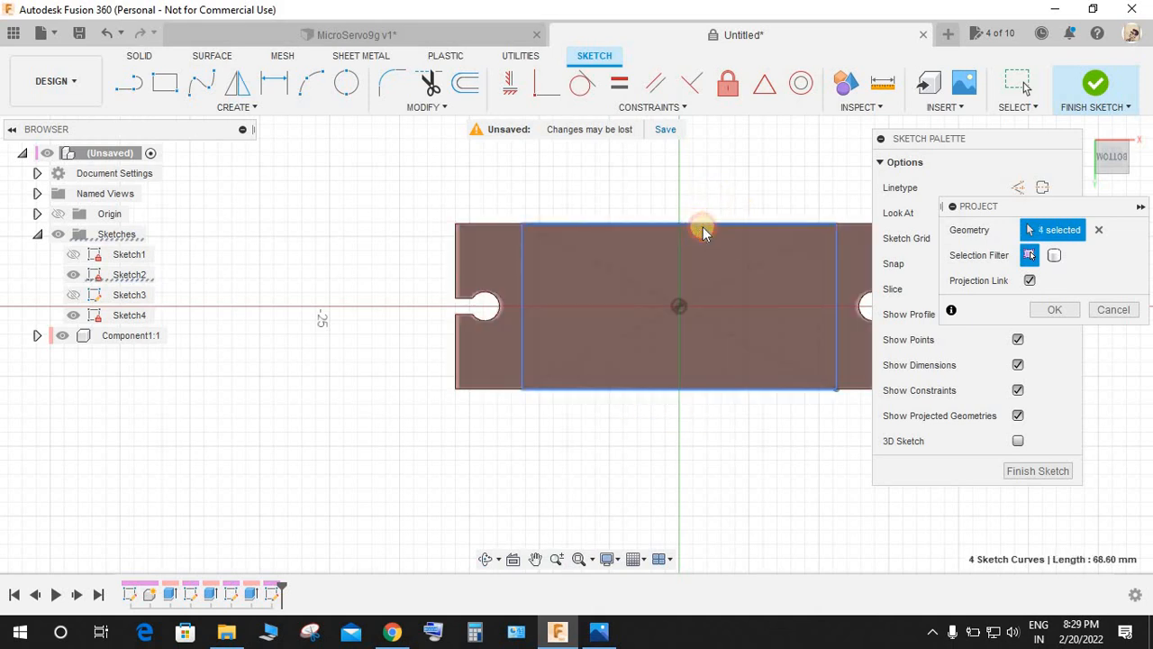
{"action": "left_click", "coordinate": [810, 225]}
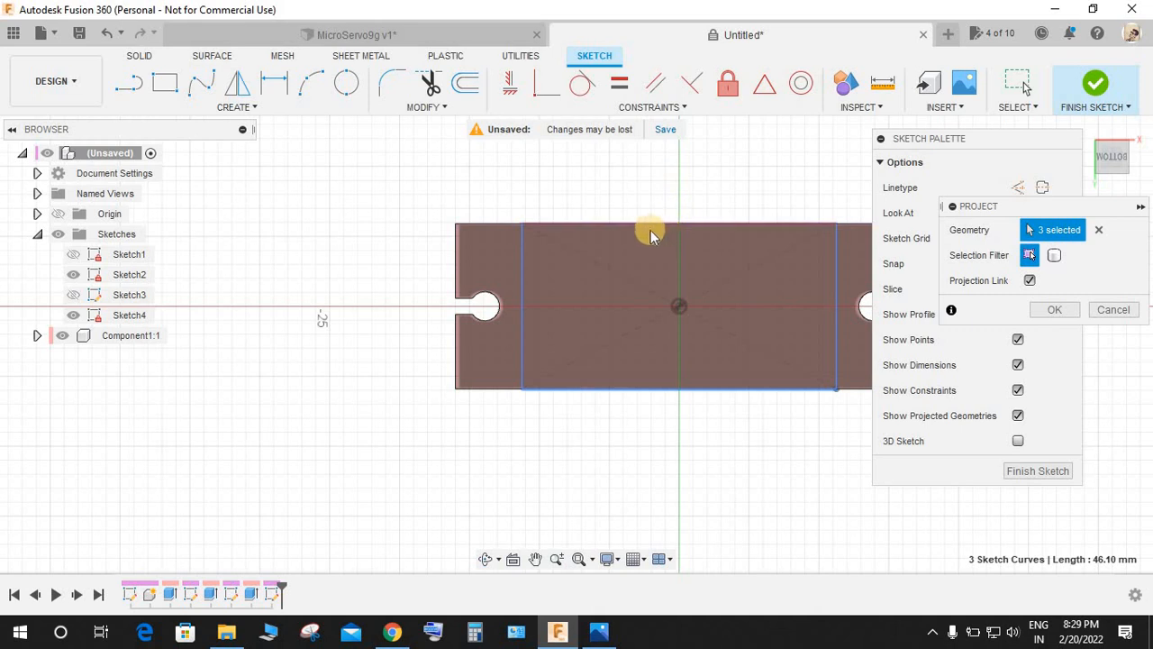
{"action": "left_click", "coordinate": [643, 224]}
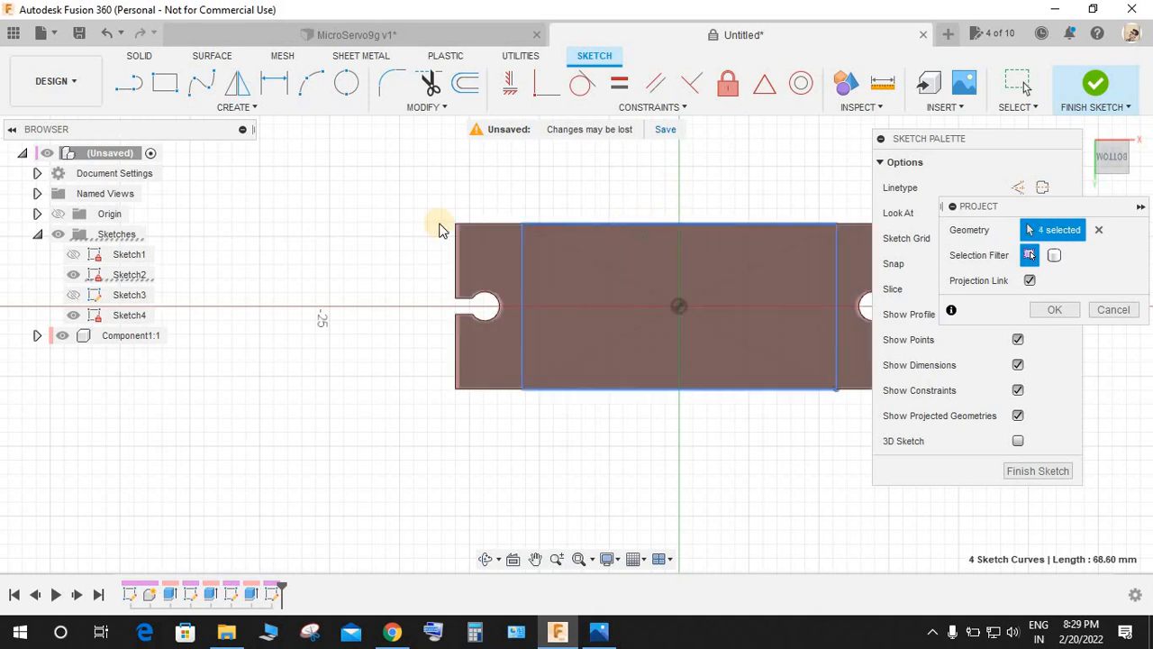
{"action": "left_click", "coordinate": [1051, 314]}
{"action": "left_click", "coordinate": [1093, 83]}
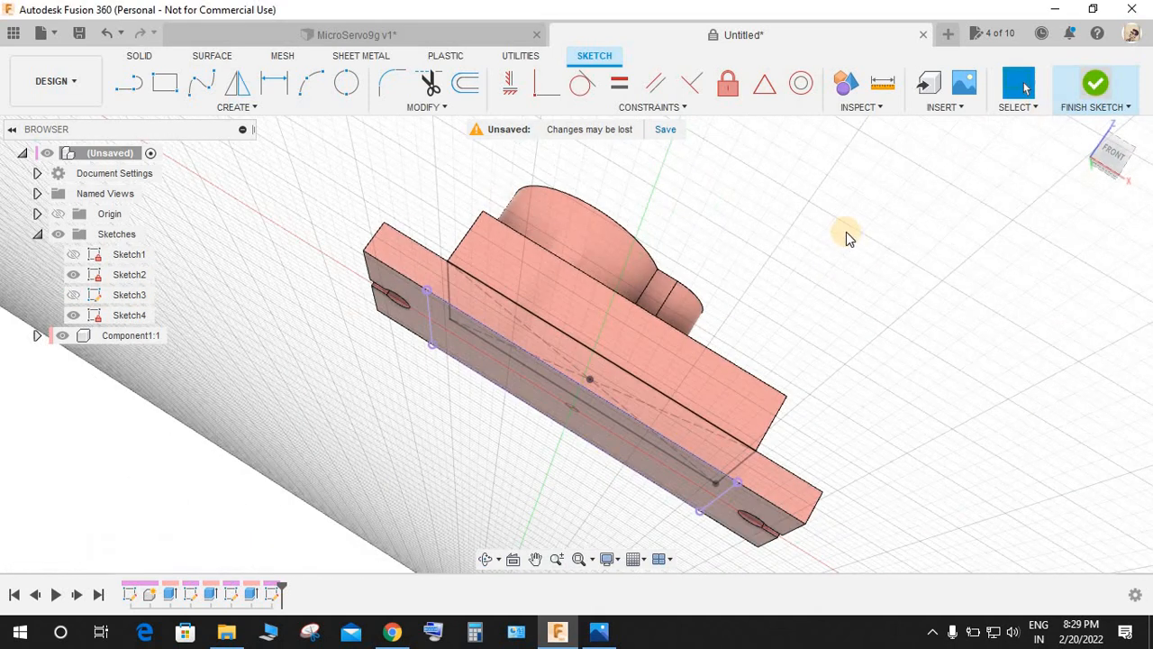
Extrude the projected rectangle on the bottom face 10.9 mm downward, joined to the body.
{"action": "left_click", "coordinate": [171, 86]}
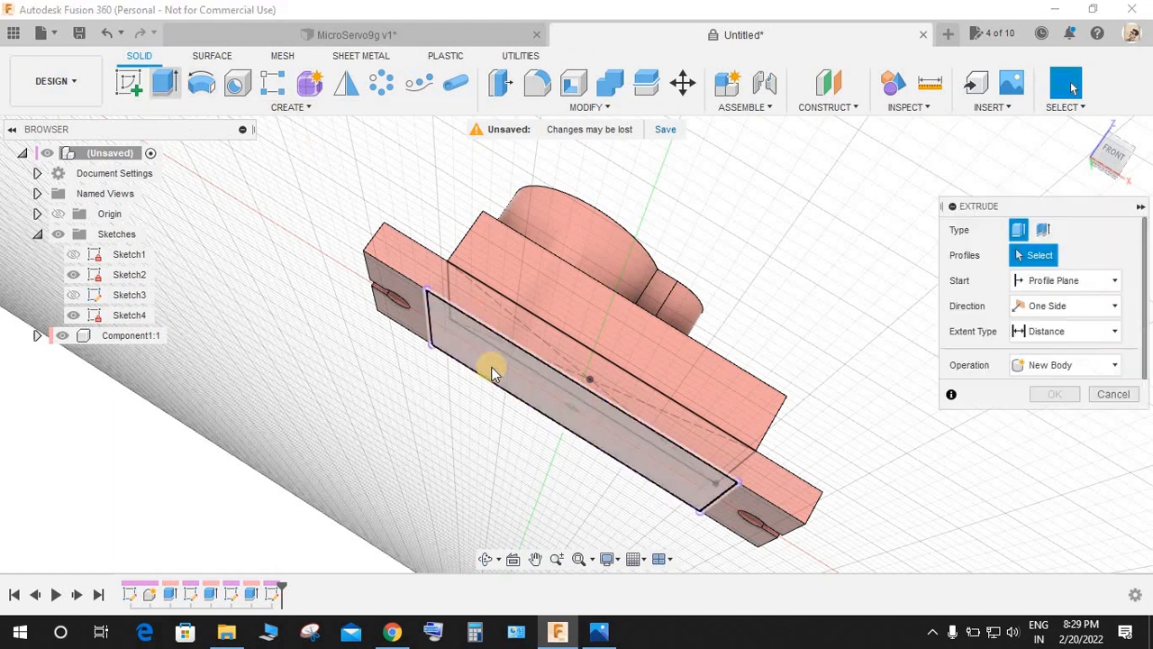
{"action": "left_click", "coordinate": [528, 402]}
{"action": "left_click_drag", "start_coordinate": [494, 549], "coordinate": [484, 560]}
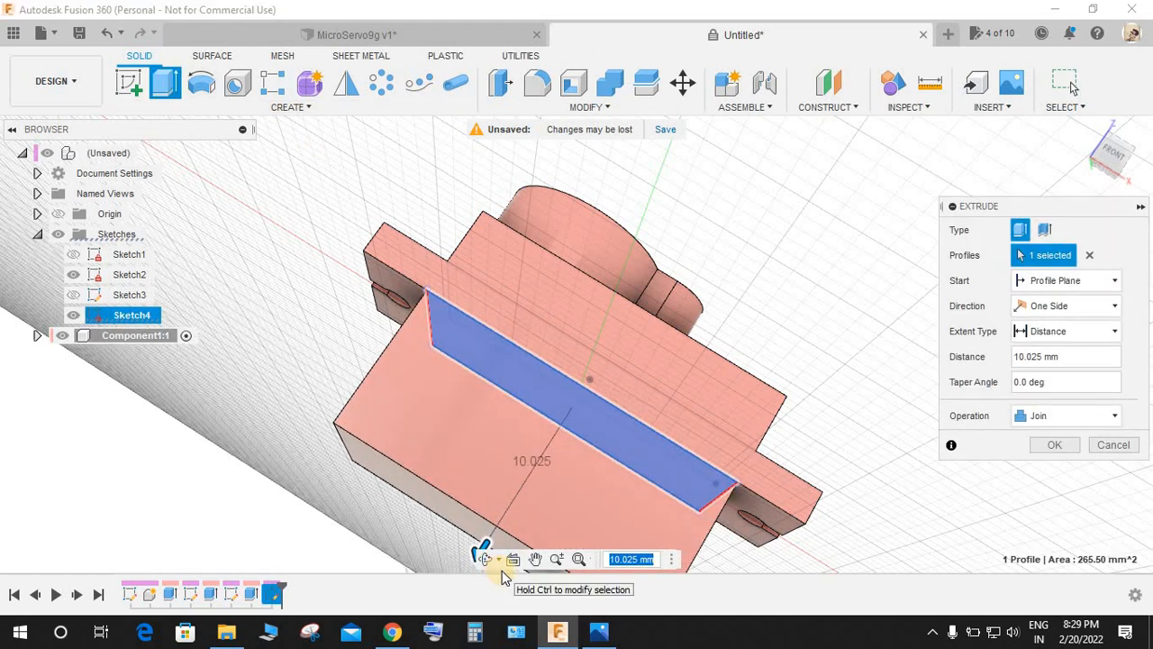
{"action": "type", "text": "10.9"}
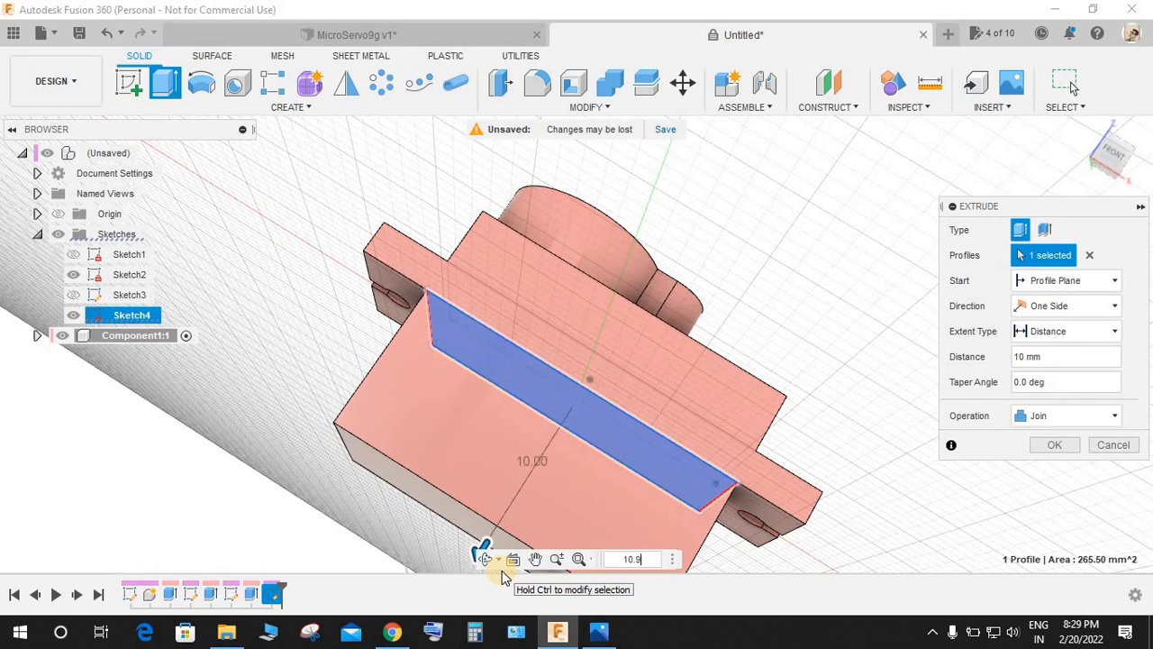
{"action": "scroll", "coordinate": [206, 373], "scroll_direction": "down", "scroll_amount": 3}
{"action": "middle_click_drag", "start_coordinate": [549, 309], "coordinate": [601, 423], "text": "shift"}
{"action": "middle_click_drag", "start_coordinate": [668, 448], "coordinate": [504, 462], "text": "shift"}
Set the lower body extrusion's taper angle to 1.5 deg and complete the extrusion.
{"action": "left_click_drag", "start_coordinate": [503, 464], "coordinate": [499, 461]}
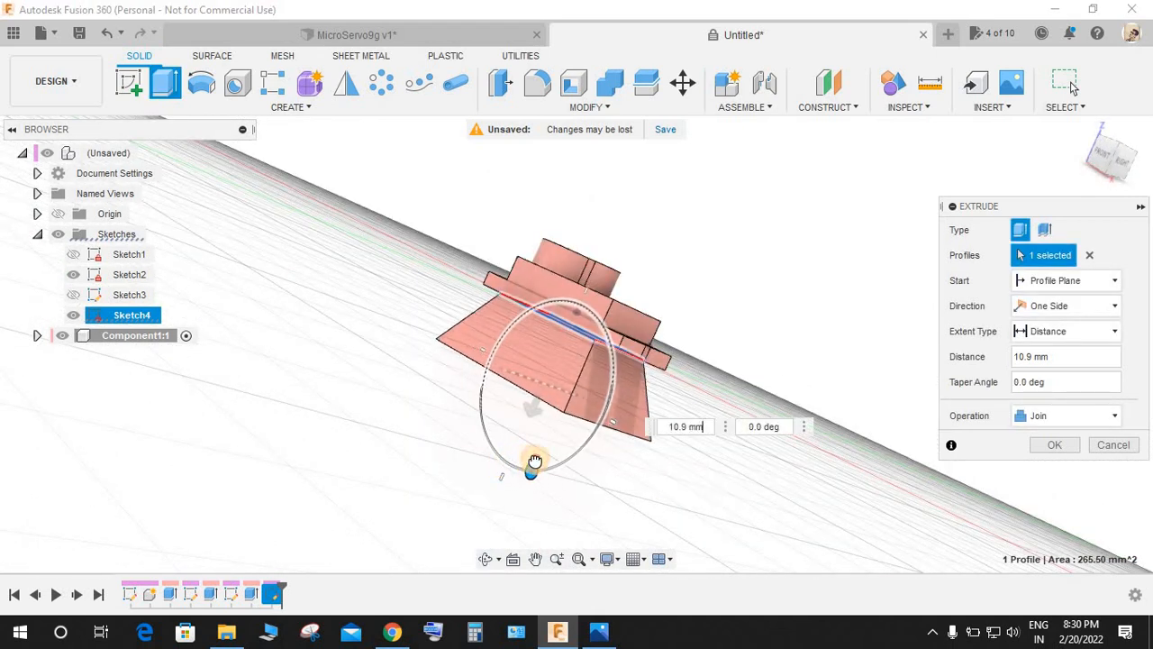
{"action": "left_click_drag", "start_coordinate": [529, 462], "coordinate": [502, 466]}
{"action": "left_click", "coordinate": [1124, 171]}
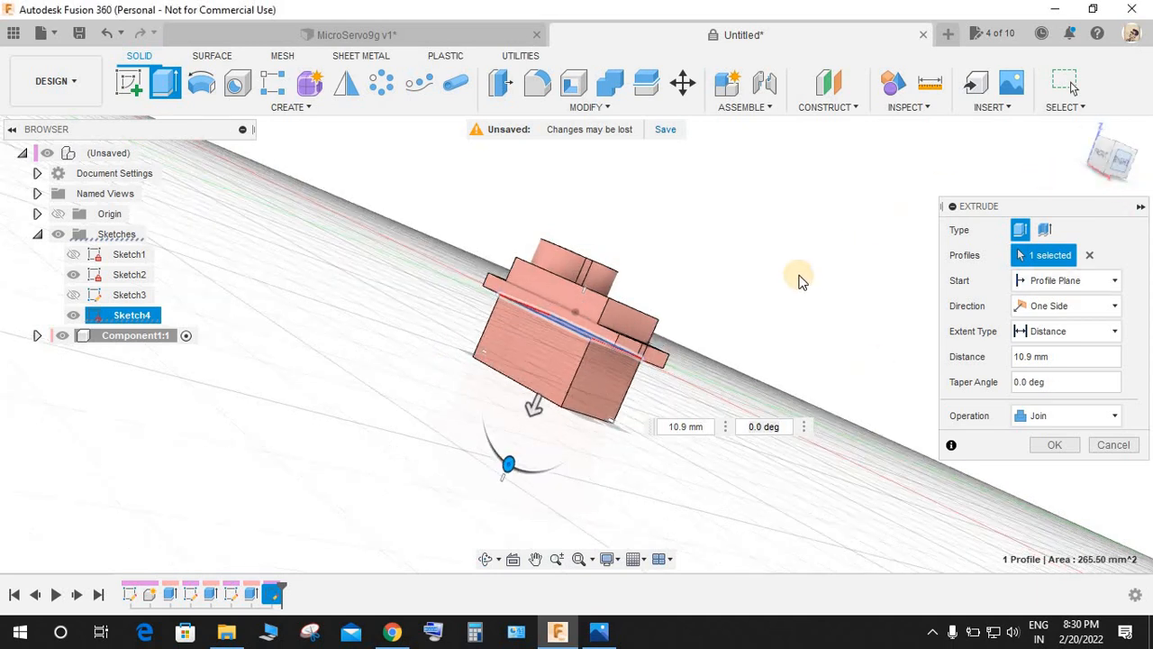
{"action": "scroll", "coordinate": [545, 401], "scroll_direction": "down", "scroll_amount": 3}
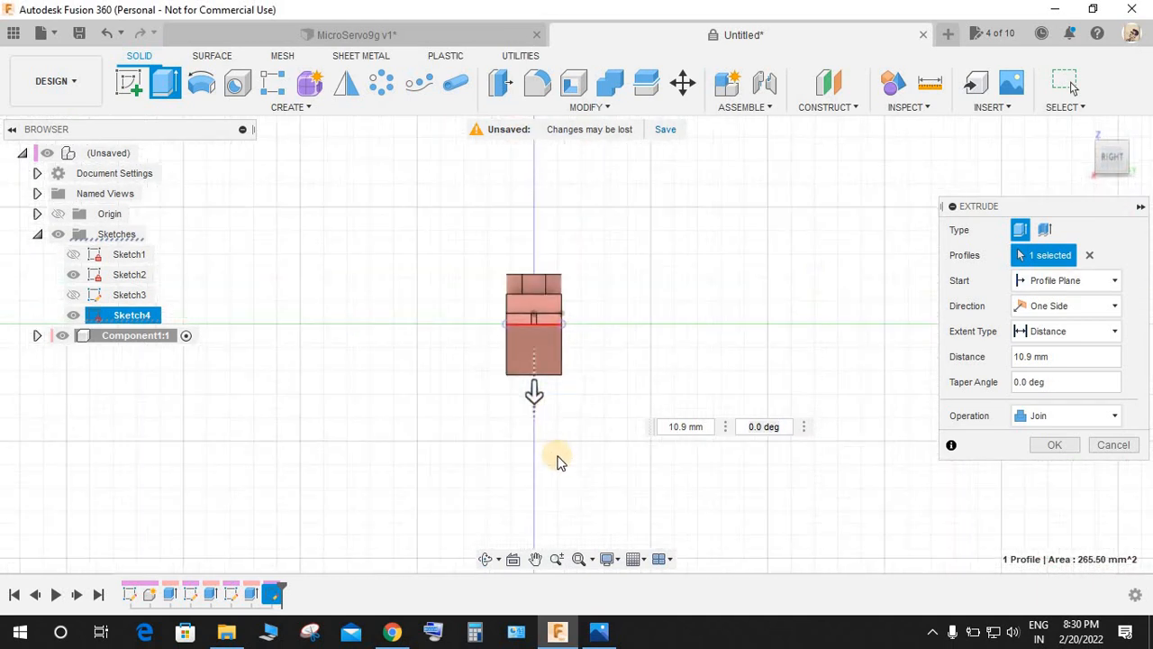
{"action": "scroll", "coordinate": [577, 451], "scroll_direction": "up", "scroll_amount": 4}
{"action": "left_click", "coordinate": [1088, 379]}
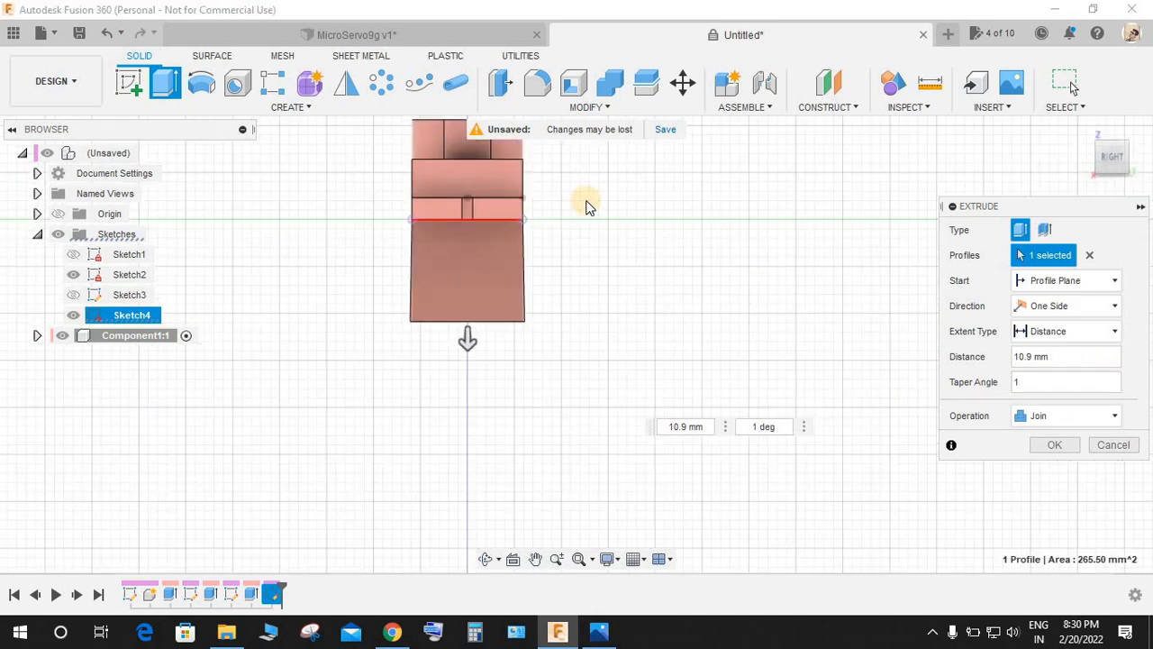
{"action": "middle_click_drag", "start_coordinate": [562, 299], "coordinate": [697, 312], "text": "shift"}
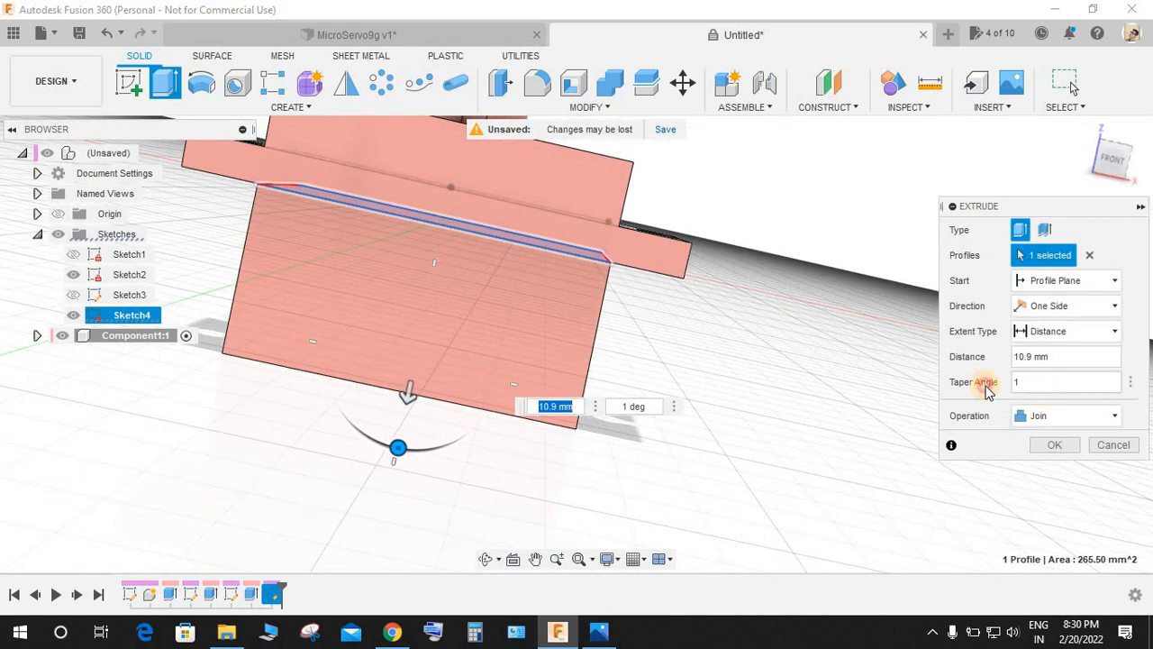
{"action": "type", "text": ".5"}
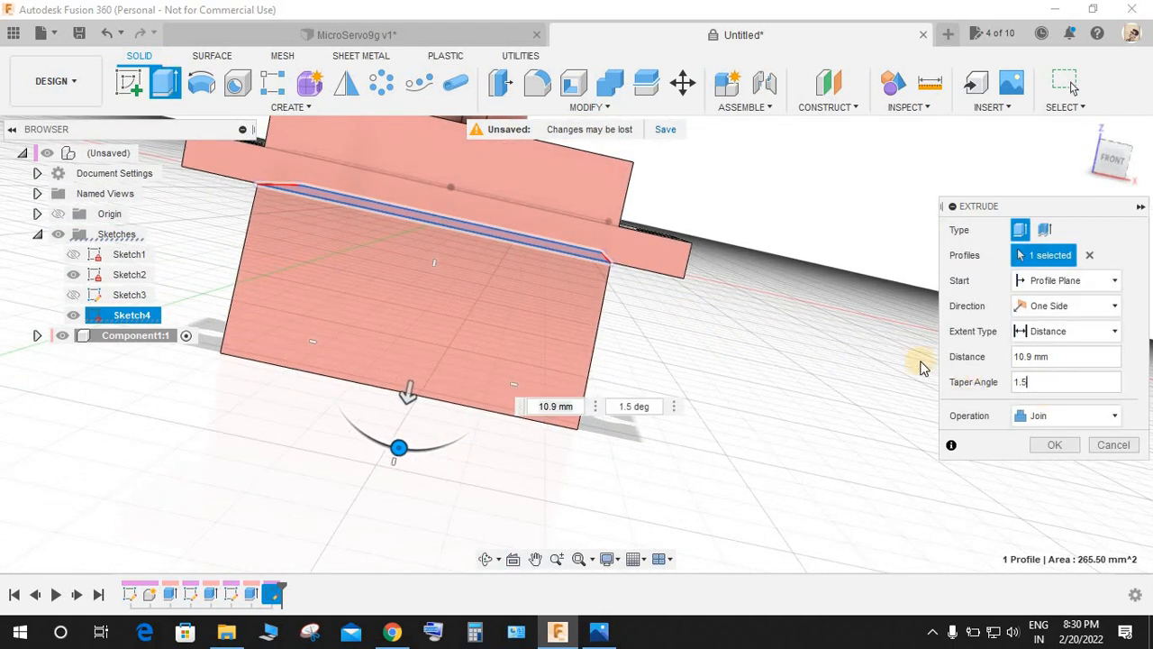
{"action": "key", "text": "Return"}
Extrude the bottom face of the tapered lower body a further 5.3 mm downward, joined to the body.
{"action": "middle_click_drag", "start_coordinate": [586, 291], "coordinate": [509, 106], "text": "shift"}
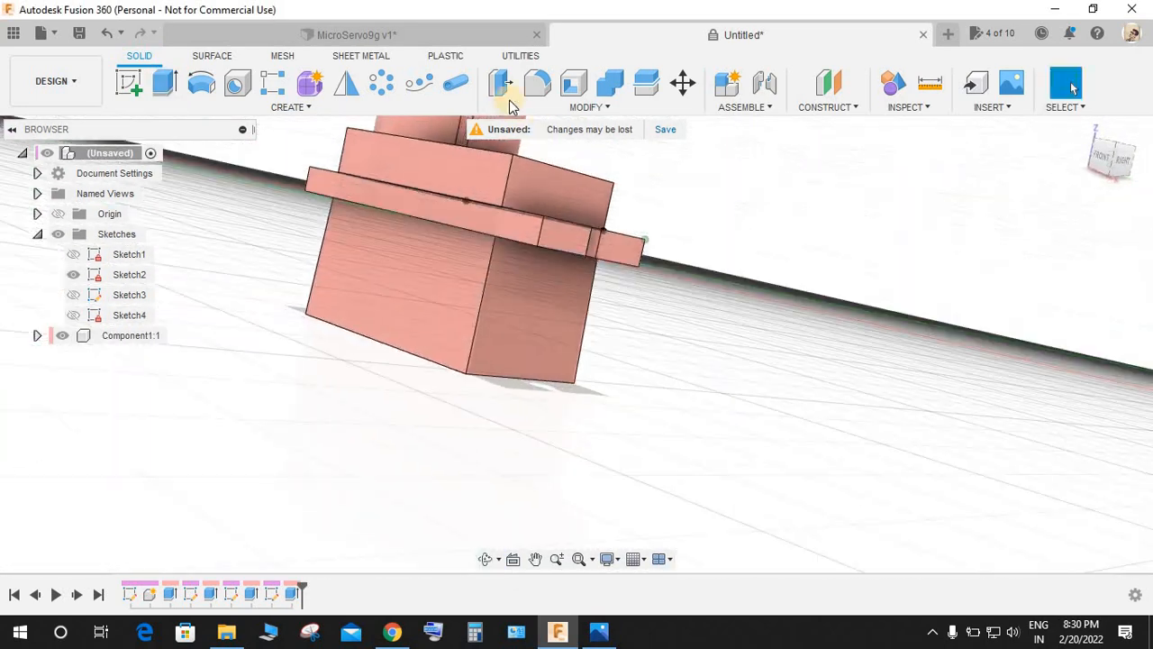
{"action": "left_click", "coordinate": [167, 87]}
{"action": "middle_click_drag", "start_coordinate": [391, 418], "coordinate": [419, 346], "text": "shift"}
{"action": "left_click", "coordinate": [423, 365]}
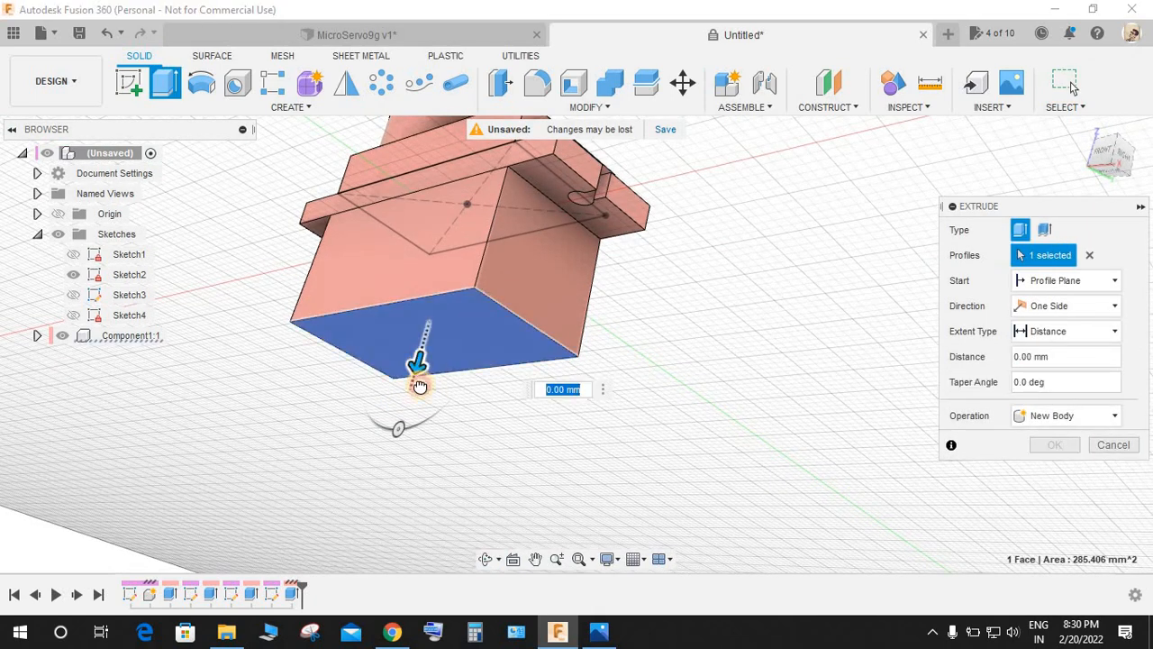
{"action": "left_click_drag", "start_coordinate": [420, 387], "coordinate": [419, 440]}
{"action": "middle_click_drag", "start_coordinate": [399, 298], "coordinate": [351, 312], "text": "shift"}
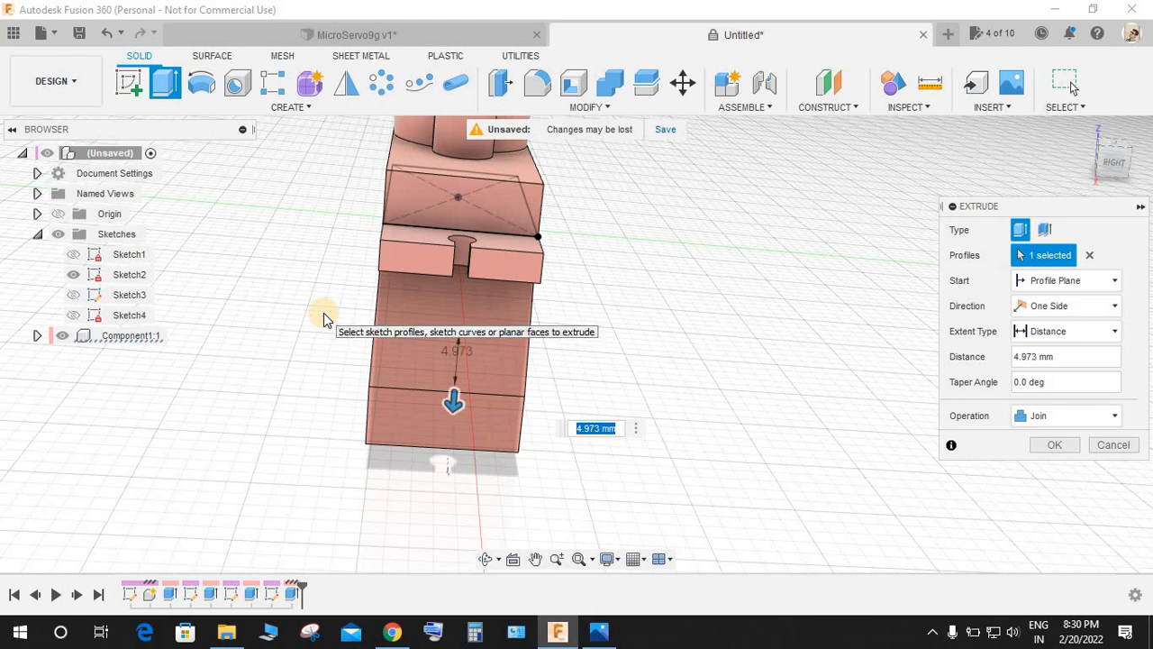
{"action": "type", "text": "5.3"}
{"action": "key", "text": "Return"}
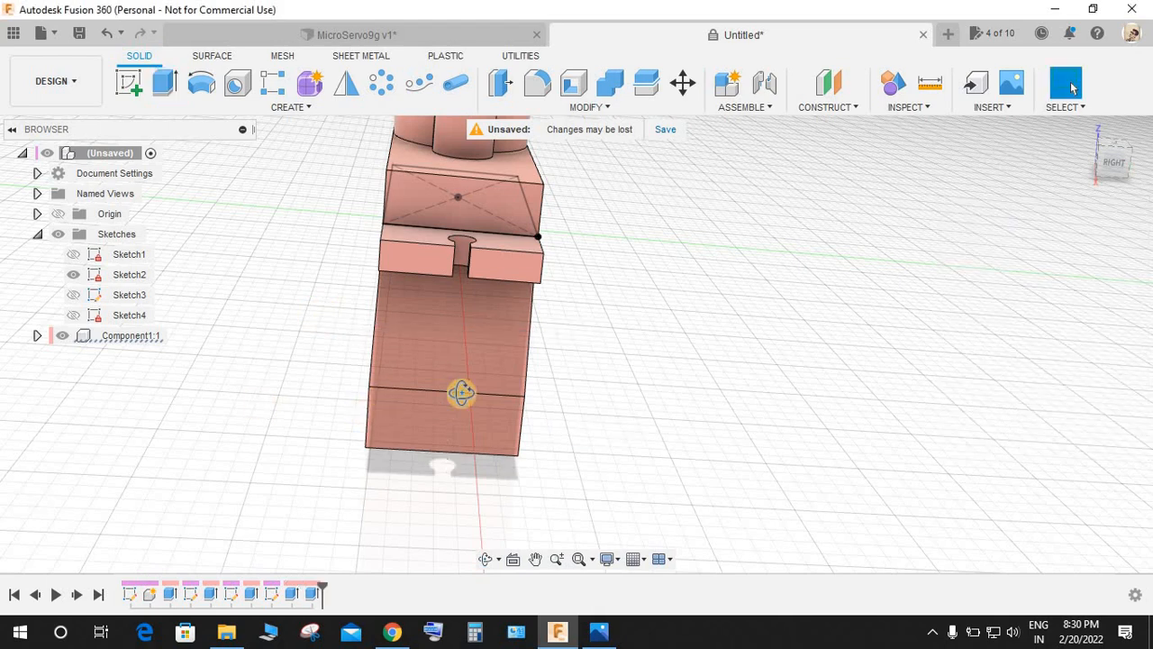
Hide Sketch2.
{"action": "middle_click_drag", "start_coordinate": [460, 391], "coordinate": [485, 280], "text": "shift"}
{"action": "scroll", "coordinate": [485, 278], "scroll_direction": "up", "scroll_amount": 3}
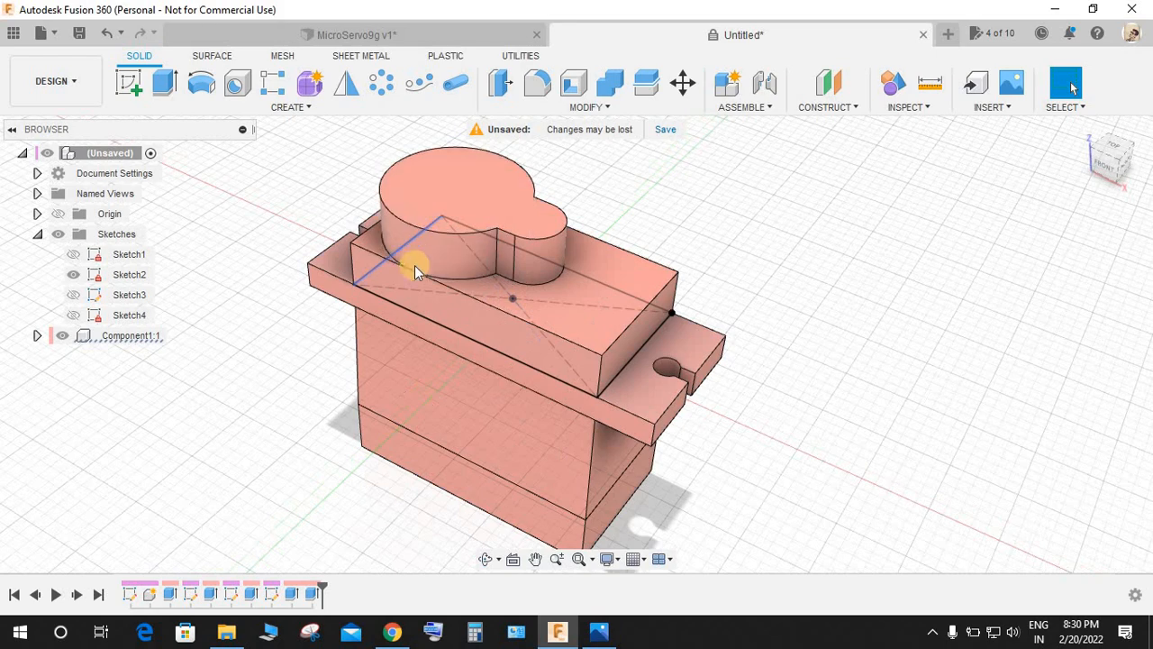
{"action": "left_click", "coordinate": [73, 274]}
Fillet all faces and edges of the servo body with a constant radius of 0.2 mm.
{"action": "mouse_move", "coordinate": [733, 291]}
{"action": "middle_mouse_down", "text": "shift"}
{"action": "mouse_move", "coordinate": [774, 257]}
{"action": "mouse_move", "coordinate": [842, 288]}
{"action": "mouse_move", "coordinate": [796, 285]}
{"action": "middle_mouse_up", "text": "shift"}
{"action": "scroll", "coordinate": [796, 285], "scroll_direction": "down", "scroll_amount": 2}
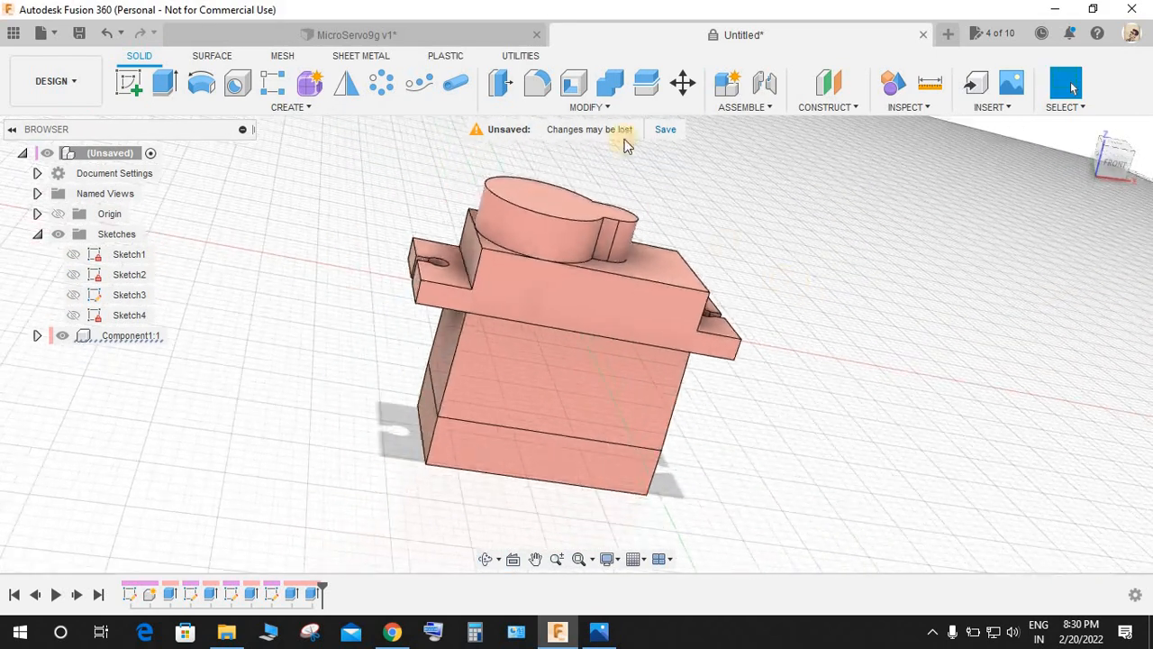
{"action": "left_click", "coordinate": [551, 87]}
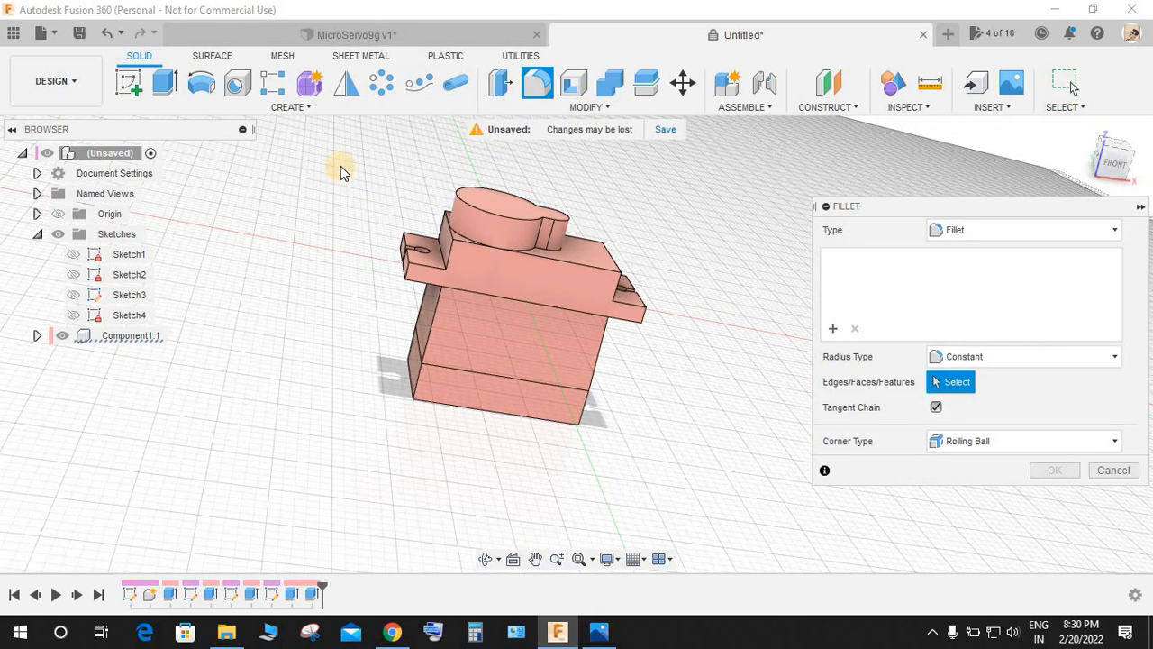
{"action": "left_click_drag", "start_coordinate": [340, 172], "coordinate": [685, 455]}
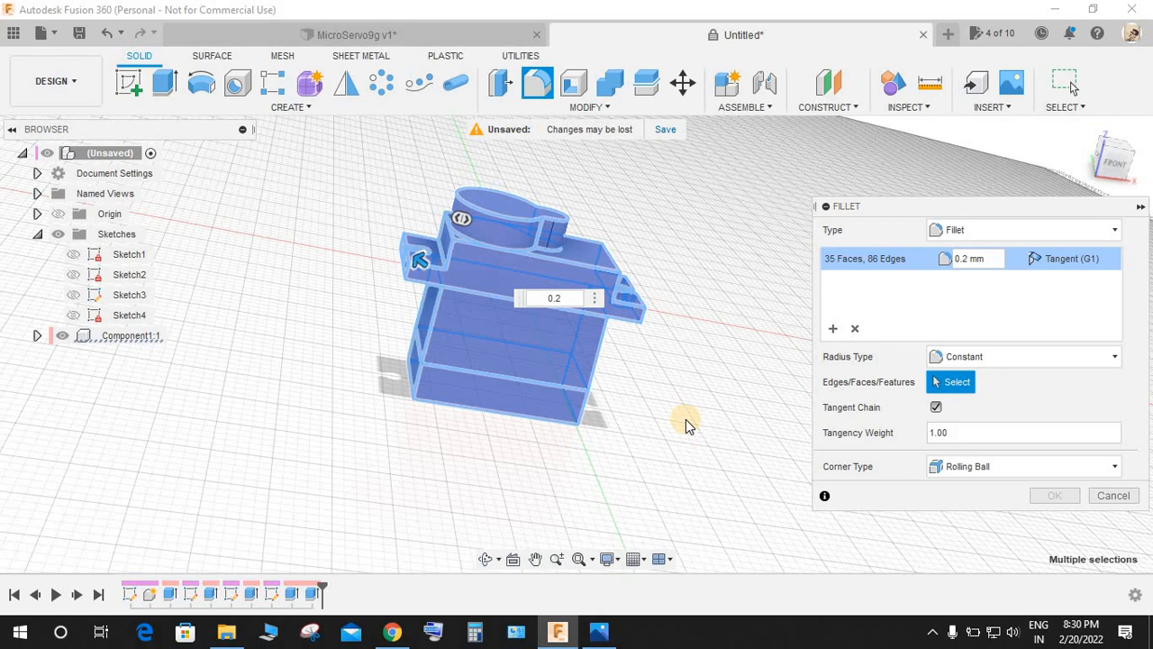
{"action": "key", "text": "Return"}
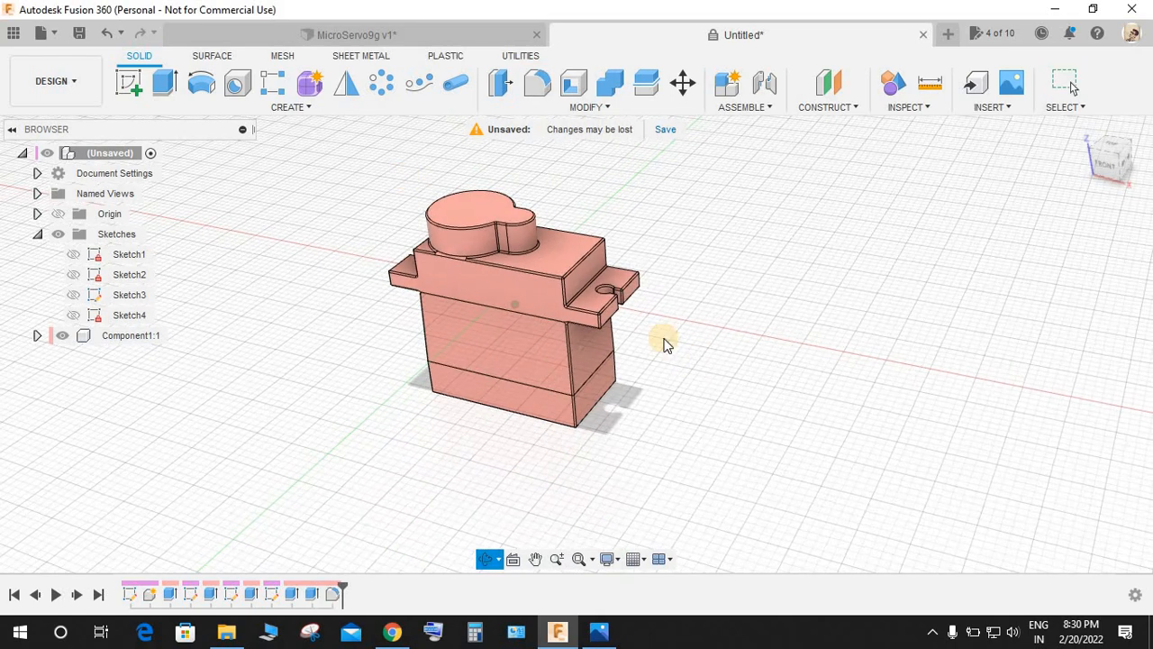
Examine the filleted edges around the round bosses and compare them with the MicroServo9g reference model.
{"action": "scroll", "coordinate": [410, 182], "scroll_direction": "up", "scroll_amount": 8}
{"action": "middle_click_drag", "start_coordinate": [631, 328], "coordinate": [642, 379], "text": "shift"}
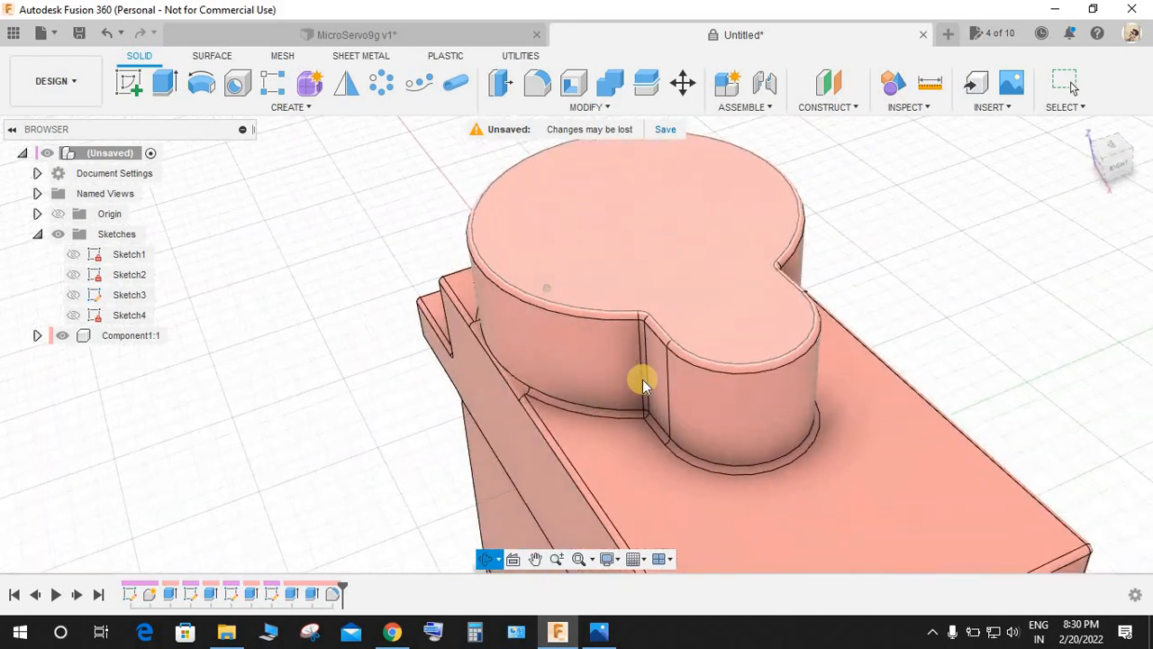
{"action": "scroll", "coordinate": [643, 379], "scroll_direction": "down", "scroll_amount": 5}
{"action": "middle_click_drag", "start_coordinate": [914, 453], "coordinate": [589, 290], "text": "shift"}
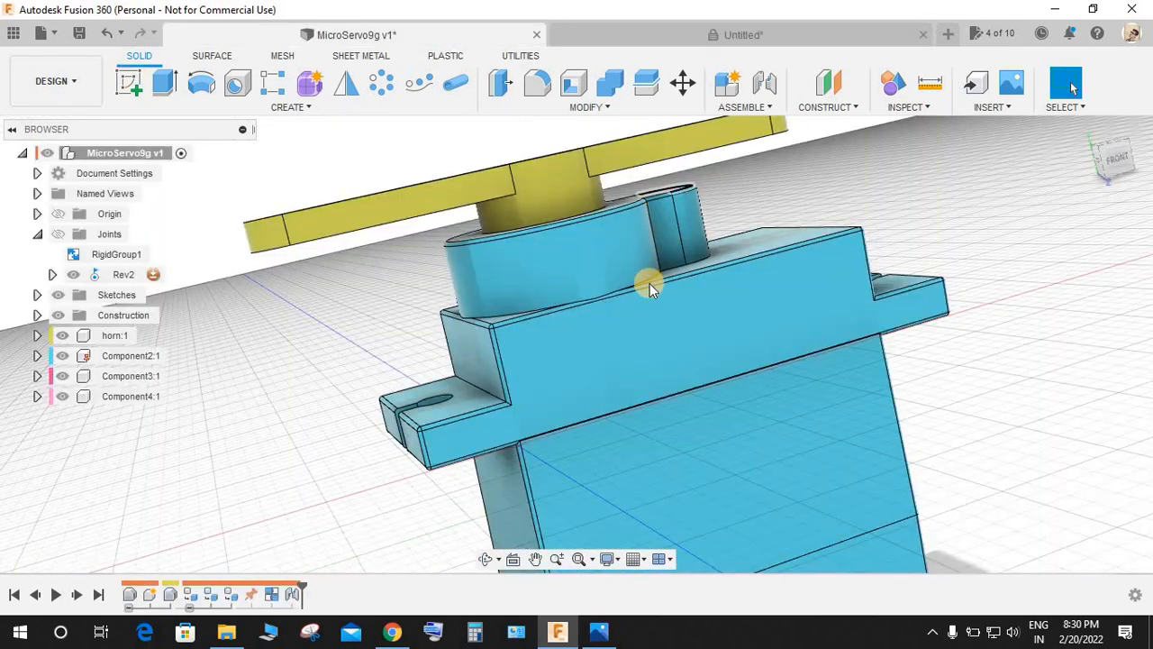
{"action": "middle_click_drag", "start_coordinate": [649, 282], "coordinate": [685, 315], "text": "shift"}
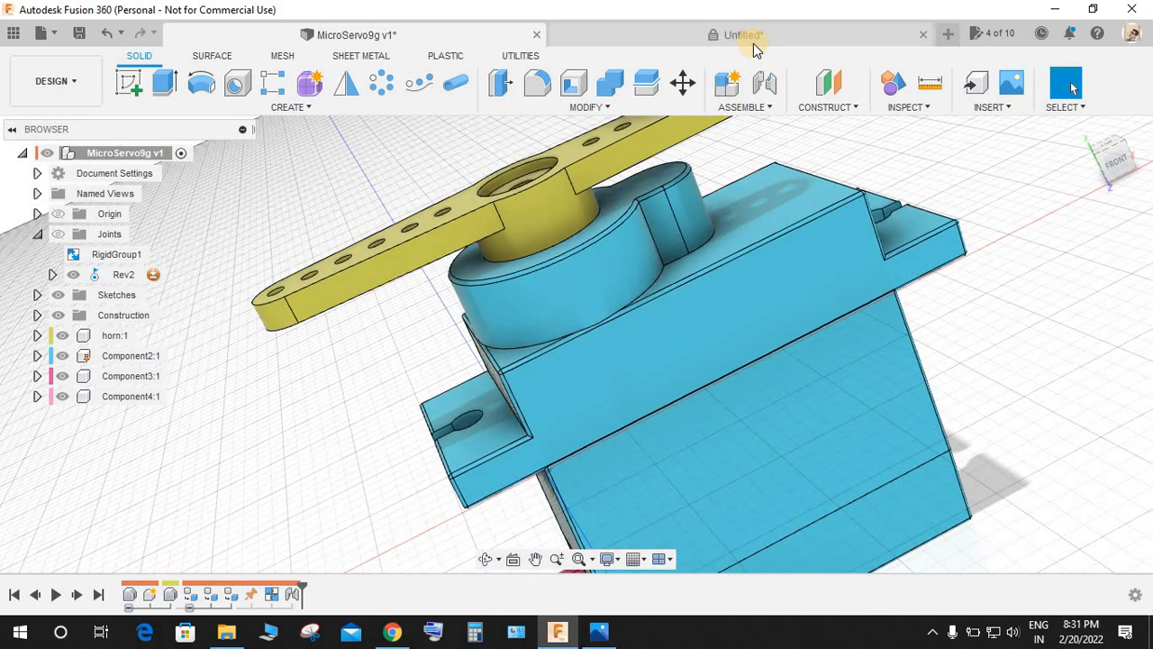
{"action": "left_click", "coordinate": [755, 41]}
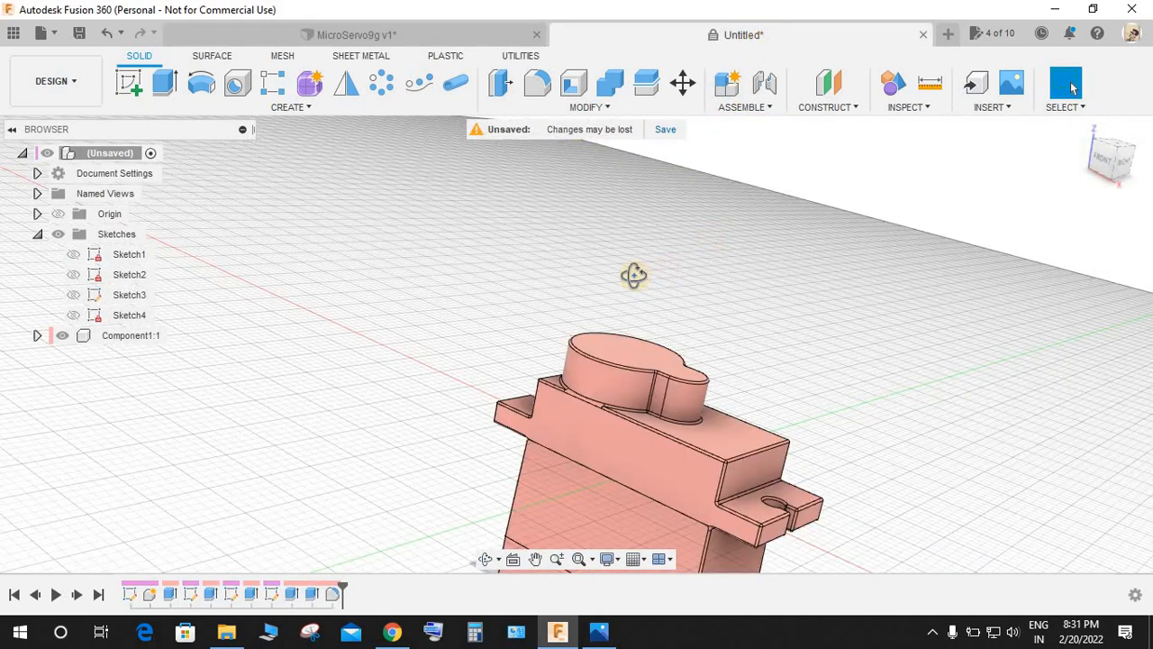
Start a sketch on the top face of the bosses and draw a circle about 4.3 mm in diameter, concentric with the large boss.
{"action": "middle_click_drag", "start_coordinate": [634, 275], "coordinate": [528, 297], "text": "shift"}
{"action": "left_click", "coordinate": [134, 85]}
{"action": "middle_click_drag", "start_coordinate": [446, 346], "coordinate": [551, 361], "text": "shift"}
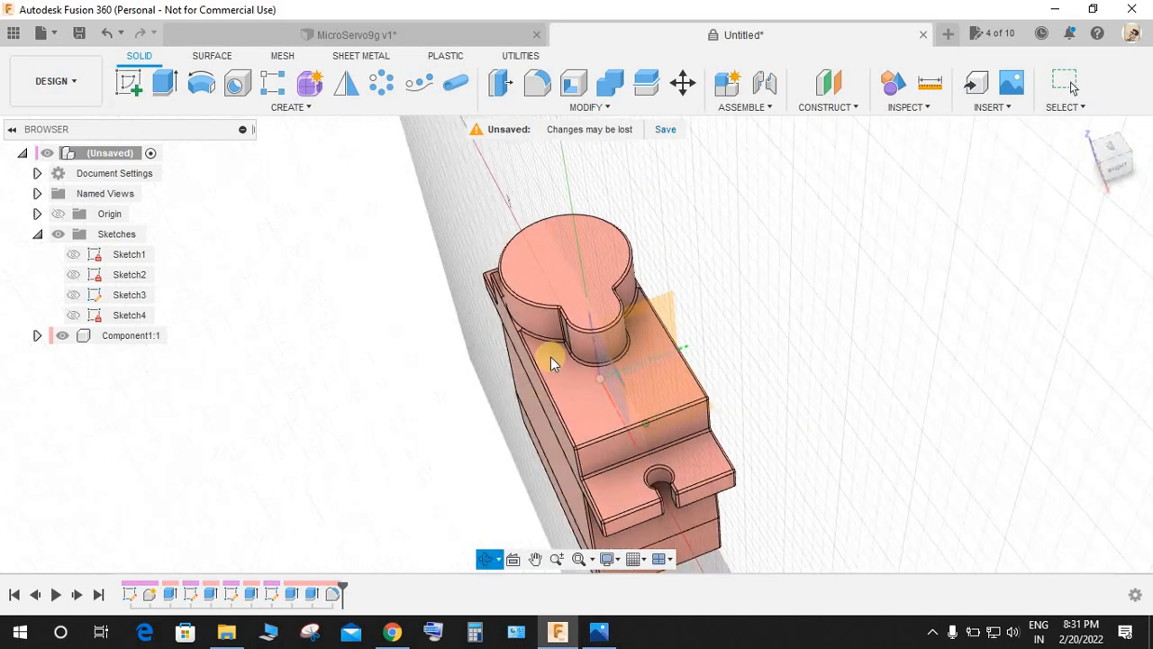
{"action": "left_click", "coordinate": [552, 362]}
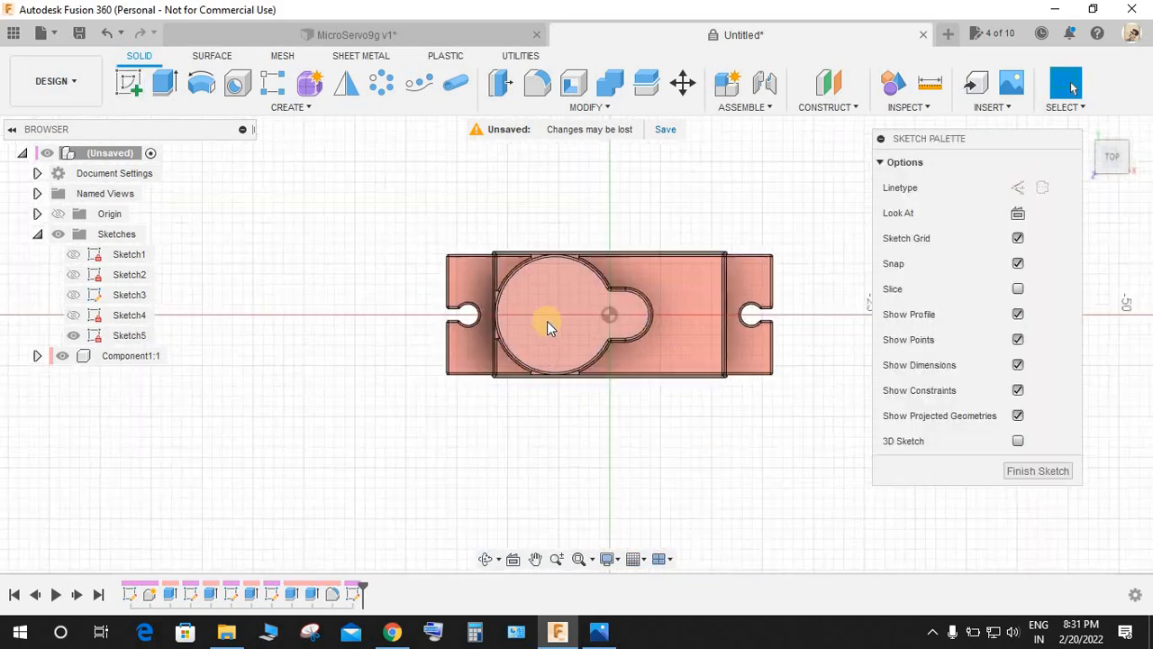
{"action": "scroll", "coordinate": [563, 301], "scroll_direction": "up", "scroll_amount": 4}
{"action": "key", "text": "c"}
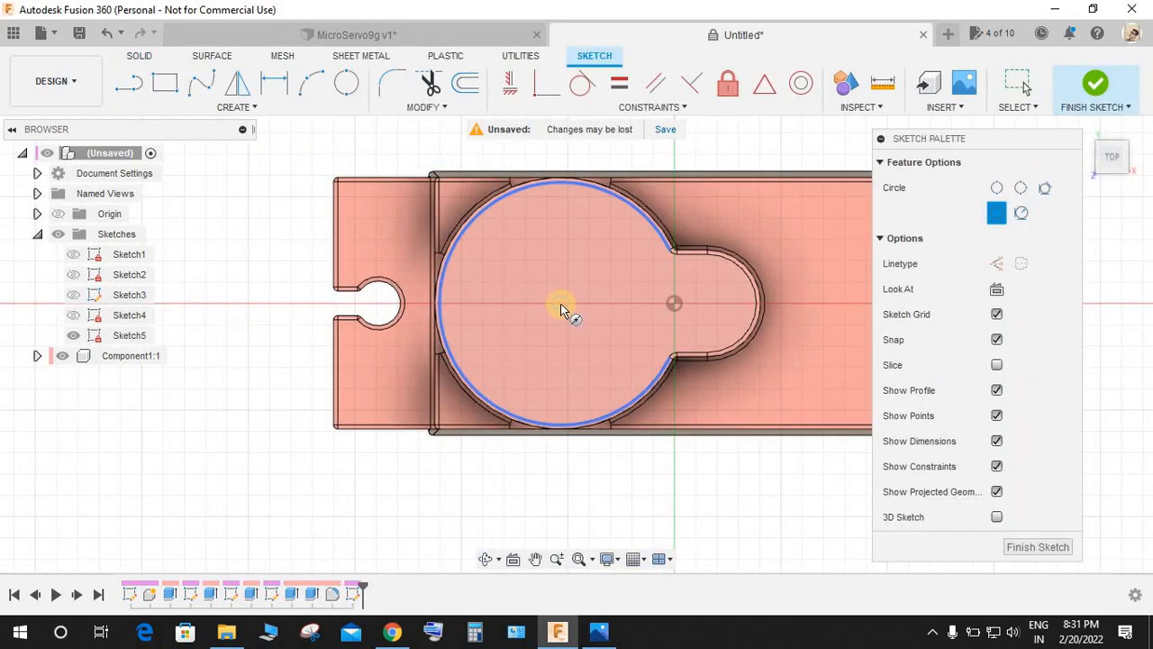
{"action": "left_click", "coordinate": [560, 305]}
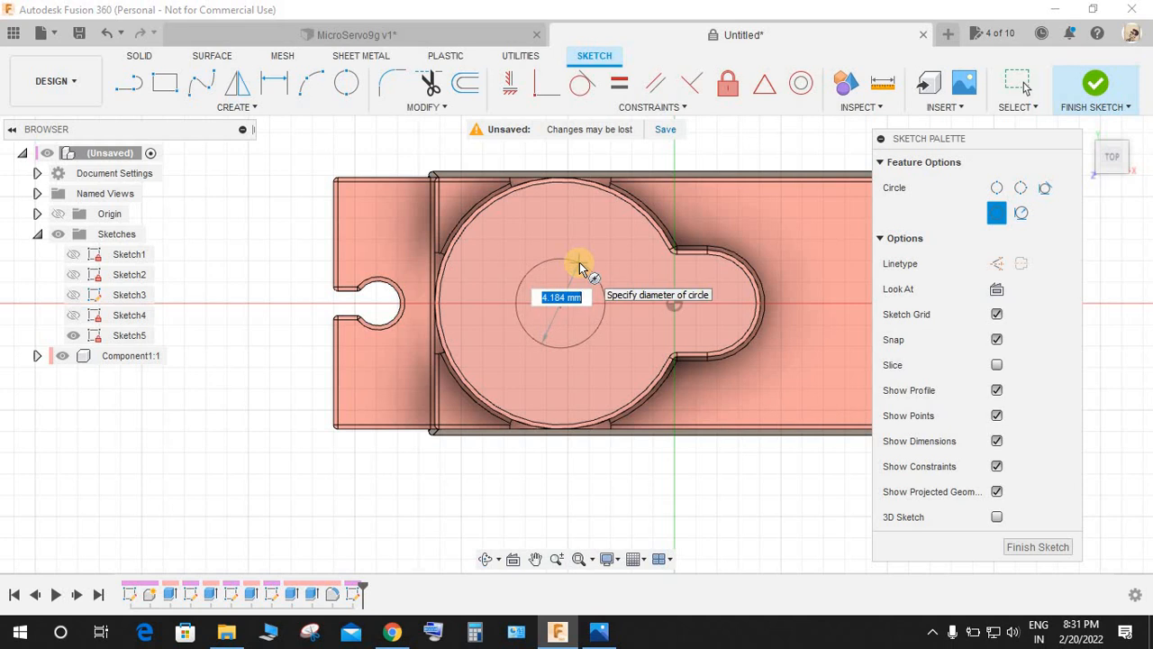
{"action": "left_click", "coordinate": [586, 267]}
Dimension the circle by its radius and set it to 3.58 mm.
{"action": "key", "text": "d"}
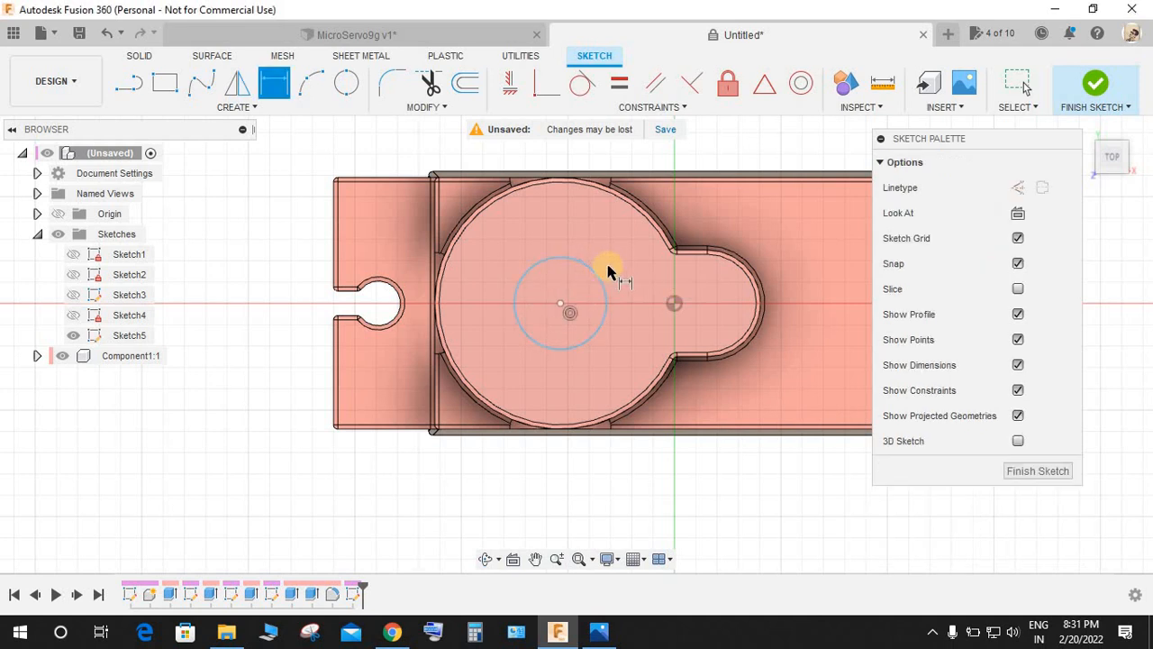
{"action": "left_click", "coordinate": [595, 274]}
{"action": "right_click", "coordinate": [599, 225]}
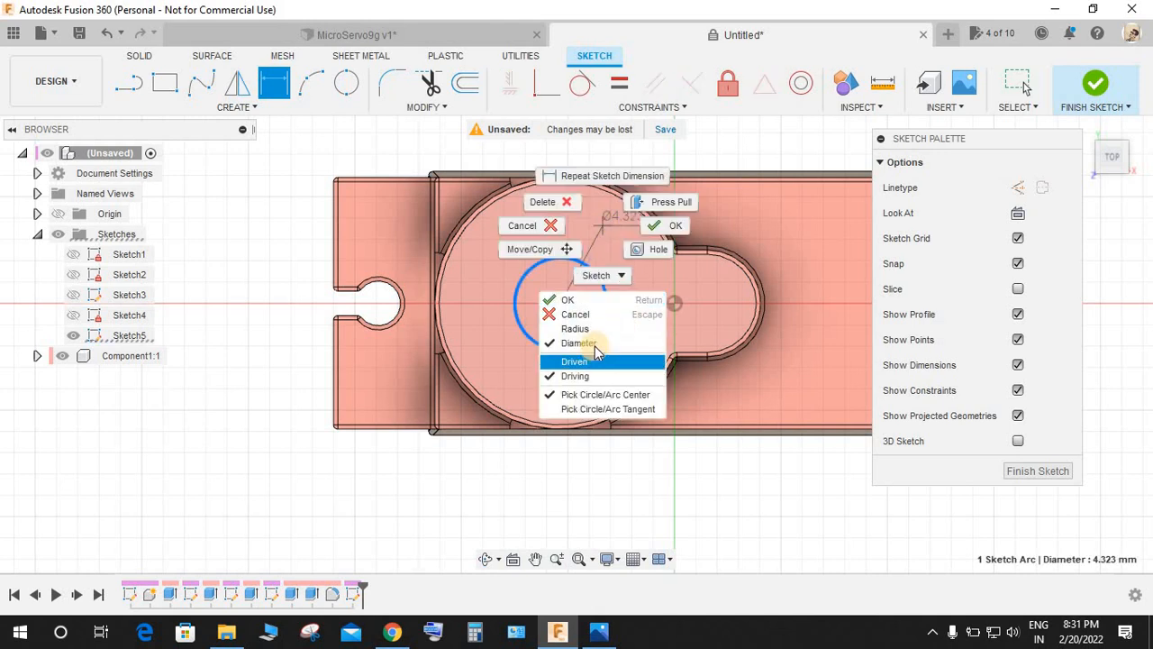
{"action": "left_click", "coordinate": [576, 328]}
{"action": "left_click", "coordinate": [602, 239]}
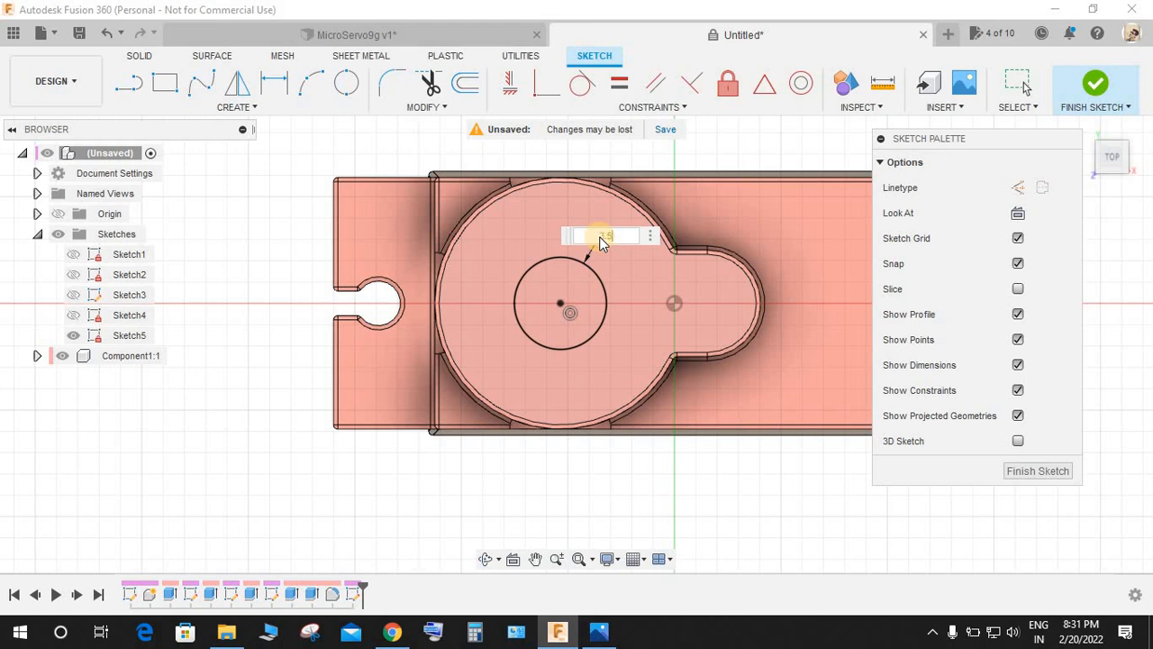
{"action": "type", "text": "3.58"}
{"action": "key", "text": "Return"}
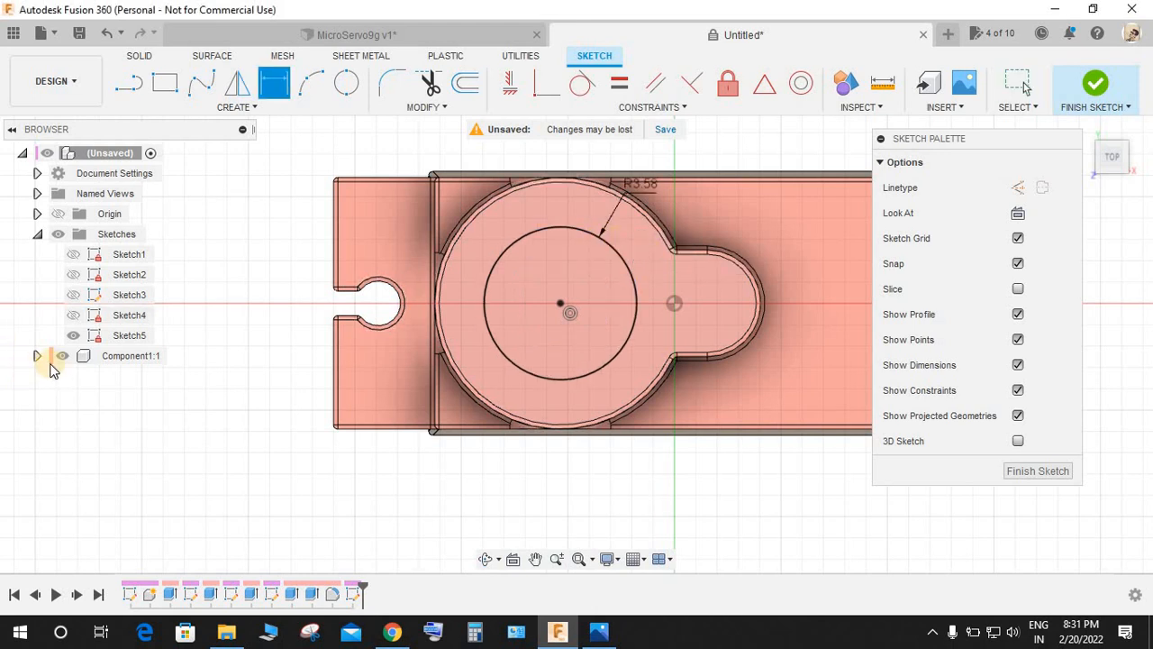
{"action": "key", "text": "Escape"}
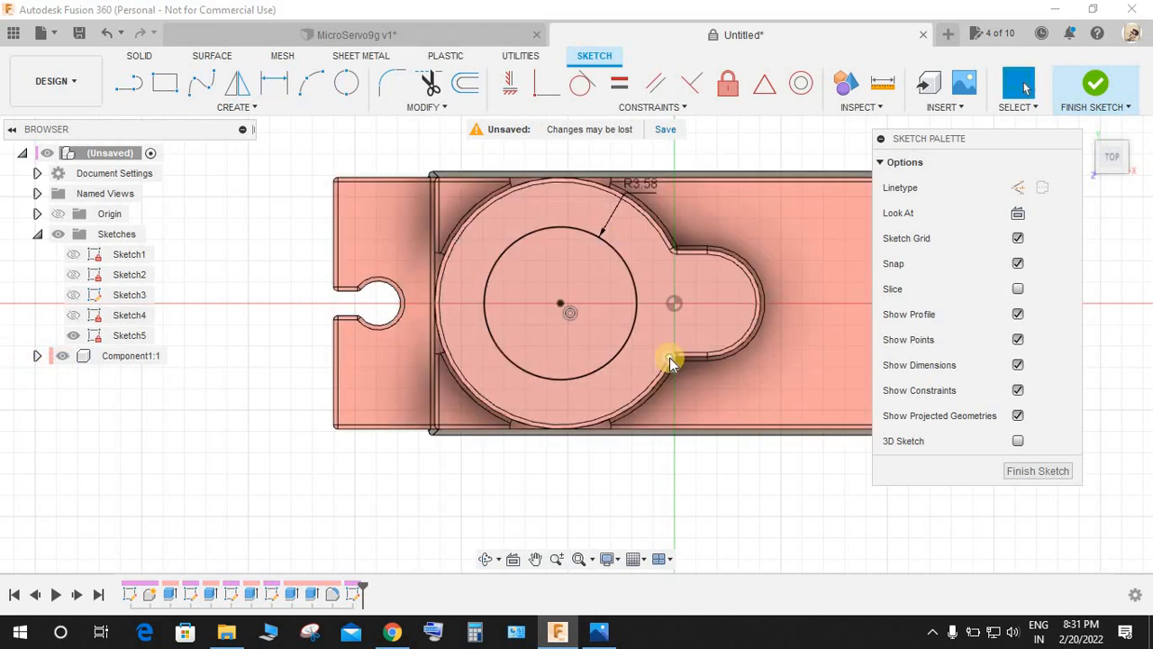
Hide Component1 so that only the boss-top sketch is shown.
{"action": "left_click", "coordinate": [65, 358]}
{"action": "scroll", "coordinate": [653, 415], "scroll_direction": "down", "scroll_amount": 3}
{"action": "scroll", "coordinate": [729, 320], "scroll_direction": "up", "scroll_amount": 3}
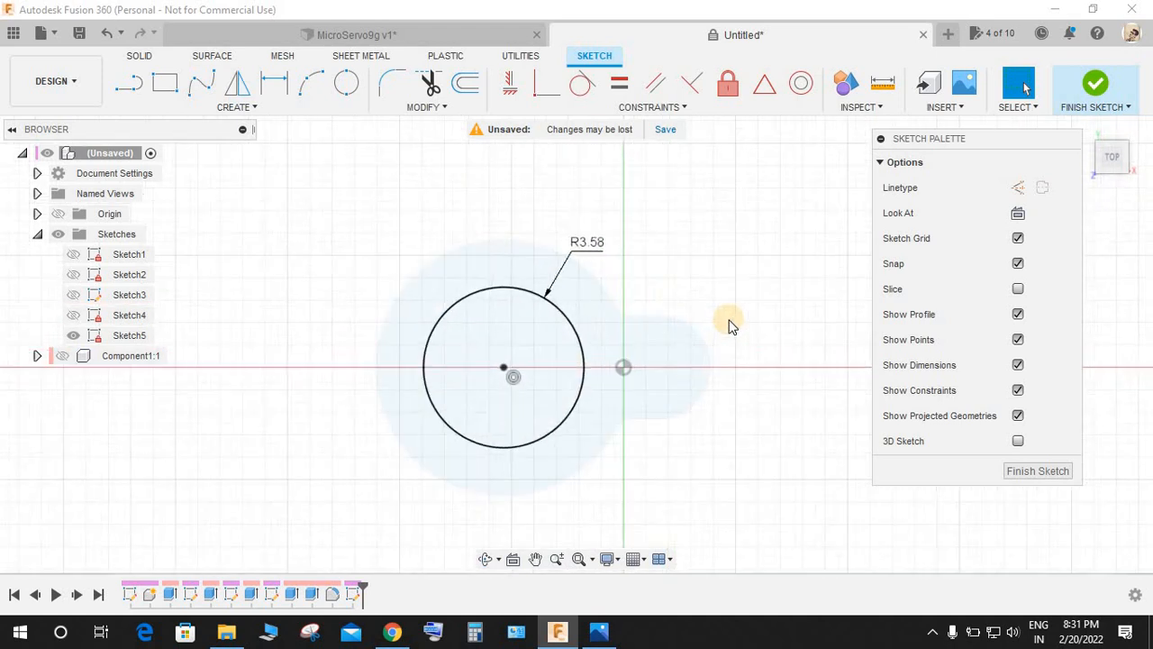
{"action": "left_click", "coordinate": [678, 336]}
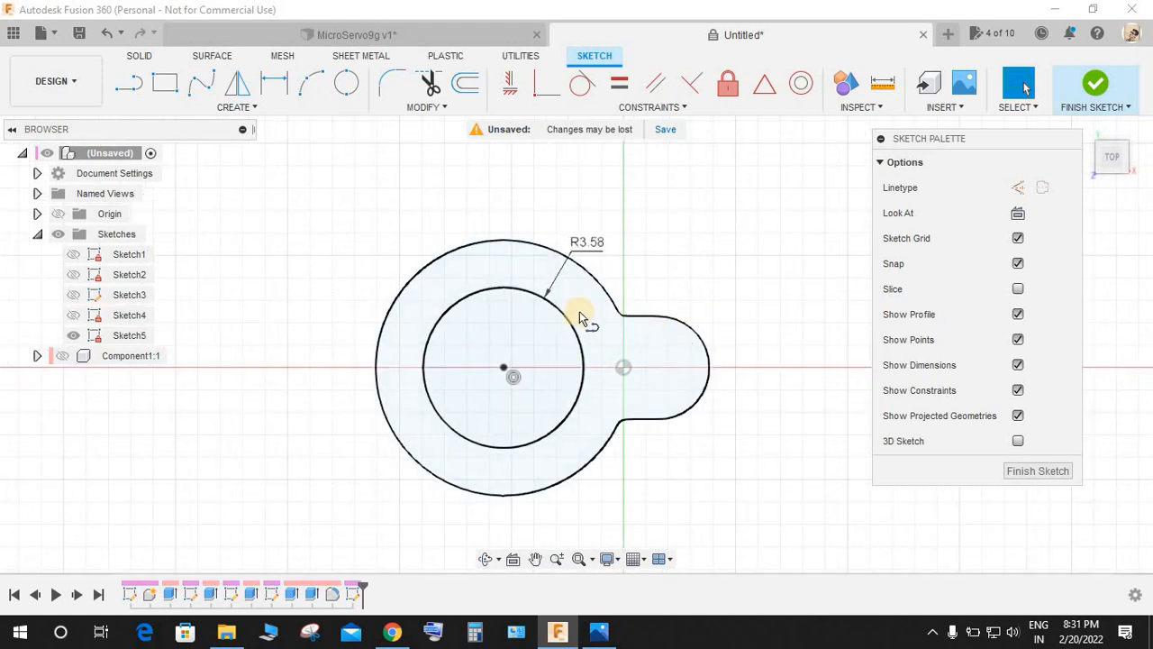
Draw a vertical construction line through the centre of the R3.58 circle, extending beyond the large boss outline at both ends.
{"action": "key", "text": "l"}
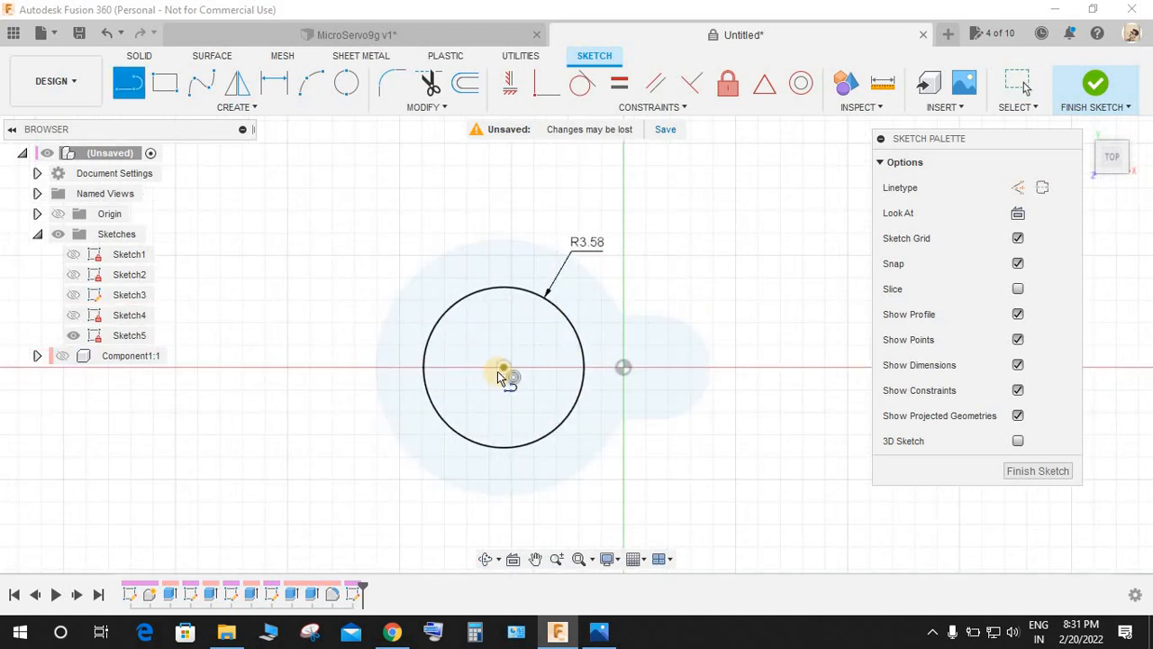
{"action": "left_click", "coordinate": [503, 219]}
{"action": "left_click", "coordinate": [1018, 187]}
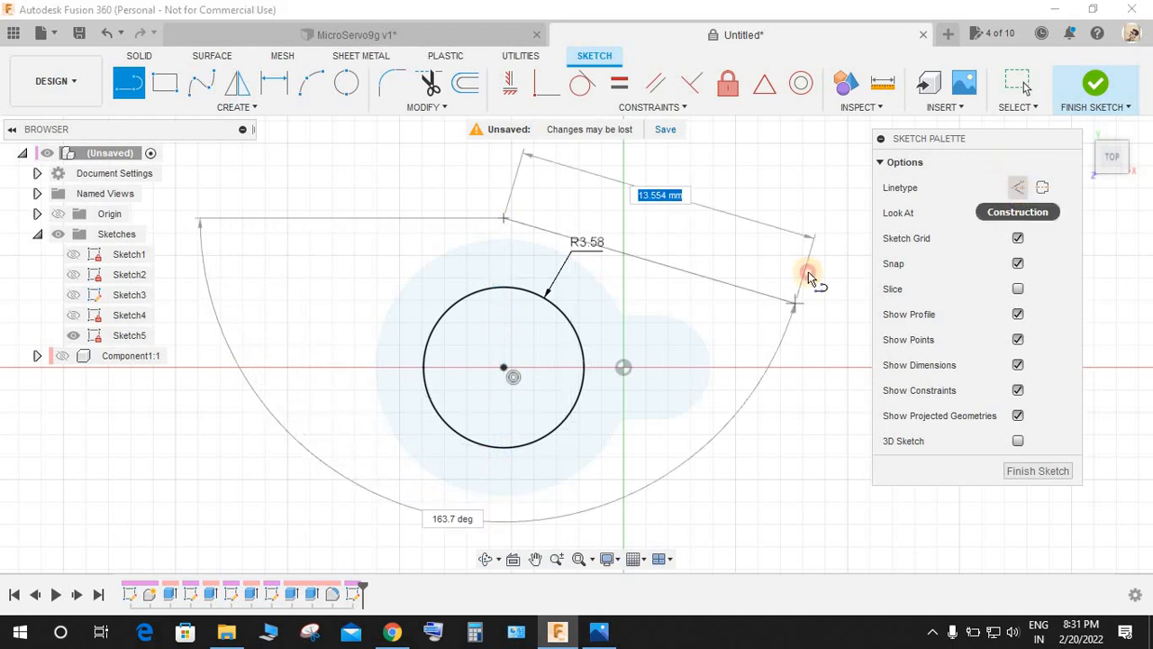
{"action": "left_click", "coordinate": [503, 525]}
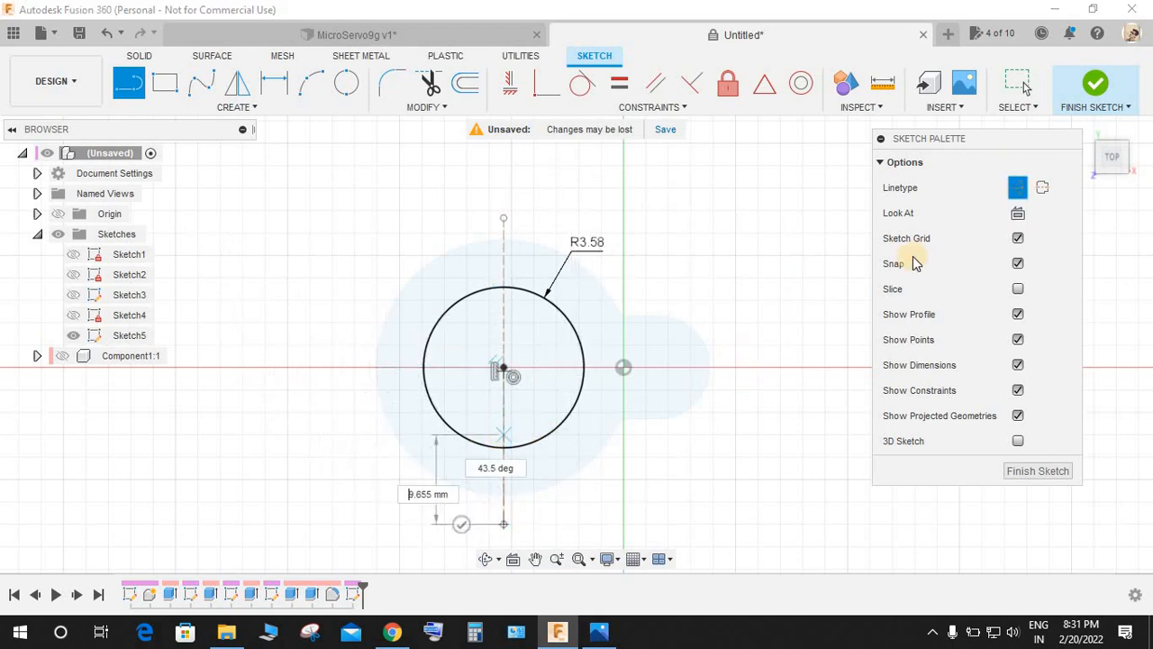
{"action": "key", "text": "Escape"}
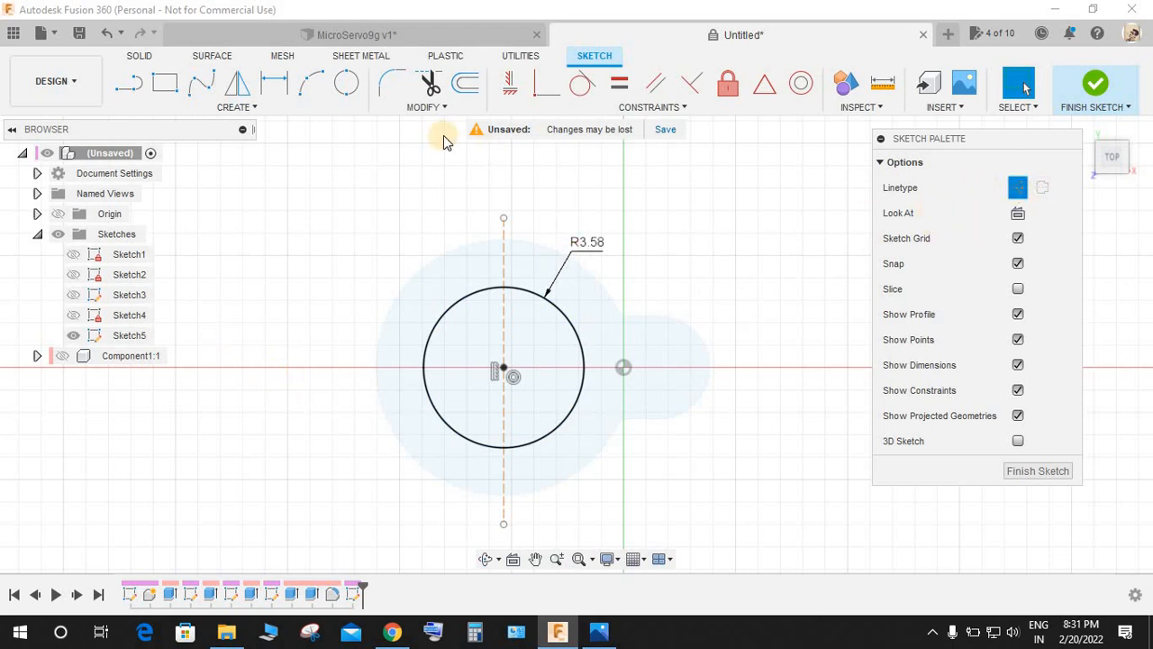
Draw a horizontal construction line through the centre of the R3.58 circle, extending past both bosses.
{"action": "key", "text": "l"}
{"action": "left_click", "coordinate": [236, 368]}
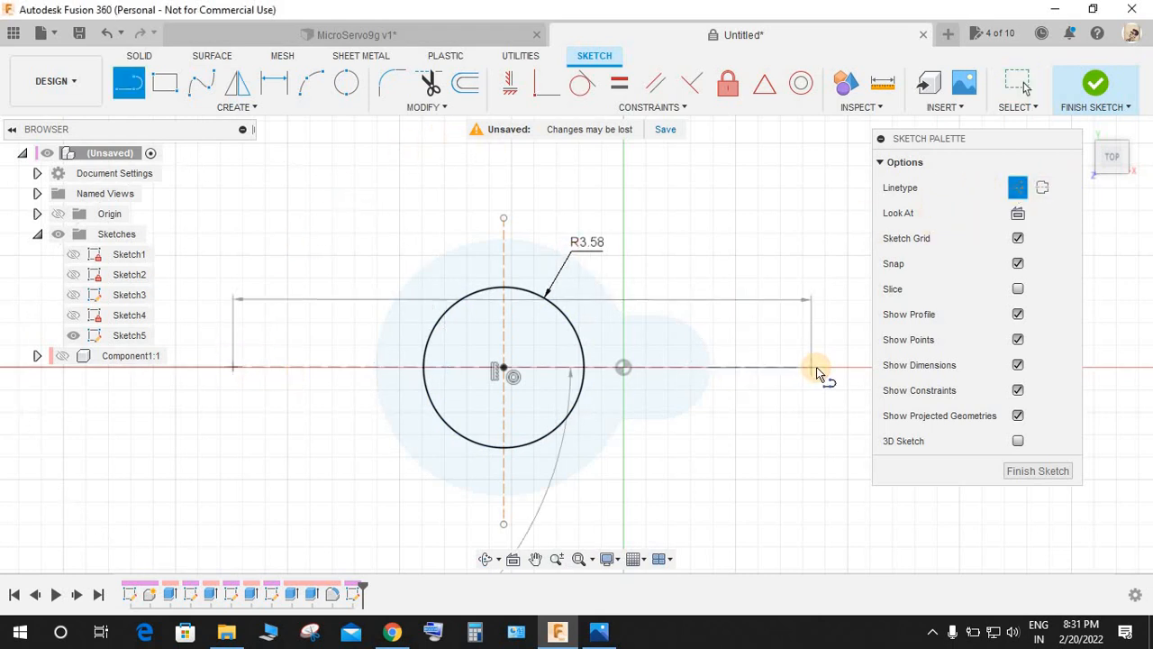
{"action": "left_click", "coordinate": [815, 368]}
{"action": "key", "text": "Escape"}
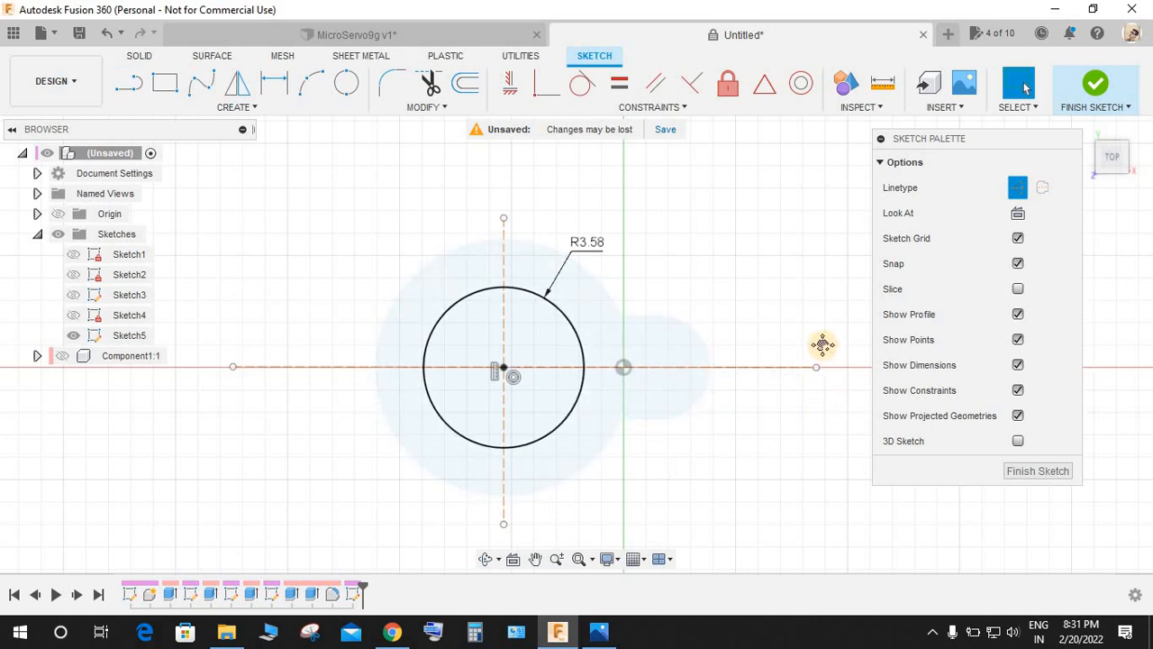
Draw a solid circle about 4.1 mm in diameter centred on the horizontal construction line, beyond the small boss.
{"action": "middle_click_drag", "start_coordinate": [822, 344], "coordinate": [644, 337]}
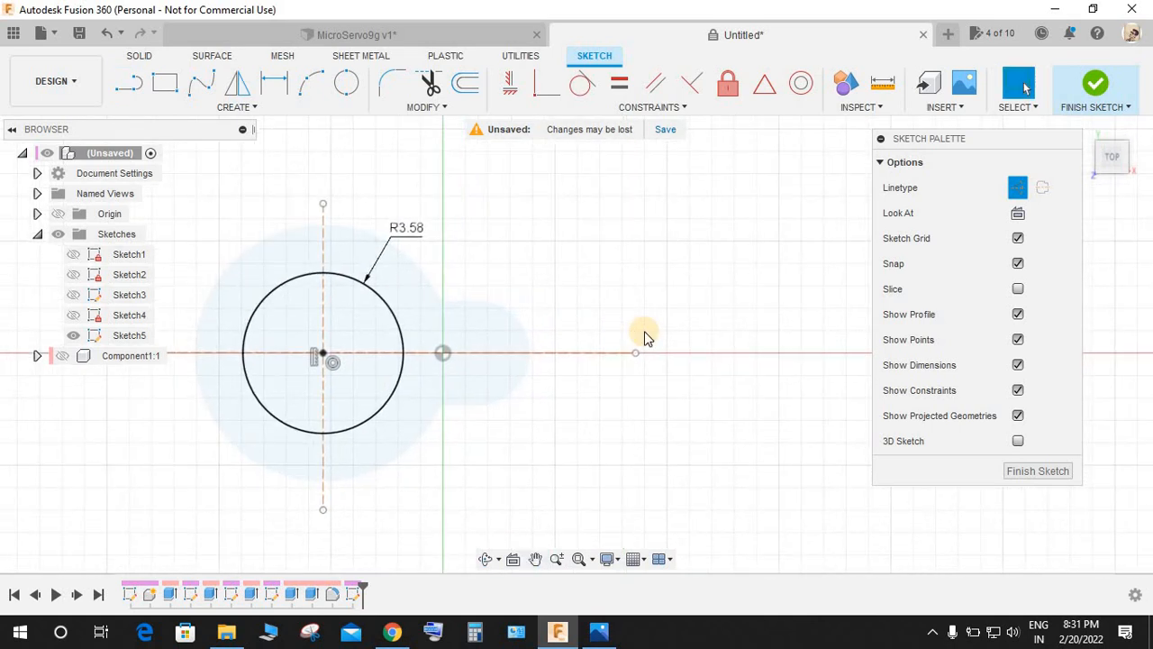
{"action": "key", "text": "c"}
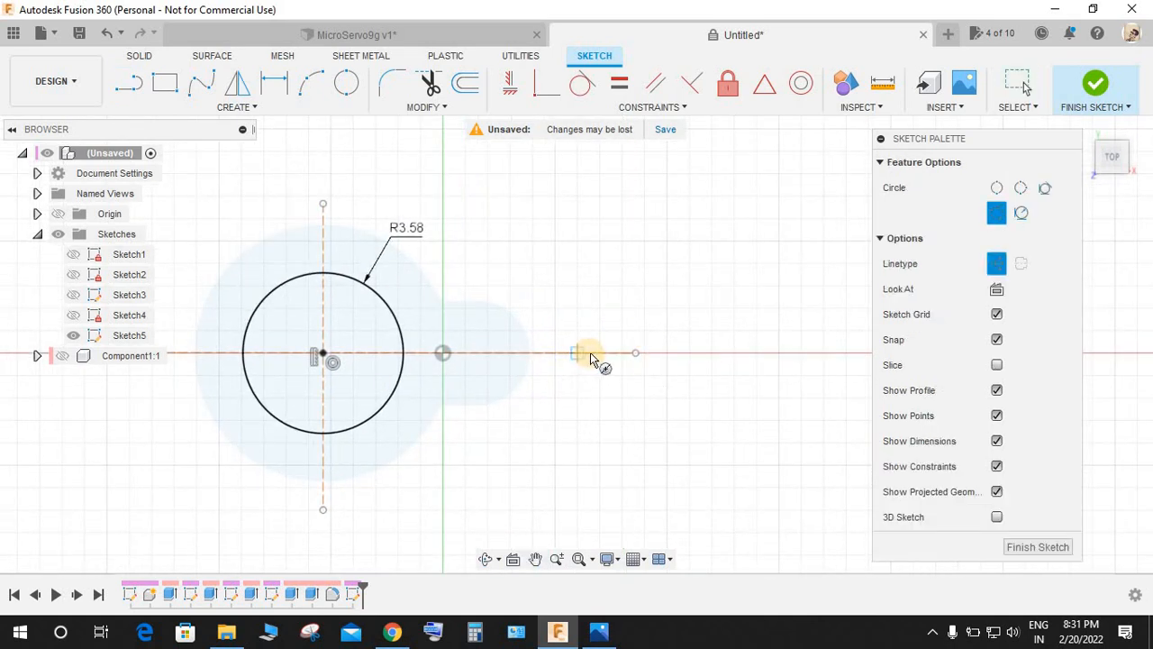
{"action": "left_click", "coordinate": [590, 352]}
{"action": "key", "text": "x"}
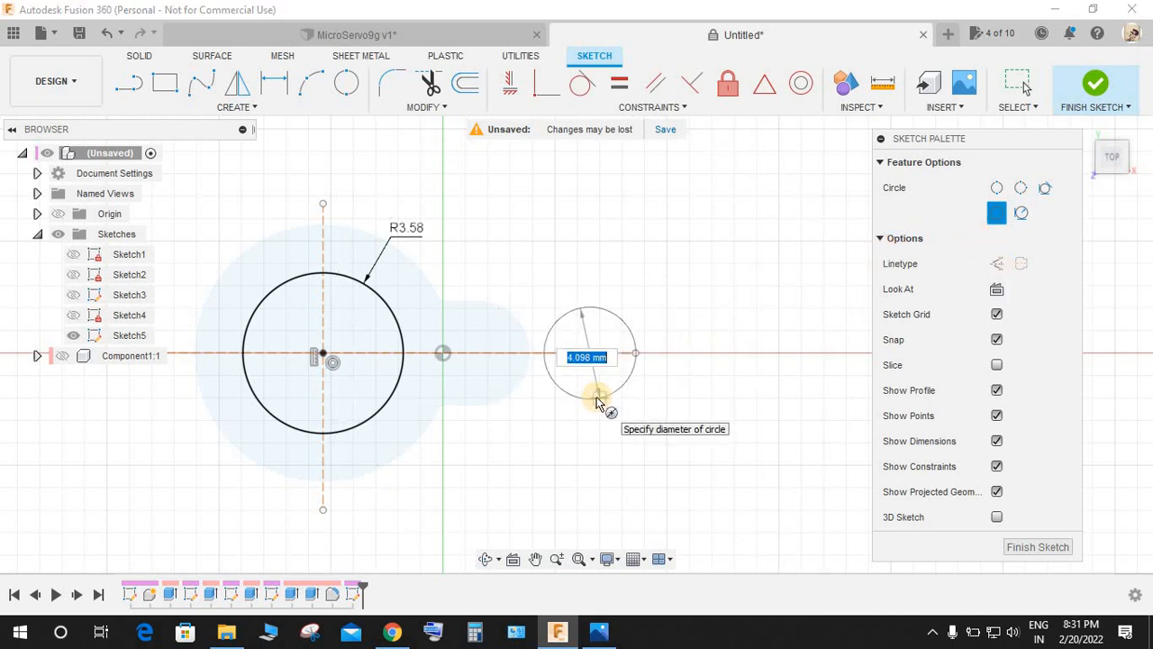
{"action": "left_click", "coordinate": [596, 400]}
{"action": "key", "text": "Escape"}
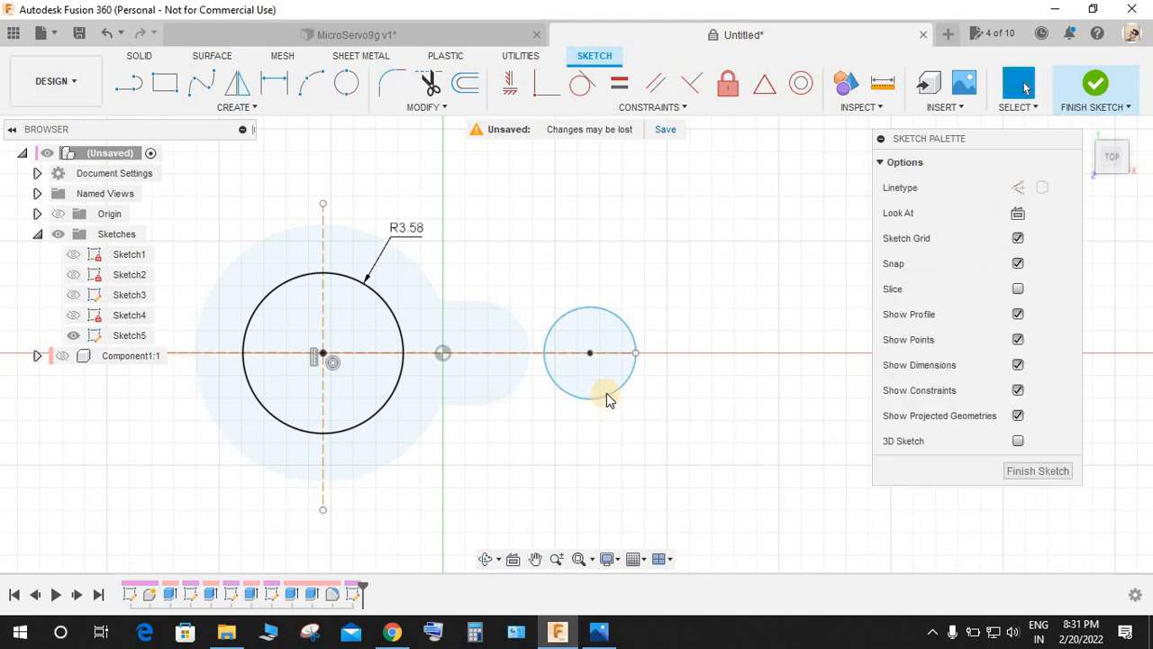
Dimension the new circle's diameter as 4 mm.
{"action": "key", "text": "d"}
{"action": "left_click", "coordinate": [607, 393]}
{"action": "left_click", "coordinate": [657, 430]}
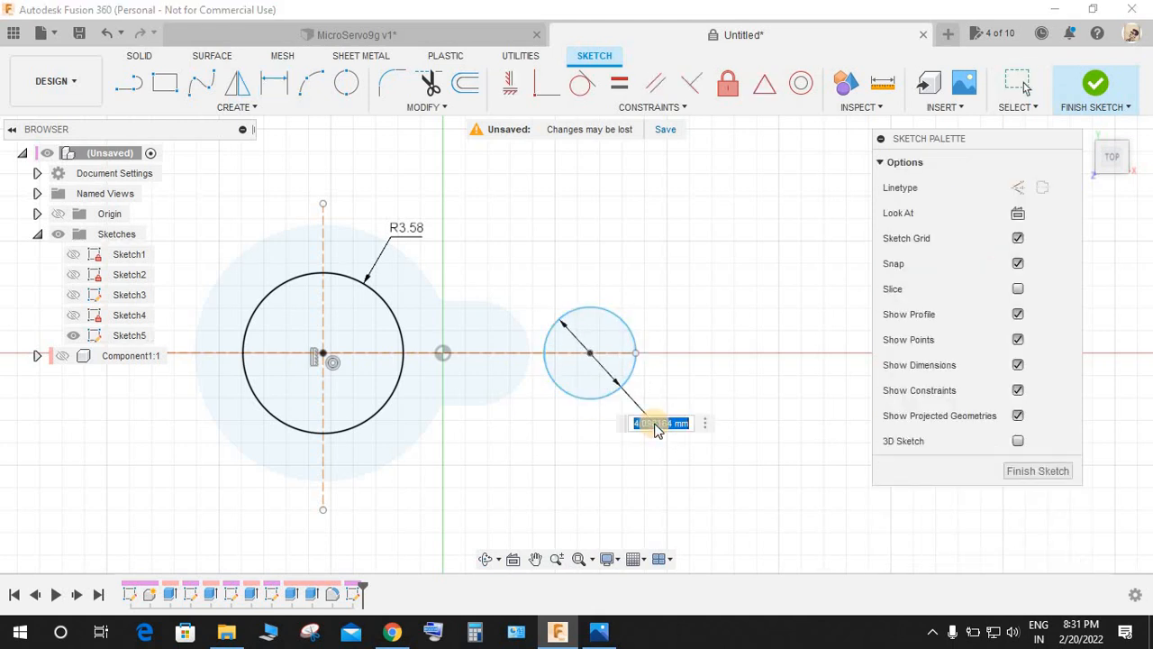
{"action": "type", "text": "4"}
{"action": "key", "text": "Return"}
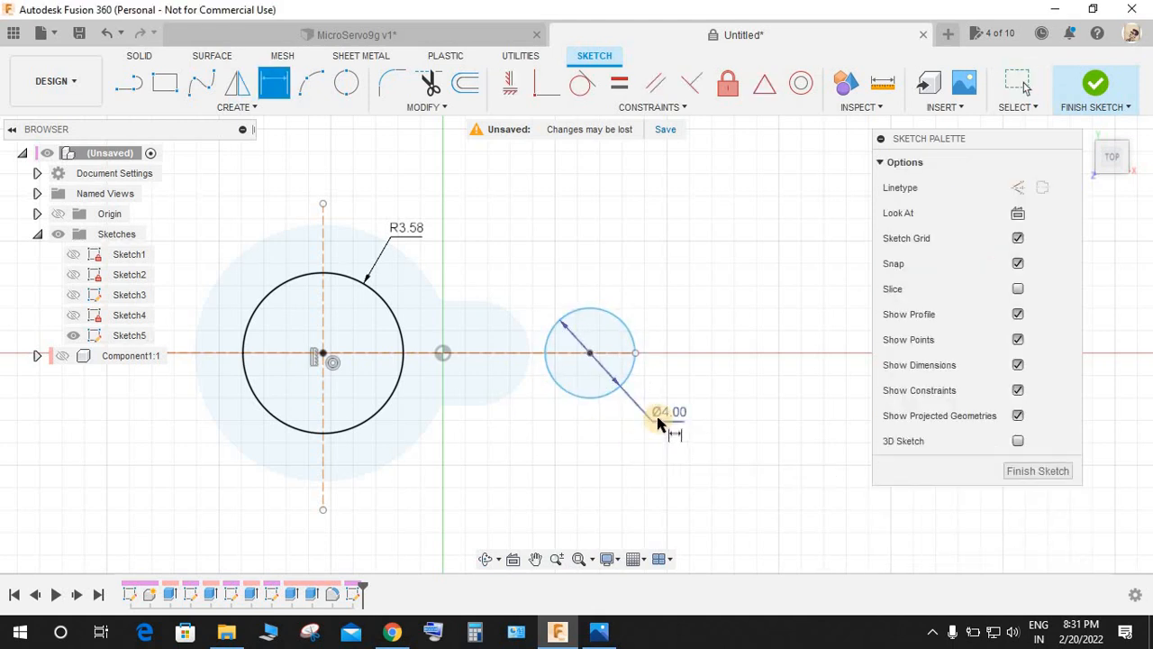
Set the distance between the centres of the R3.58 circle and the 4 mm circle to 14 mm.
{"action": "left_click", "coordinate": [325, 356]}
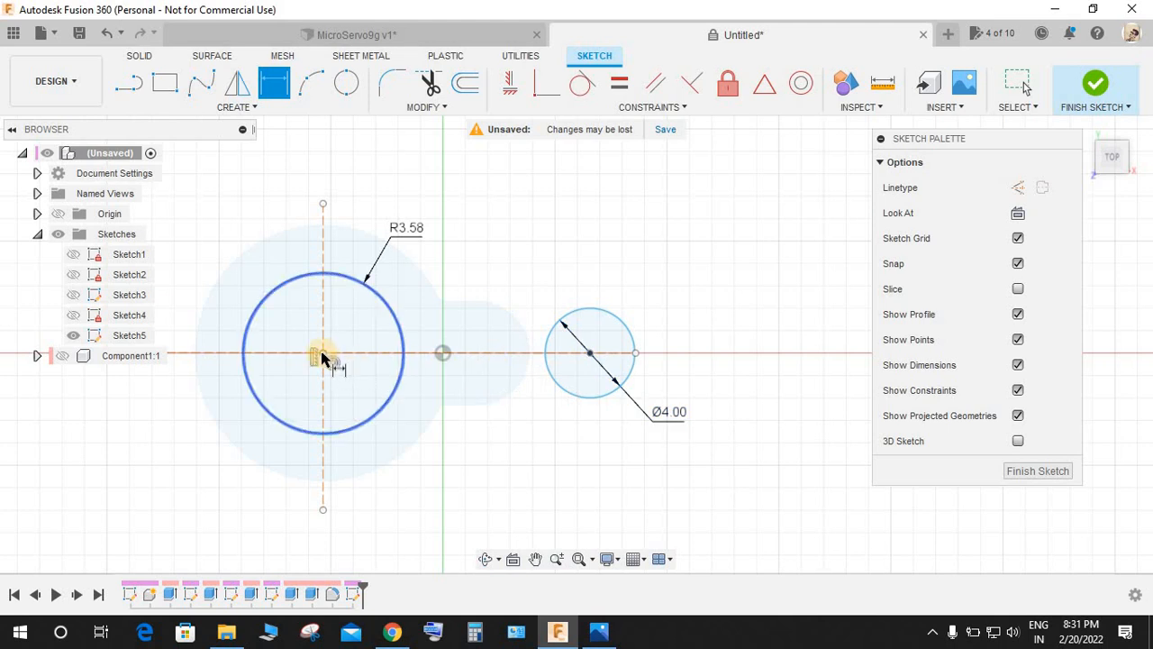
{"action": "left_click", "coordinate": [590, 354]}
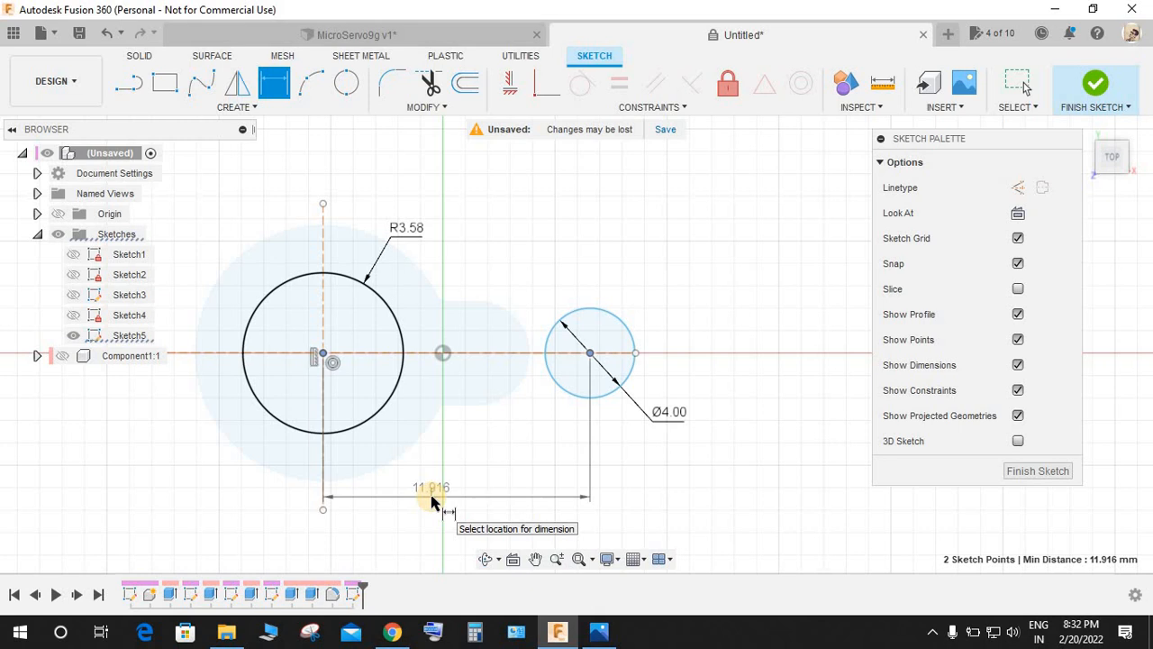
{"action": "left_click", "coordinate": [438, 502]}
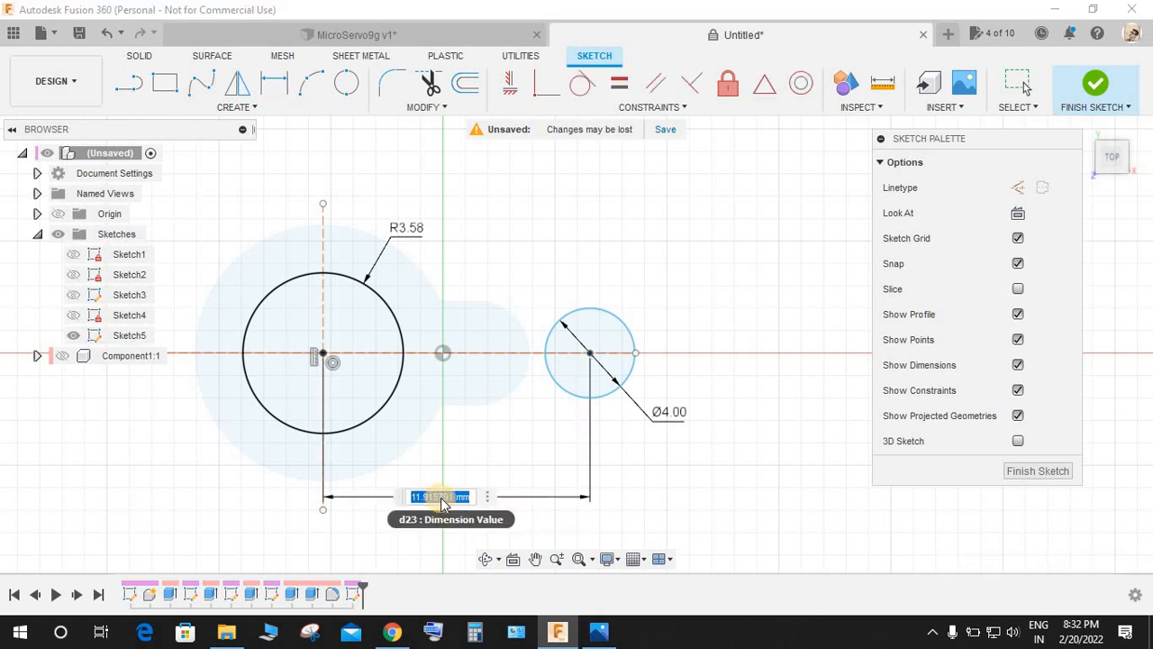
{"action": "type", "text": "14"}
{"action": "key", "text": "Return"}
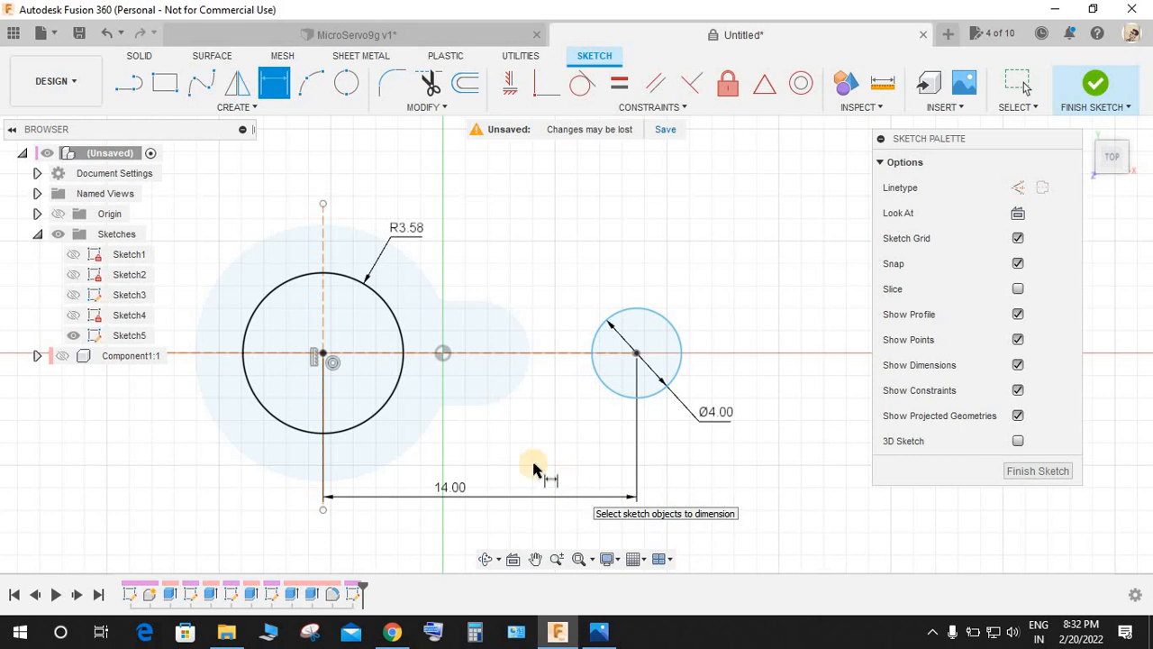
Connect the upper sides of the two circles with a straight line and constrain it tangent to both circles.
{"action": "left_click", "coordinate": [129, 83]}
{"action": "left_click", "coordinate": [350, 275]}
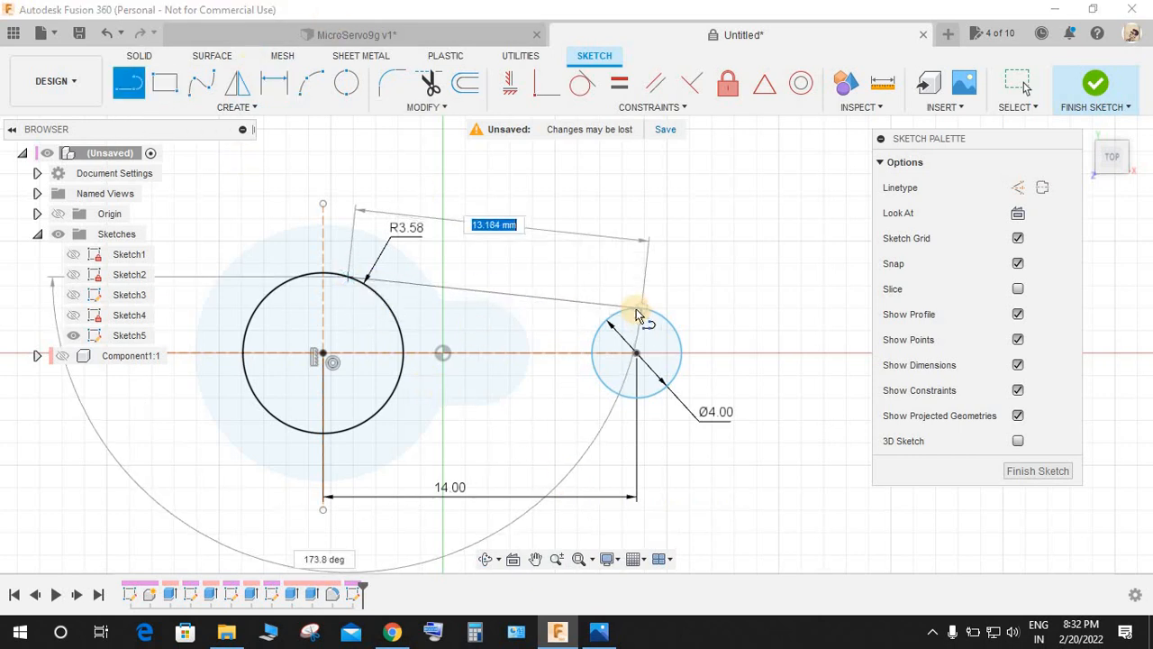
{"action": "left_click", "coordinate": [637, 309]}
{"action": "left_click", "coordinate": [582, 83]}
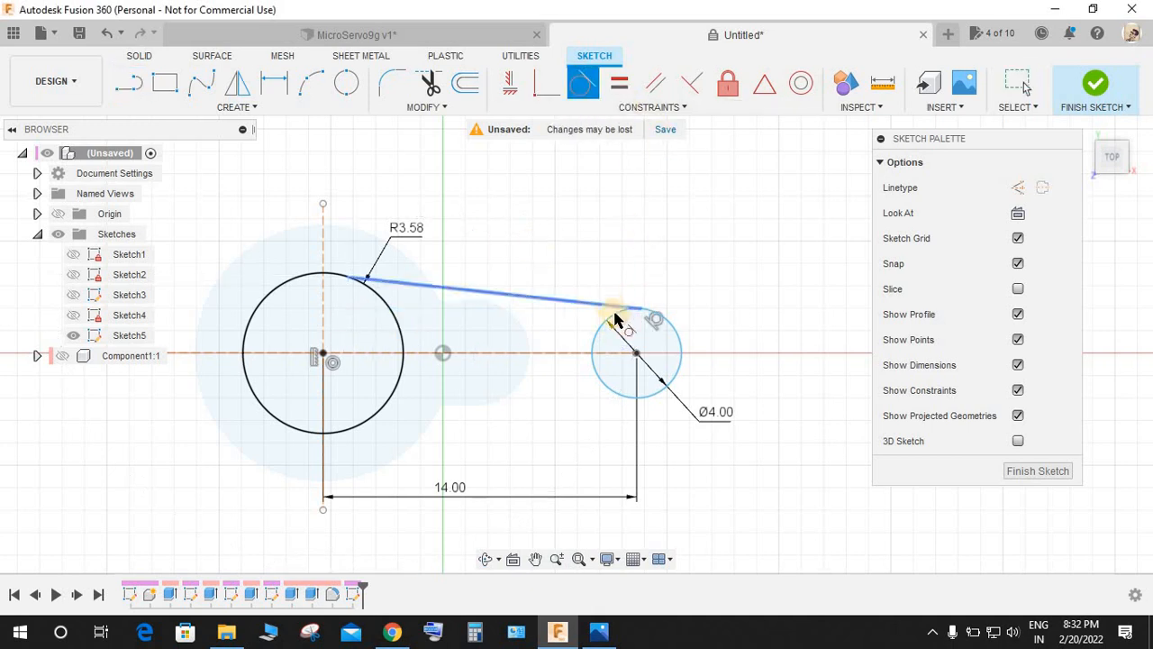
{"action": "left_click", "coordinate": [379, 292]}
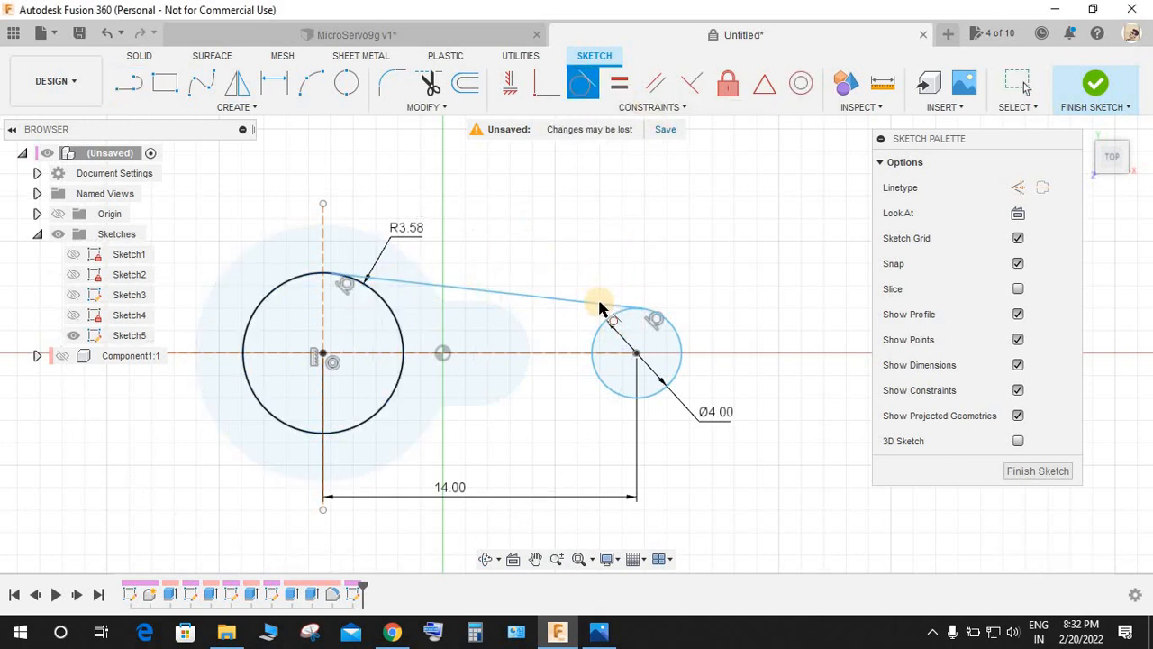
{"action": "left_click", "coordinate": [597, 304]}
{"action": "key", "text": "Escape"}
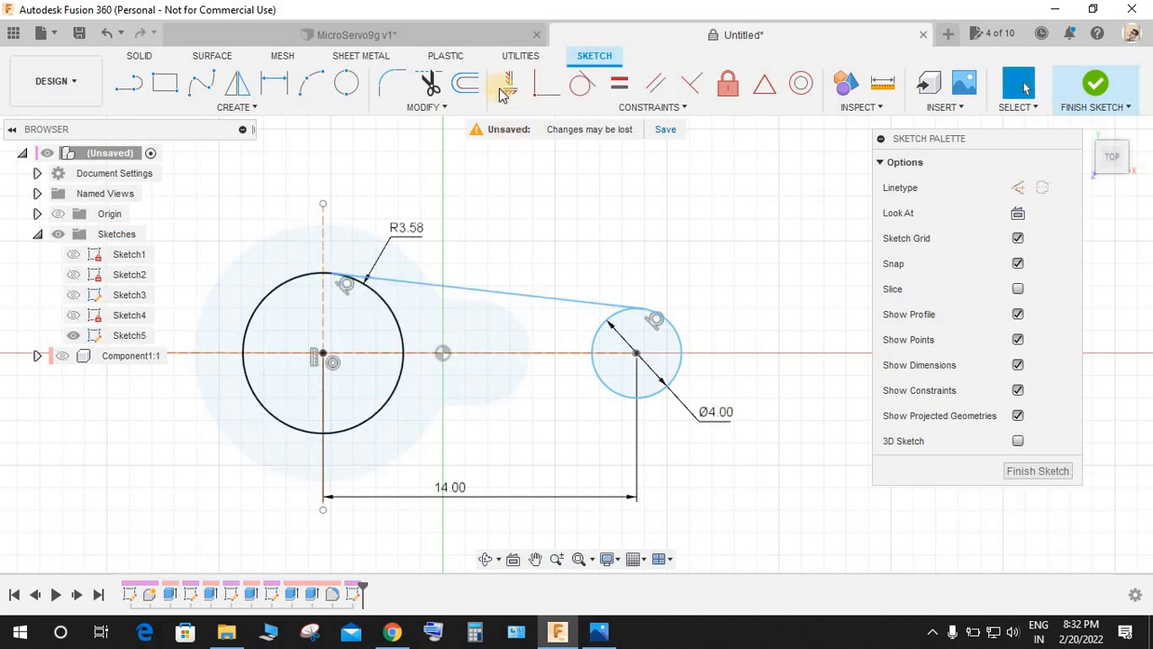
Mirror the tangent line about the horizontal construction line to form the arm's lower edge.
{"action": "left_click", "coordinate": [238, 86]}
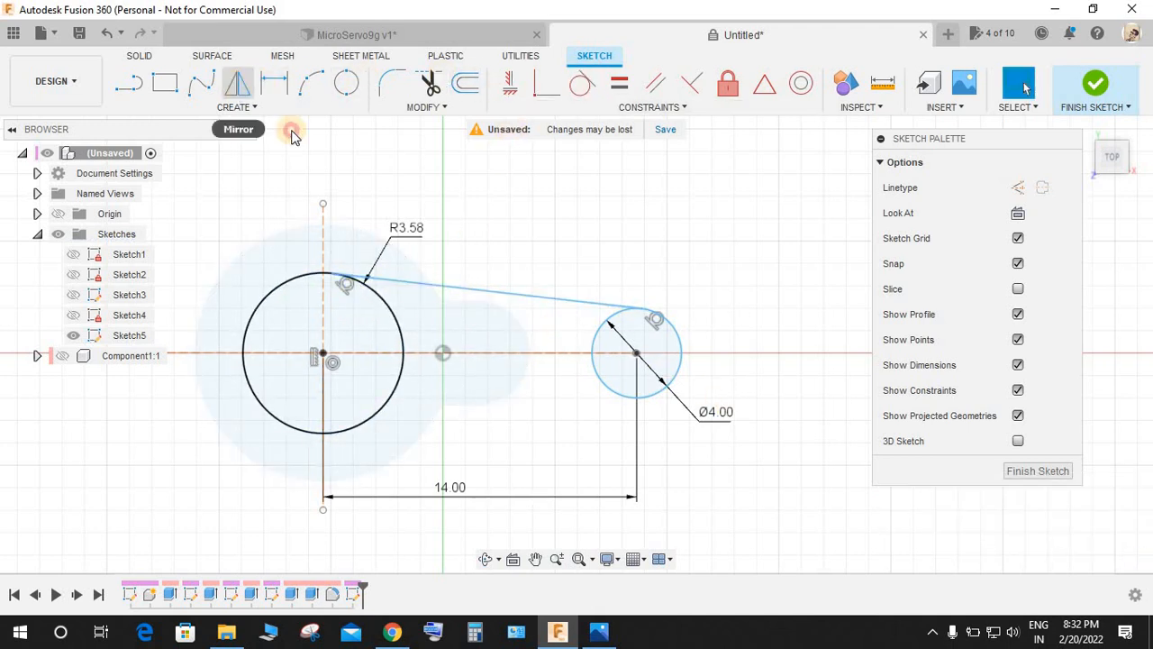
{"action": "left_click", "coordinate": [478, 292]}
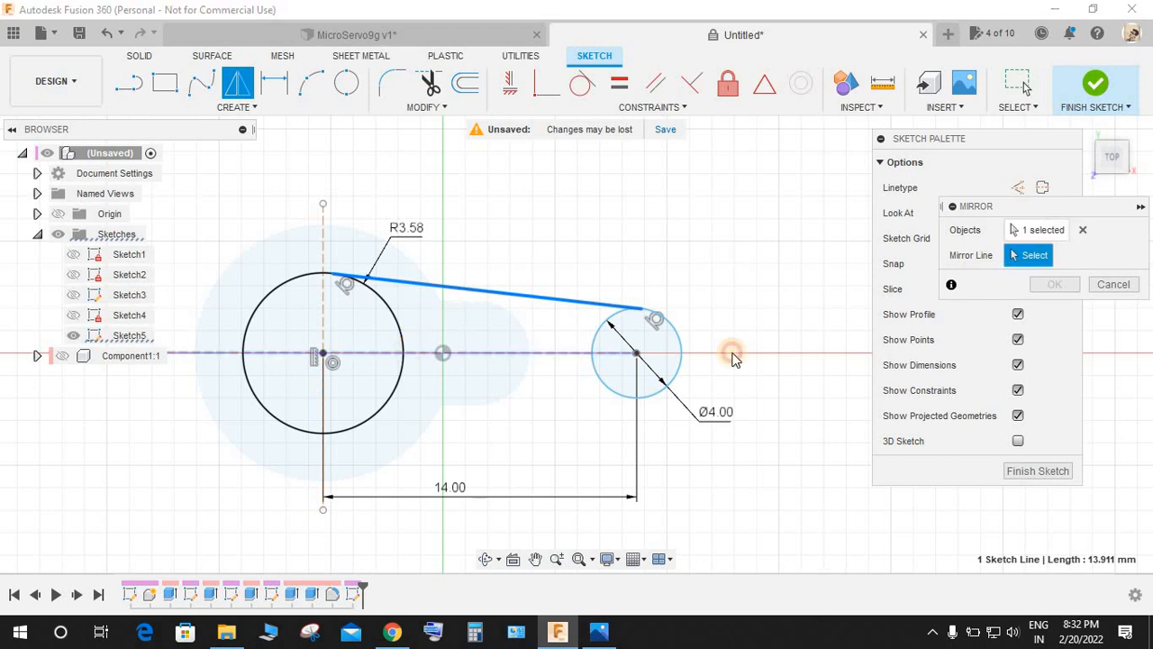
{"action": "left_click", "coordinate": [733, 353]}
{"action": "left_click", "coordinate": [1055, 284]}
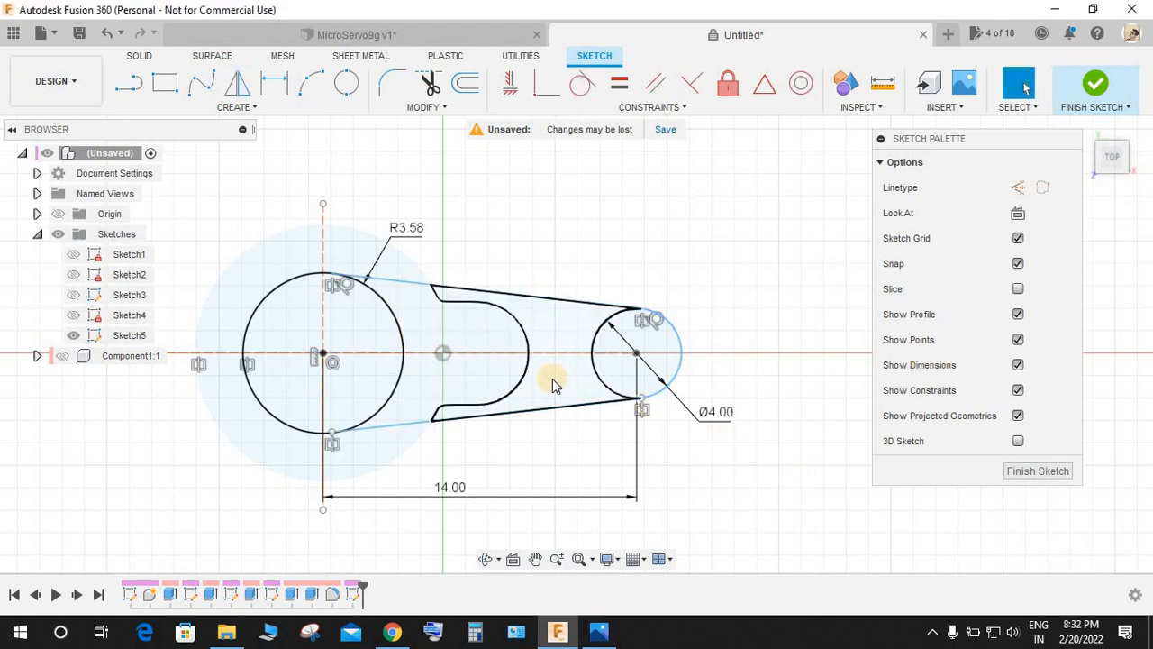
Stretch the end of the horizontal construction line past the 4 mm circle's centre and constrain the line horizontal.
{"action": "scroll", "coordinate": [635, 388], "scroll_direction": "up", "scroll_amount": 2}
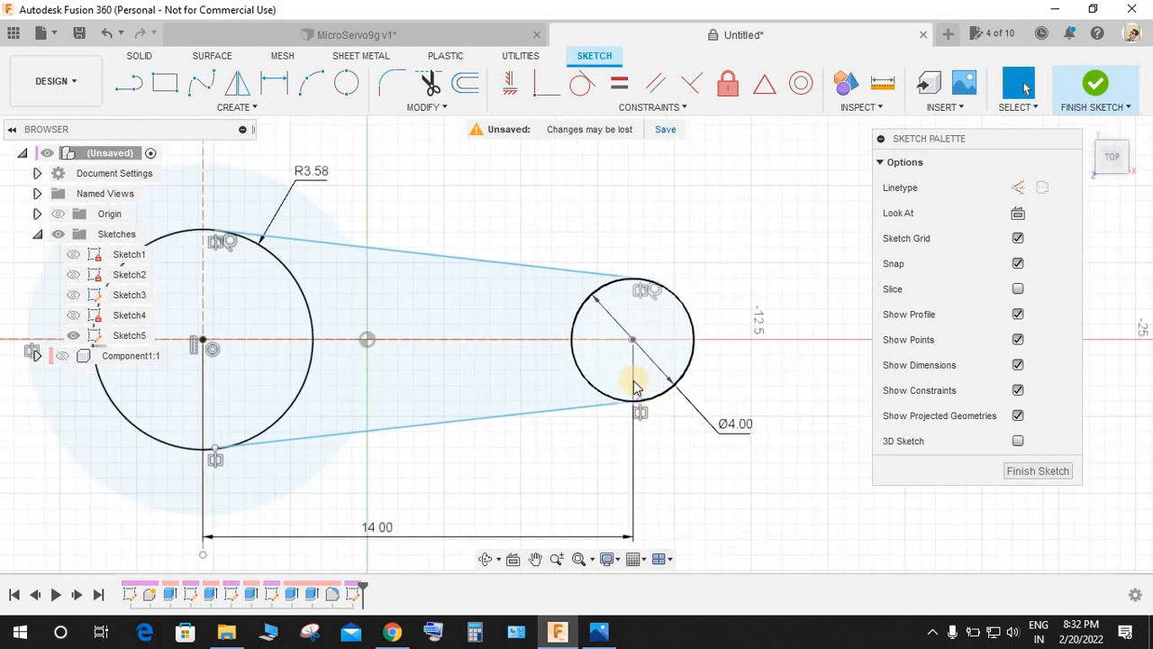
{"action": "key", "text": "c"}
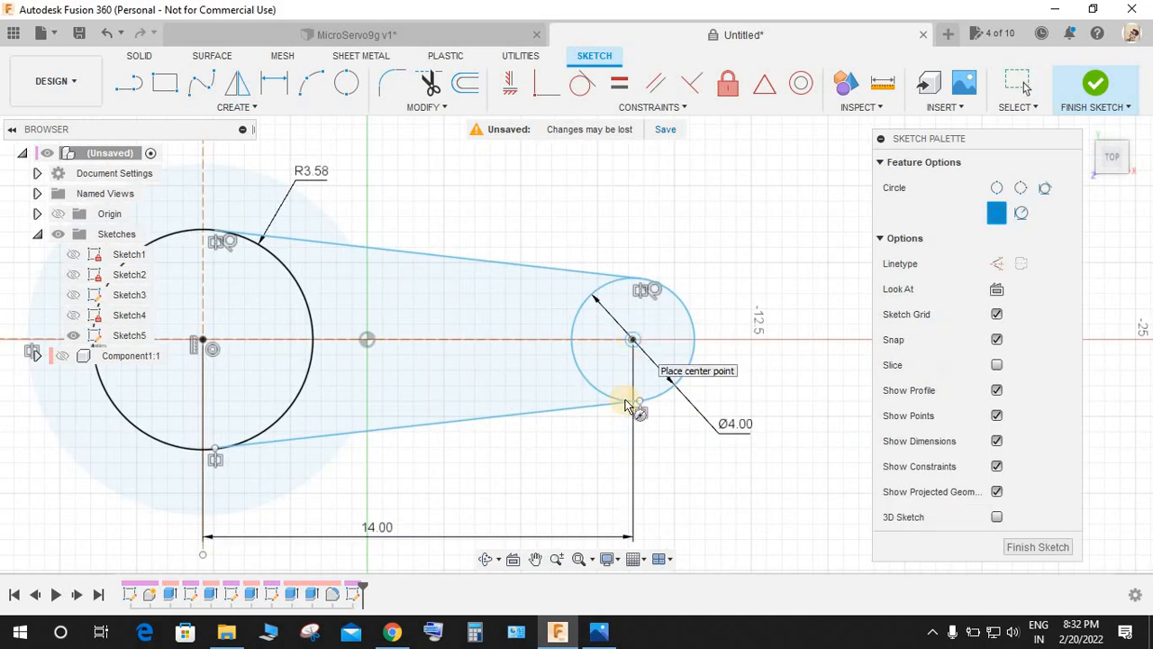
{"action": "scroll", "coordinate": [635, 378], "scroll_direction": "up", "scroll_amount": 4}
{"action": "scroll", "coordinate": [645, 354], "scroll_direction": "up", "scroll_amount": 4}
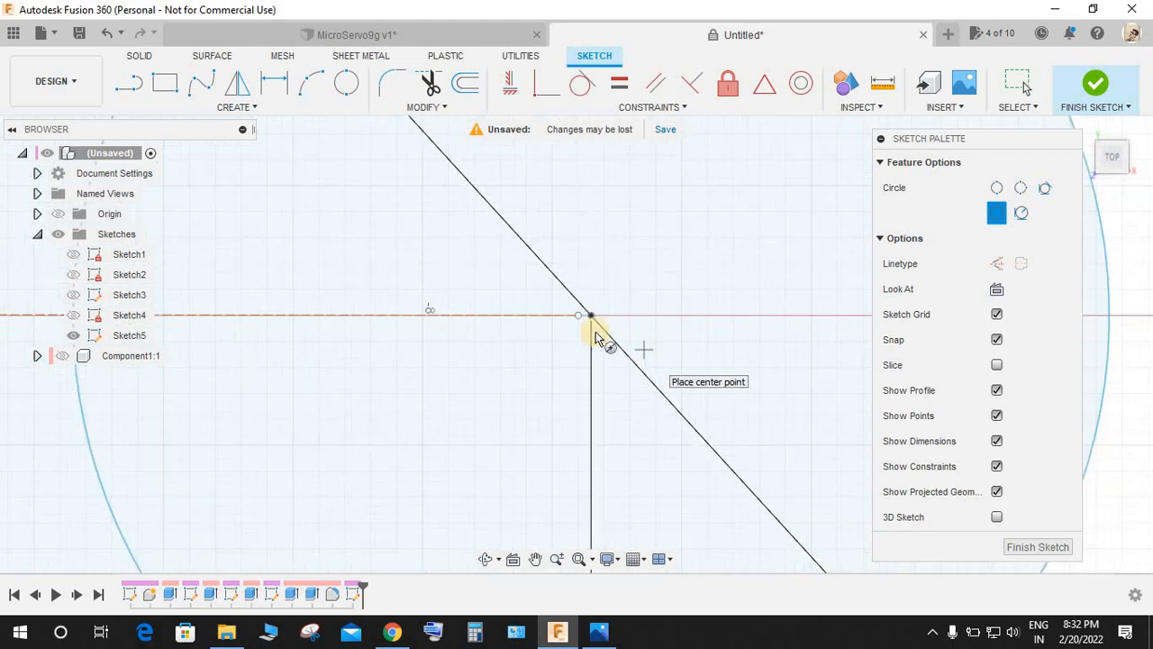
{"action": "key", "text": "Escape"}
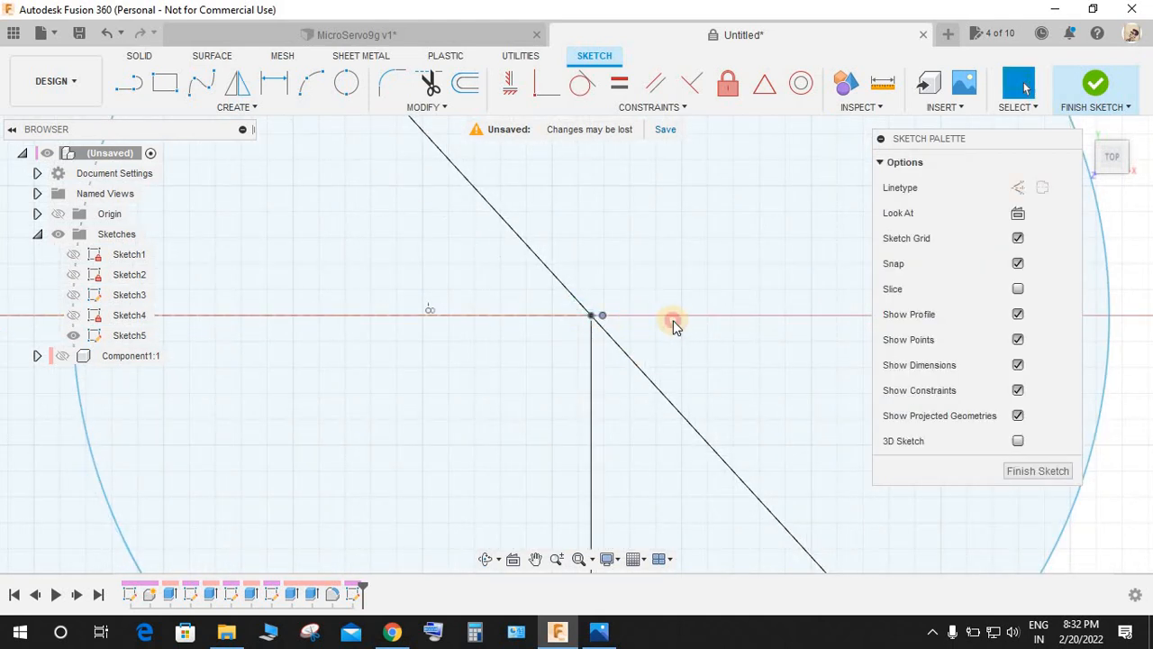
{"action": "mouse_move", "coordinate": [673, 320]}
{"action": "left_mouse_down"}
{"action": "mouse_move", "coordinate": [791, 327]}
{"action": "mouse_move", "coordinate": [799, 314]}
{"action": "left_mouse_up"}
{"action": "left_click", "coordinate": [775, 312]}
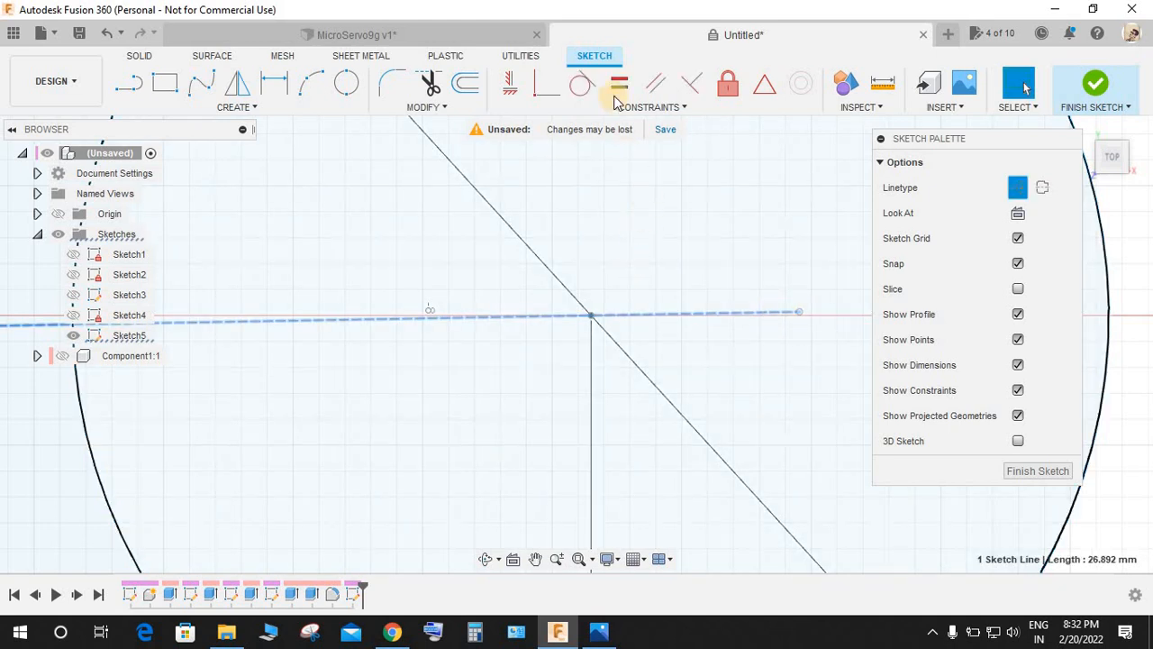
{"action": "left_click", "coordinate": [510, 83]}
{"action": "scroll", "coordinate": [600, 264], "scroll_direction": "down", "scroll_amount": 3}
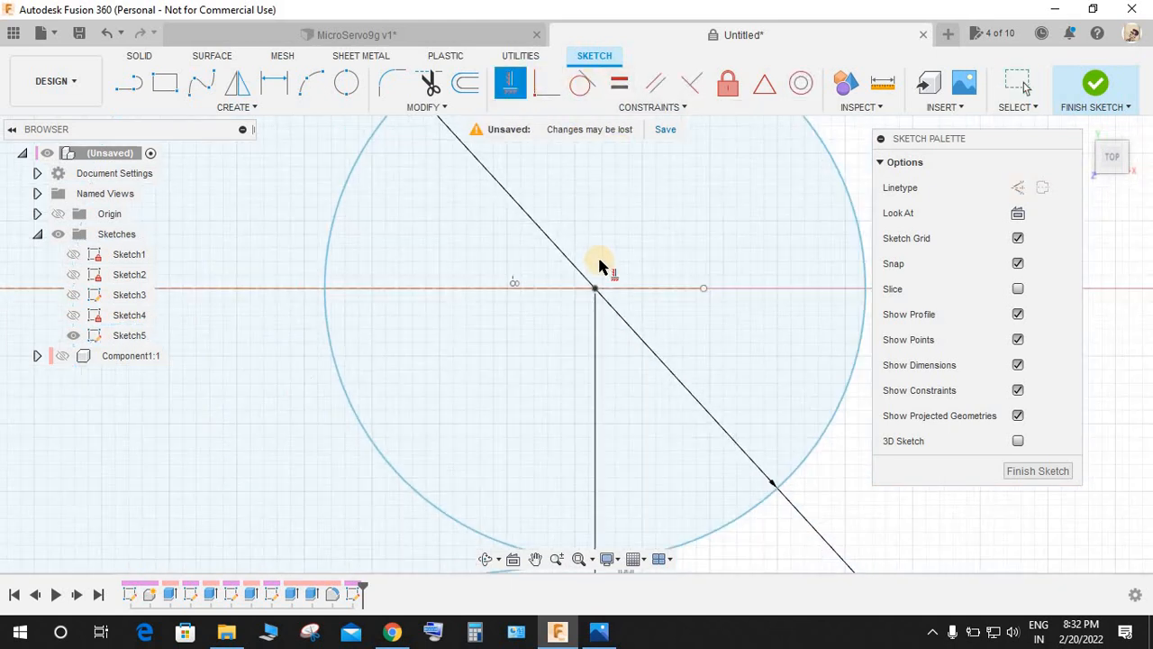
{"action": "scroll", "coordinate": [600, 264], "scroll_direction": "down", "scroll_amount": 3}
{"action": "scroll", "coordinate": [540, 252], "scroll_direction": "up", "scroll_amount": 4}
{"action": "key", "text": "Escape"}
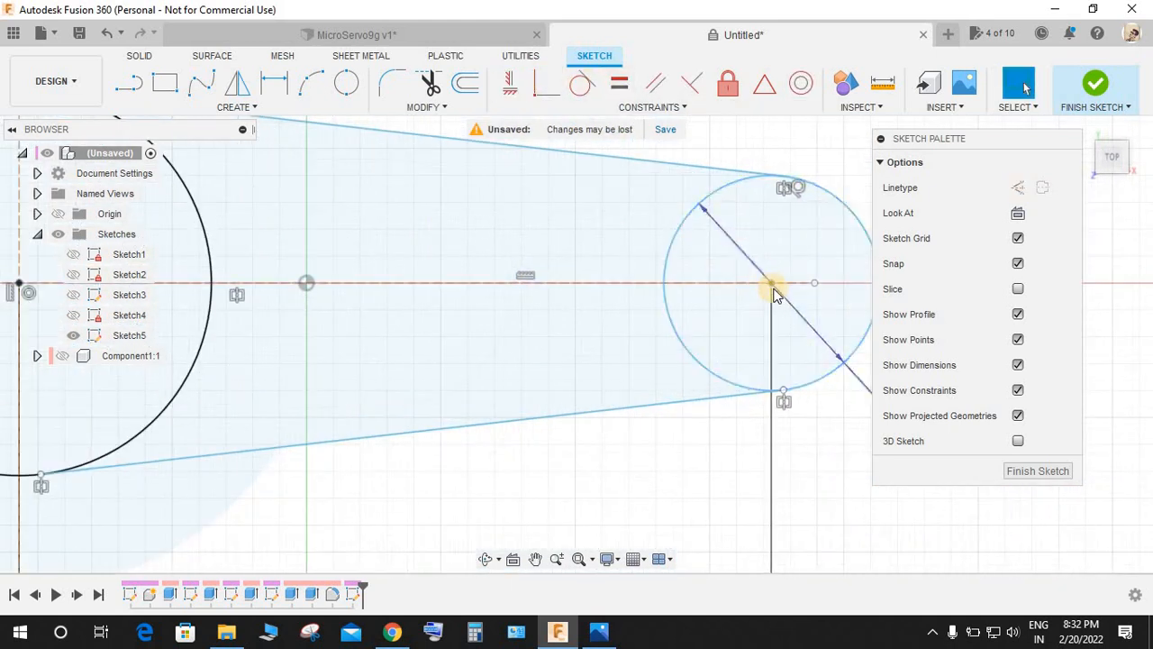
Draw a 1 mm diameter circle concentric with the 4 mm circle at the arm's tip.
{"action": "key", "text": "c"}
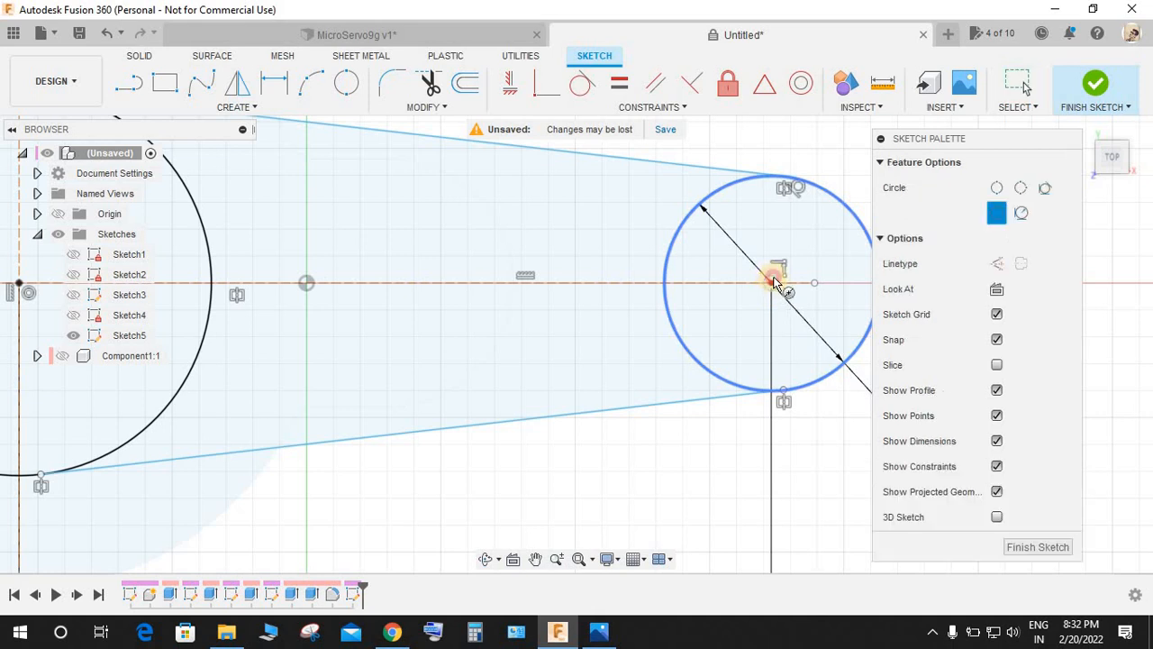
{"action": "left_click", "coordinate": [770, 285]}
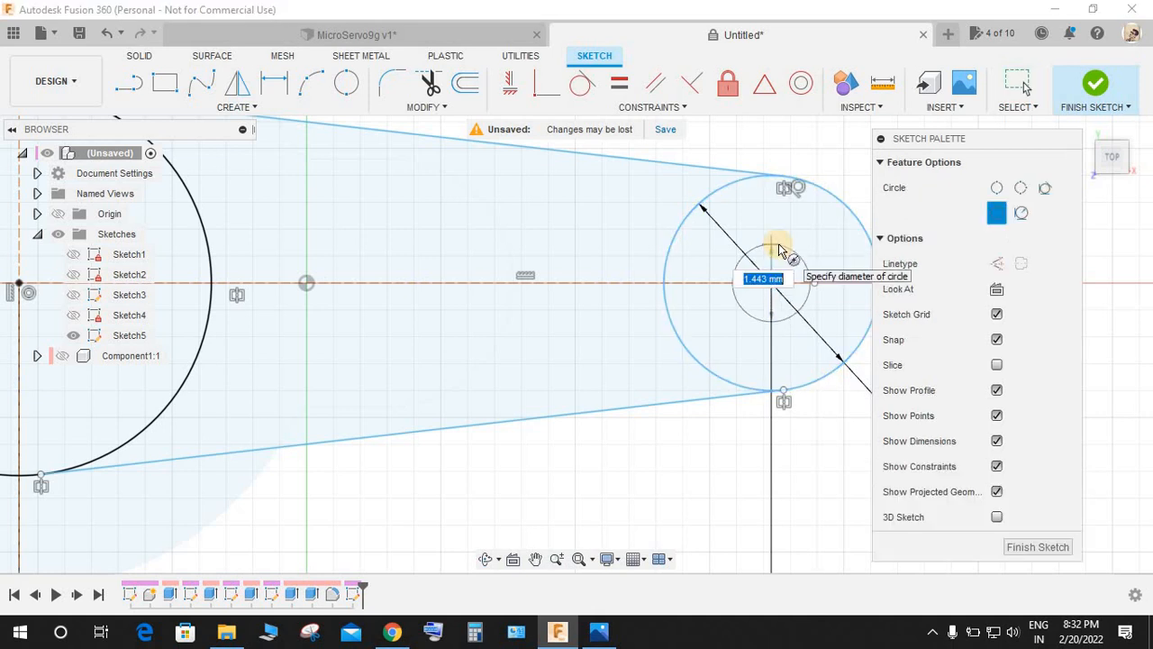
{"action": "type", "text": "1"}
{"action": "key", "text": "Return"}
{"action": "key", "text": "Escape"}
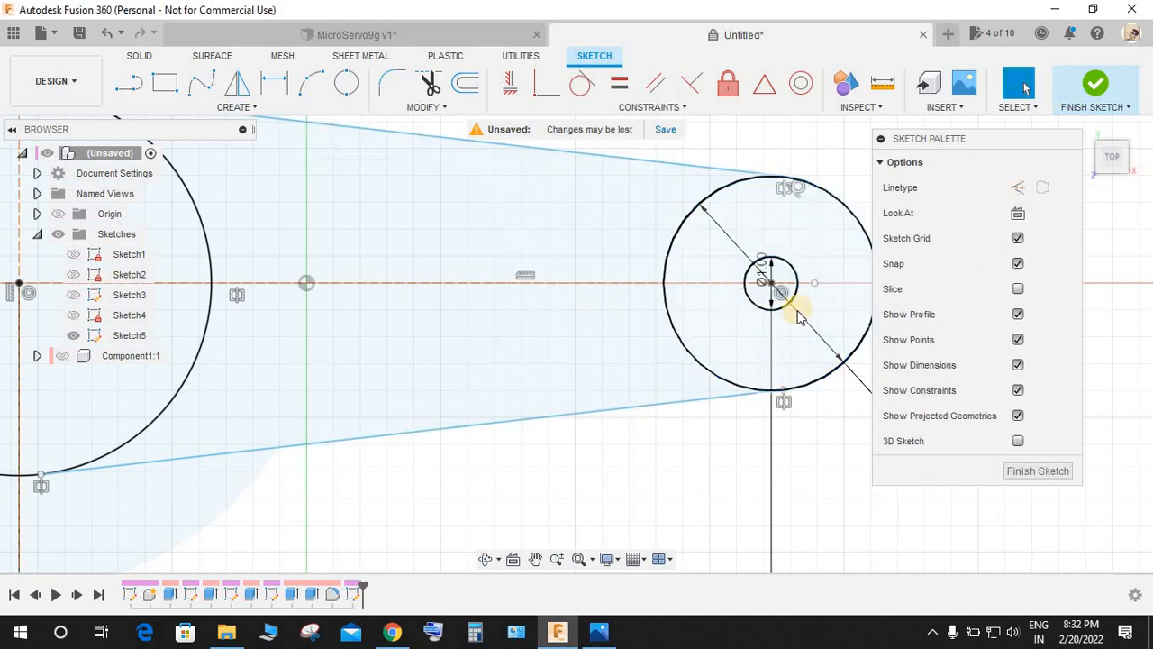
Start a rectangular pattern of the 1 mm circle with the horizontal construction line as its direction.
{"action": "left_click", "coordinate": [248, 109]}
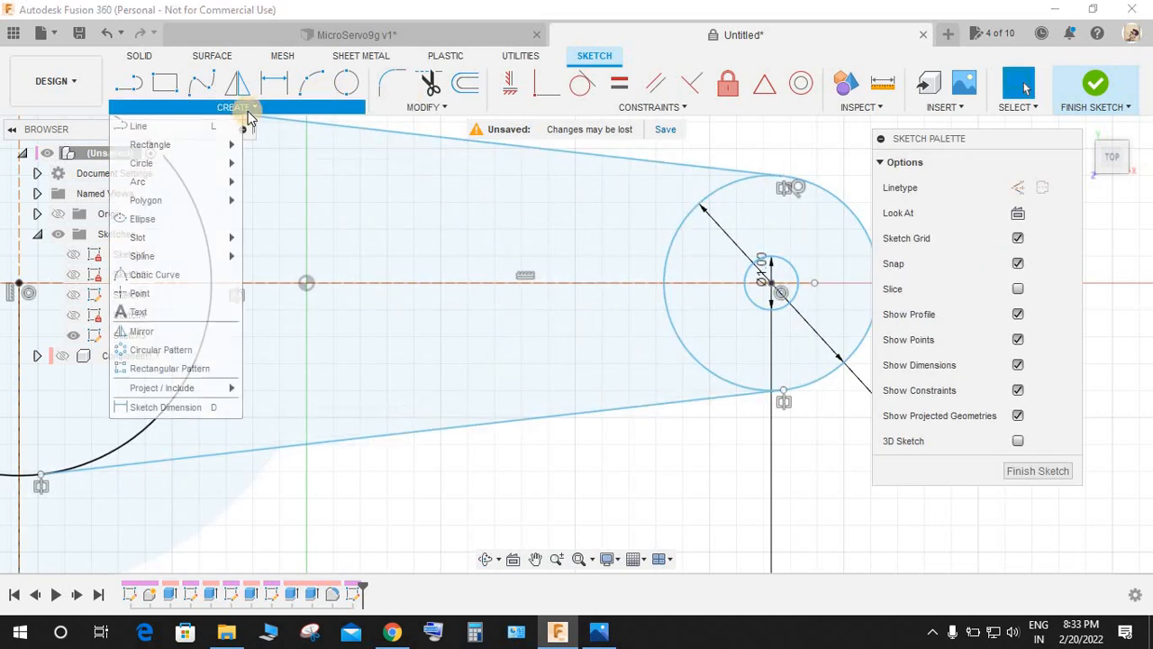
{"action": "left_click", "coordinate": [157, 368]}
{"action": "left_click", "coordinate": [759, 309]}
{"action": "left_click", "coordinate": [1047, 255]}
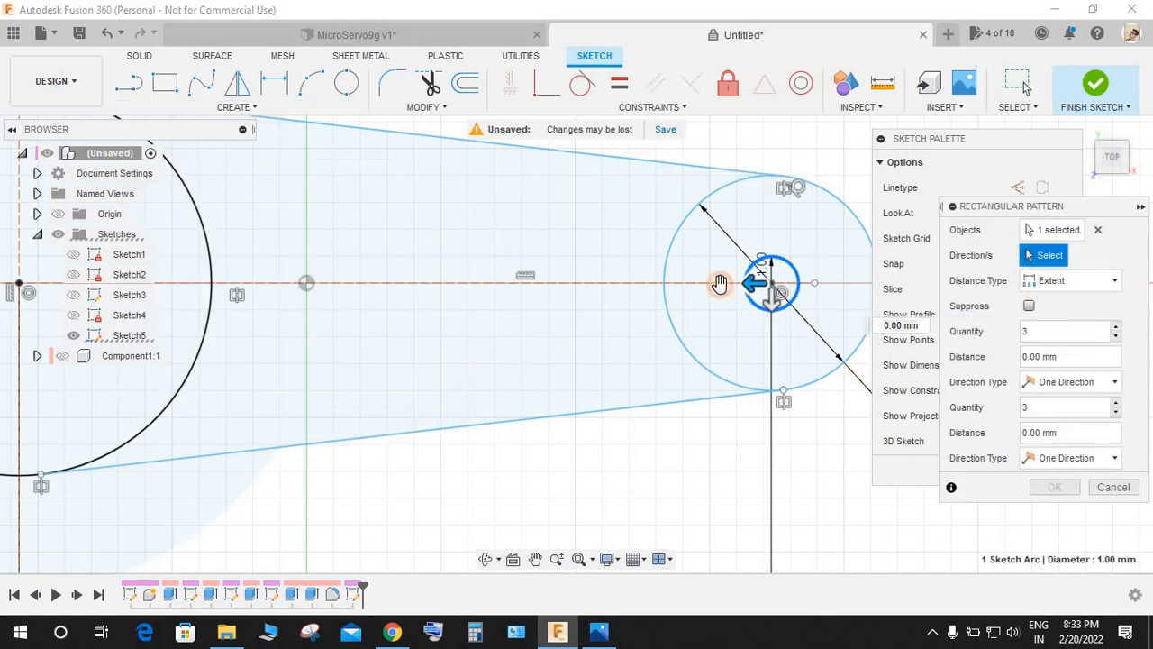
{"action": "left_click", "coordinate": [546, 284]}
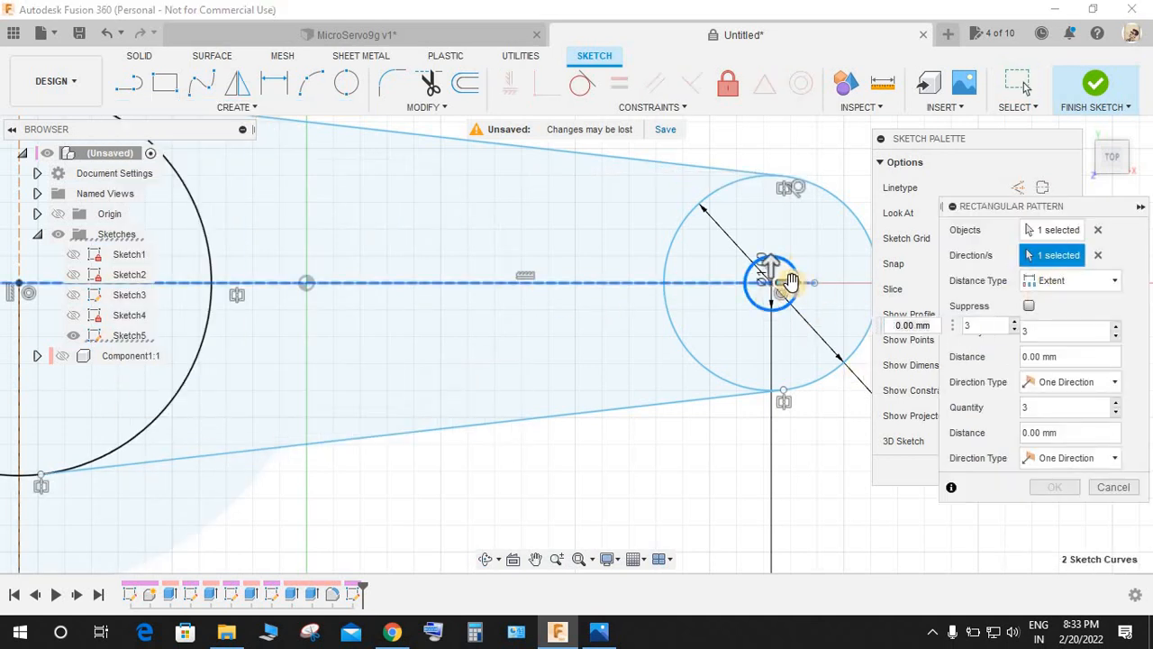
Pattern the small 1 mm circle along the horizontal centerline toward the central circle, with quantity 6 over an extent of -8 mm.
{"action": "left_click_drag", "start_coordinate": [776, 281], "coordinate": [468, 284]}
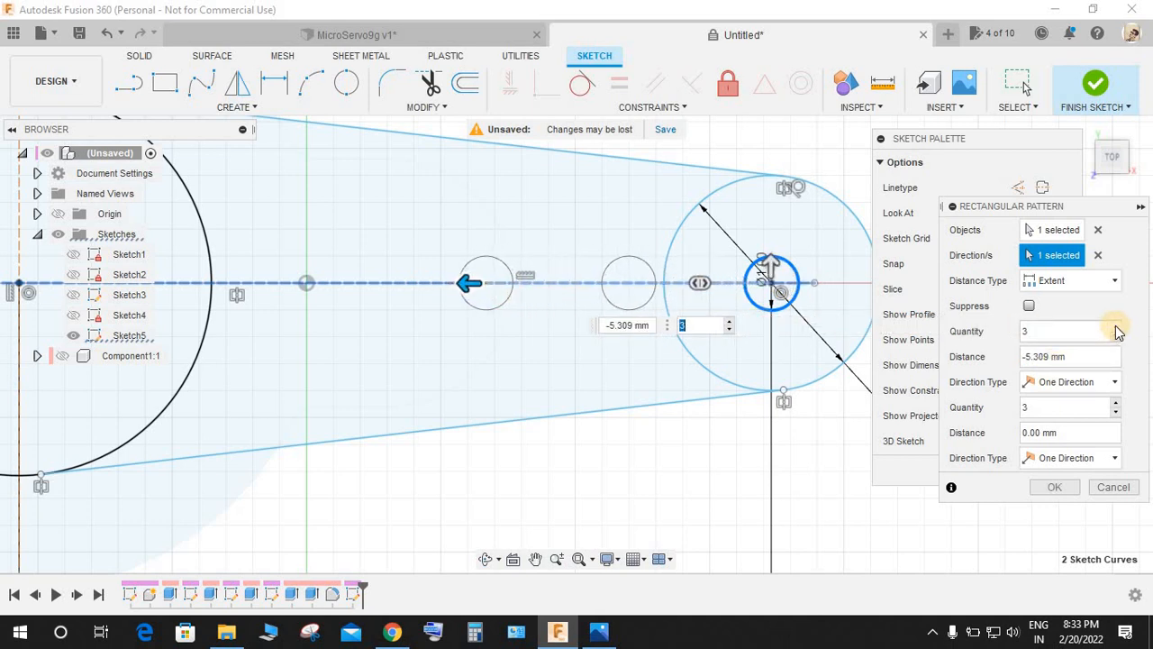
{"action": "left_click", "coordinate": [1116, 327]}
{"action": "left_click", "coordinate": [1116, 327]}
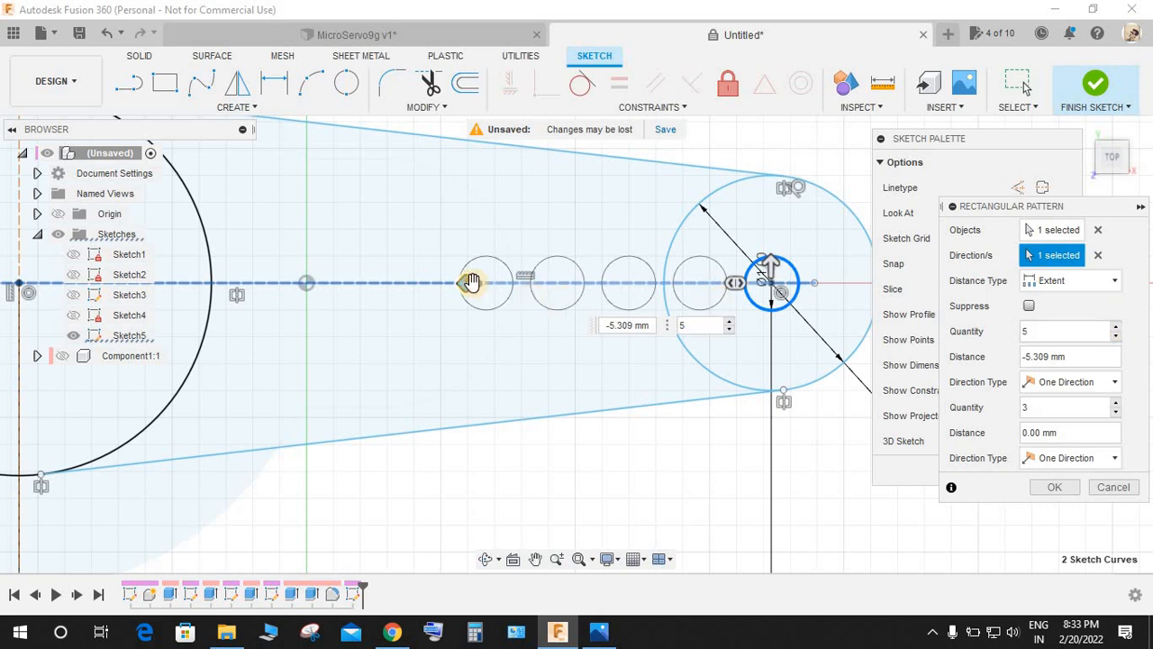
{"action": "left_click_drag", "start_coordinate": [470, 282], "coordinate": [307, 304]}
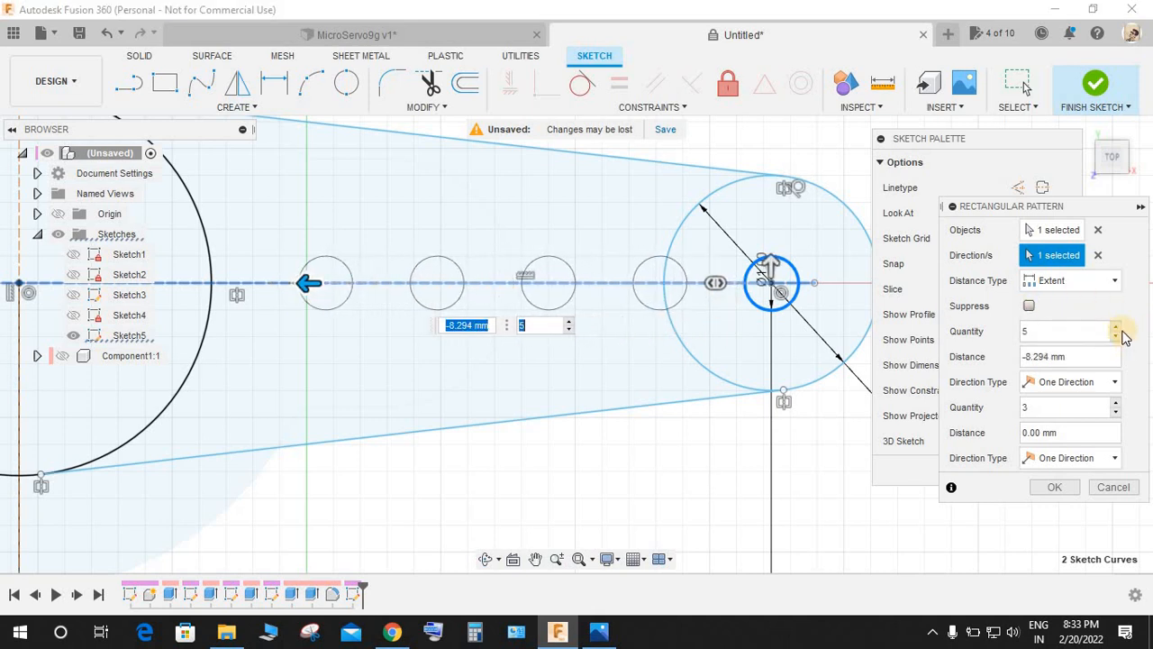
{"action": "left_click", "coordinate": [1116, 327]}
{"action": "left_click_drag", "start_coordinate": [301, 289], "coordinate": [295, 289]}
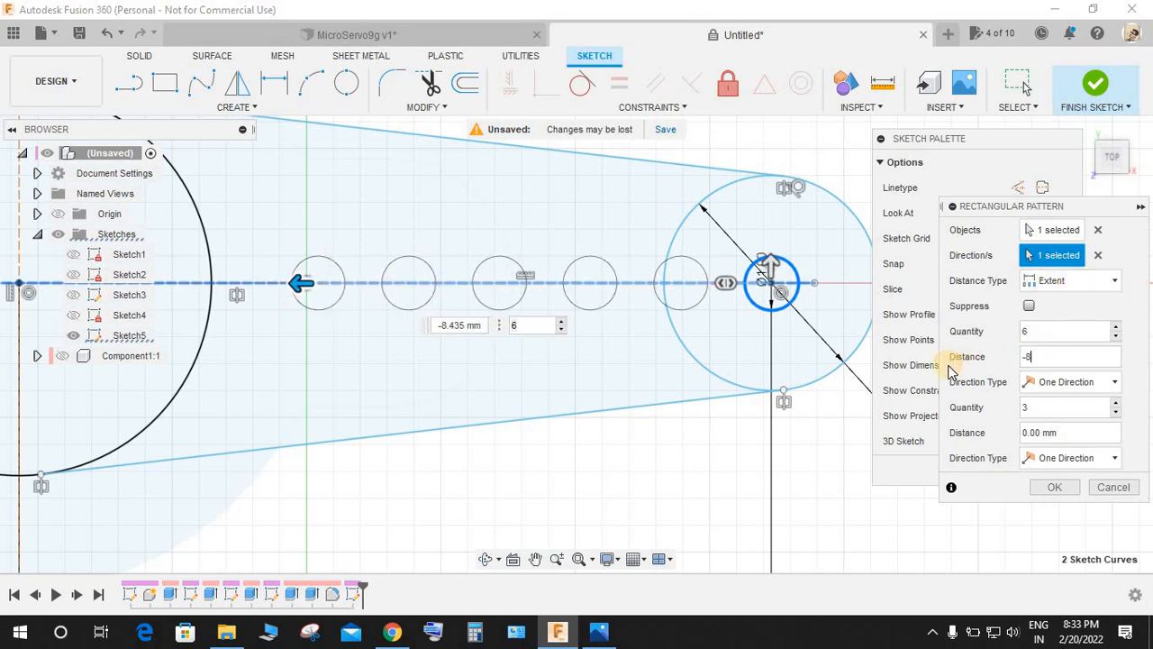
{"action": "left_click", "coordinate": [1049, 489]}
{"action": "scroll", "coordinate": [592, 465], "scroll_direction": "down", "scroll_amount": 3}
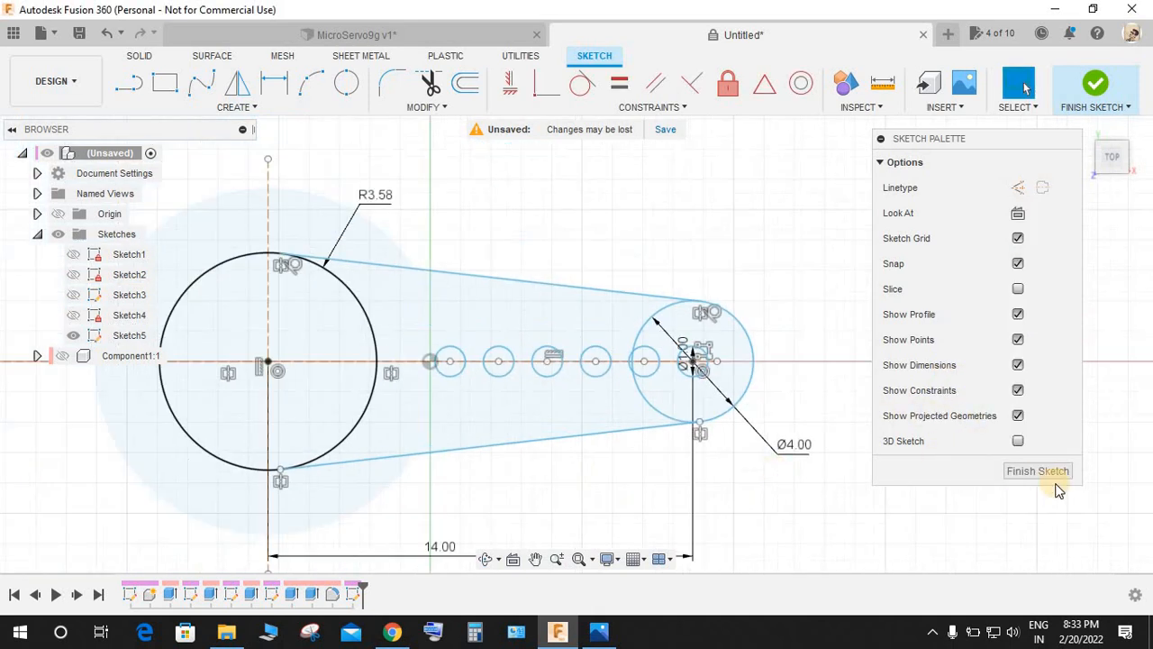
Mirror the six small holes, the 4 mm end circle and both tangent lines about the vertical centerline of the central circle.
{"action": "left_click", "coordinate": [233, 81]}
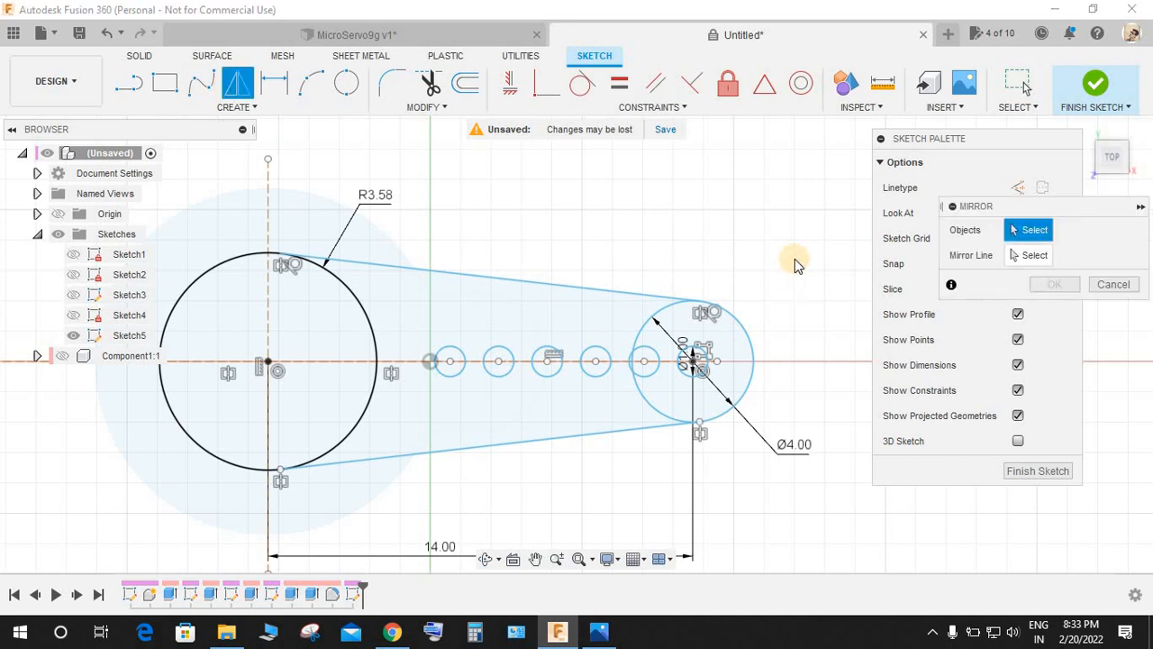
{"action": "mouse_move", "coordinate": [807, 248]}
{"action": "left_mouse_down"}
{"action": "mouse_move", "coordinate": [514, 420]}
{"action": "mouse_move", "coordinate": [404, 508]}
{"action": "mouse_move", "coordinate": [423, 496]}
{"action": "left_mouse_up"}
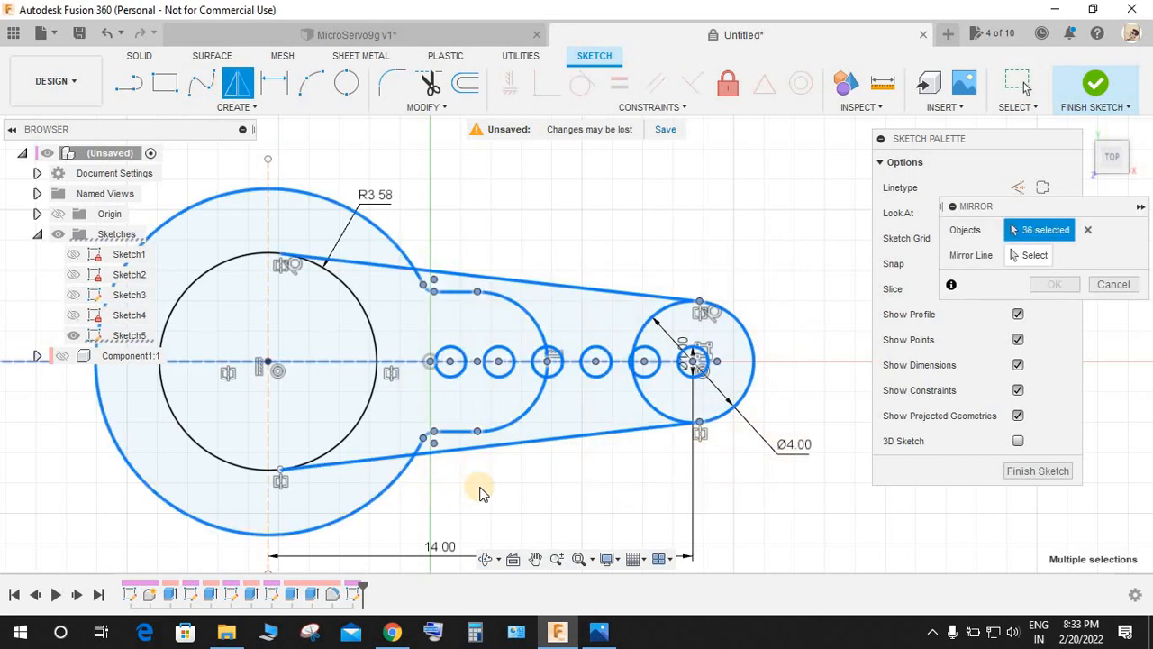
{"action": "left_click", "coordinate": [1090, 232]}
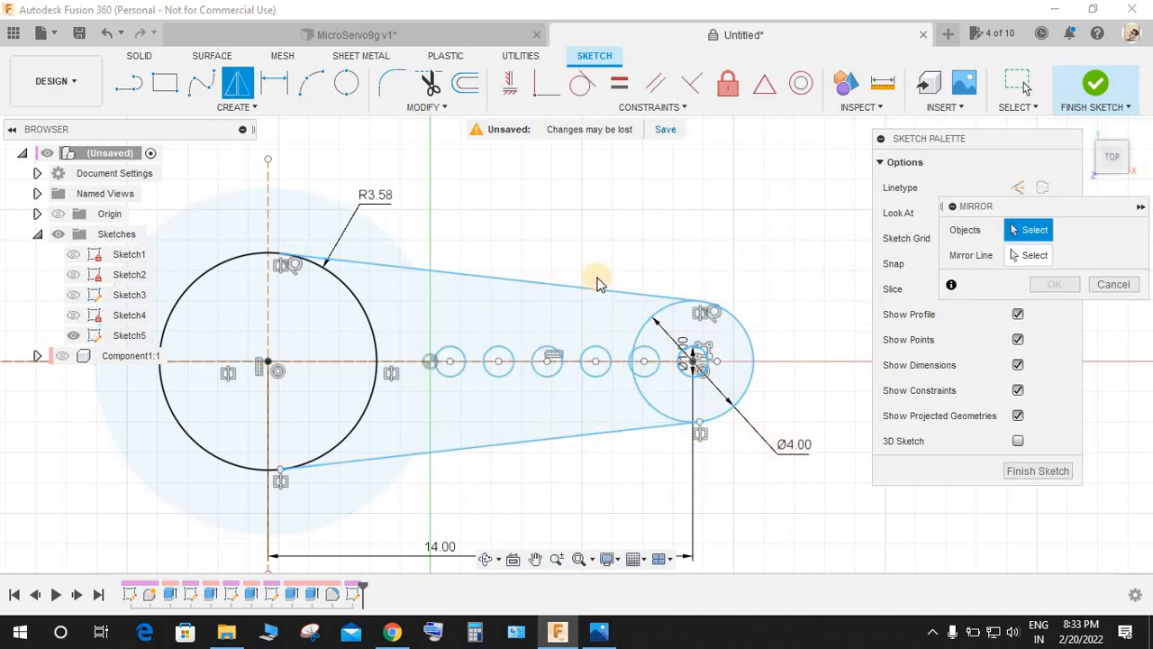
{"action": "left_click", "coordinate": [460, 352]}
{"action": "left_click", "coordinate": [502, 347]}
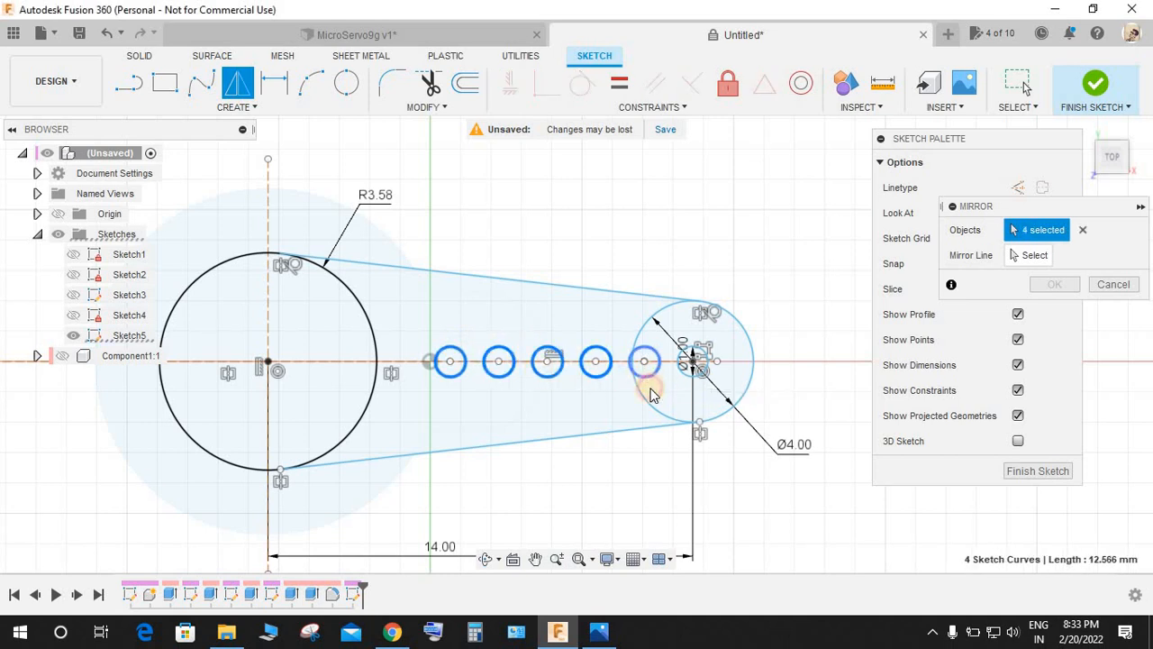
{"action": "left_click", "coordinate": [551, 445]}
{"action": "left_click", "coordinate": [507, 281]}
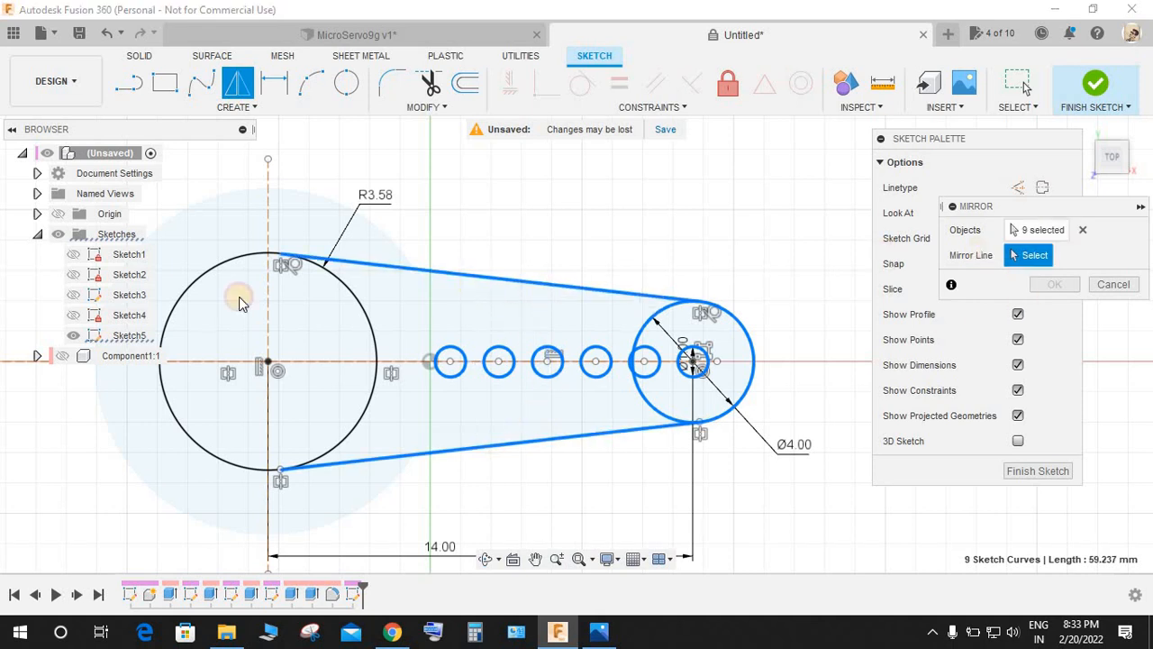
{"action": "left_click", "coordinate": [269, 290]}
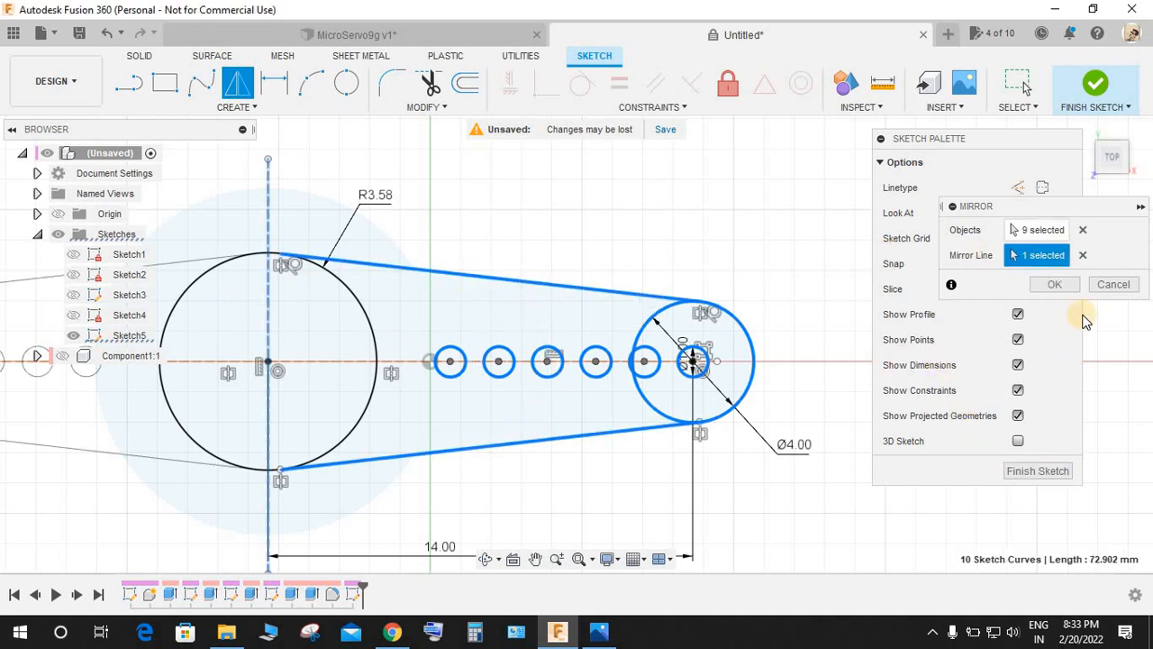
{"action": "left_click", "coordinate": [1054, 284]}
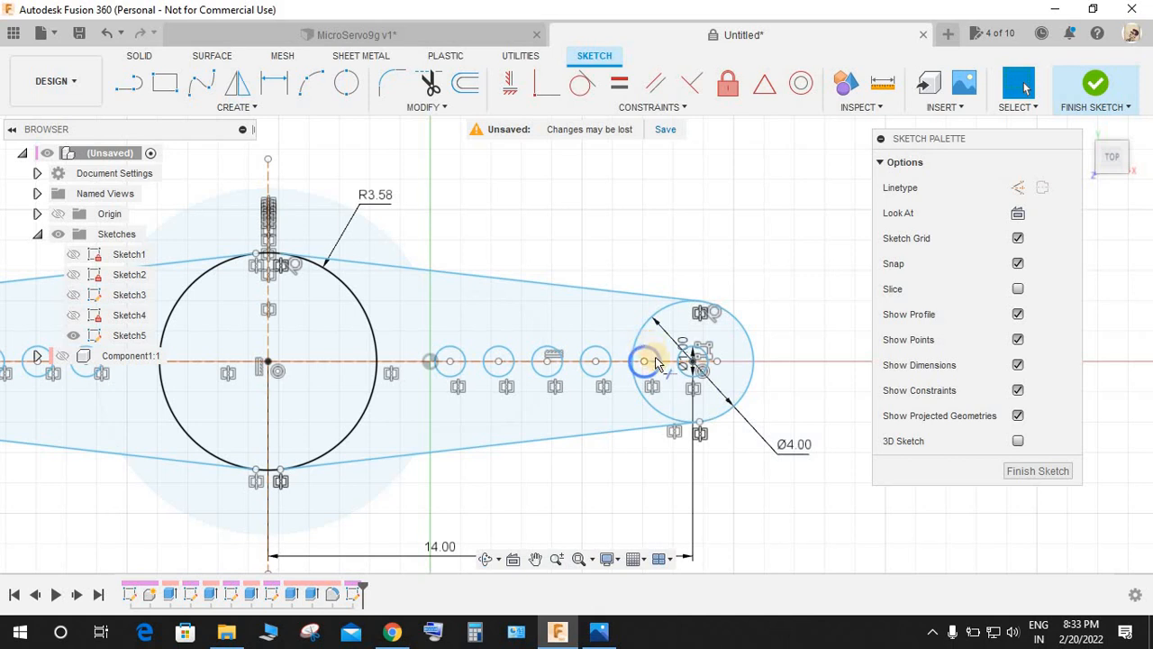
Trim away the inner arcs of the end circles on both arms so only the rounded outer ends remain.
{"action": "key", "text": "t"}
{"action": "scroll", "coordinate": [655, 362], "scroll_direction": "up", "scroll_amount": 5}
{"action": "left_click", "coordinate": [634, 285]}
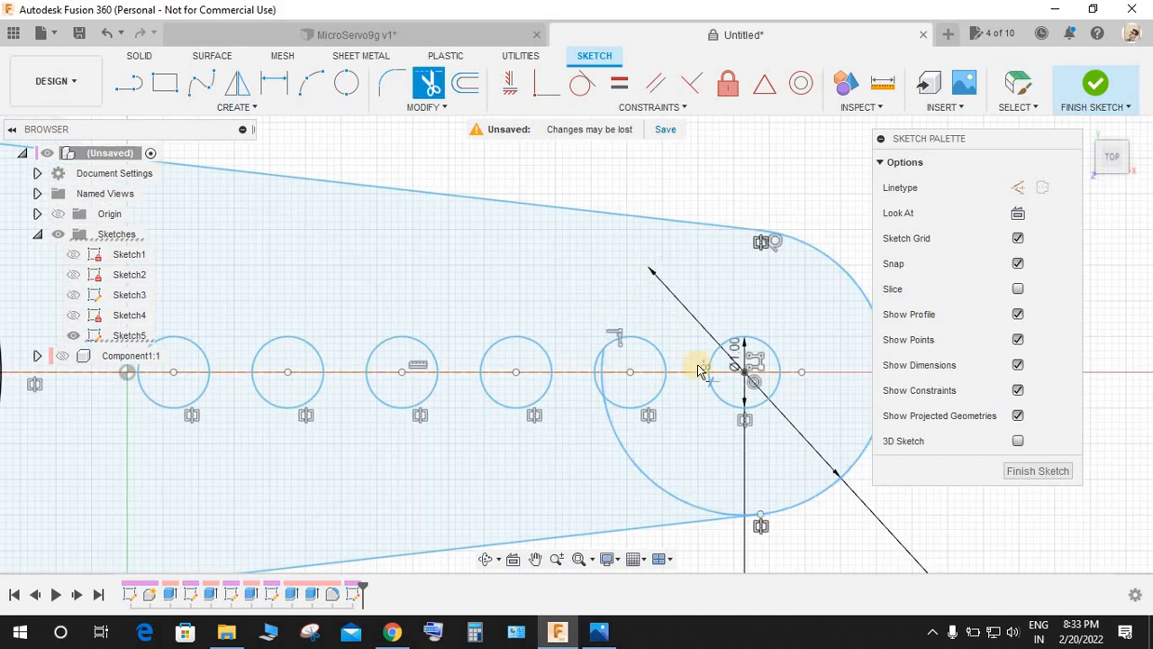
{"action": "left_click", "coordinate": [654, 481]}
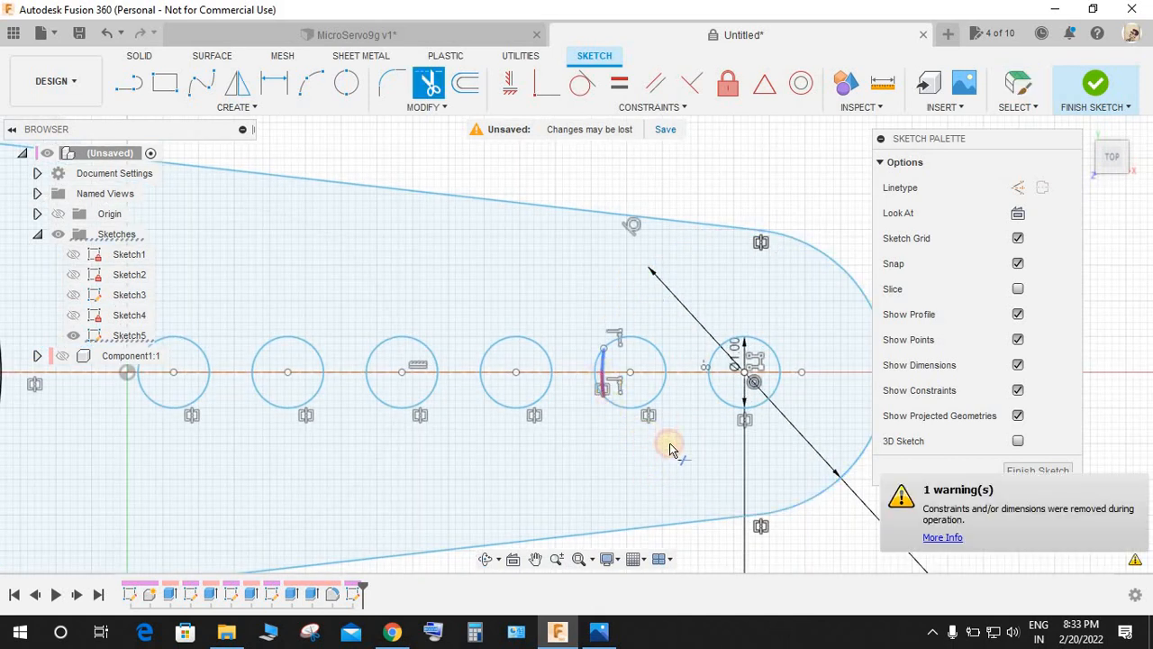
{"action": "scroll", "coordinate": [670, 448], "scroll_direction": "down", "scroll_amount": 3}
{"action": "scroll", "coordinate": [424, 495], "scroll_direction": "down", "scroll_amount": 5}
{"action": "scroll", "coordinate": [209, 500], "scroll_direction": "up", "scroll_amount": 4}
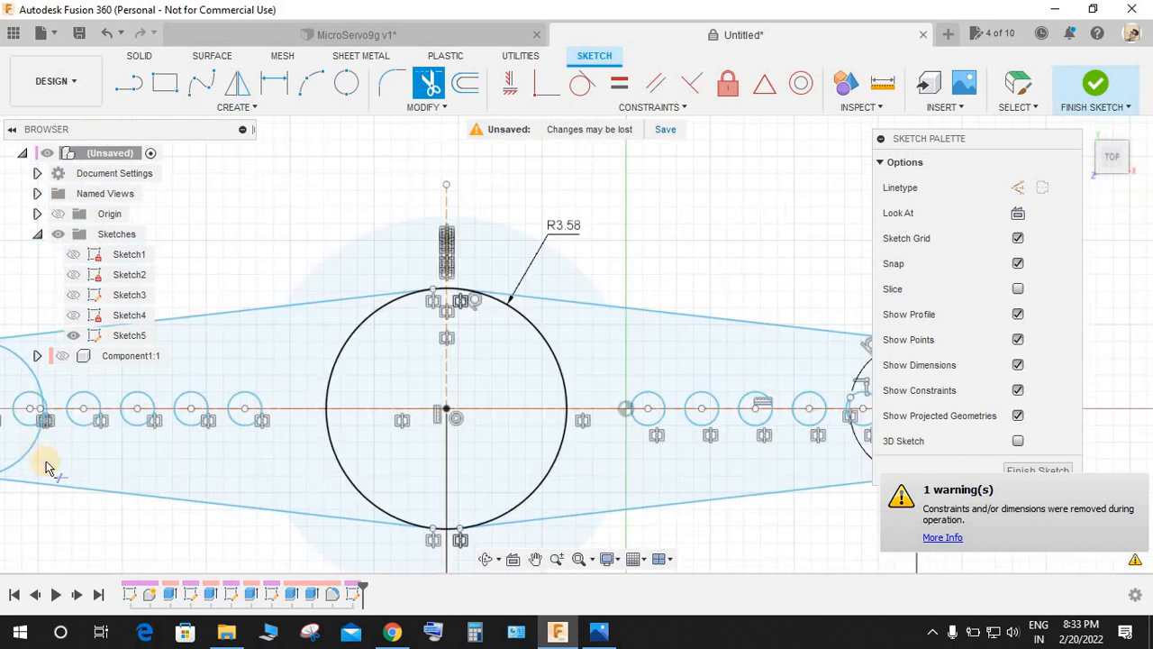
{"action": "scroll", "coordinate": [46, 418], "scroll_direction": "up", "scroll_amount": 5}
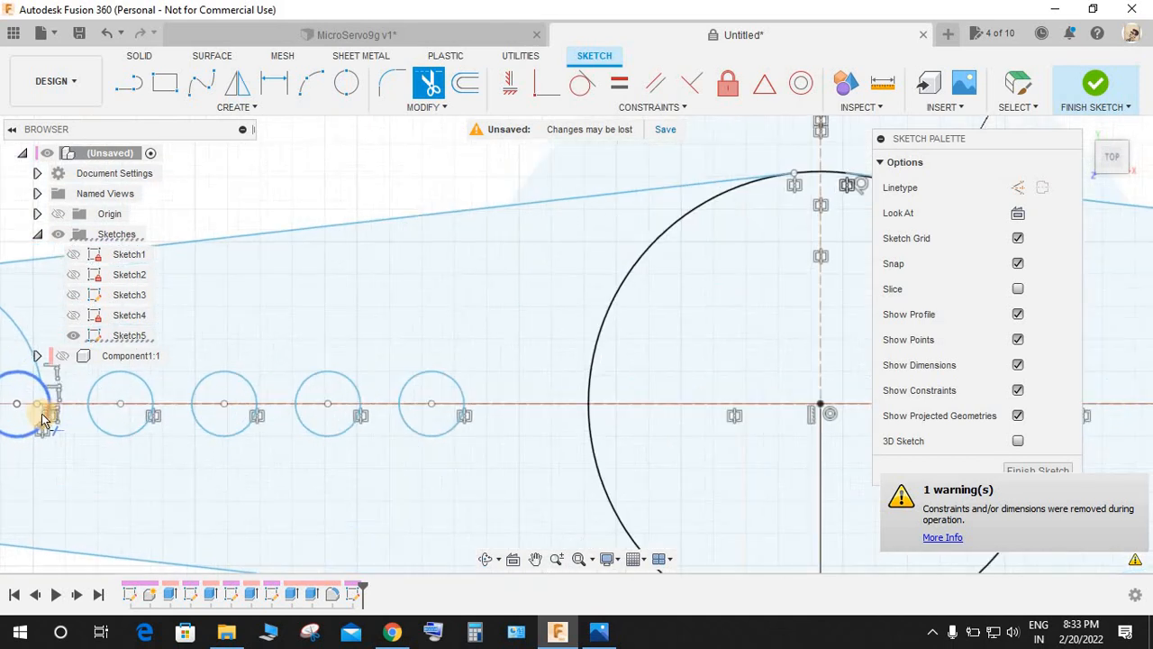
{"action": "scroll", "coordinate": [427, 470], "scroll_direction": "down", "scroll_amount": 5}
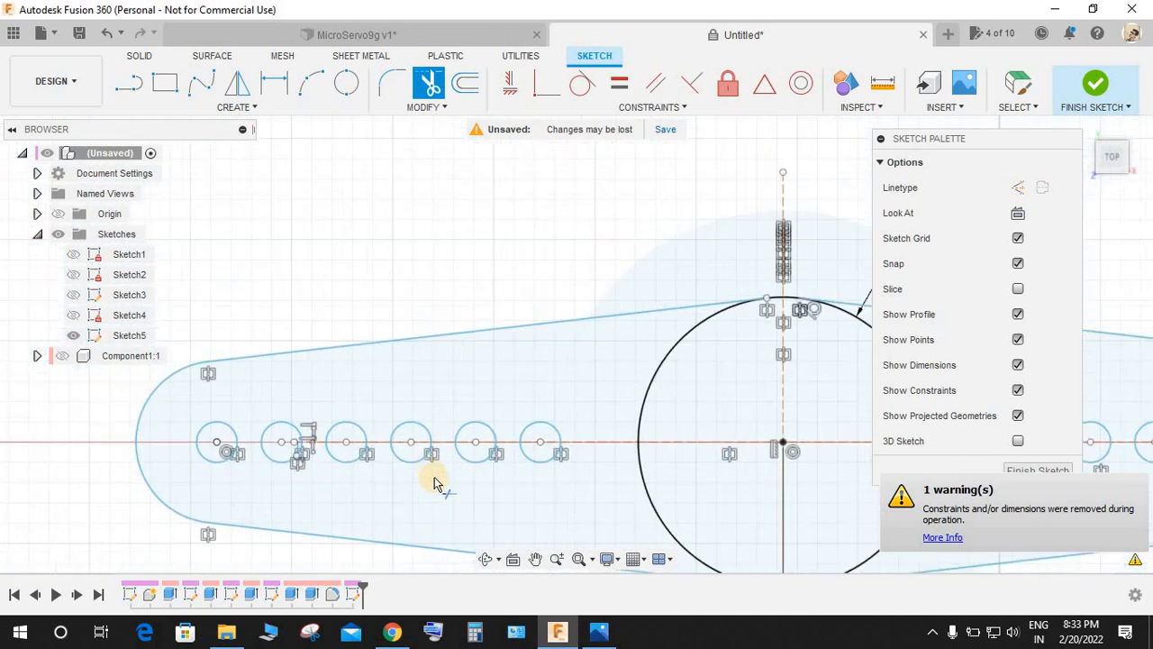
Finish the double-arm sketch.
{"action": "left_click", "coordinate": [1101, 95]}
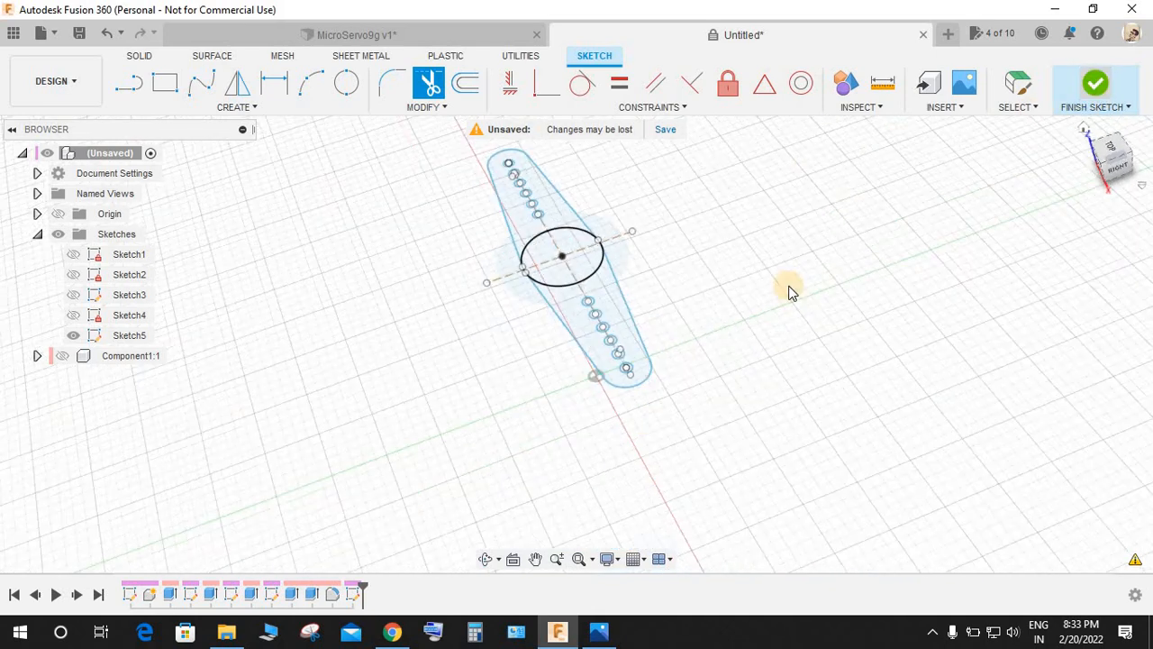
{"action": "mouse_move", "coordinate": [816, 293]}
{"action": "middle_mouse_down", "text": "shift"}
{"action": "mouse_move", "coordinate": [457, 203]}
{"action": "mouse_move", "coordinate": [506, 196]}
{"action": "middle_mouse_up", "text": "shift"}
{"action": "scroll", "coordinate": [506, 196], "scroll_direction": "up", "scroll_amount": 3}
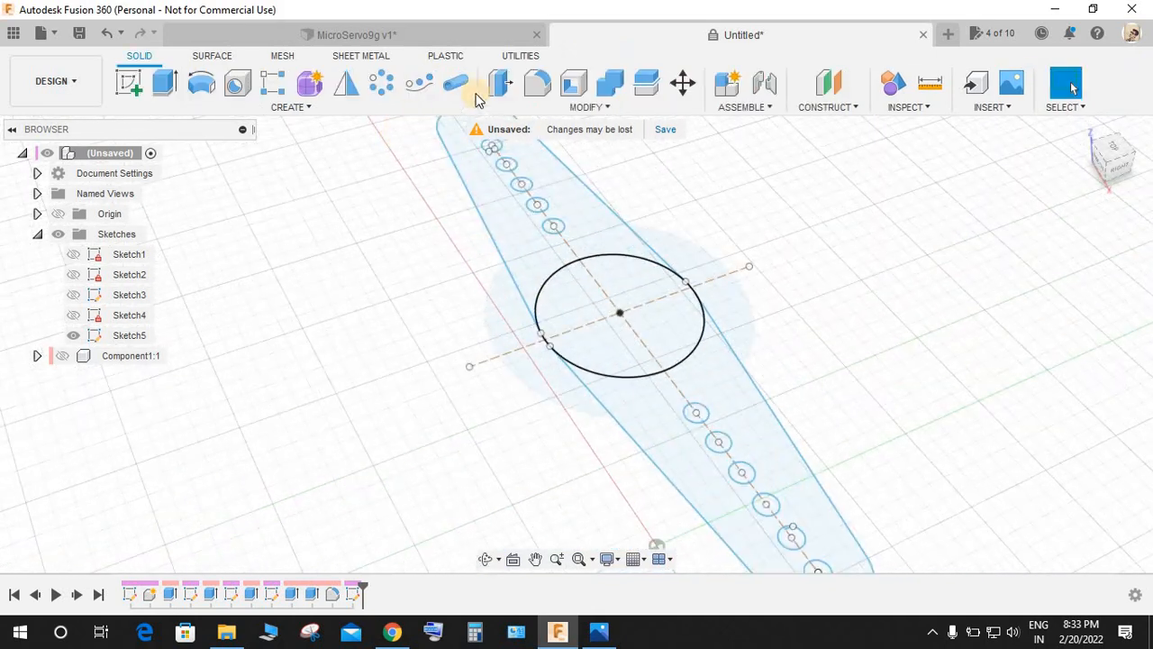
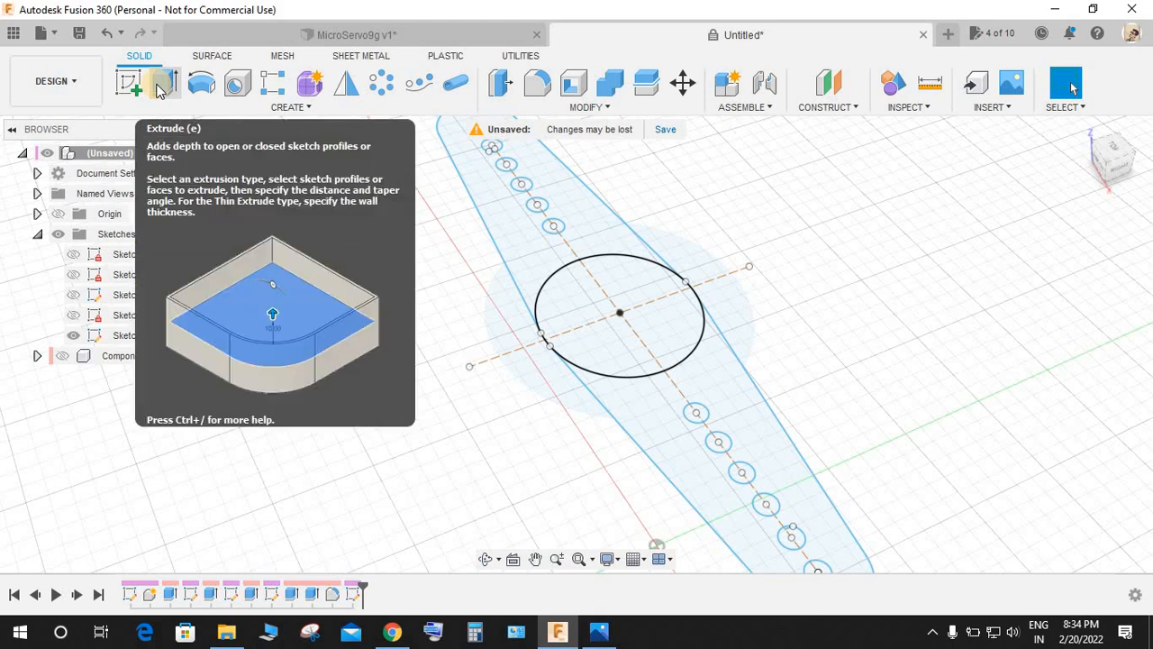
{"action": "left_click", "coordinate": [159, 90]}
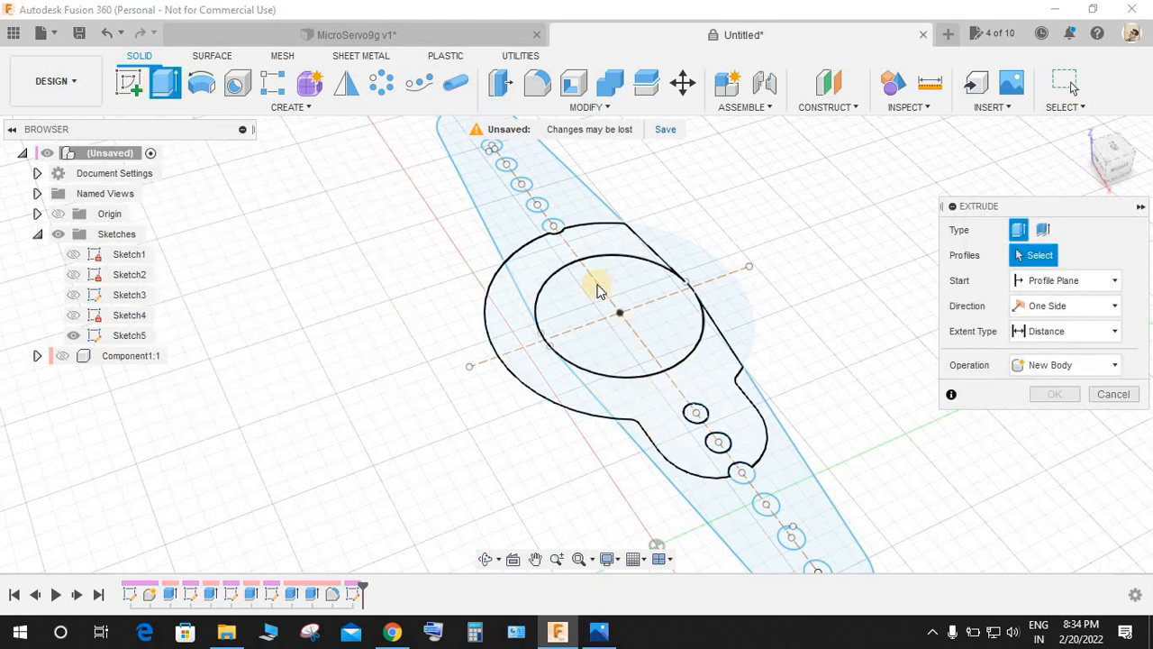
{"action": "mouse_move", "coordinate": [723, 352]}
{"action": "middle_mouse_down", "text": "shift"}
{"action": "mouse_move", "coordinate": [736, 342]}
{"action": "mouse_move", "coordinate": [543, 241]}
{"action": "middle_mouse_up", "text": "shift"}
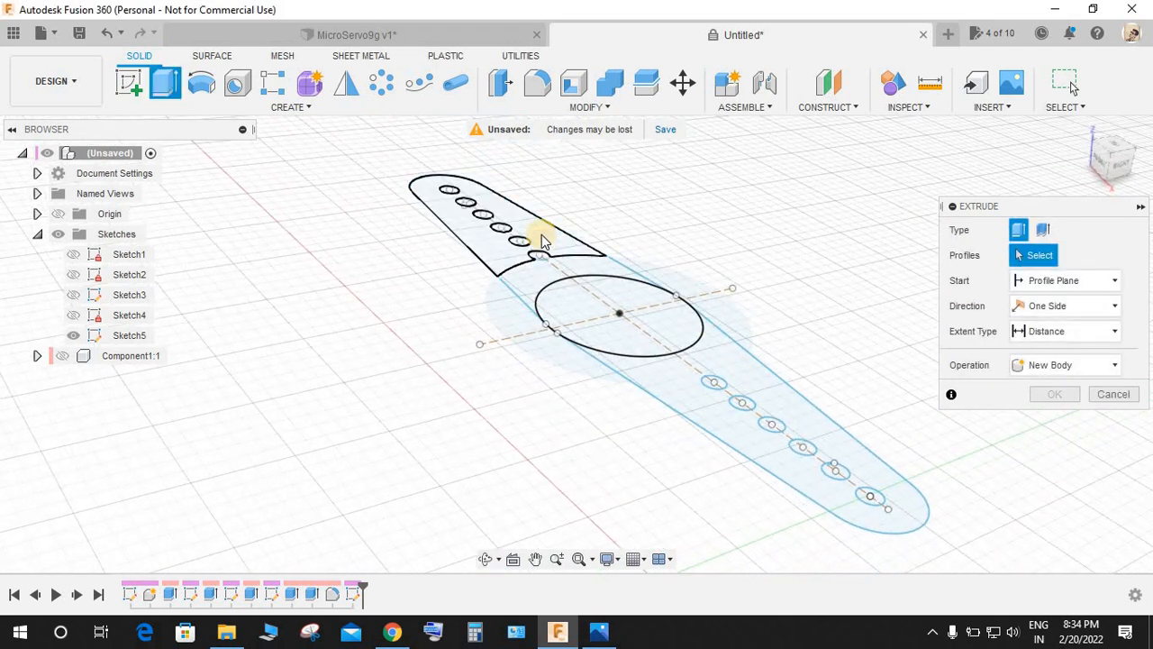
{"action": "left_click", "coordinate": [579, 256]}
{"action": "scroll", "coordinate": [571, 278], "scroll_direction": "up", "scroll_amount": 5}
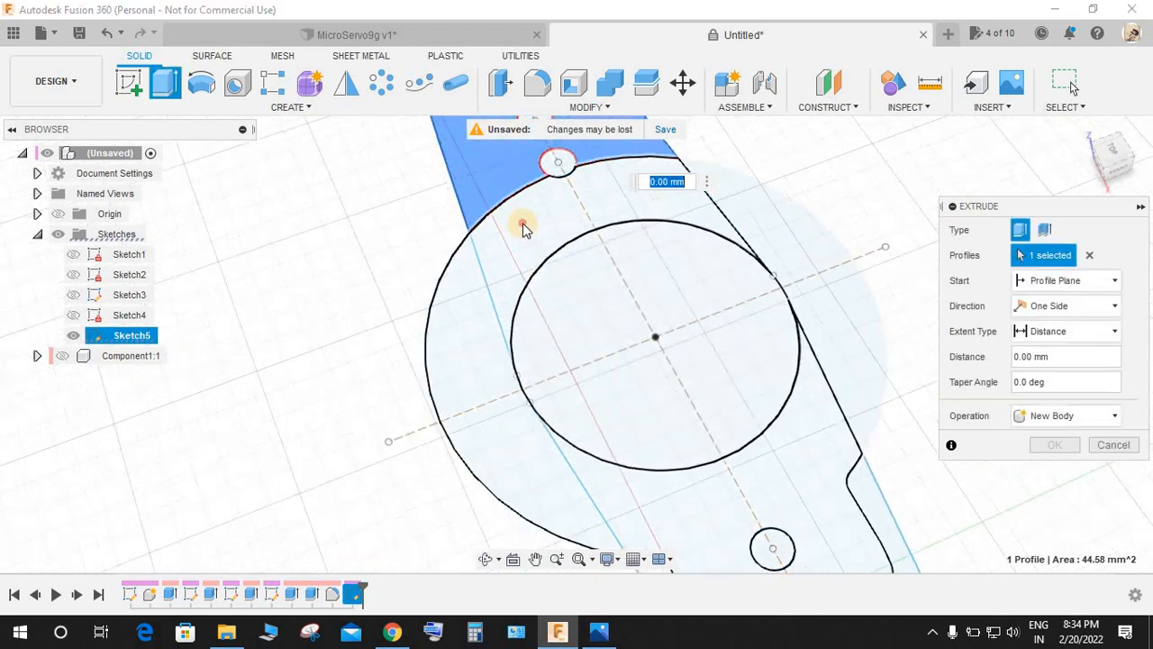
{"action": "left_click", "coordinate": [525, 228]}
{"action": "left_click", "coordinate": [539, 227]}
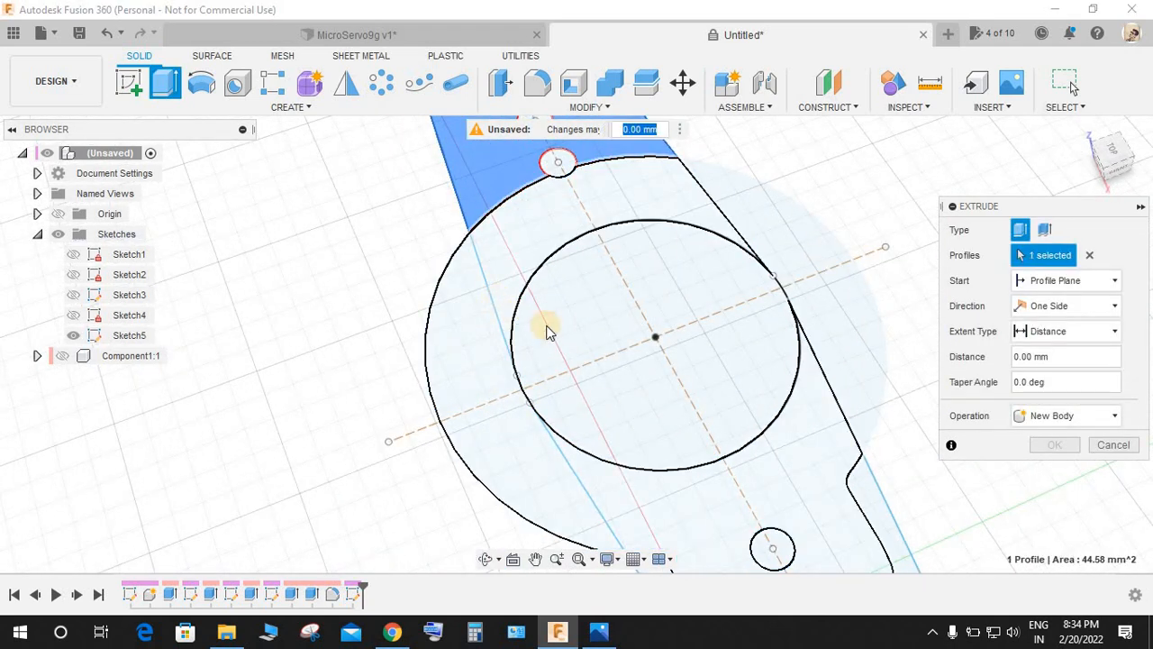
{"action": "scroll", "coordinate": [672, 458], "scroll_direction": "down", "scroll_amount": 5}
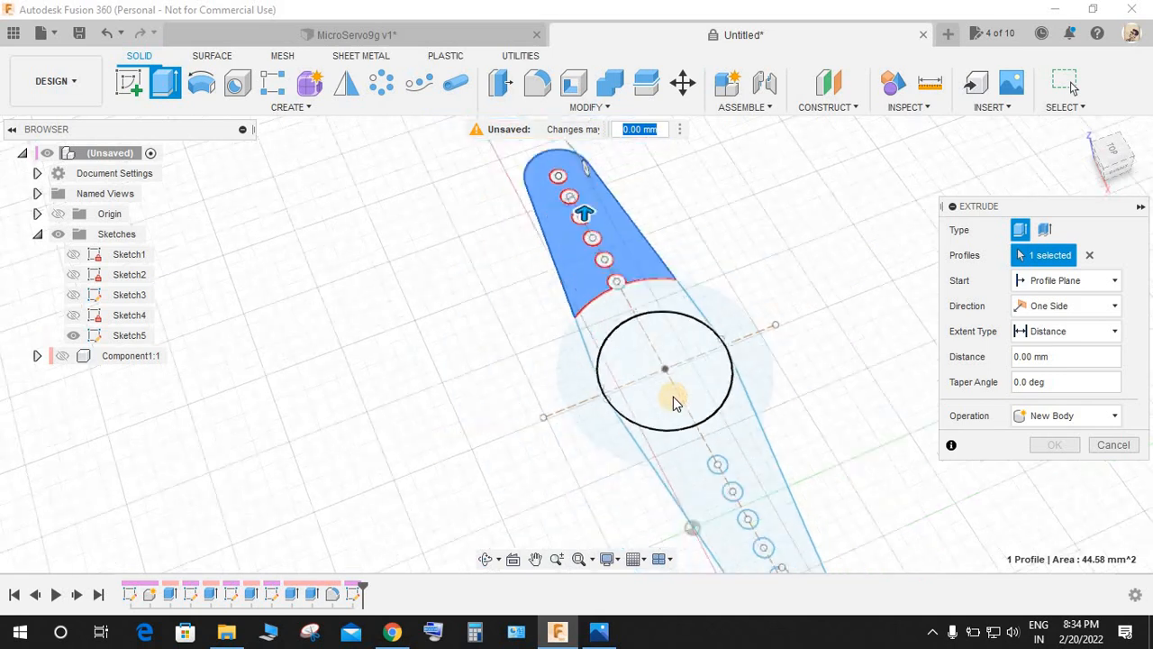
{"action": "scroll", "coordinate": [696, 465], "scroll_direction": "up", "scroll_amount": 5}
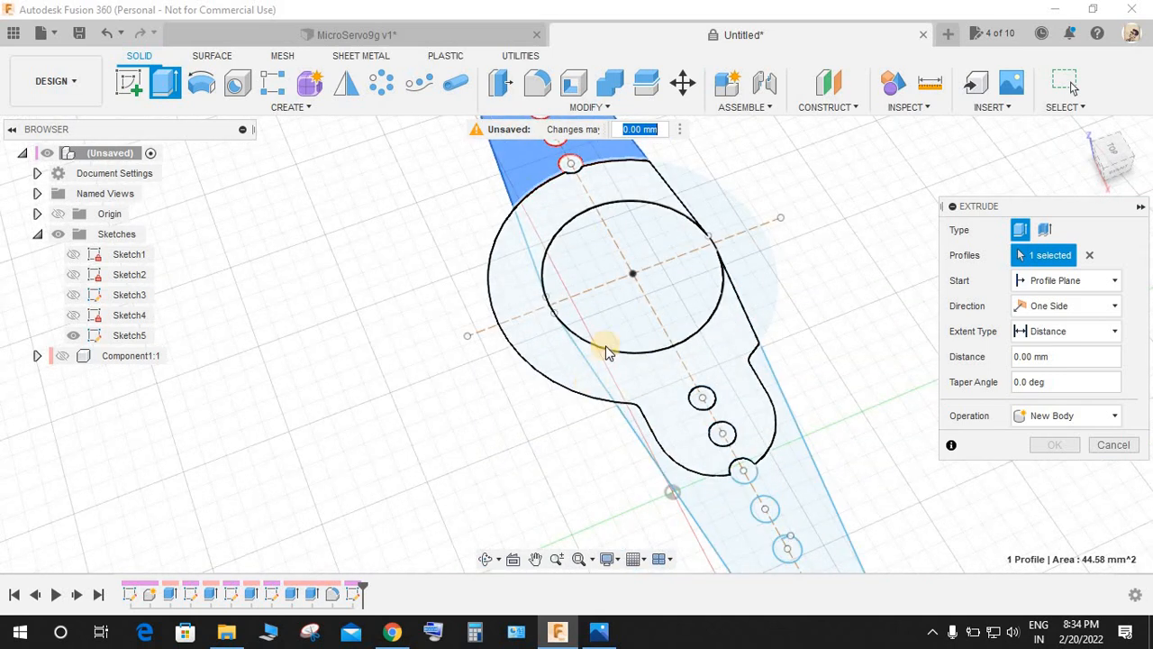
{"action": "left_click", "coordinate": [1114, 445]}
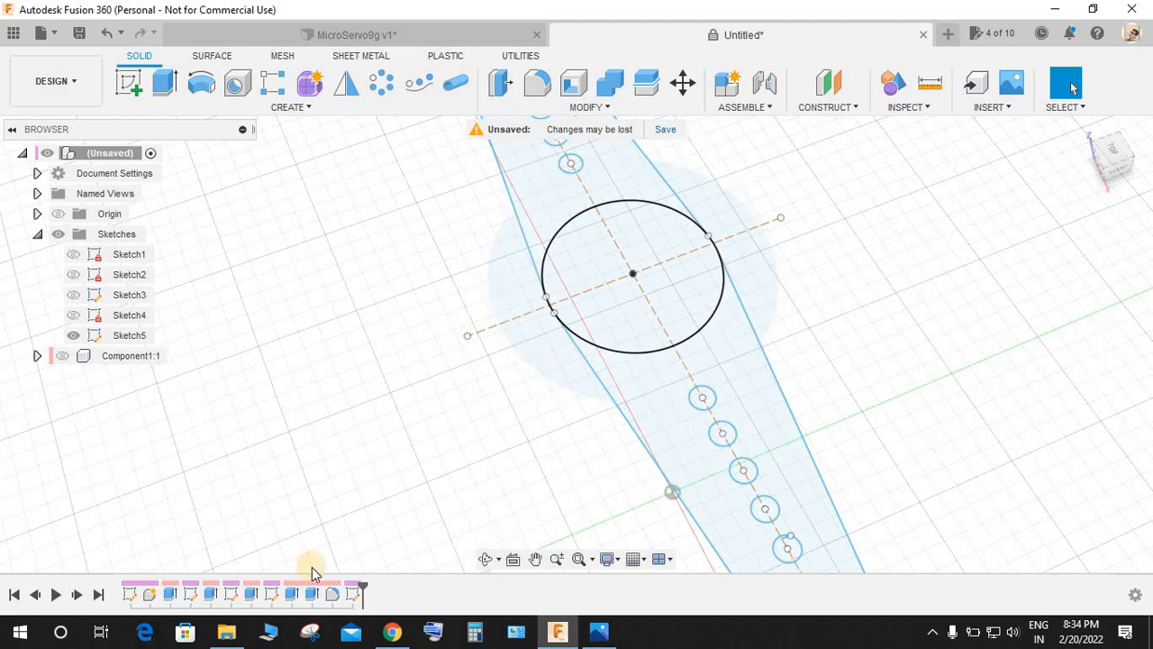
Reopen Sketch5 for editing, examine where the arm edges meet the central circle, and select that circle.
{"action": "right_click", "coordinate": [354, 595]}
{"action": "left_click", "coordinate": [392, 478]}
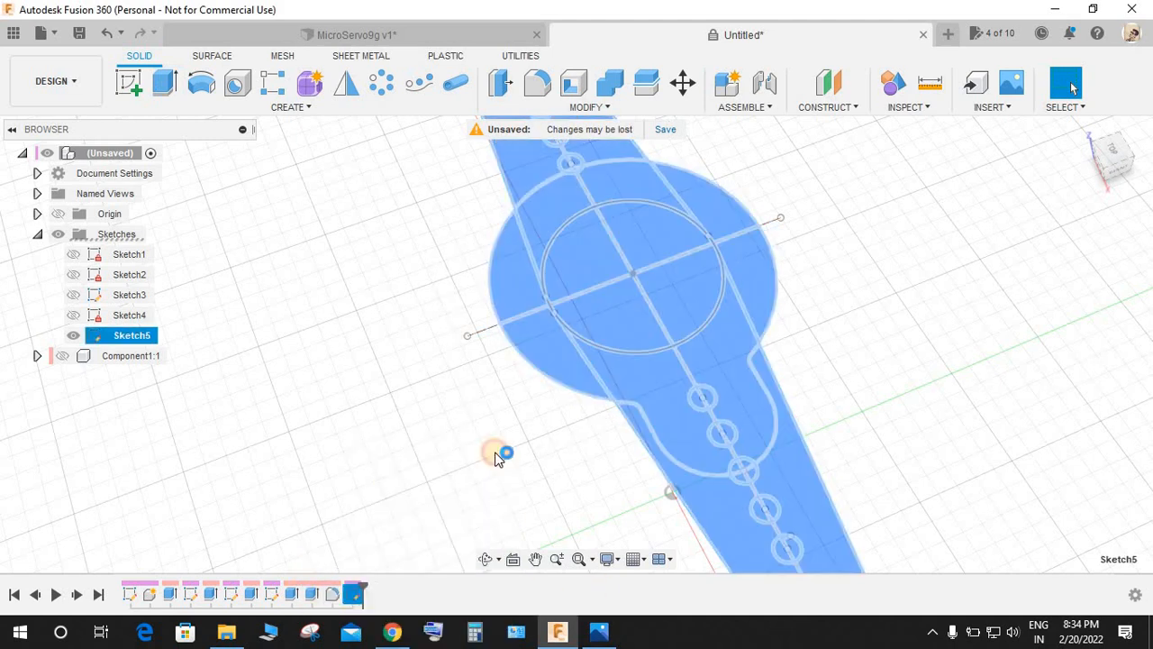
{"action": "scroll", "coordinate": [811, 344], "scroll_direction": "down", "scroll_amount": 5}
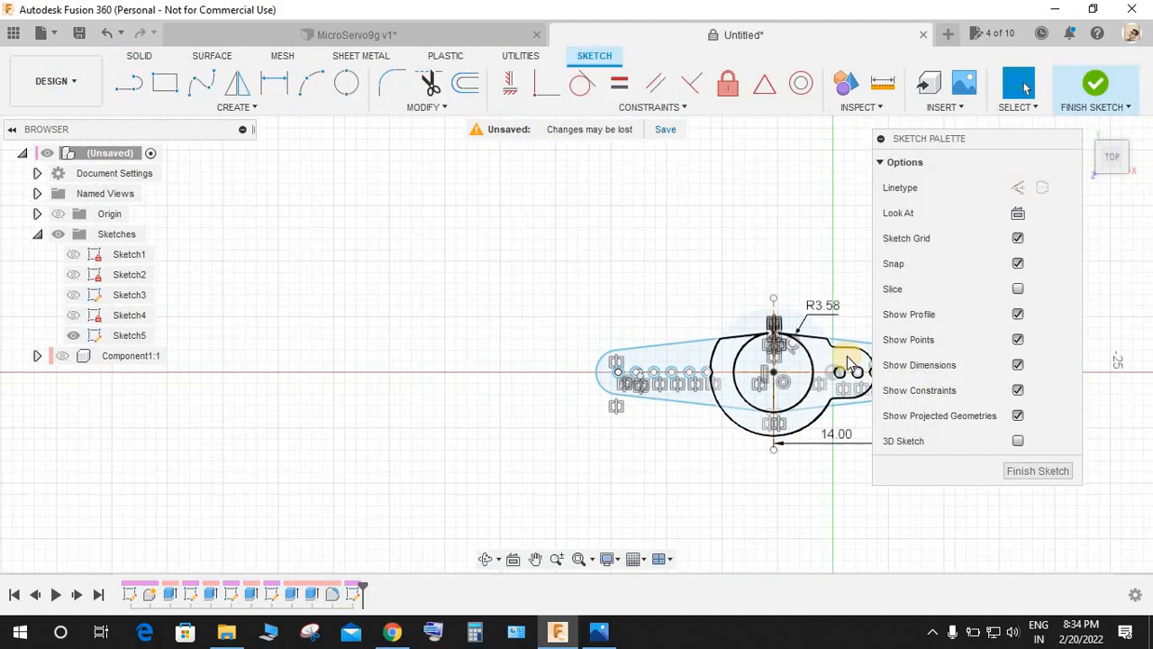
{"action": "scroll", "coordinate": [701, 280], "scroll_direction": "up", "scroll_amount": 7}
{"action": "scroll", "coordinate": [701, 279], "scroll_direction": "up", "scroll_amount": 8}
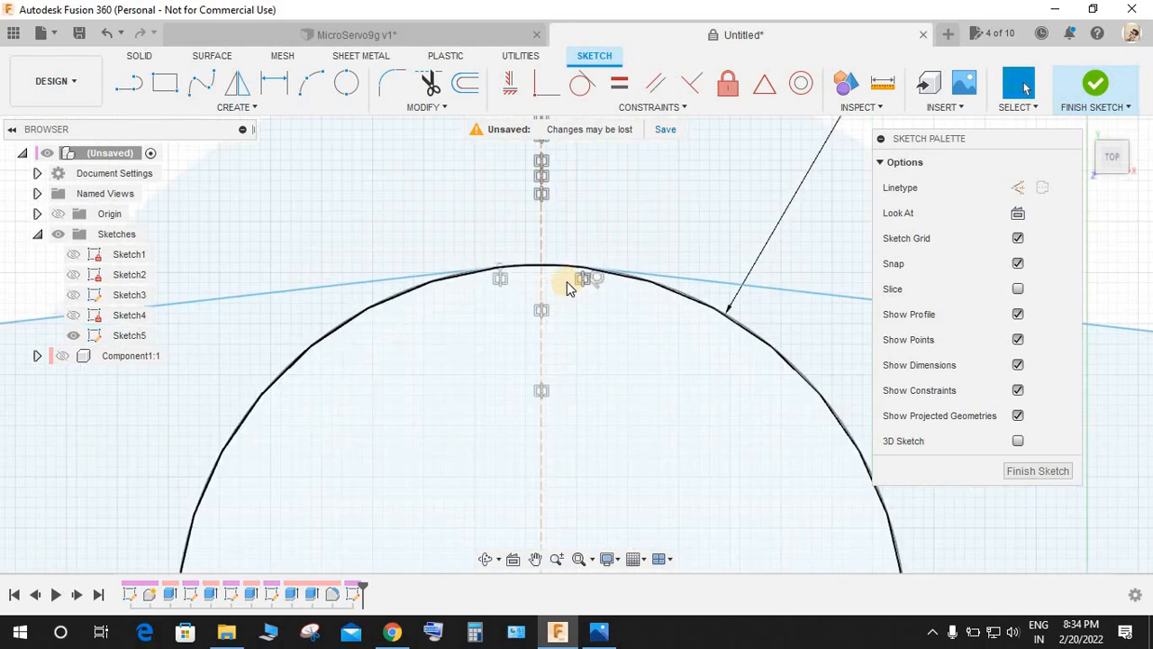
{"action": "scroll", "coordinate": [667, 312], "scroll_direction": "down", "scroll_amount": 10}
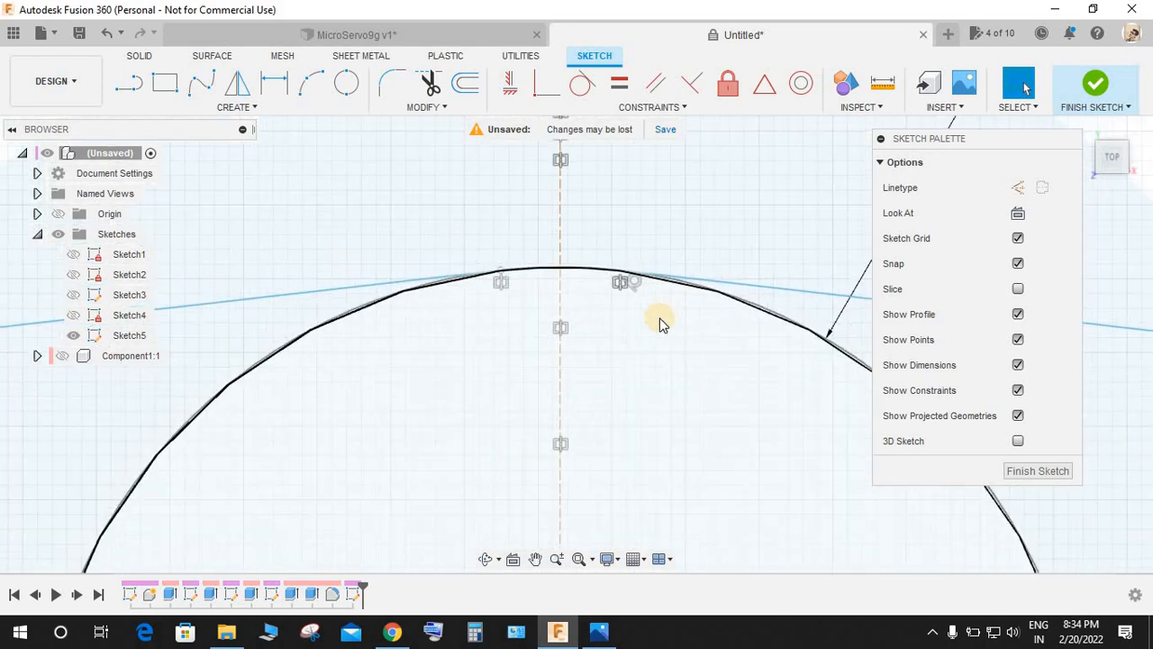
{"action": "scroll", "coordinate": [662, 433], "scroll_direction": "up", "scroll_amount": 10}
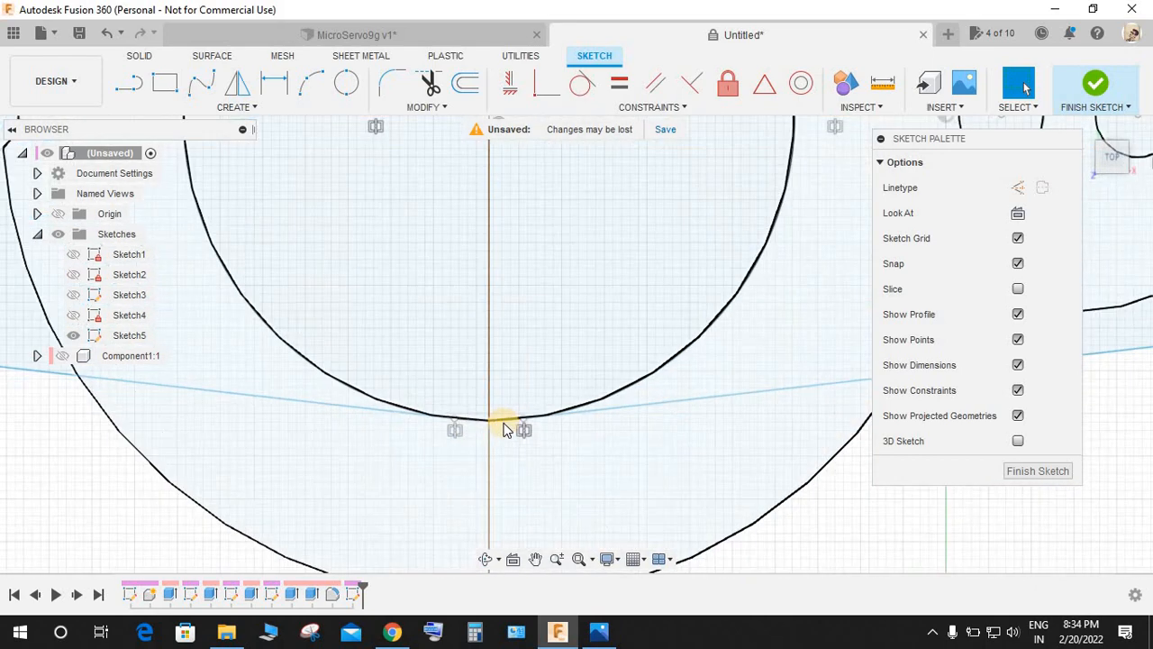
{"action": "scroll", "coordinate": [545, 420], "scroll_direction": "up", "scroll_amount": 5}
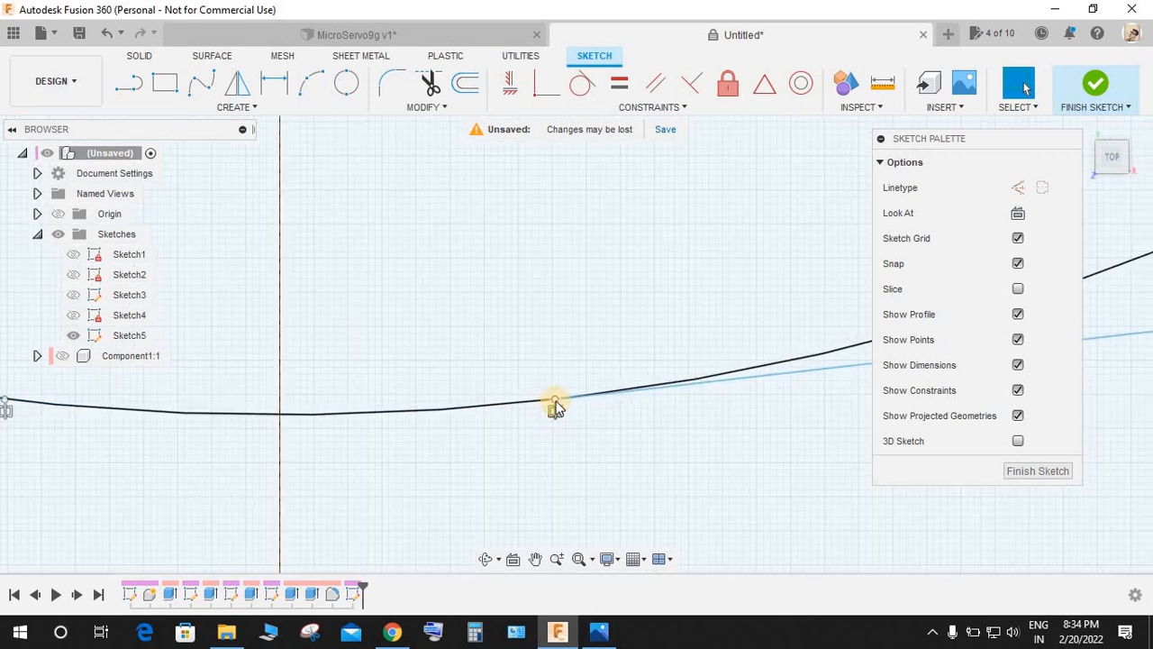
{"action": "left_click_drag", "start_coordinate": [555, 400], "coordinate": [536, 405]}
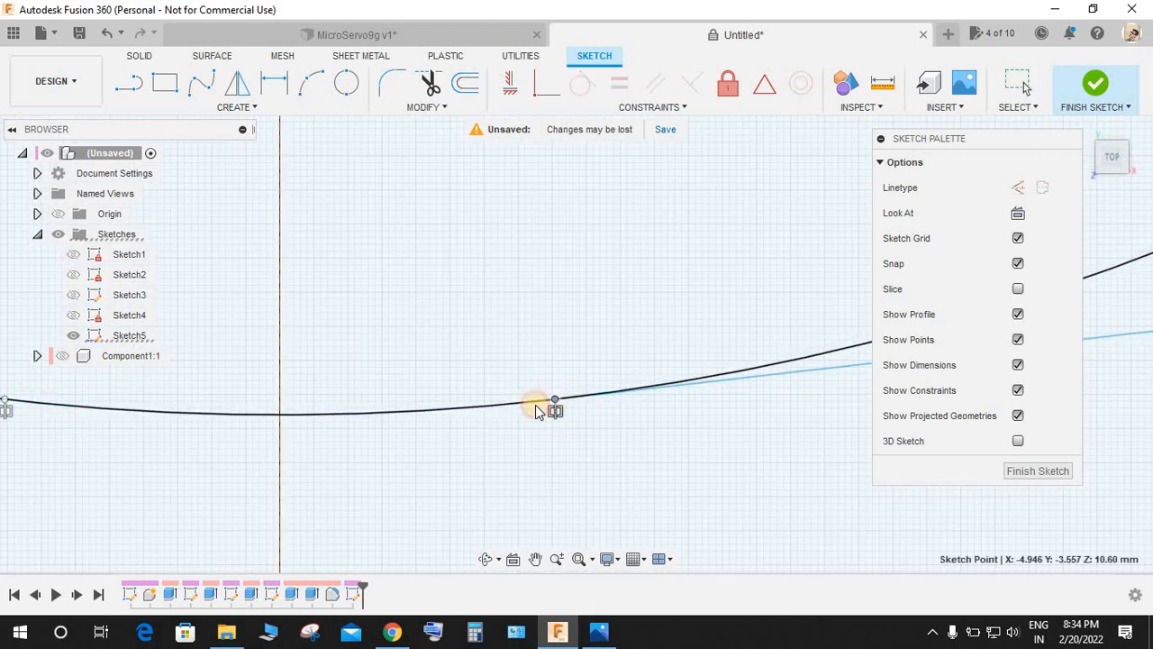
{"action": "left_click", "coordinate": [542, 398]}
{"action": "scroll", "coordinate": [550, 386], "scroll_direction": "down", "scroll_amount": 10}
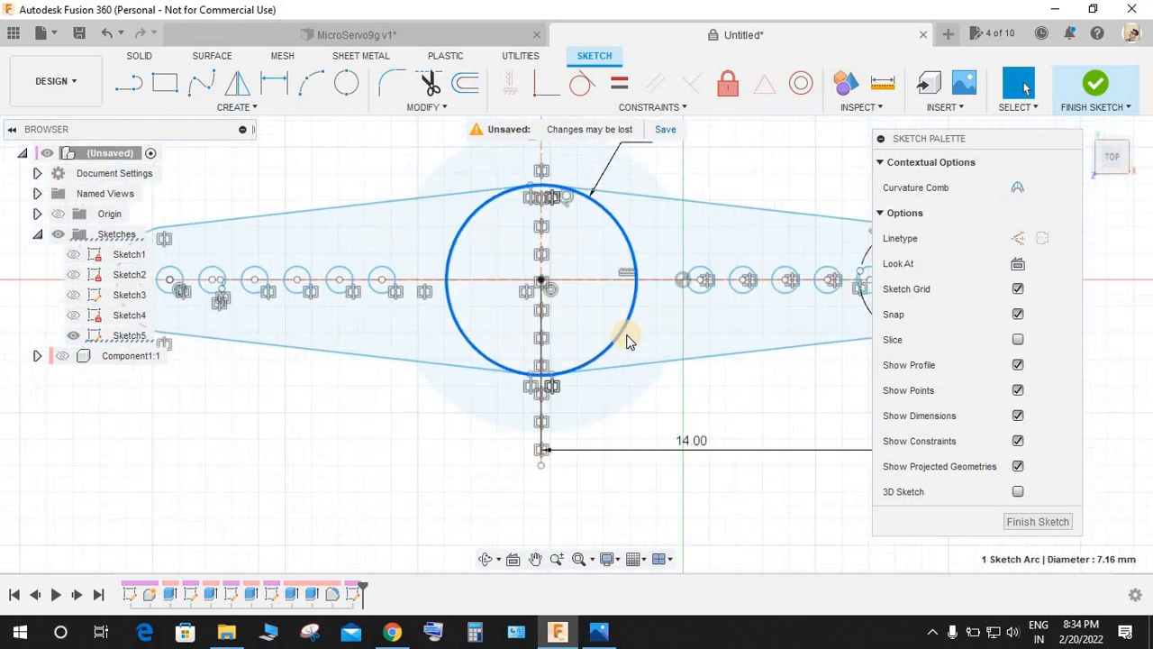
Check the profile regions around the central circle and arms, and finish editing the horn sketch.
{"action": "scroll", "coordinate": [685, 335], "scroll_direction": "down", "scroll_amount": 4}
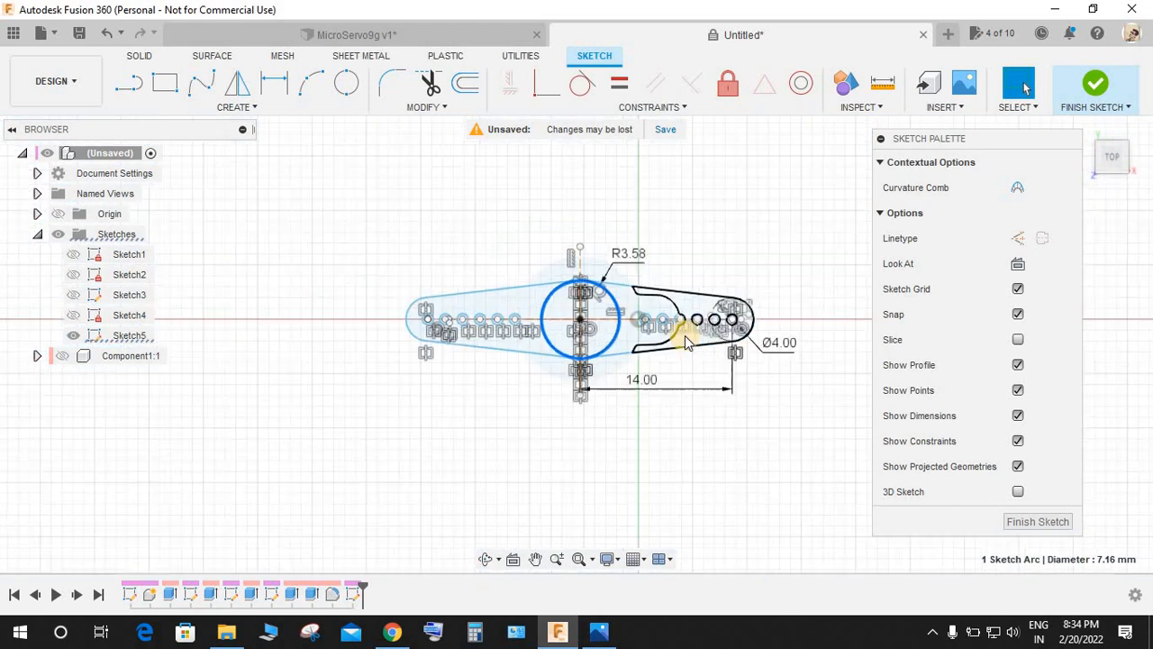
{"action": "scroll", "coordinate": [615, 331], "scroll_direction": "up", "scroll_amount": 4}
{"action": "left_click", "coordinate": [556, 237]}
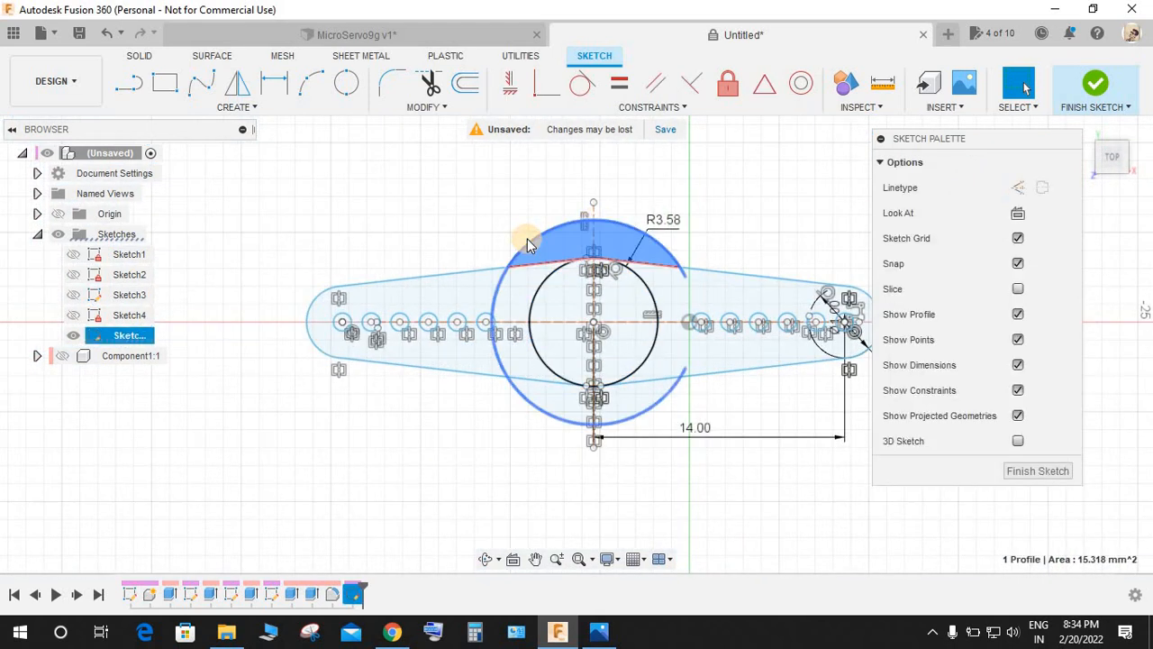
{"action": "left_click", "coordinate": [483, 214]}
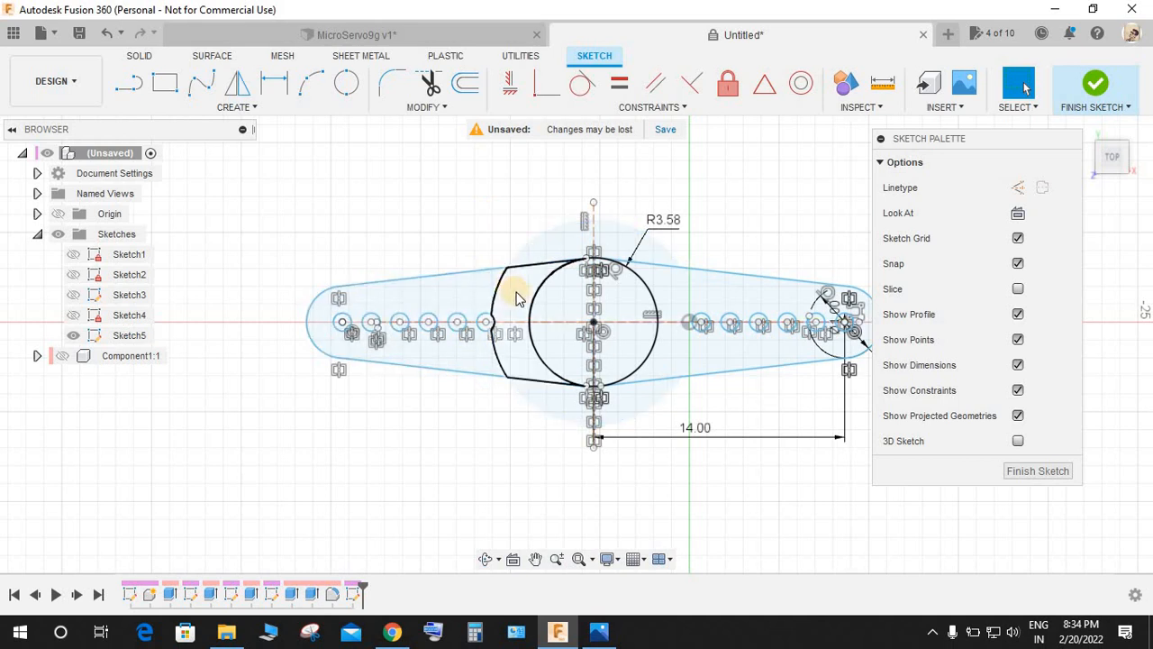
{"action": "left_click", "coordinate": [1096, 85]}
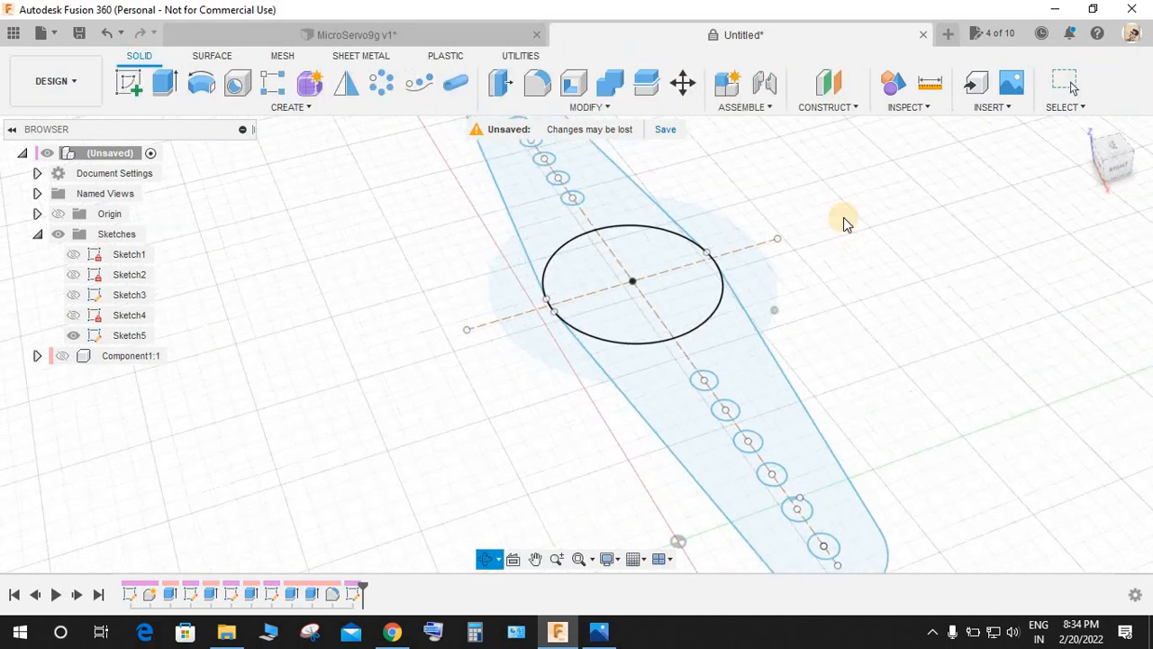
Start an extrusion of the double-arm sketch with the central circle and both arm regions selected, excluding the small holes.
{"action": "middle_click_drag", "start_coordinate": [470, 472], "coordinate": [532, 505], "text": "shift"}
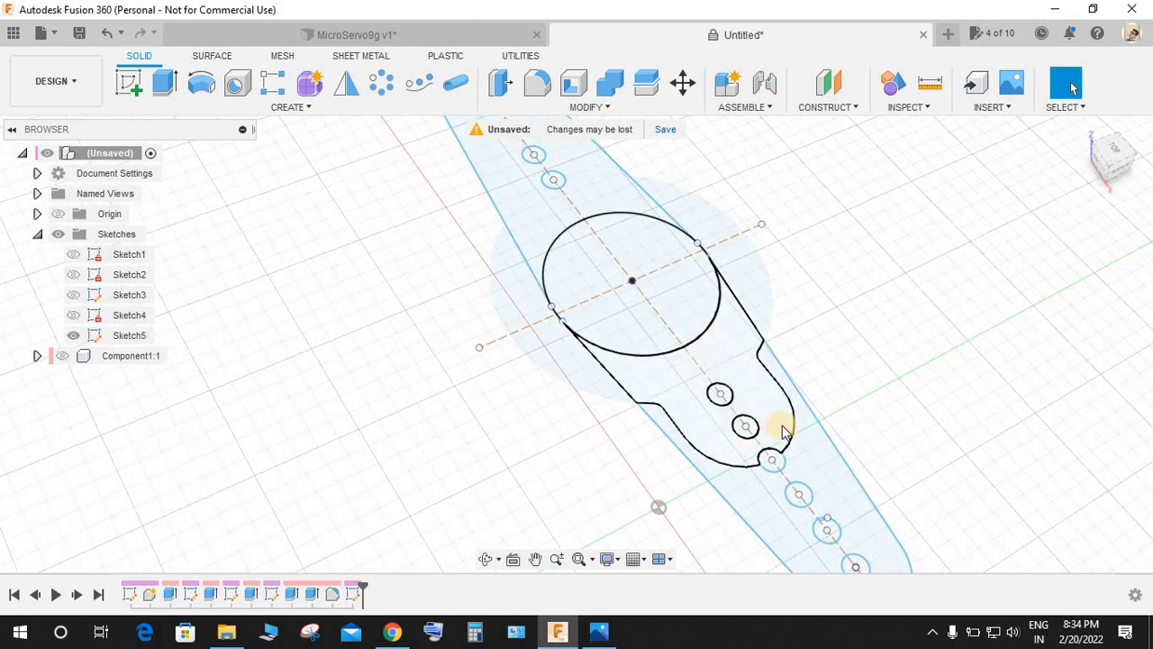
{"action": "left_click", "coordinate": [165, 84]}
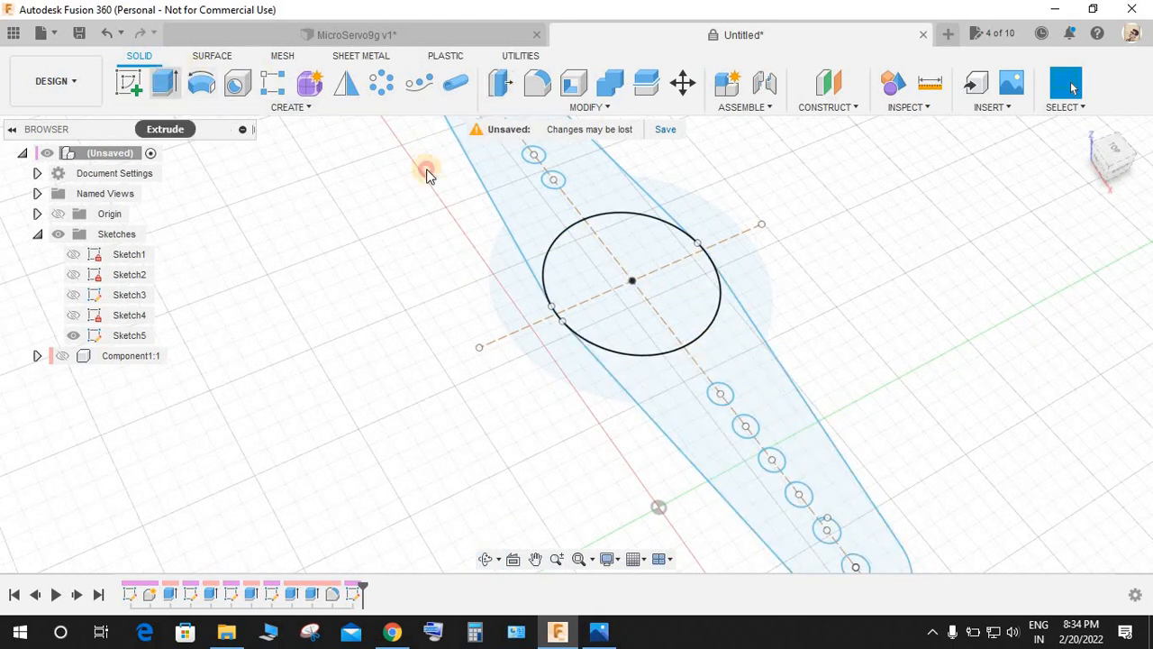
{"action": "left_click", "coordinate": [692, 440]}
{"action": "left_click", "coordinate": [626, 331]}
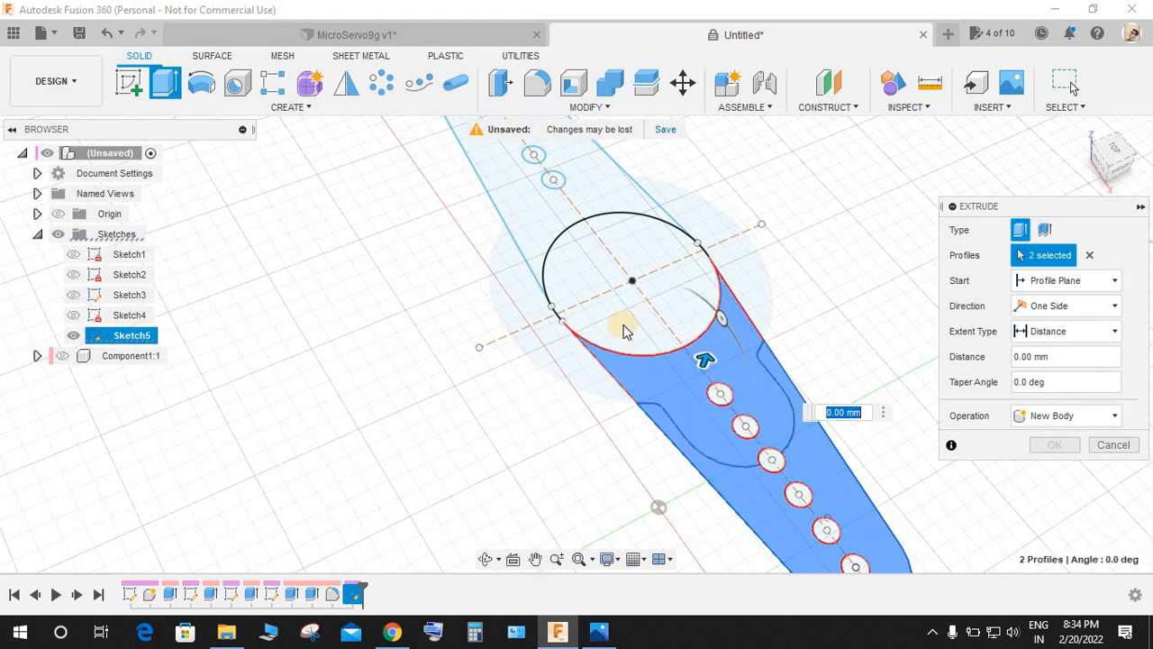
{"action": "left_click", "coordinate": [508, 182]}
{"action": "left_click", "coordinate": [560, 288]}
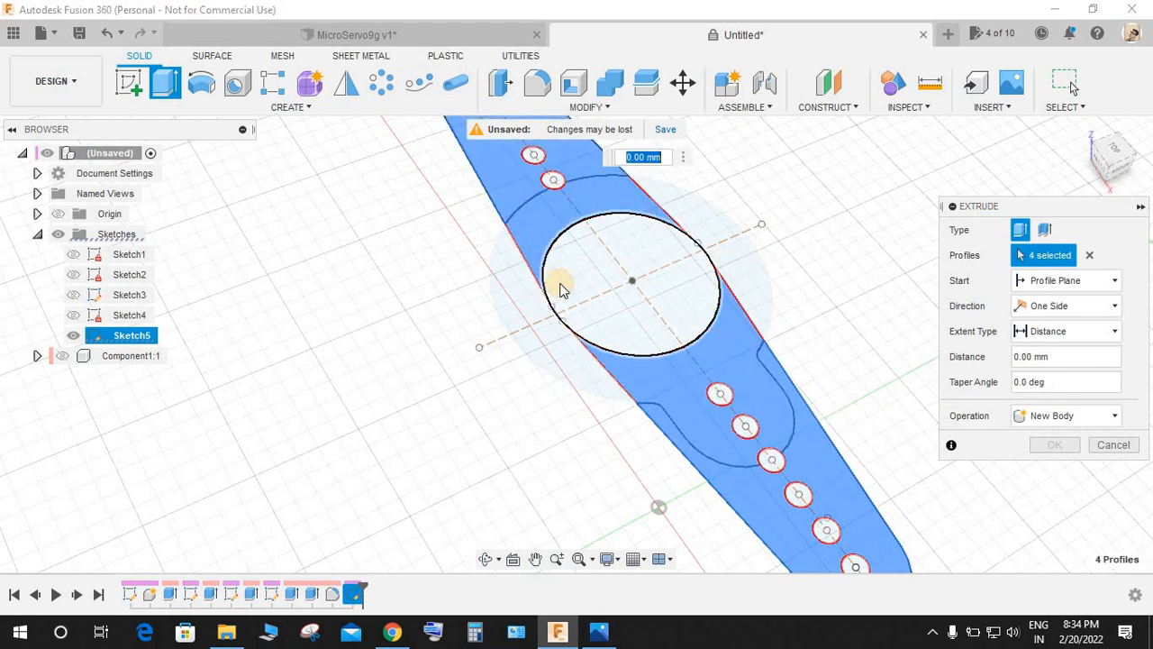
{"action": "scroll", "coordinate": [560, 288], "scroll_direction": "down", "scroll_amount": 3}
{"action": "scroll", "coordinate": [660, 310], "scroll_direction": "up", "scroll_amount": 5}
{"action": "left_click", "coordinate": [560, 270]}
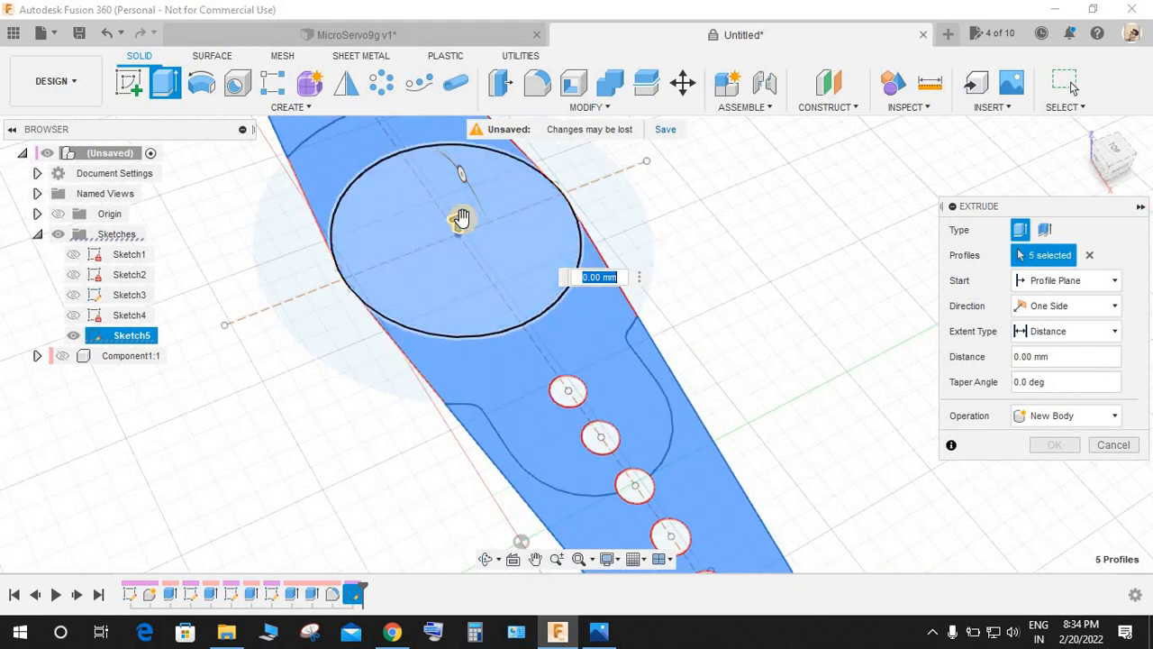
Extrude the selected horn profiles 1.6 mm as a new component.
{"action": "left_click_drag", "start_coordinate": [462, 219], "coordinate": [461, 176]}
{"action": "scroll", "coordinate": [675, 301], "scroll_direction": "down", "scroll_amount": 4}
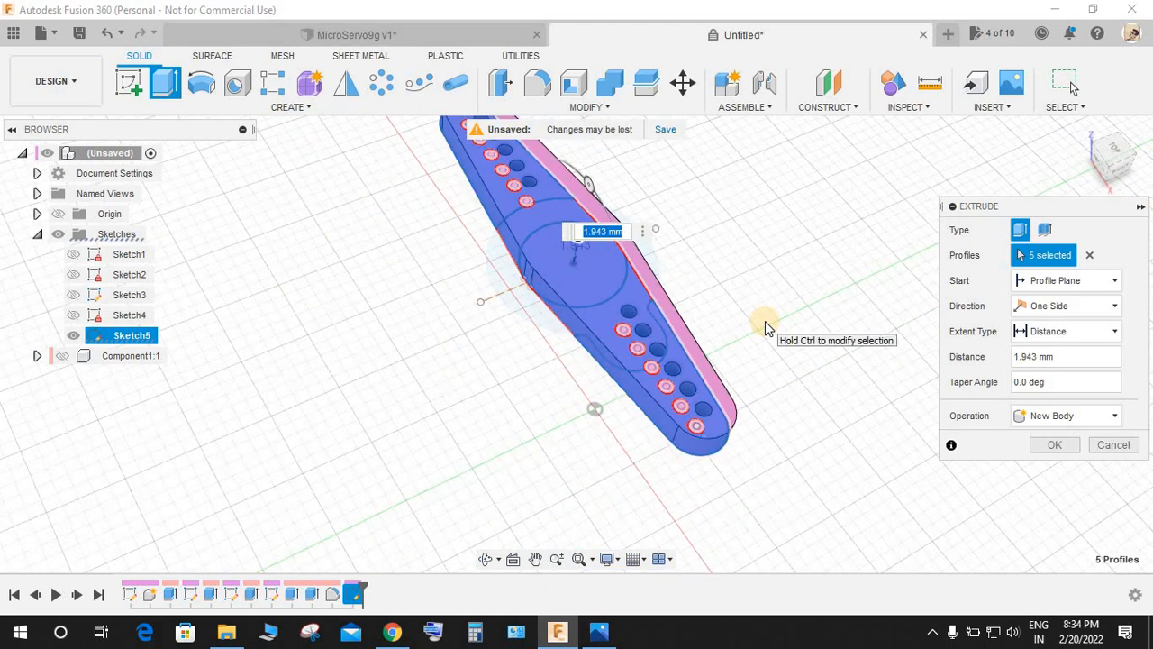
{"action": "key", "text": "Return"}
{"action": "left_click", "coordinate": [1114, 416]}
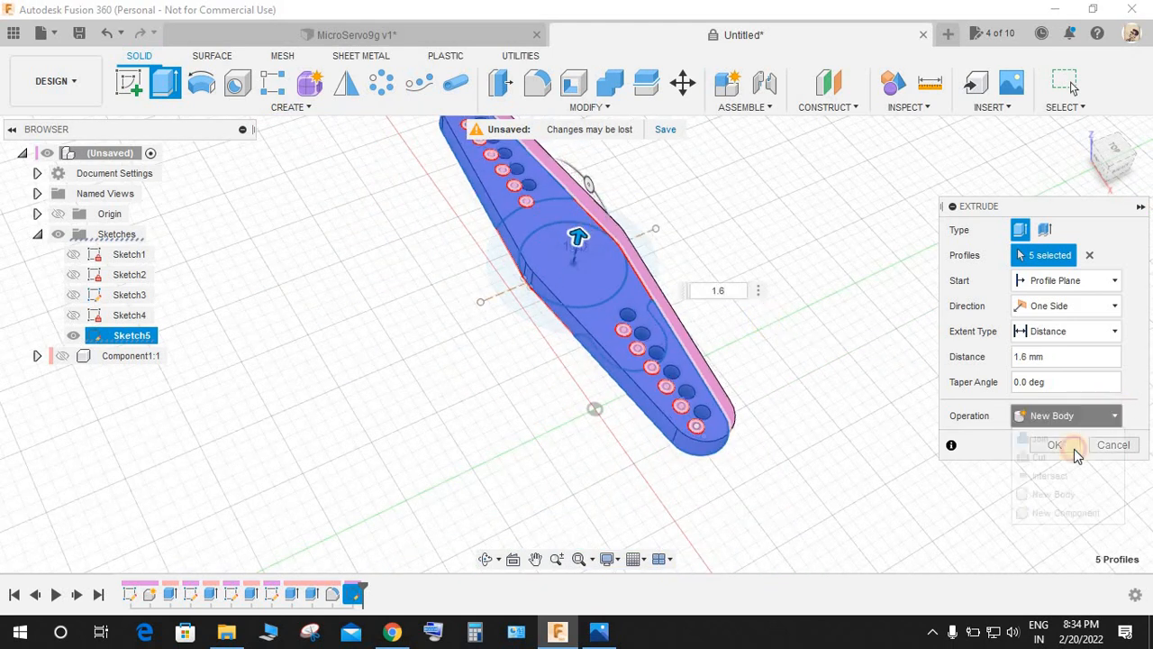
{"action": "left_click", "coordinate": [1058, 515]}
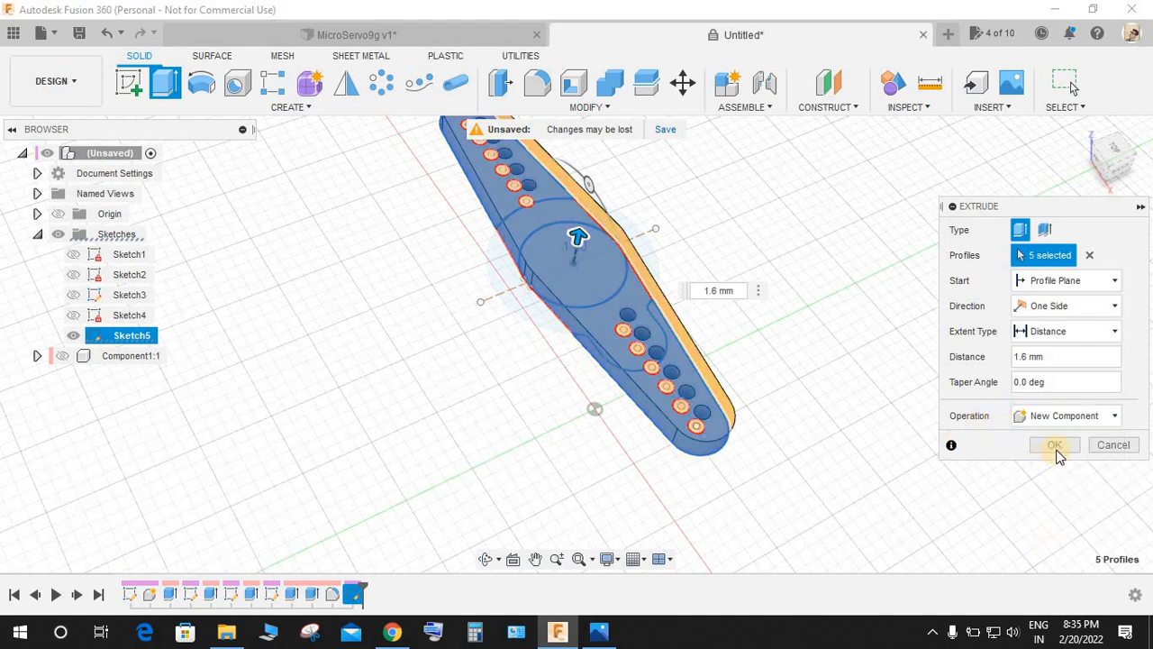
{"action": "left_click", "coordinate": [1057, 453]}
Compare the plate with the horn in the MicroServo9g design, hiding Component2 there to examine the horn's underside.
{"action": "middle_click_drag", "start_coordinate": [875, 399], "coordinate": [388, 33], "text": "shift"}
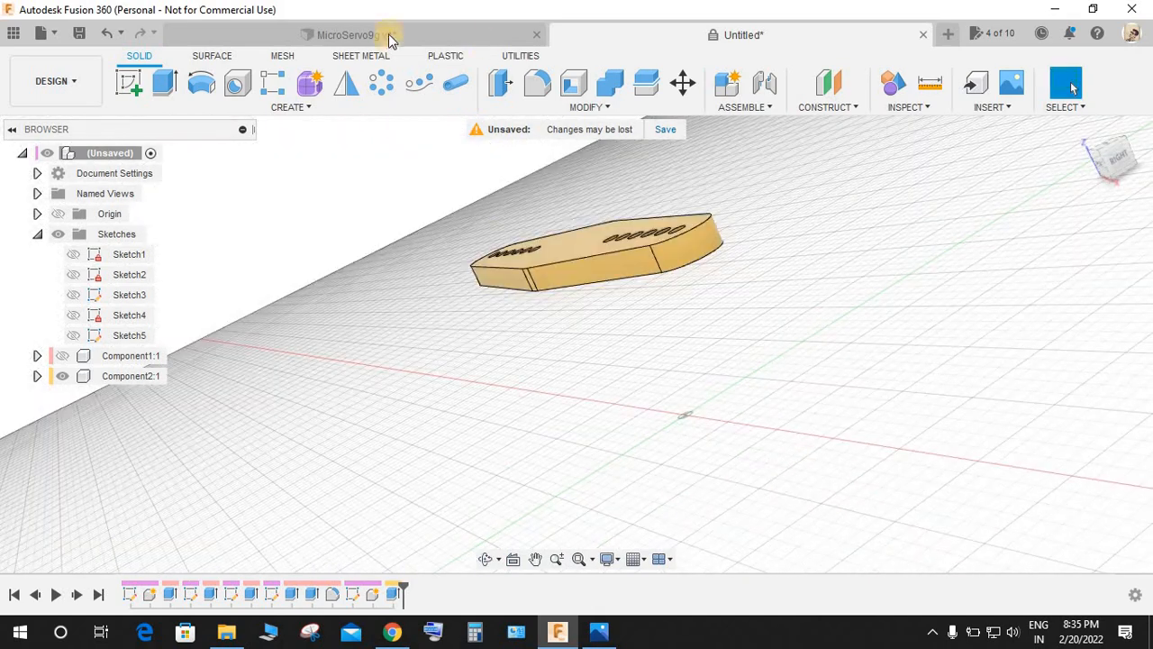
{"action": "left_click", "coordinate": [388, 33]}
{"action": "middle_click_drag", "start_coordinate": [551, 391], "coordinate": [601, 332], "text": "shift"}
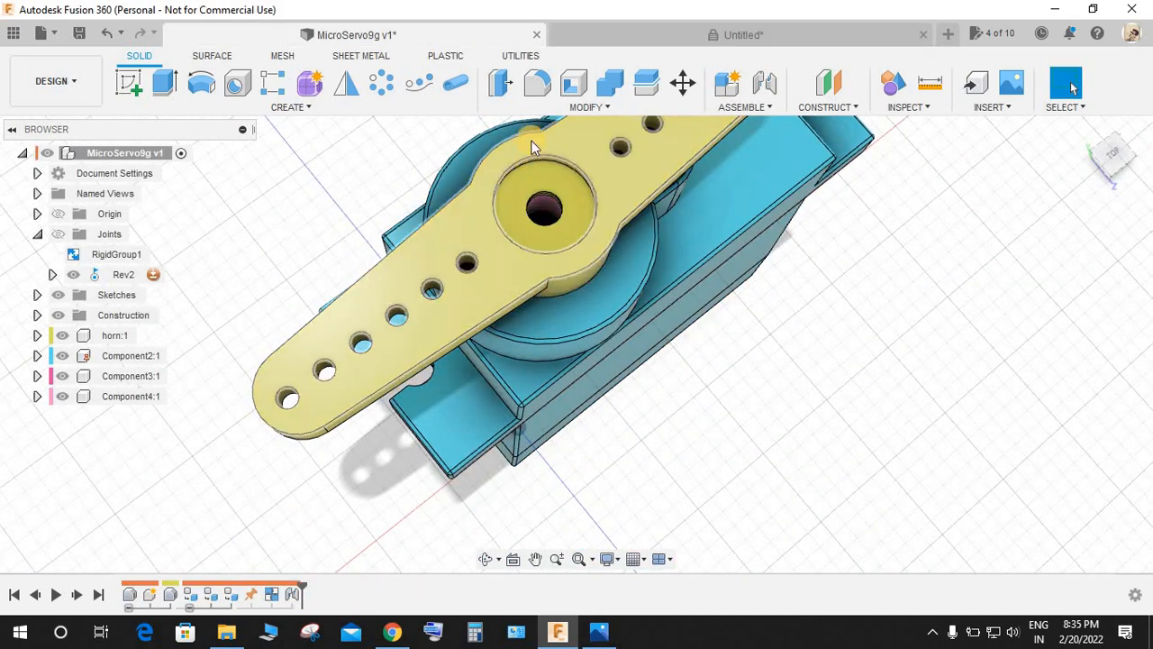
{"action": "left_click", "coordinate": [716, 38]}
{"action": "middle_click_drag", "start_coordinate": [736, 298], "coordinate": [786, 308], "text": "shift"}
{"action": "left_click", "coordinate": [399, 36]}
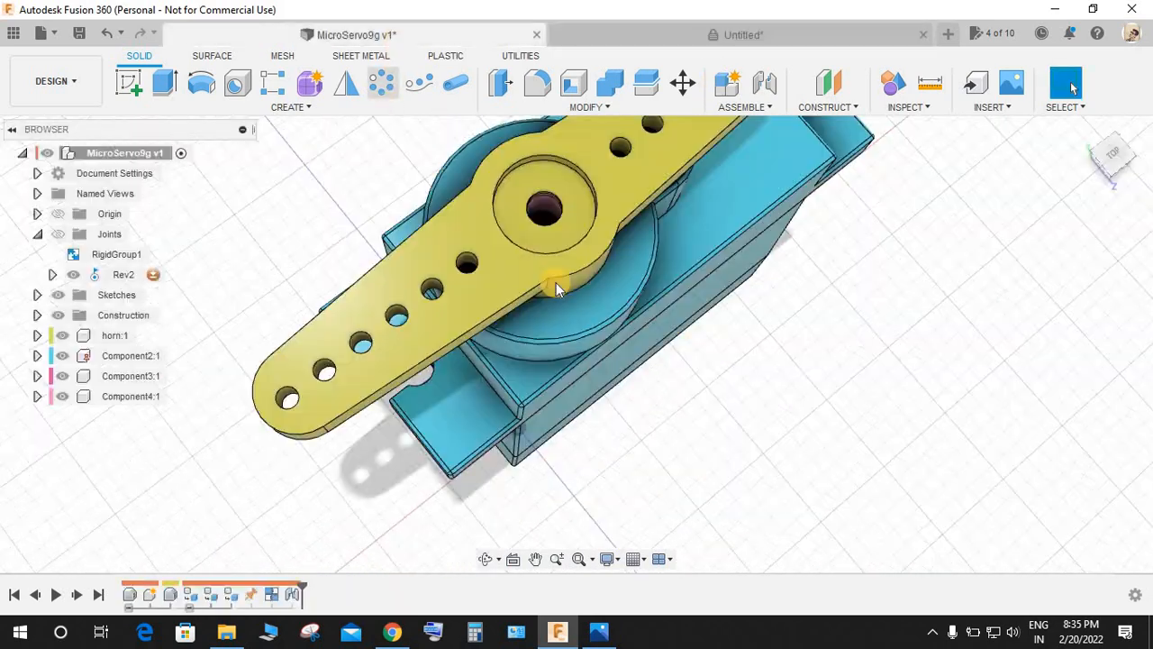
{"action": "left_click", "coordinate": [444, 354]}
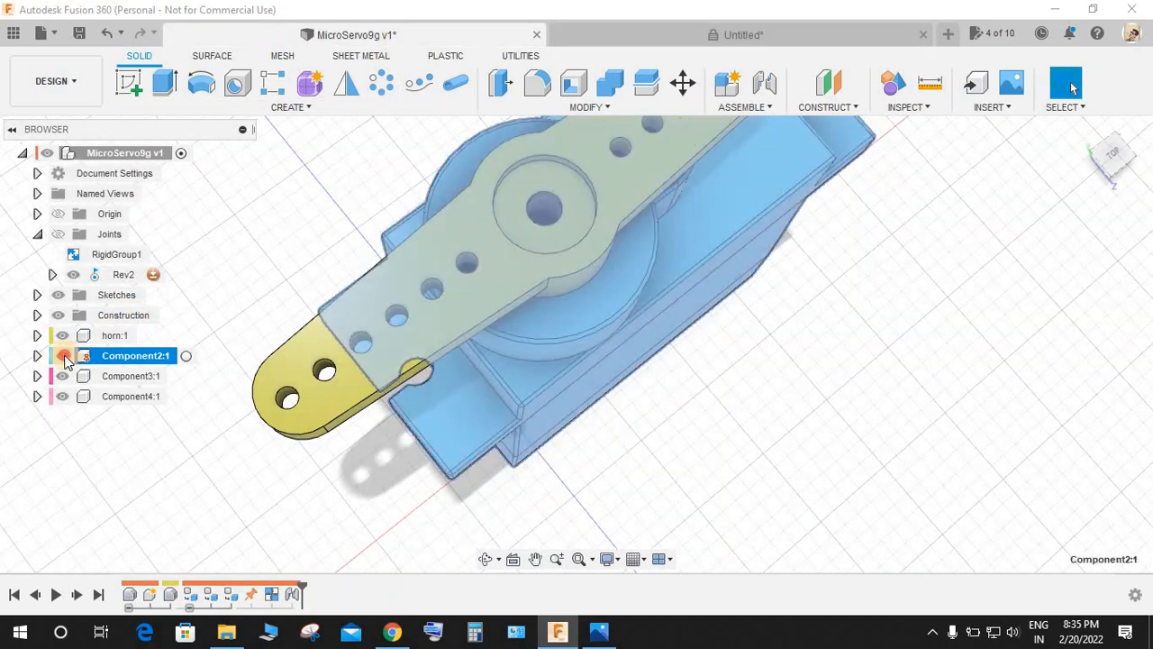
{"action": "left_click", "coordinate": [62, 356]}
{"action": "middle_click_drag", "start_coordinate": [651, 427], "coordinate": [625, 420], "text": "shift"}
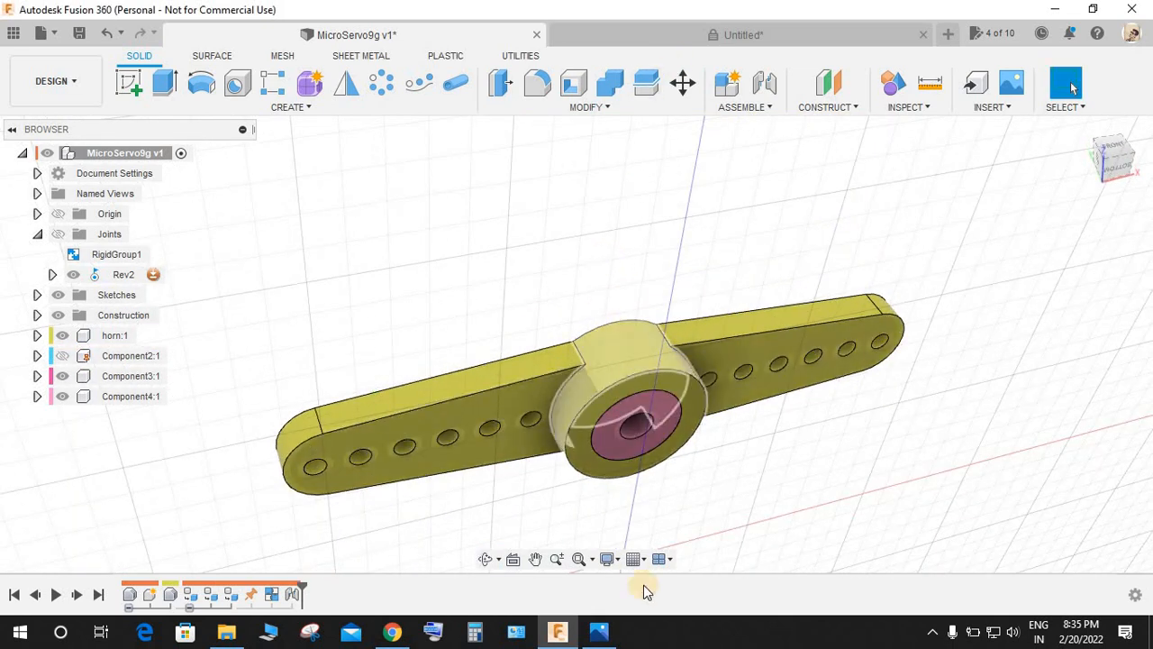
Return to the untitled horn design and start a sketch on the plate's underside.
{"action": "left_click", "coordinate": [641, 40]}
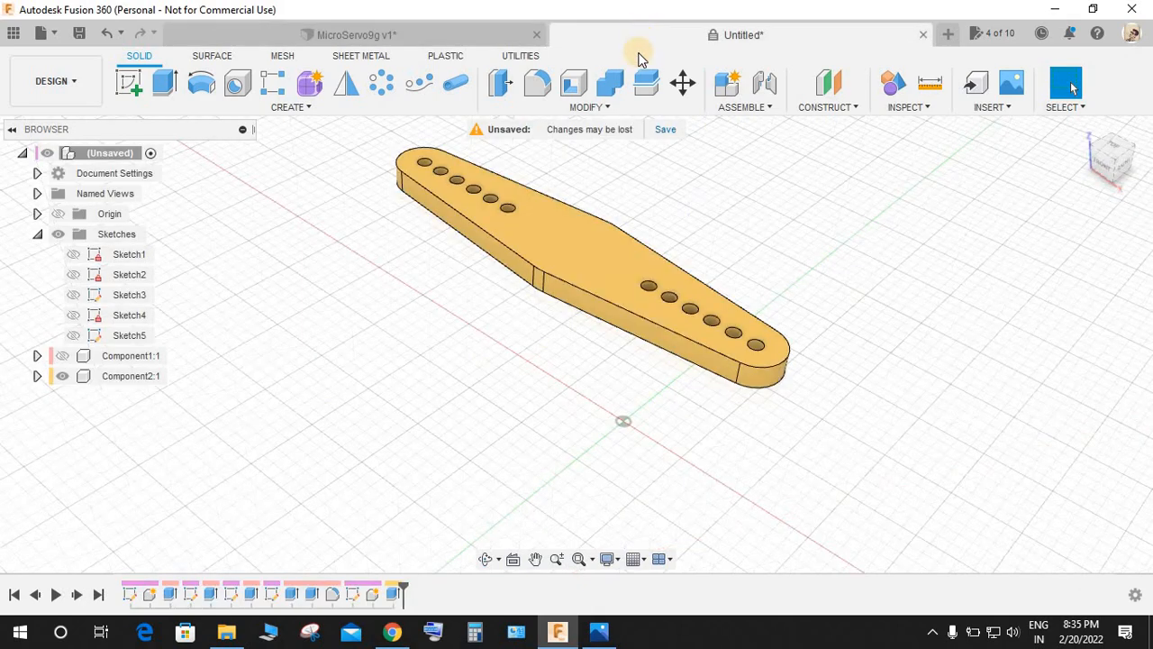
{"action": "left_click", "coordinate": [128, 83]}
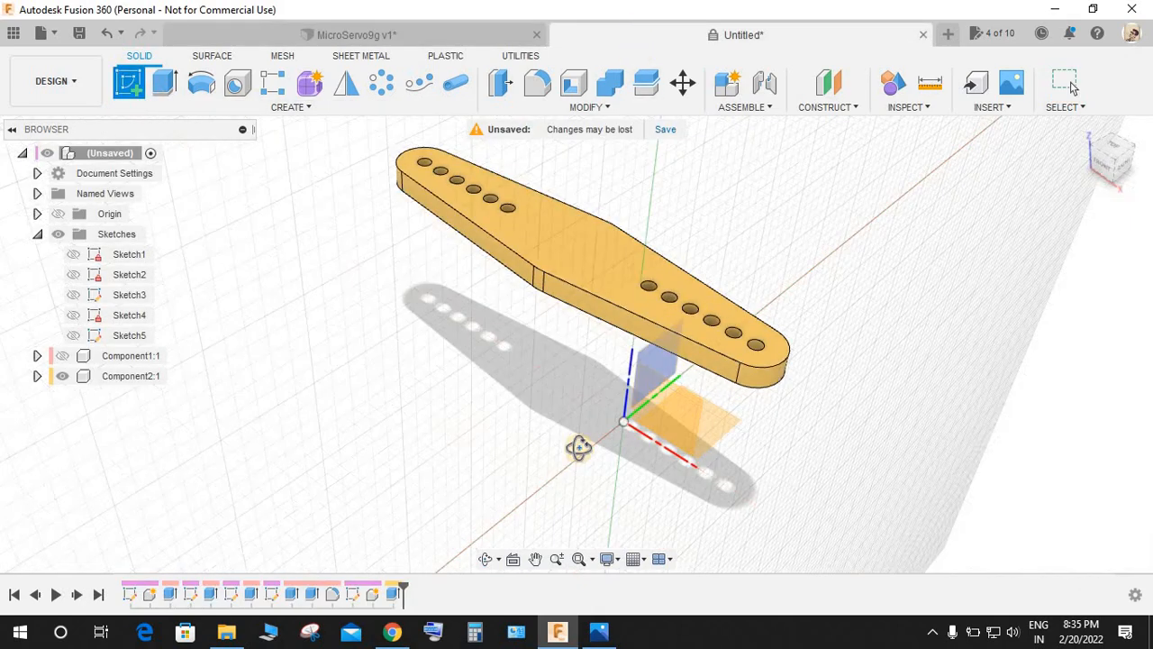
{"action": "mouse_move", "coordinate": [579, 443]}
{"action": "middle_mouse_down", "text": "shift"}
{"action": "mouse_move", "coordinate": [562, 283]}
{"action": "mouse_move", "coordinate": [565, 292]}
{"action": "middle_mouse_up", "text": "shift"}
{"action": "left_click", "coordinate": [565, 292]}
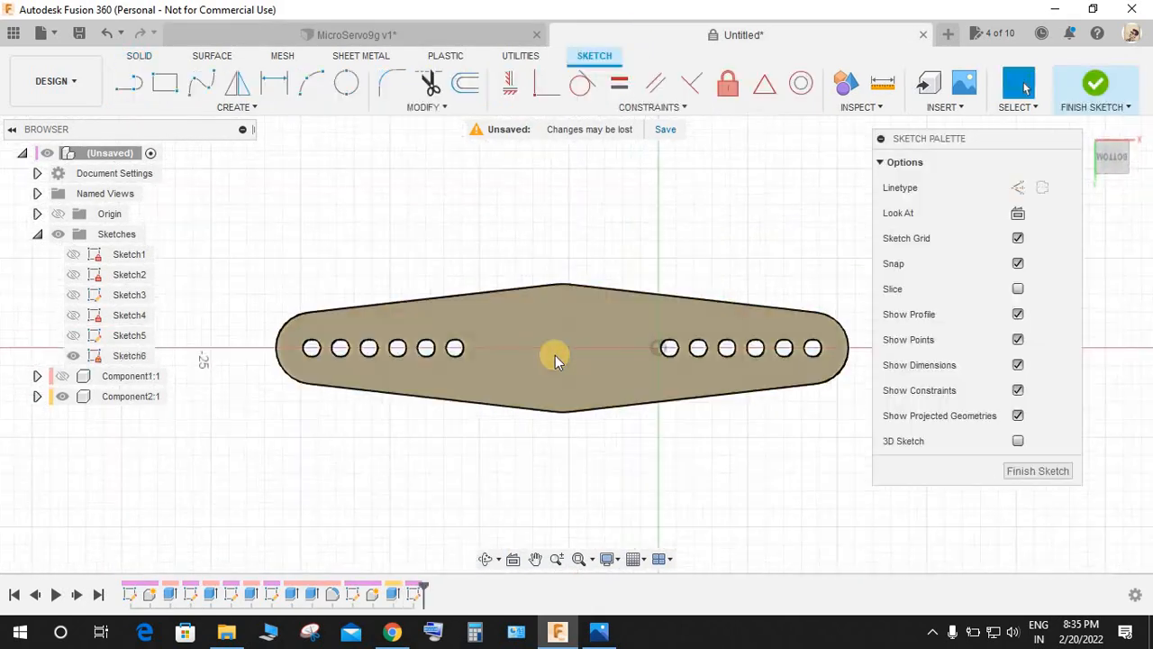
Sketch a circle about 2.73 mm in diameter at the center of the plate, midway between the two rows of holes.
{"action": "scroll", "coordinate": [555, 355], "scroll_direction": "up", "scroll_amount": 4}
{"action": "key", "text": "c"}
{"action": "left_click", "coordinate": [568, 343]}
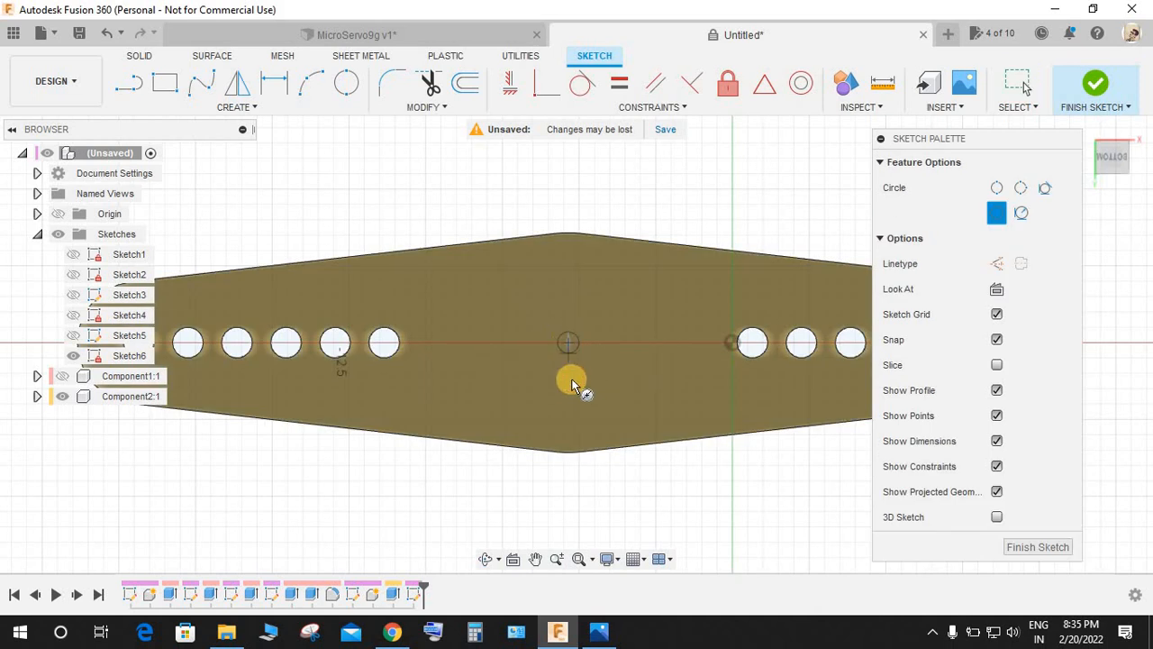
{"action": "left_click", "coordinate": [609, 326]}
Try to make the central circle concentric with the plate's outer edge.
{"action": "left_click", "coordinate": [588, 92]}
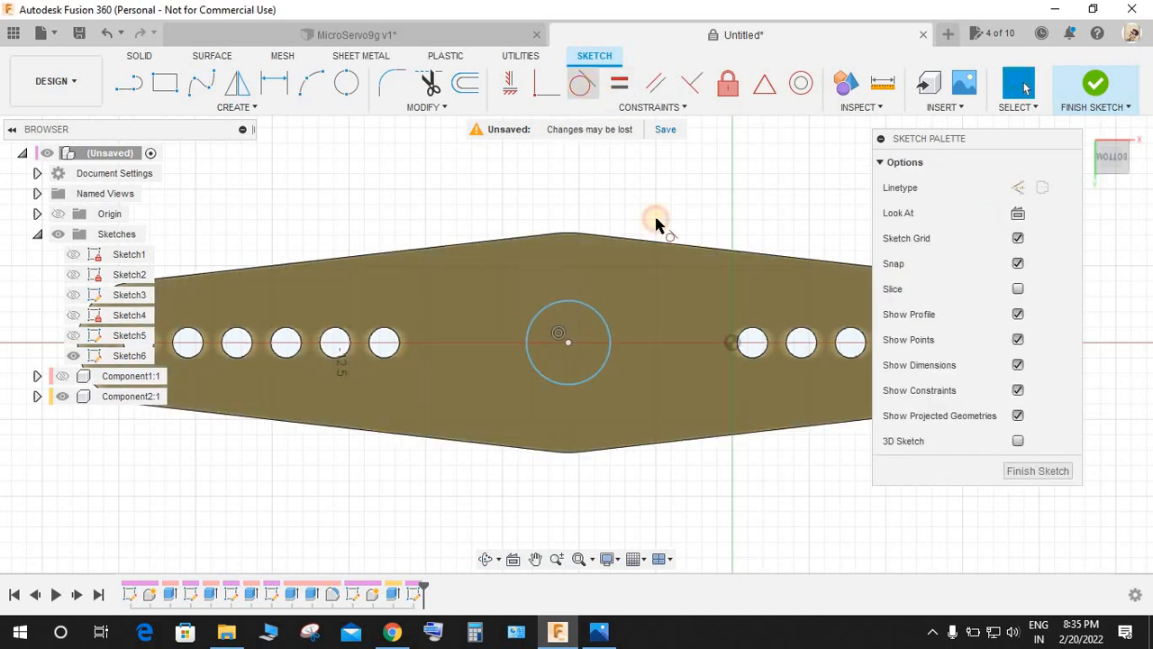
{"action": "left_click", "coordinate": [797, 87]}
{"action": "left_click", "coordinate": [579, 302]}
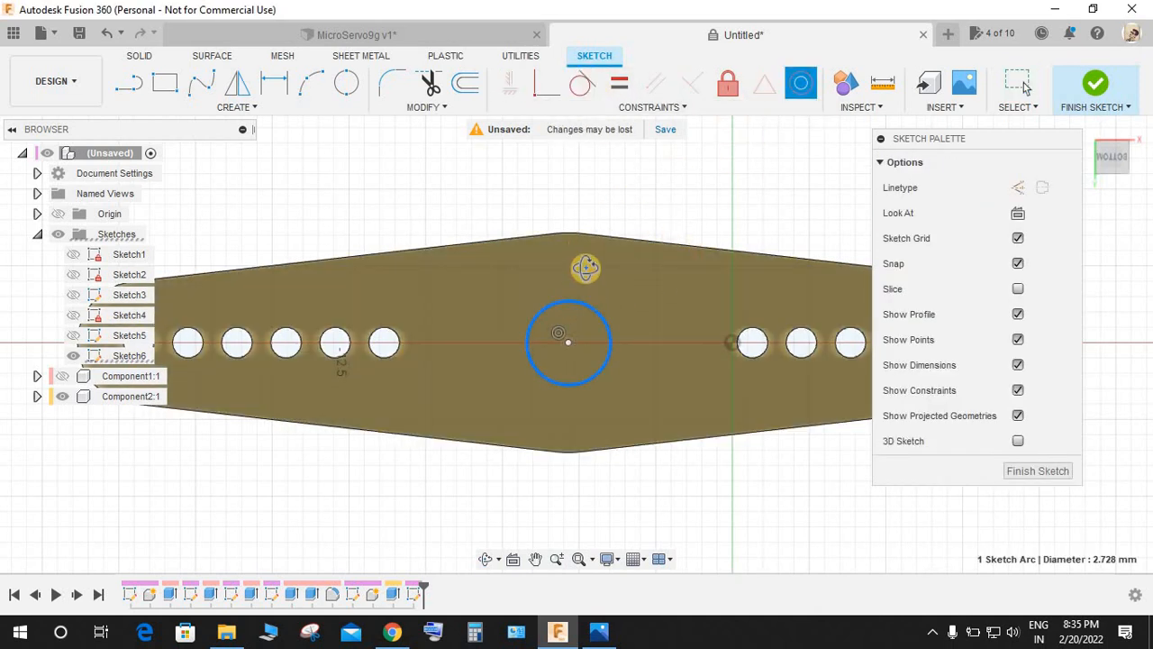
{"action": "middle_click_drag", "start_coordinate": [581, 259], "coordinate": [566, 252], "text": "shift"}
{"action": "left_click", "coordinate": [630, 260]}
{"action": "key", "text": "Escape"}
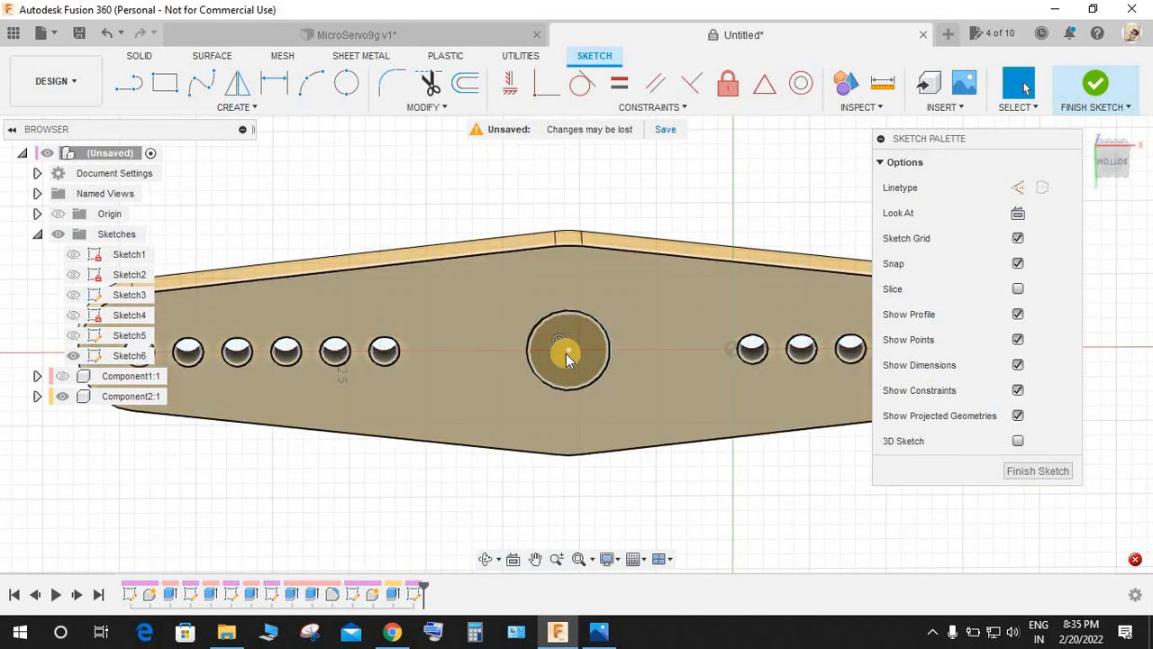
Apply a concentric constraint between the central circle and the short arc at the middle of the plate's long edge.
{"action": "left_click", "coordinate": [801, 83]}
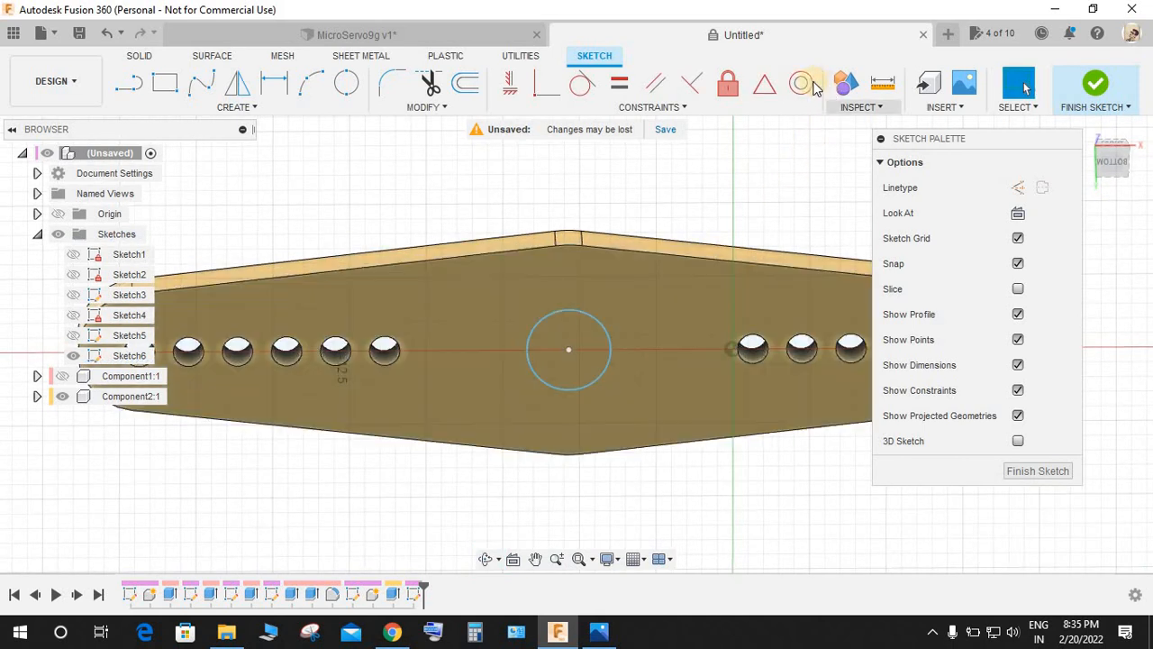
{"action": "left_click", "coordinate": [570, 311]}
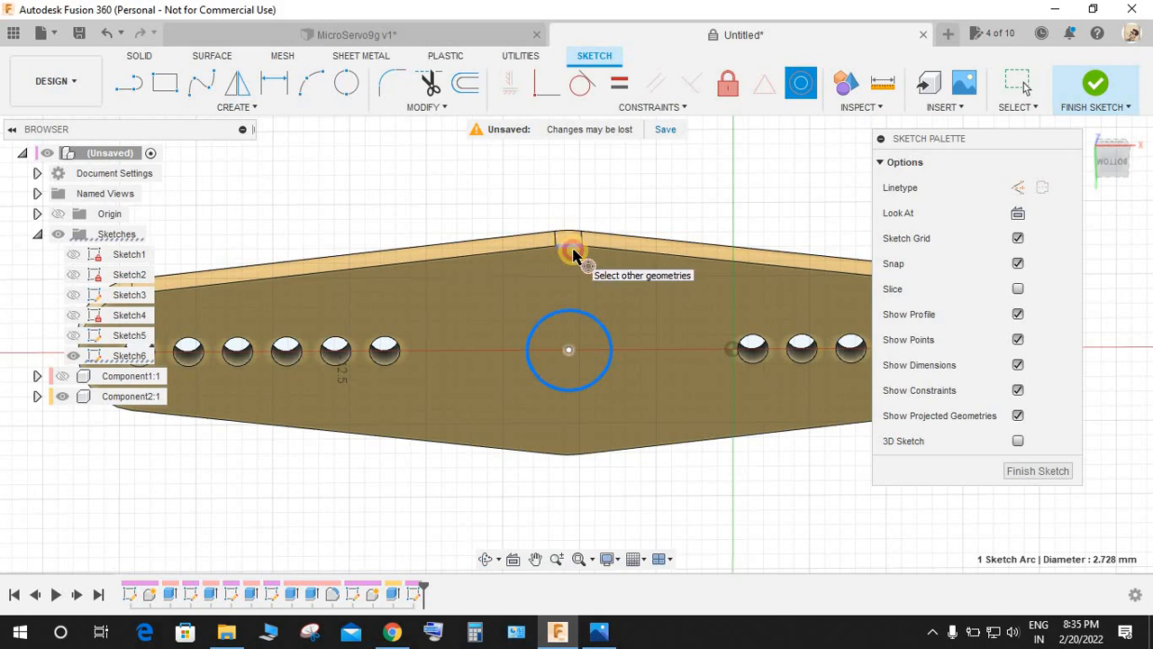
{"action": "left_click", "coordinate": [573, 255]}
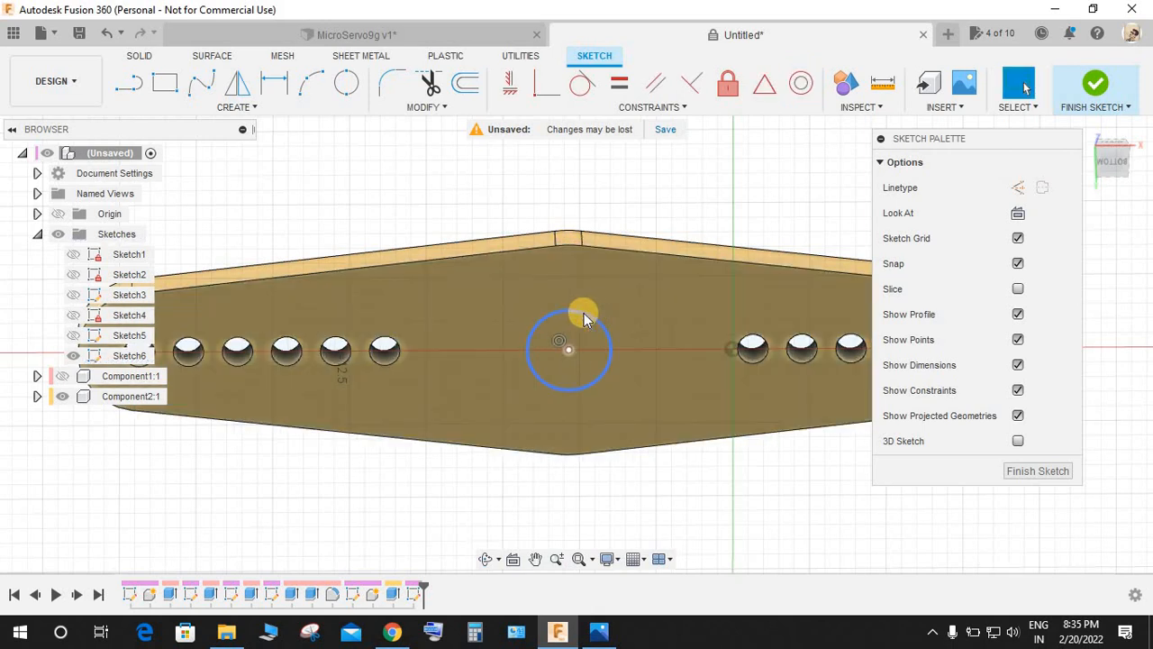
Enlarge the central circle out to the plate's long edges and make it tangent to the short middle arc.
{"action": "left_click_drag", "start_coordinate": [584, 312], "coordinate": [577, 250]}
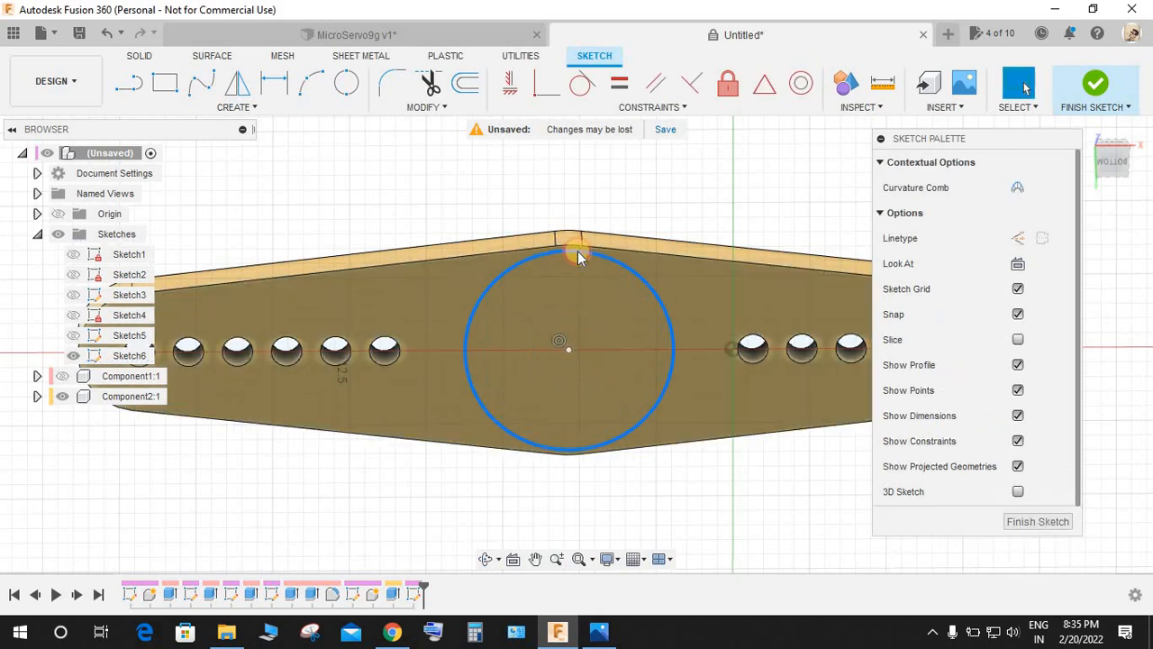
{"action": "left_click", "coordinate": [577, 84]}
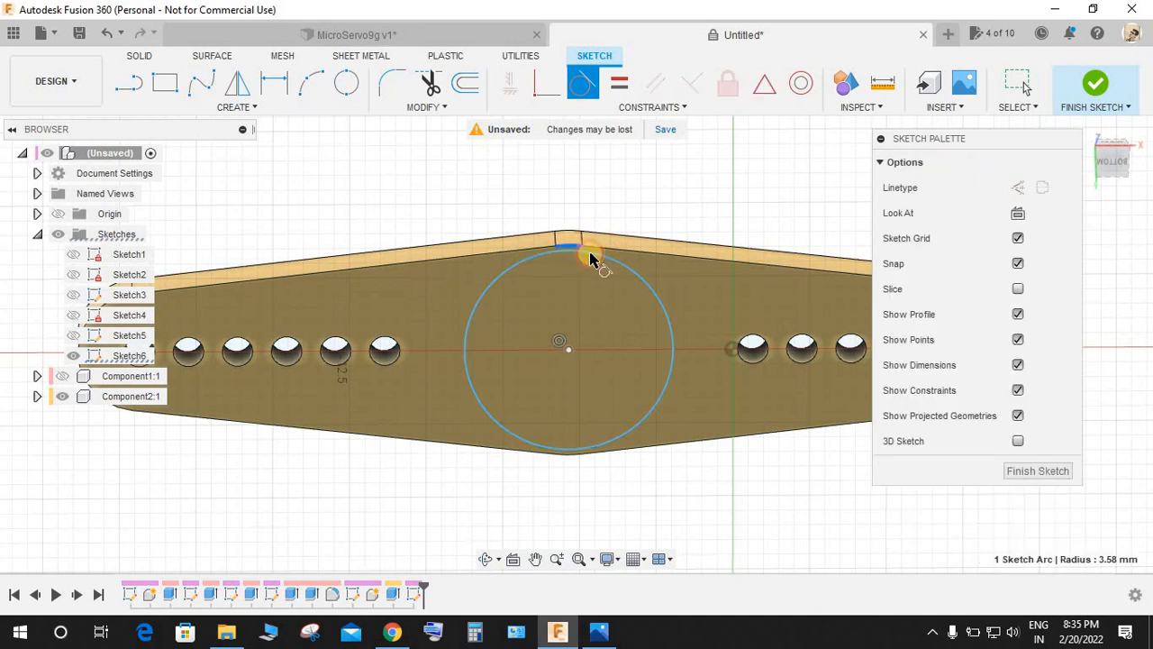
{"action": "left_click", "coordinate": [585, 256]}
{"action": "key", "text": "Escape"}
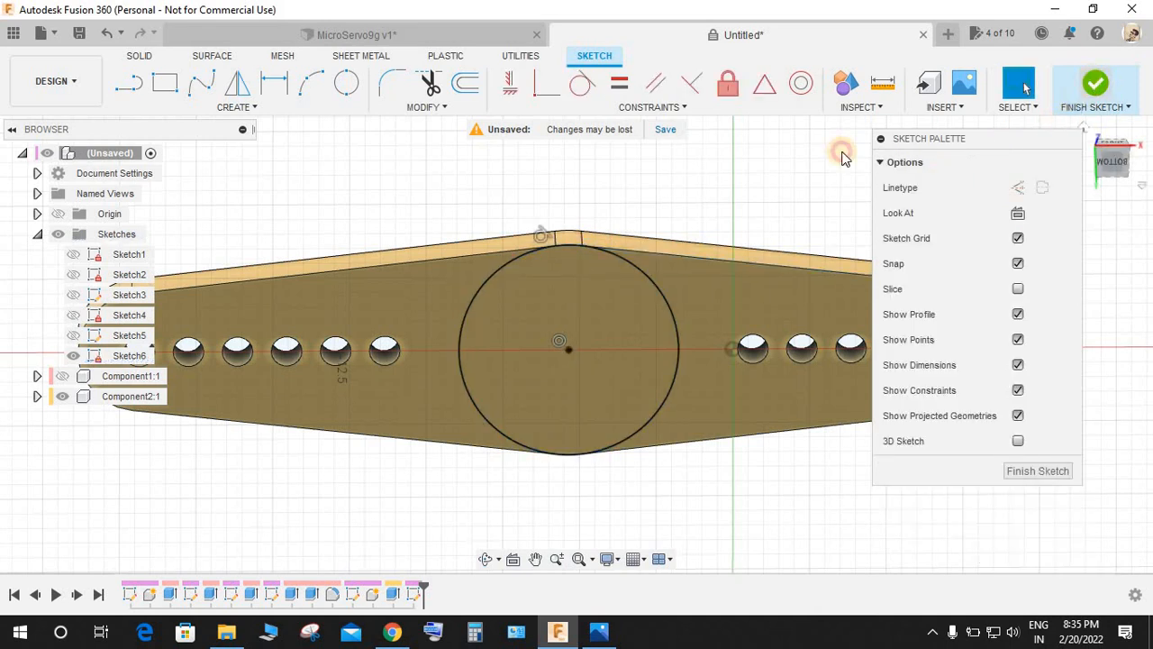
Extrude the central circle downward by 3.43-1.6 mm and join it to the plate as a hub.
{"action": "left_click", "coordinate": [165, 84]}
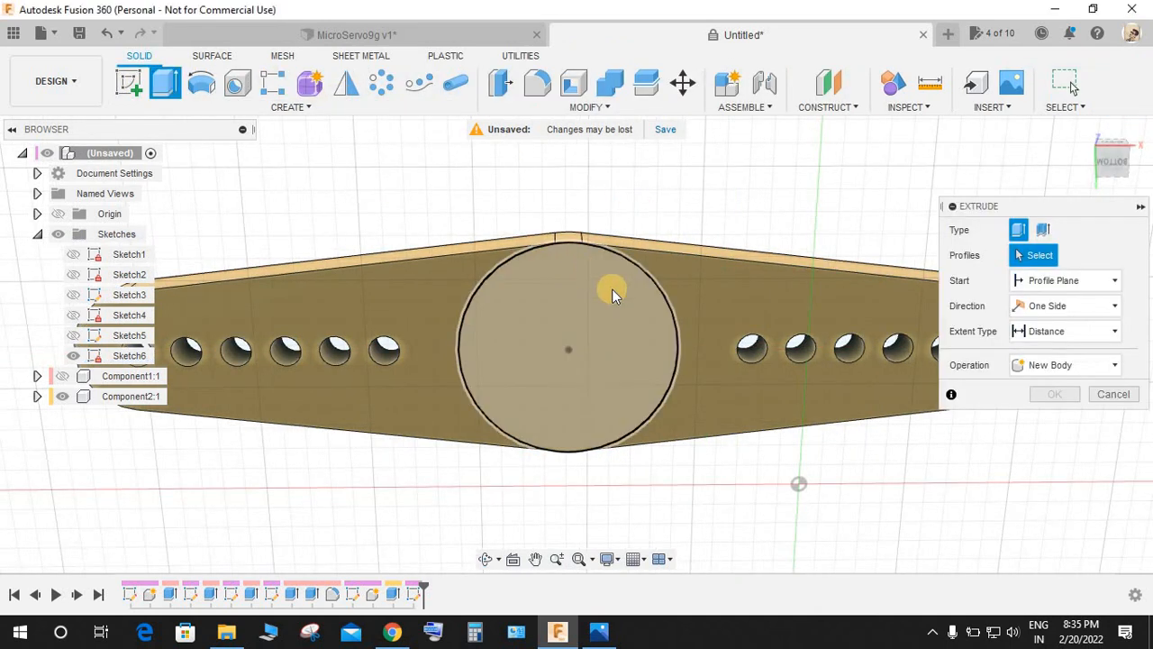
{"action": "left_click", "coordinate": [612, 289]}
{"action": "left_click_drag", "start_coordinate": [571, 360], "coordinate": [570, 437]}
{"action": "middle_click_drag", "start_coordinate": [579, 265], "coordinate": [567, 439], "text": "shift"}
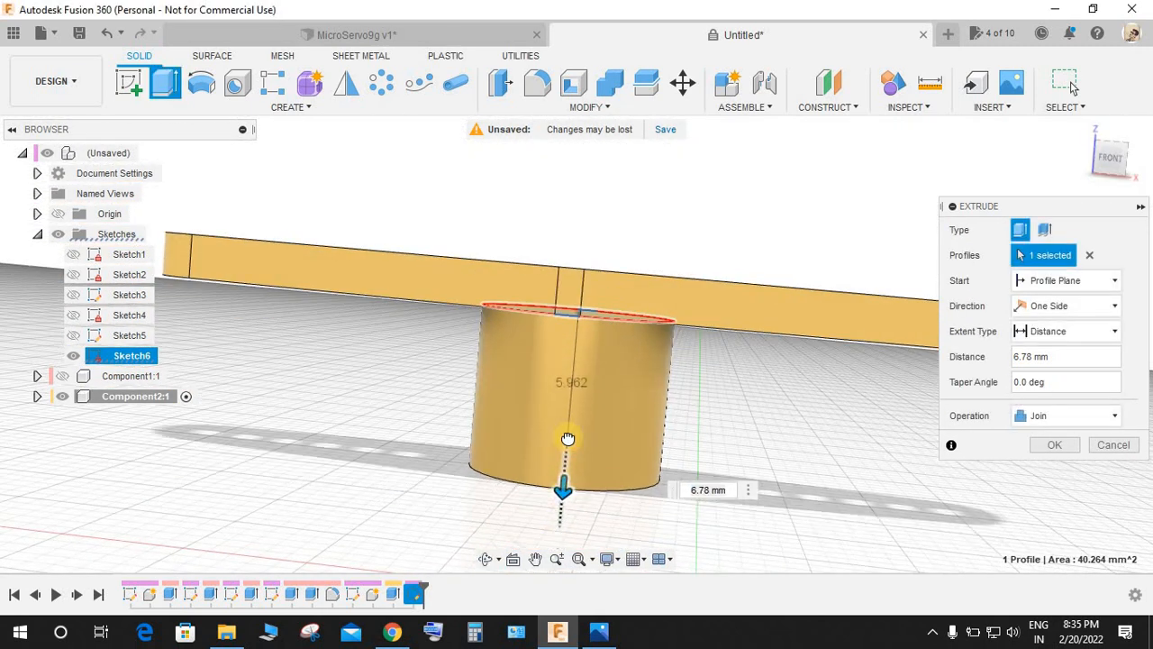
{"action": "left_click_drag", "start_coordinate": [562, 488], "coordinate": [570, 401]}
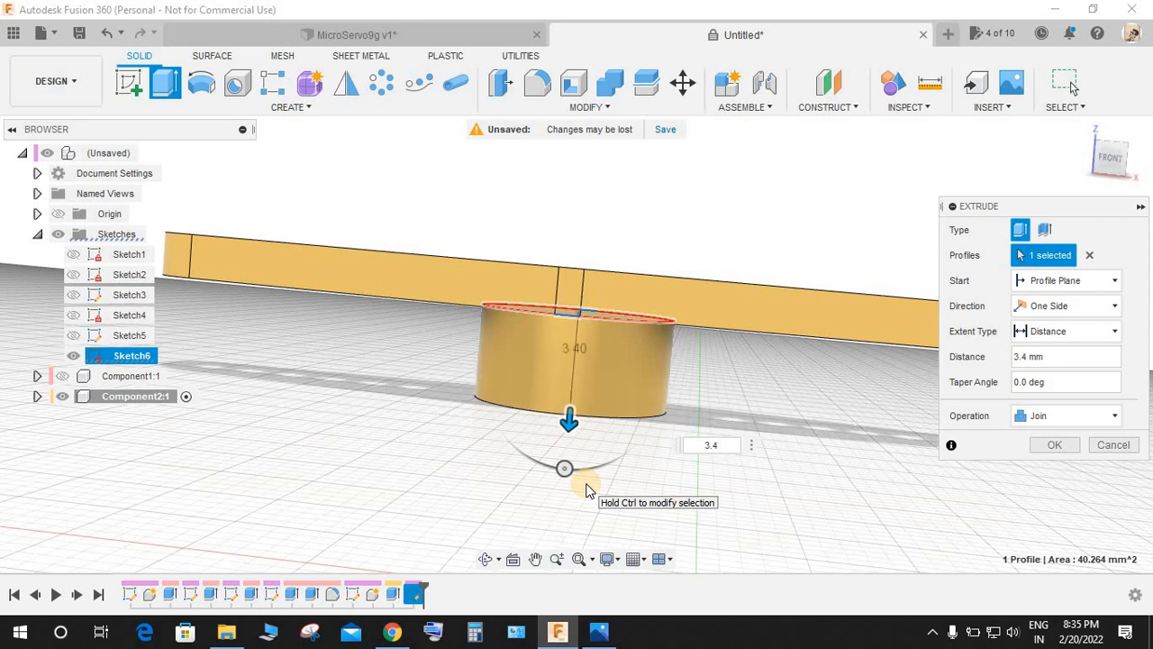
{"action": "type", "text": "3-1.6"}
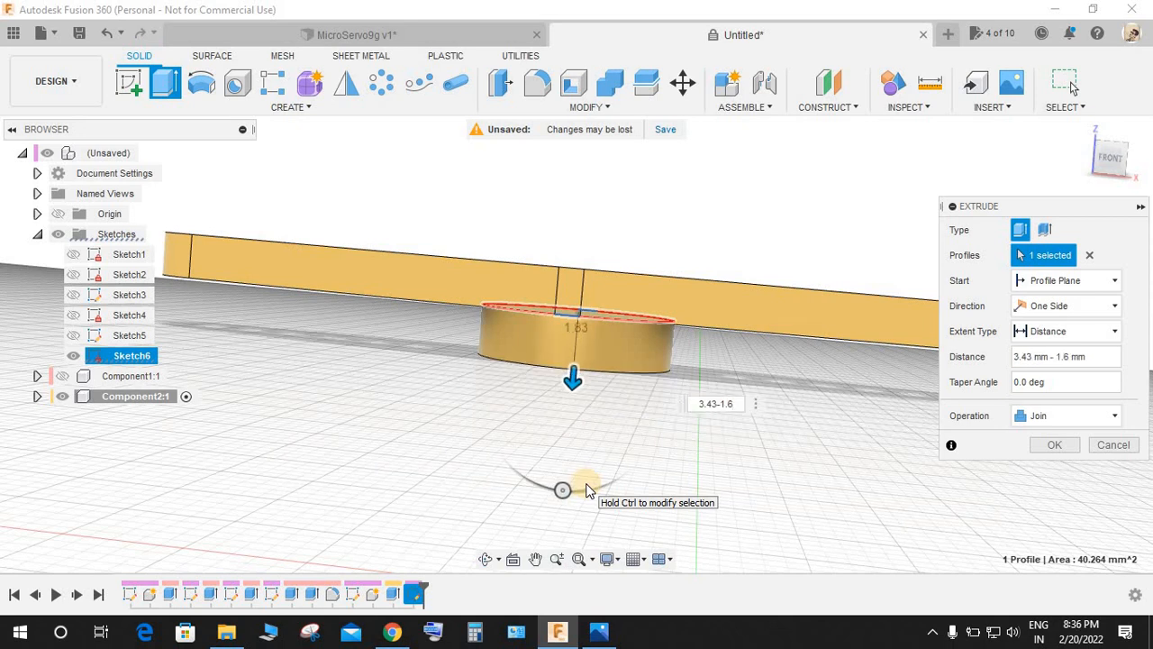
{"action": "key", "text": "Return"}
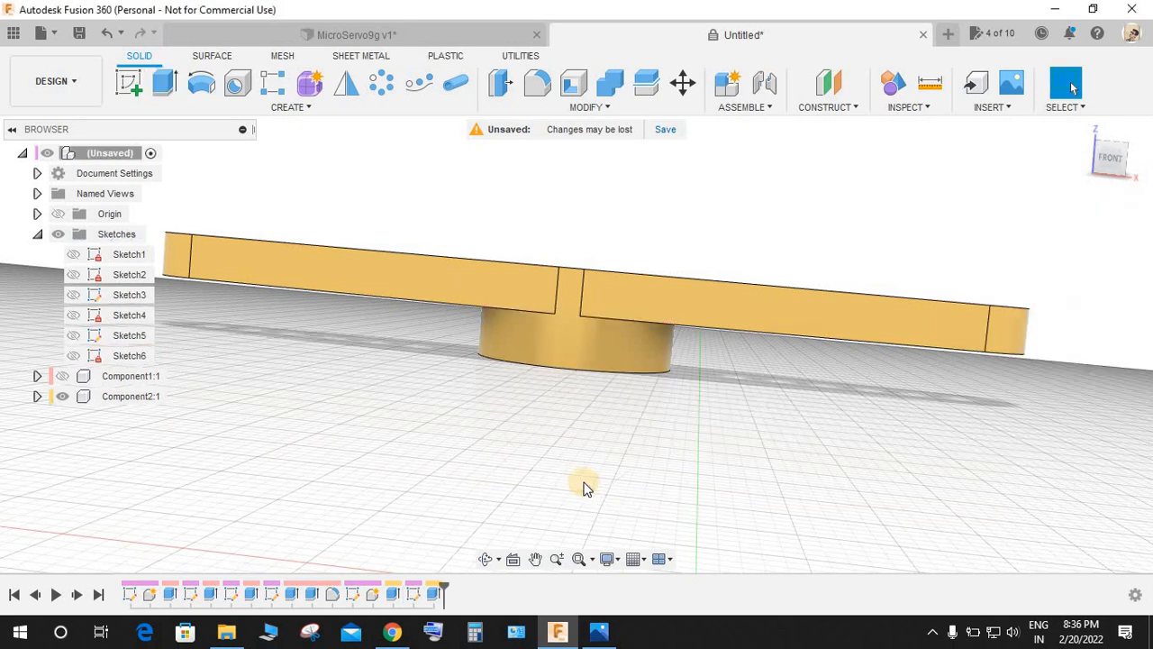
Examine the top side of the reference horn in the MicroServo9g v1 design and return to the untitled design.
{"action": "middle_click_drag", "start_coordinate": [634, 405], "coordinate": [592, 242], "text": "shift"}
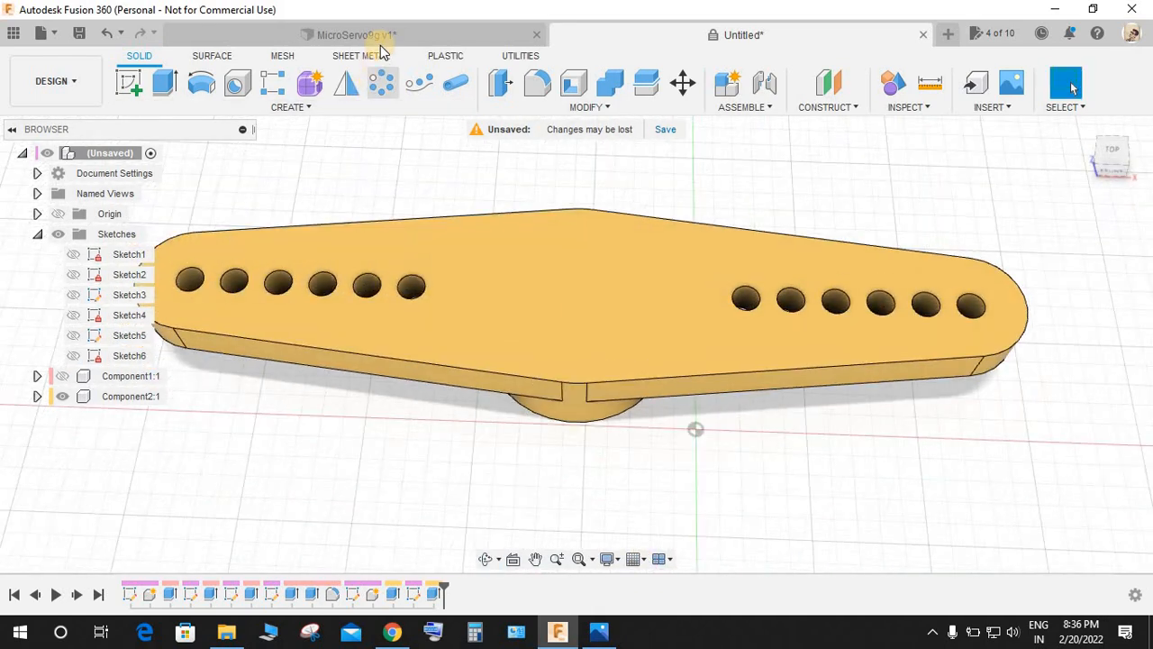
{"action": "left_click", "coordinate": [383, 43]}
{"action": "middle_click_drag", "start_coordinate": [658, 297], "coordinate": [633, 473], "text": "shift"}
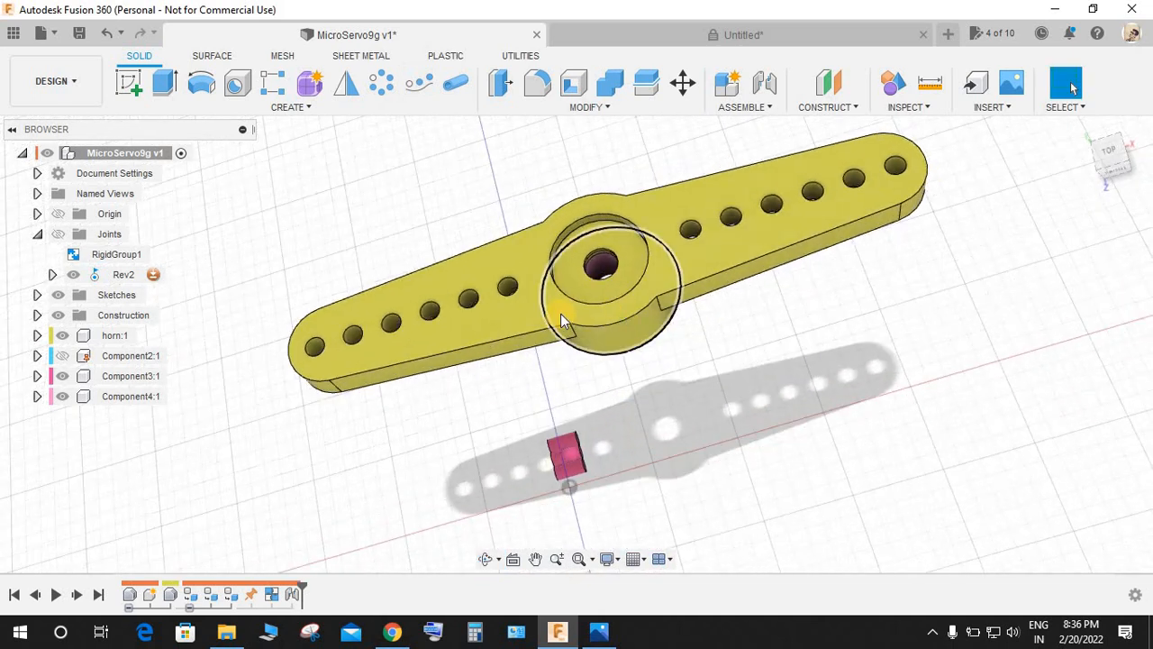
{"action": "left_click", "coordinate": [682, 38]}
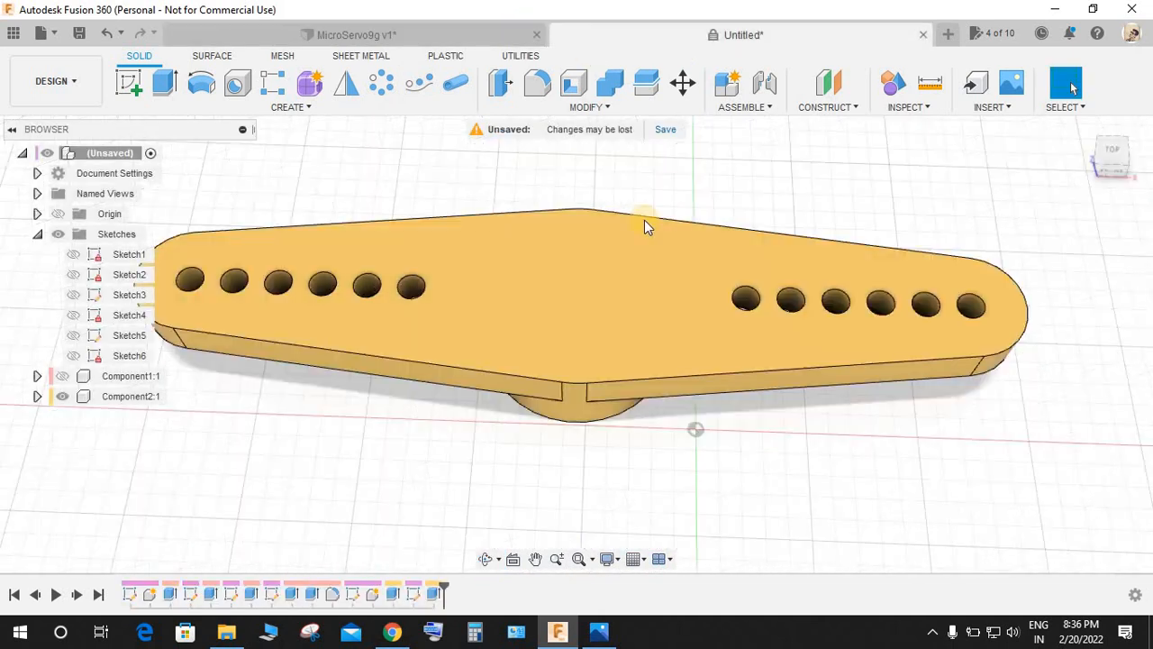
Start a sketch on the plate's top face and draw a circle about 2.4 mm in diameter near its middle.
{"action": "key", "text": "c"}
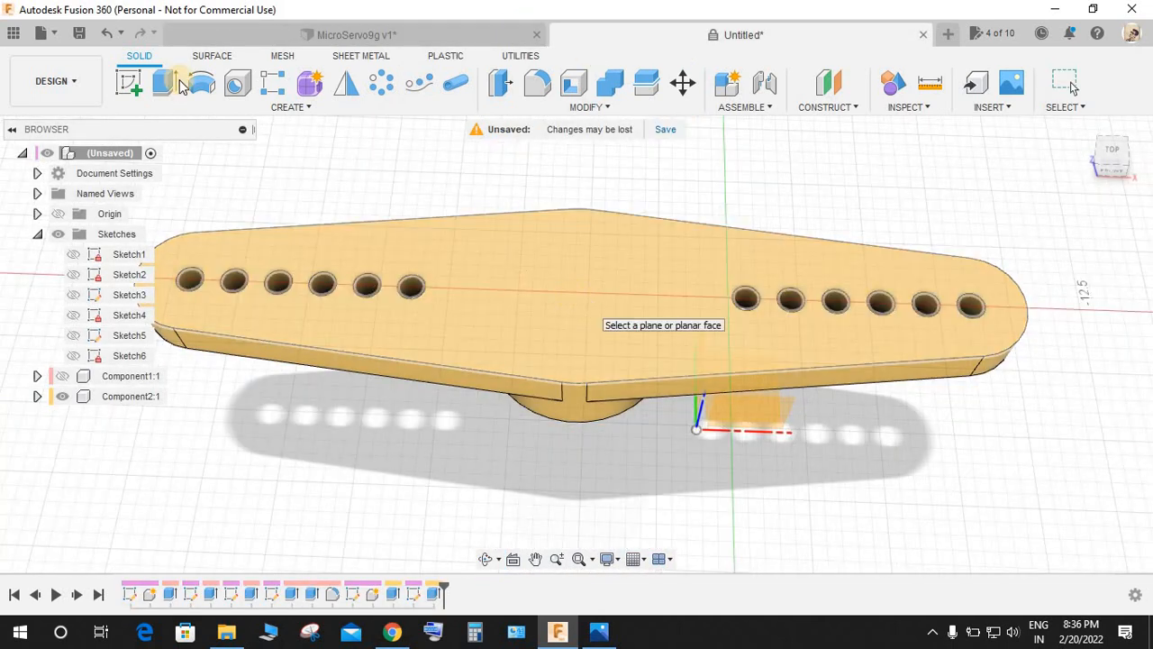
{"action": "left_click", "coordinate": [130, 83]}
{"action": "left_click", "coordinate": [585, 294]}
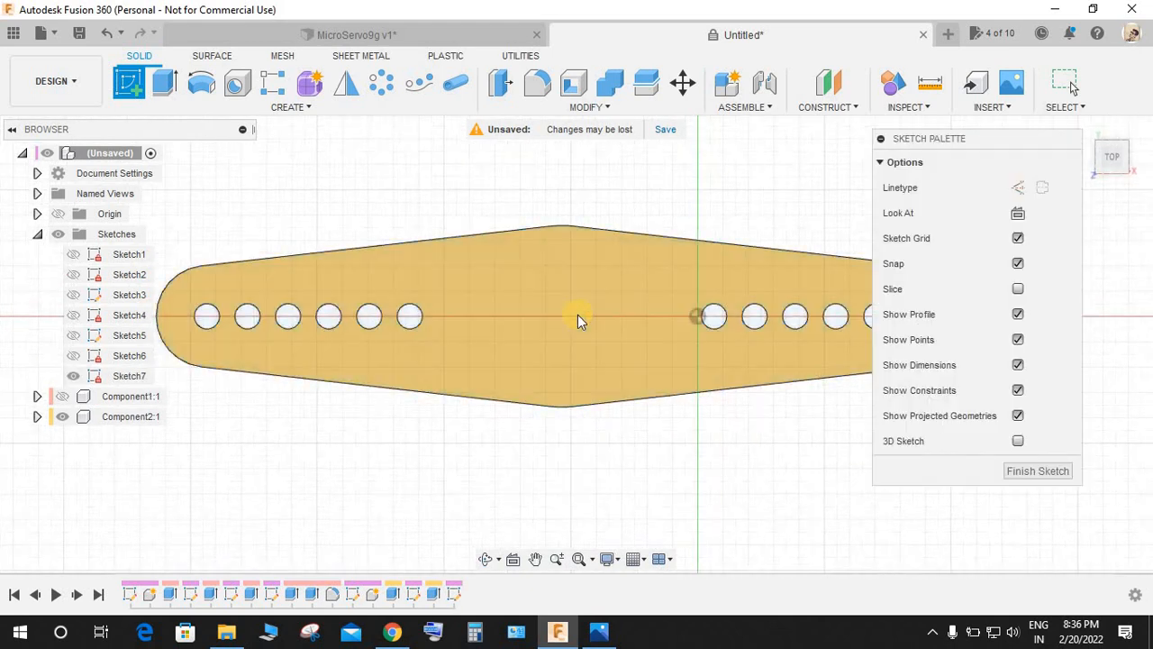
{"action": "key", "text": "c"}
{"action": "left_click", "coordinate": [571, 293]}
{"action": "left_click", "coordinate": [584, 316]}
Make the new circle concentric with the short arc at the middle of the plate's long edge.
{"action": "left_click", "coordinate": [797, 90]}
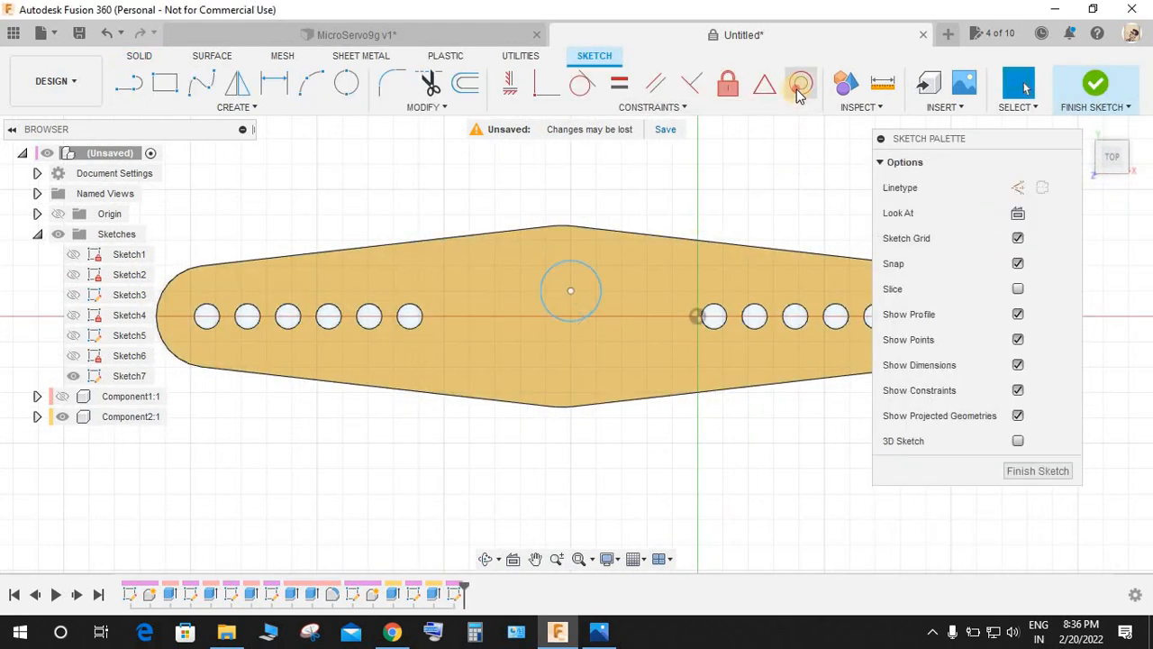
{"action": "left_click", "coordinate": [575, 261]}
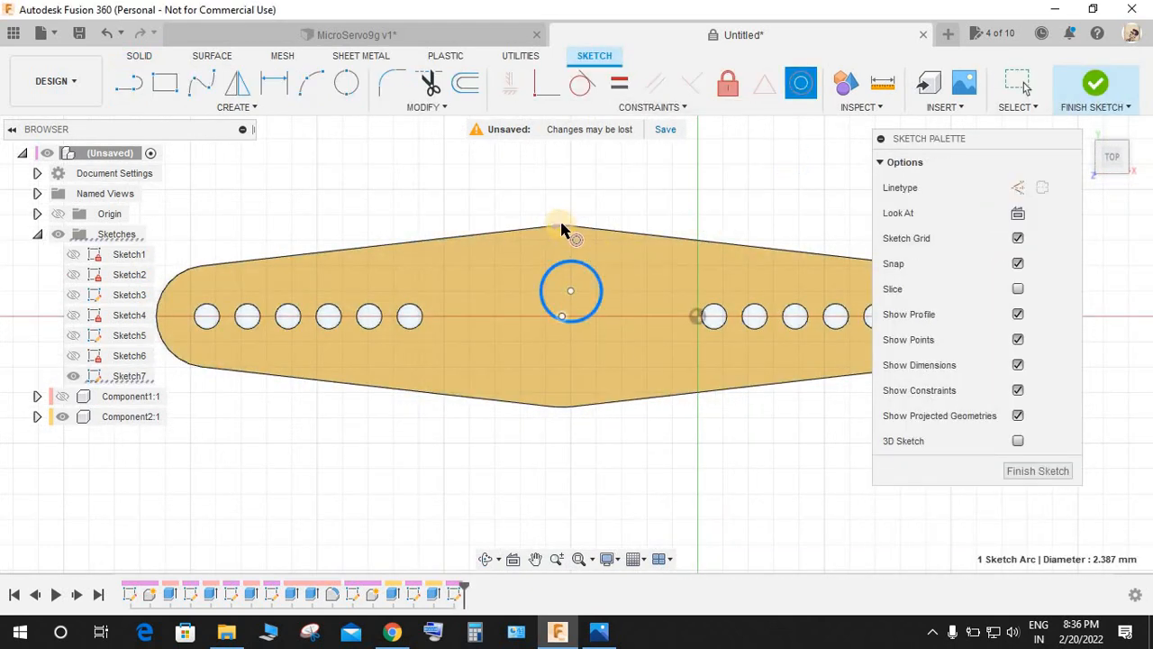
{"action": "left_click", "coordinate": [560, 227]}
{"action": "key", "text": "Escape"}
Enlarge the central circle and dimension its diameter to 5 mm.
{"action": "key", "text": "d"}
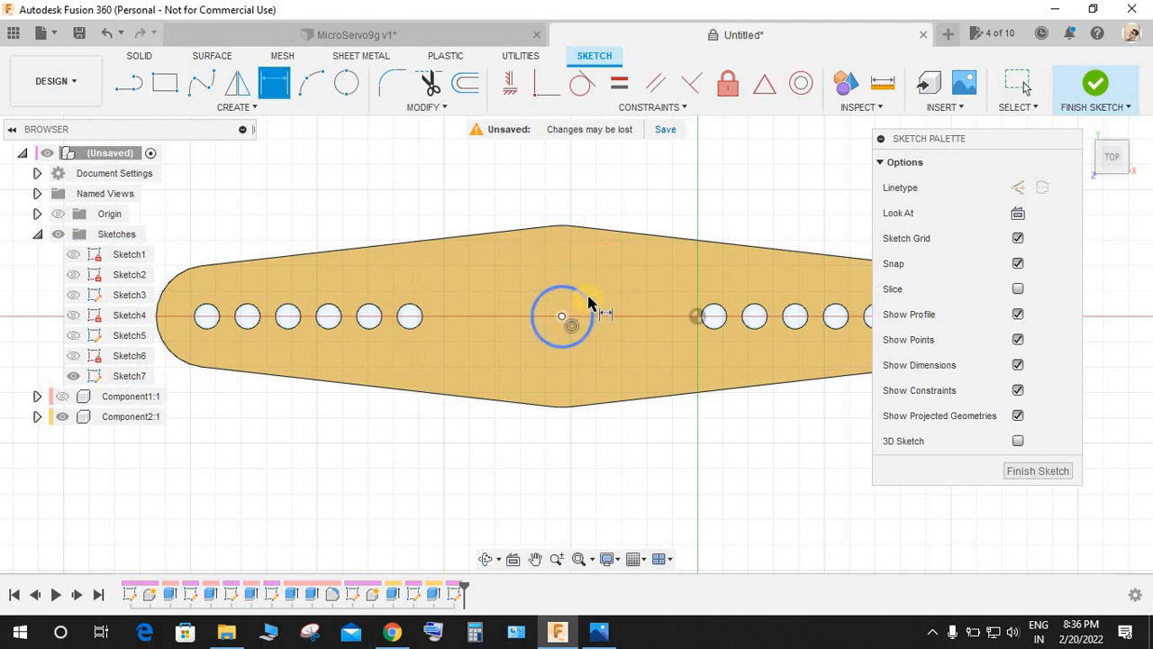
{"action": "key", "text": "Escape"}
{"action": "left_click_drag", "start_coordinate": [606, 282], "coordinate": [608, 283]}
{"action": "key", "text": "d"}
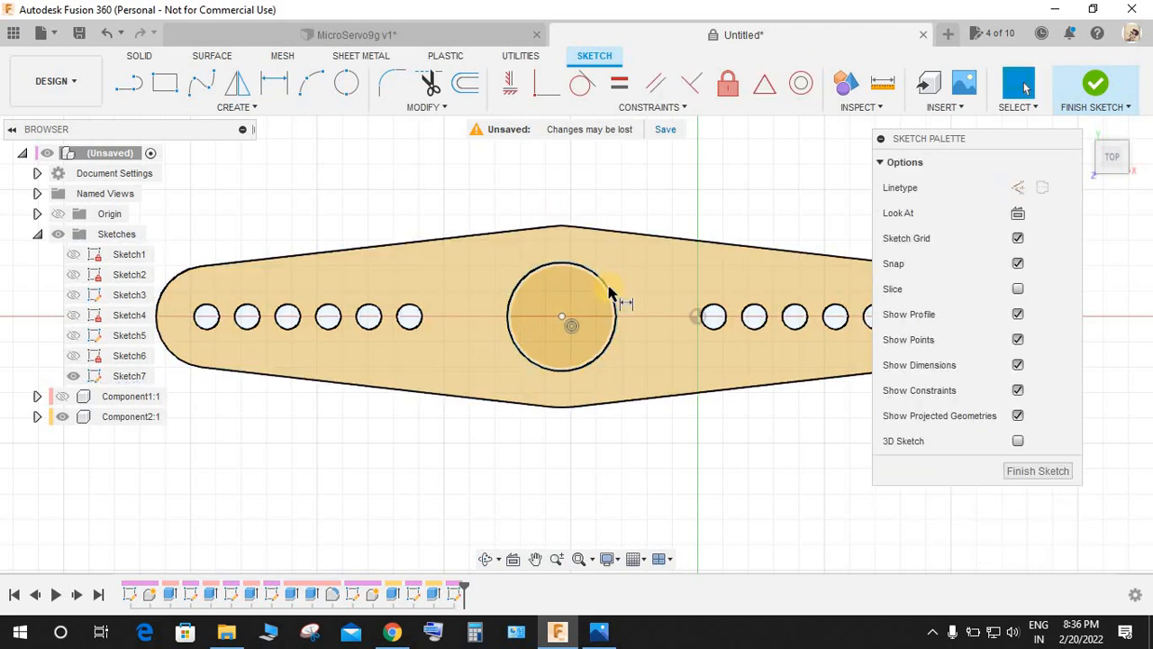
{"action": "left_click", "coordinate": [609, 287]}
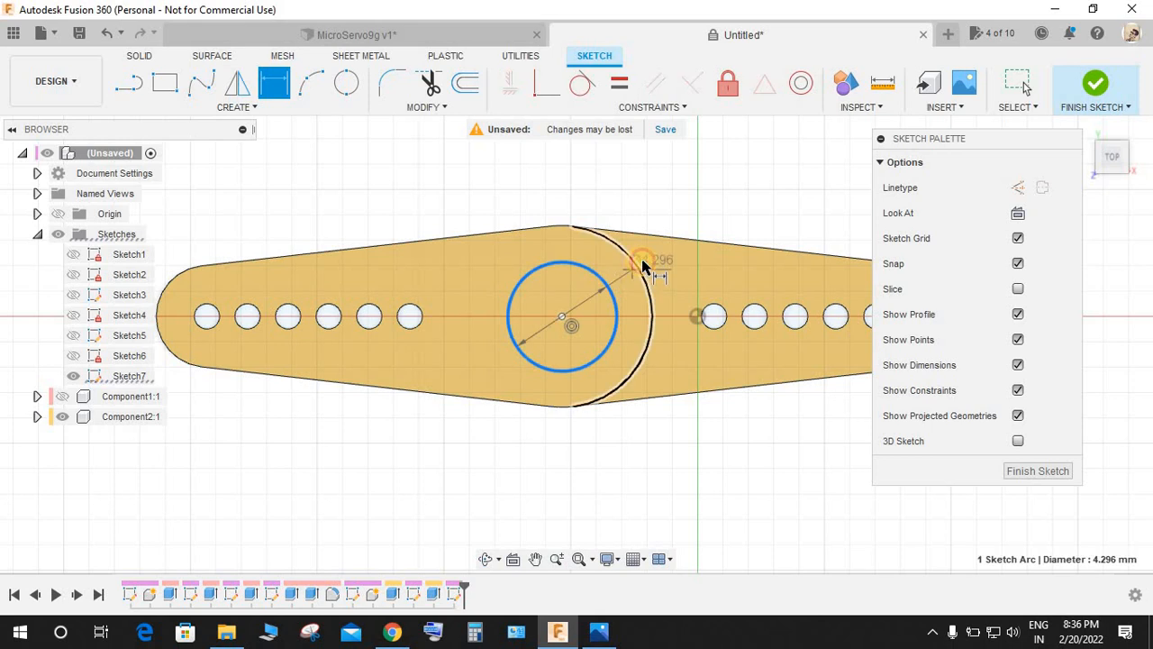
{"action": "key", "text": "Escape"}
{"action": "key", "text": "d"}
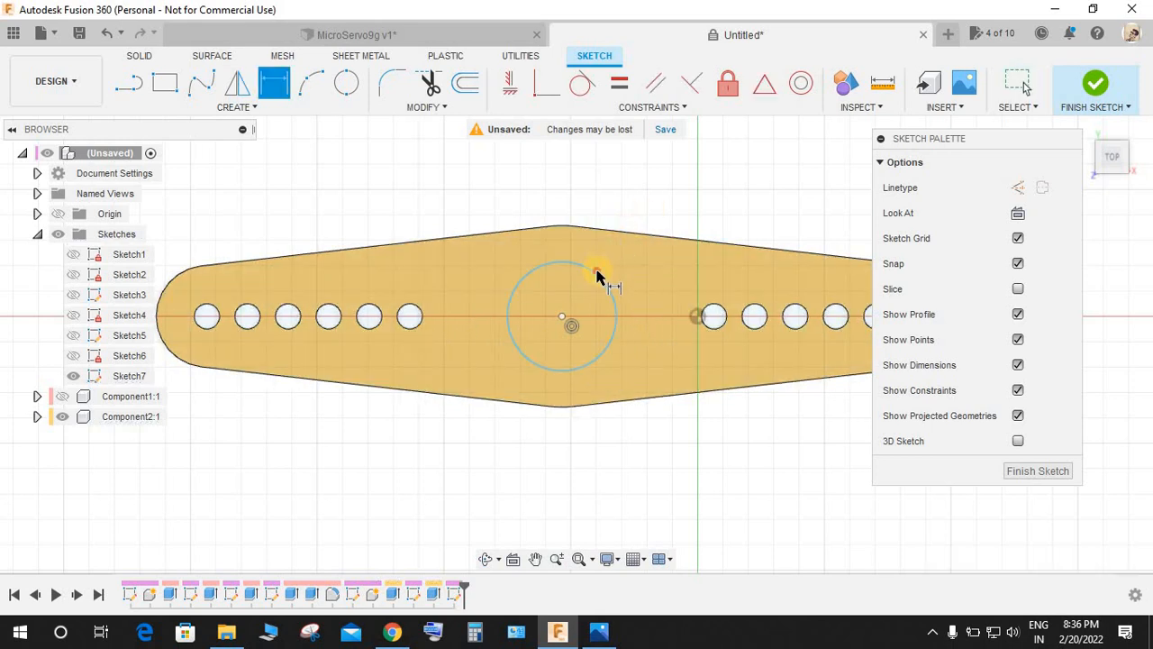
{"action": "left_click", "coordinate": [600, 271]}
{"action": "left_click", "coordinate": [648, 193]}
{"action": "type", "text": "5"}
{"action": "key", "text": "Return"}
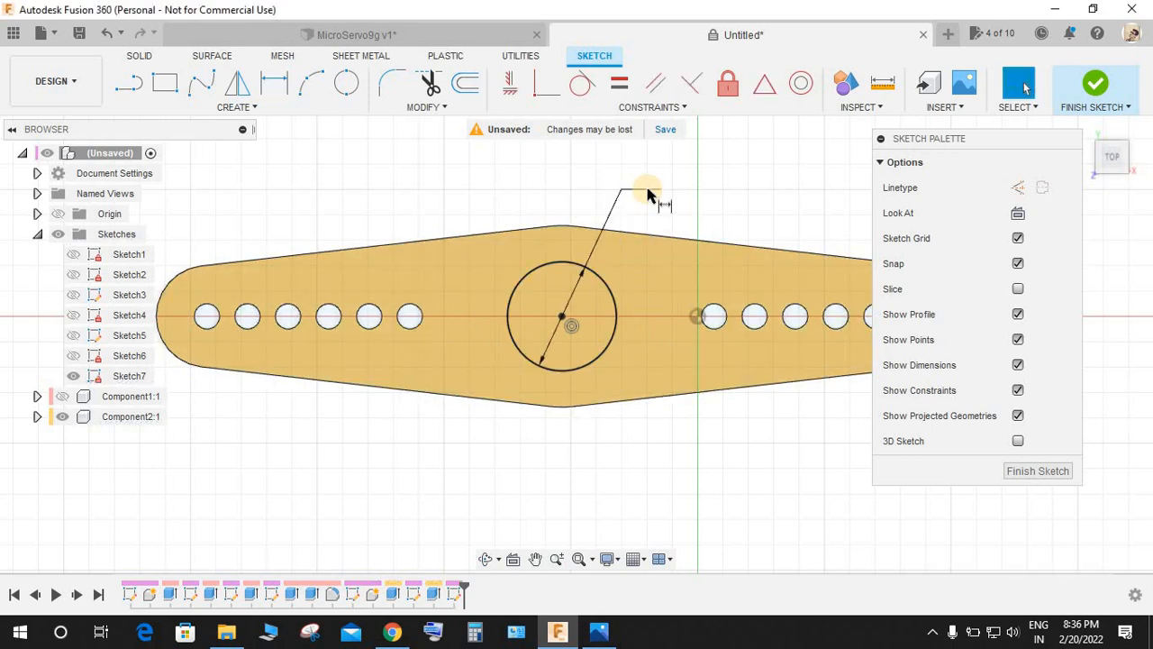
Finish the sketch and extrude the 5 mm circle by -0.8 mm as a cut into the plate's top.
{"action": "left_click", "coordinate": [1080, 94]}
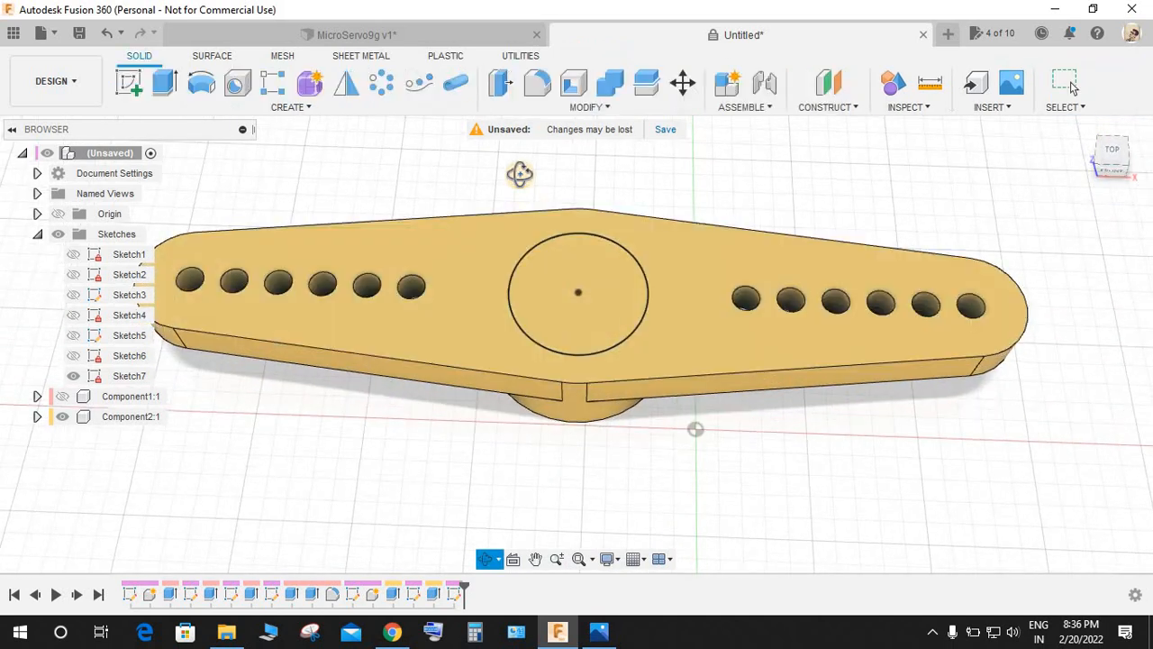
{"action": "left_click", "coordinate": [163, 82]}
{"action": "left_click", "coordinate": [552, 302]}
{"action": "left_click_drag", "start_coordinate": [544, 303], "coordinate": [606, 327]}
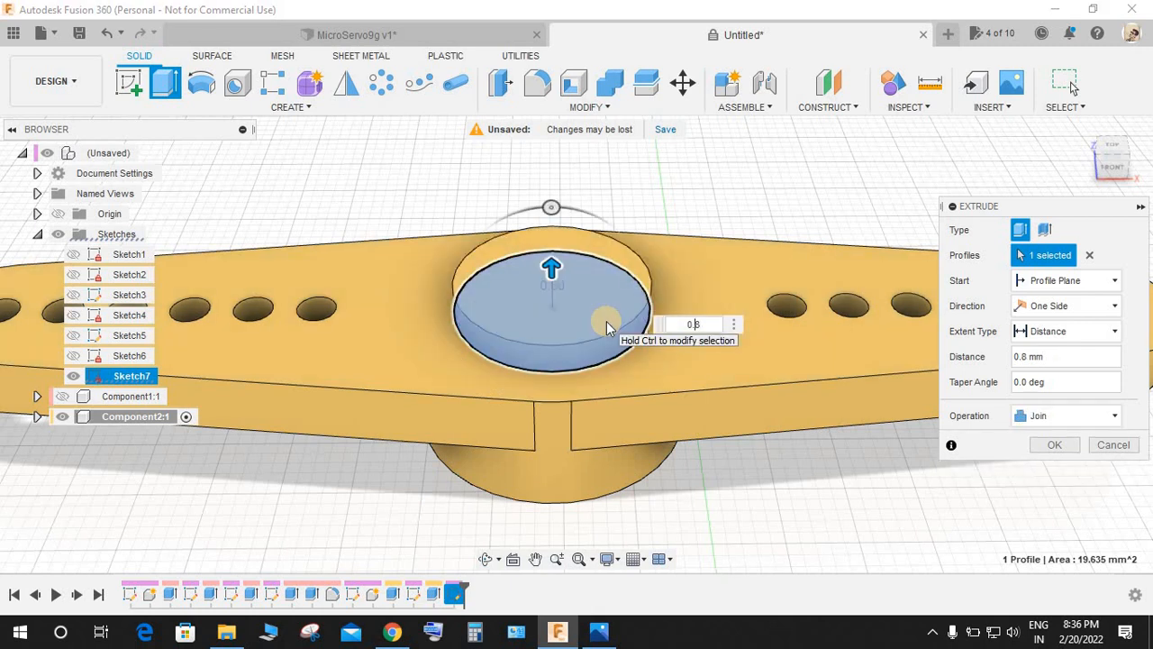
{"action": "type", "text": "-"}
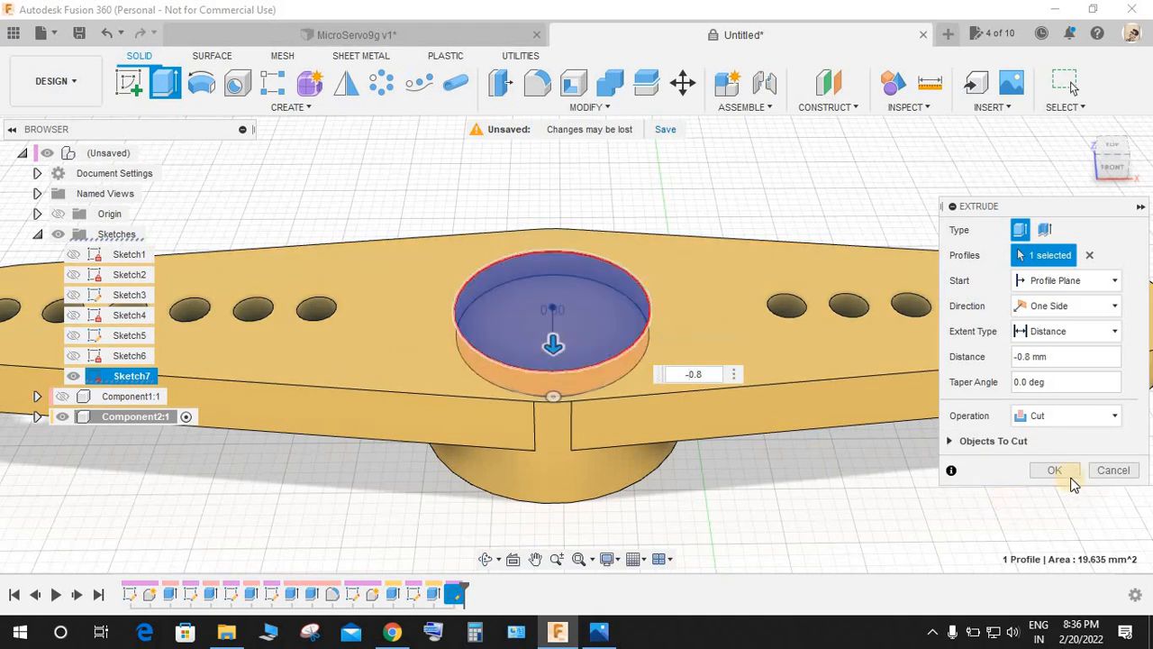
{"action": "left_click", "coordinate": [1055, 468]}
Examine the underside of the reference horn's hub in the MicroServo9g v1 design and return to the untitled design.
{"action": "middle_click_drag", "start_coordinate": [661, 219], "coordinate": [375, 67], "text": "shift"}
{"action": "left_click", "coordinate": [372, 38]}
{"action": "middle_click_drag", "start_coordinate": [610, 305], "coordinate": [592, 213], "text": "shift"}
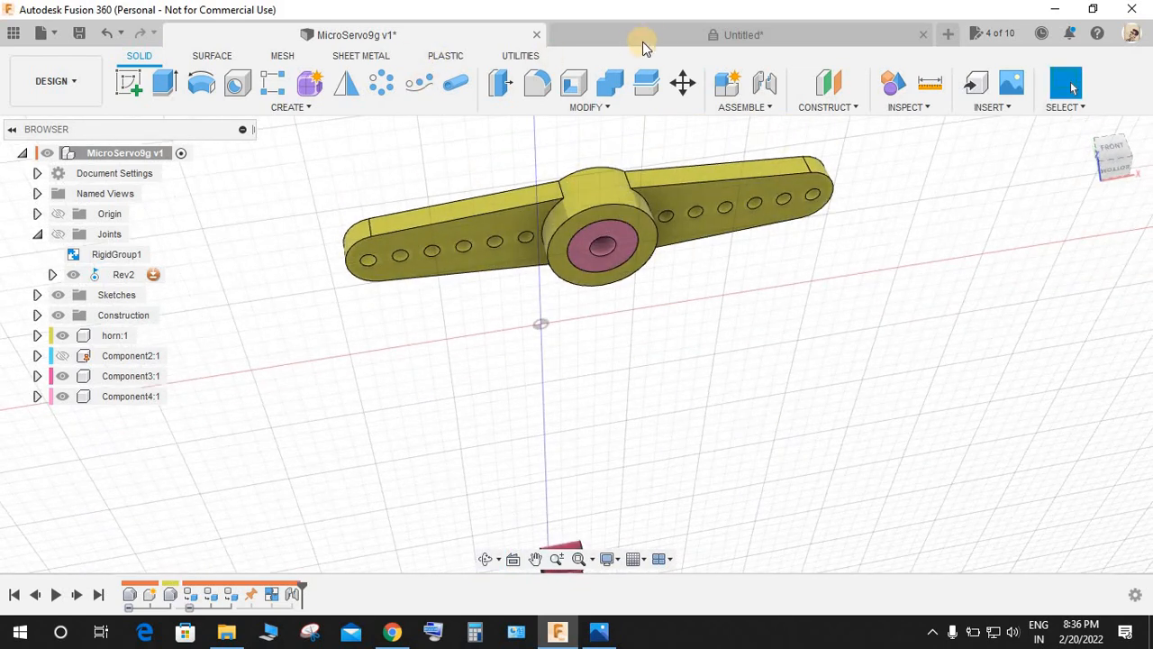
{"action": "left_click", "coordinate": [658, 36]}
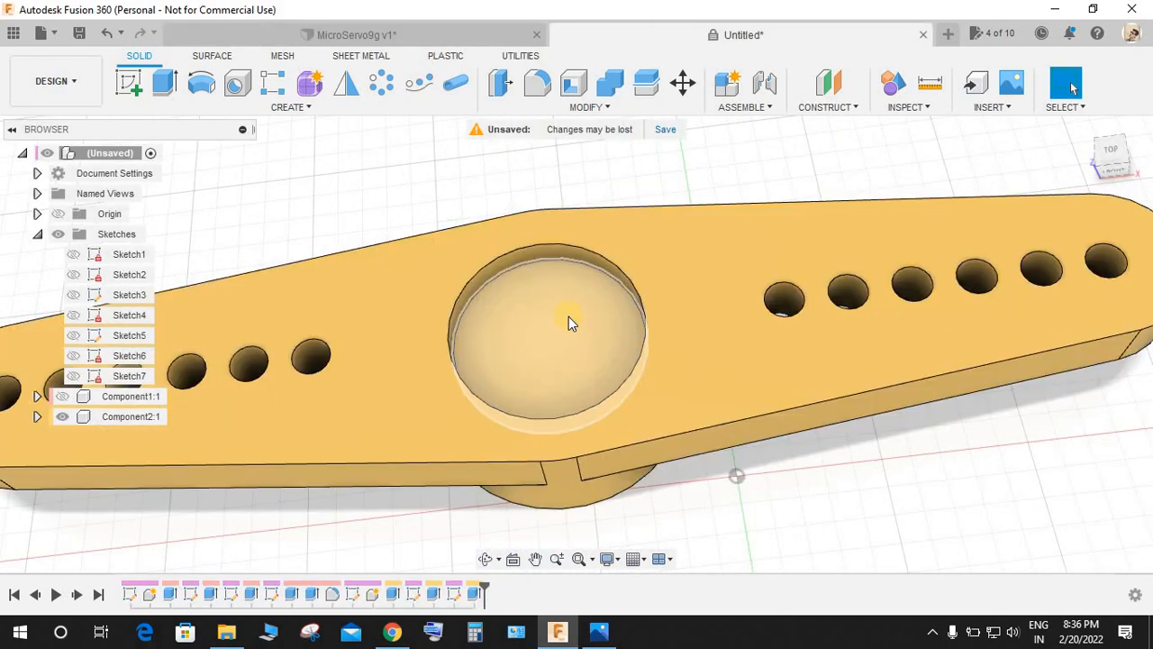
Sketch a 5 mm diameter circle on the floor of the round recess, centred on the recess.
{"action": "left_click", "coordinate": [543, 342]}
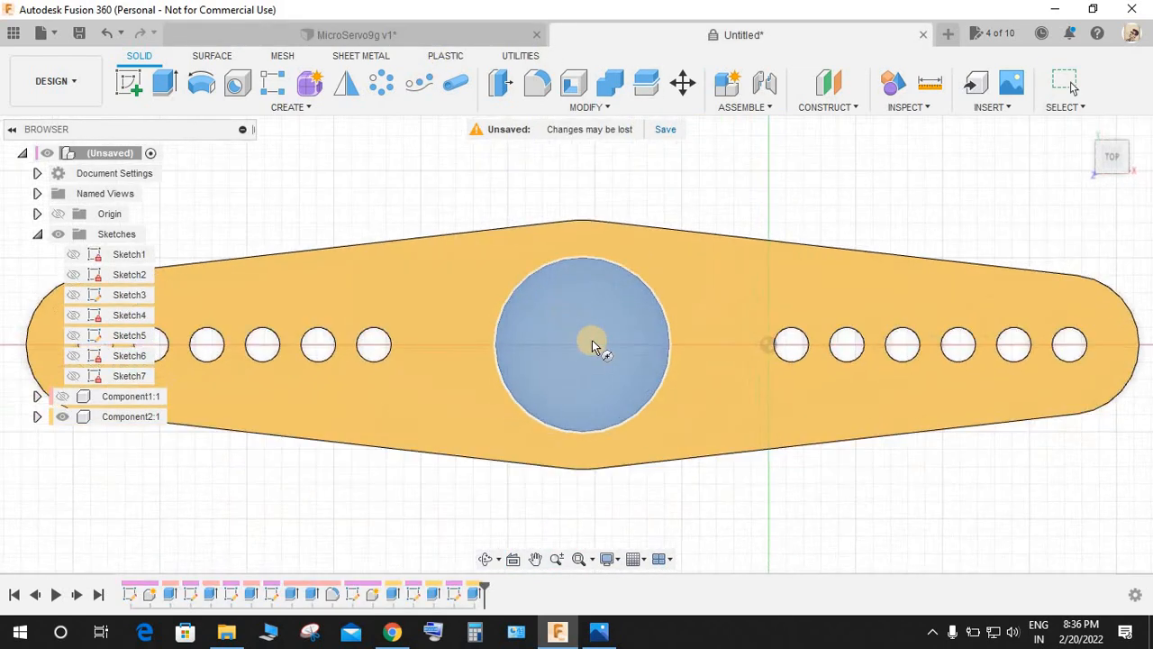
{"action": "left_click", "coordinate": [586, 363]}
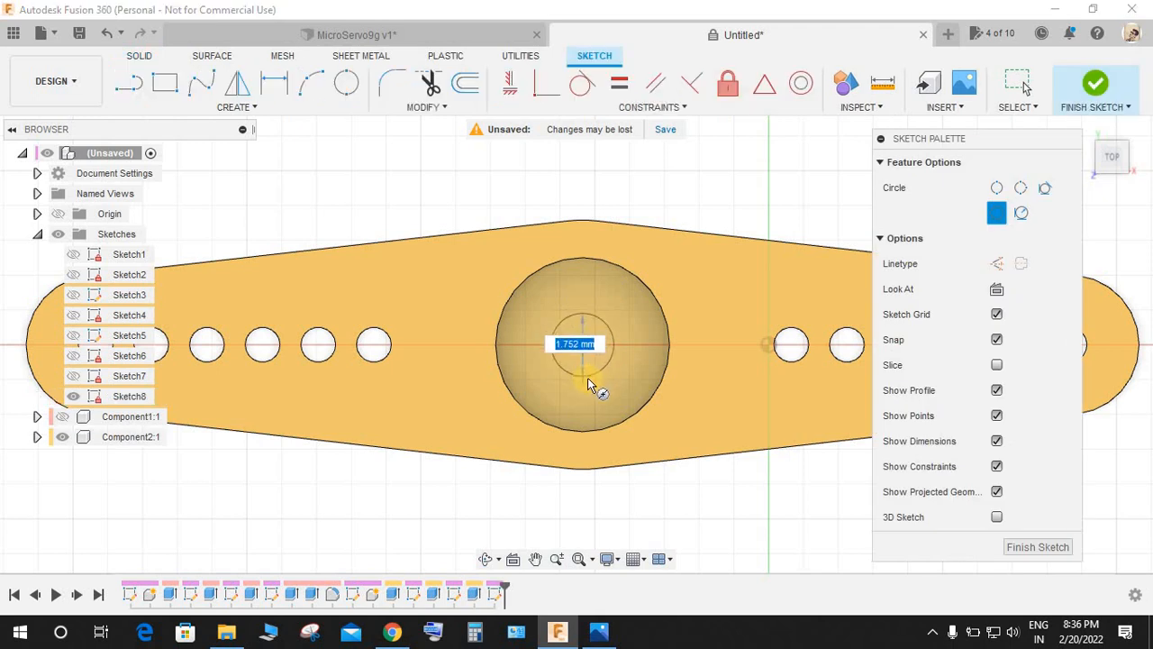
{"action": "type", "text": "5"}
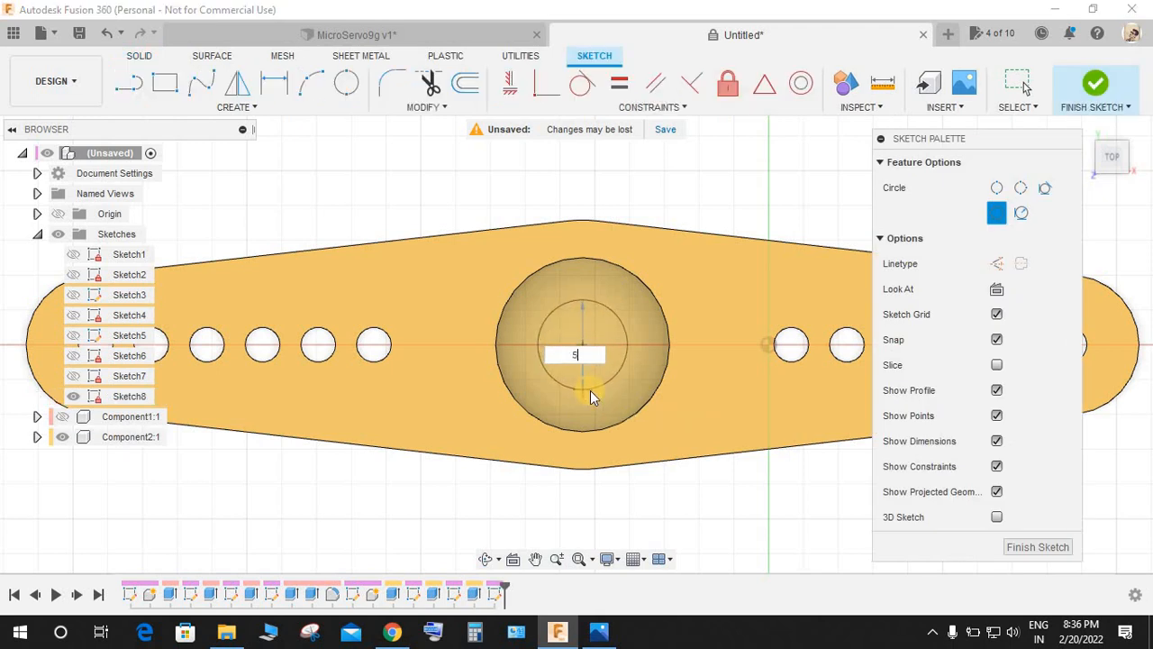
{"action": "key", "text": "Return"}
Set the recess circle's diameter to 2.5 mm, and reduce it further to 2 mm.
{"action": "double_click", "coordinate": [590, 412]}
{"action": "type", "text": "2"}
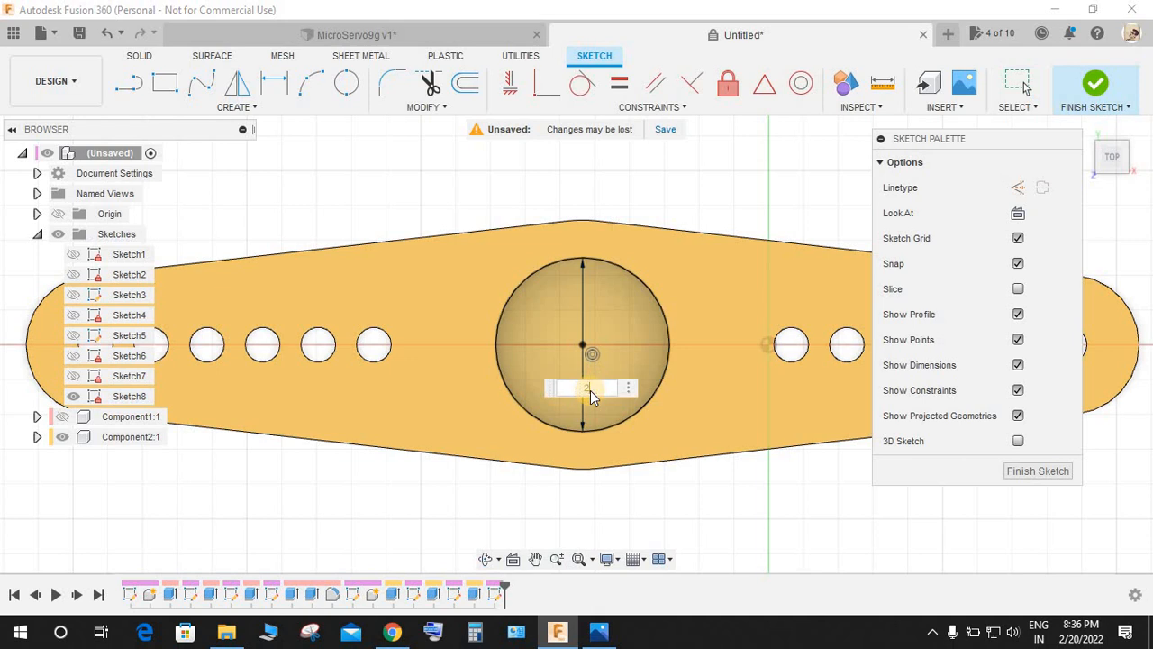
{"action": "type", "text": ".5"}
{"action": "key", "text": "Return"}
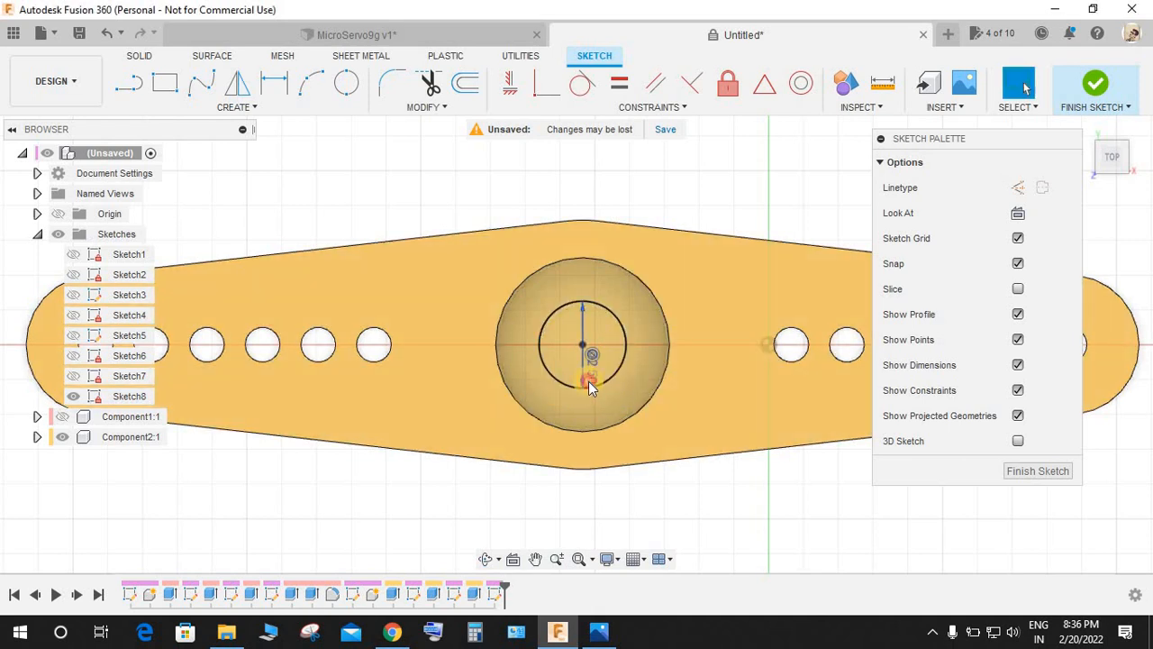
{"action": "double_click", "coordinate": [588, 381]}
{"action": "type", "text": "2"}
{"action": "key", "text": "Return"}
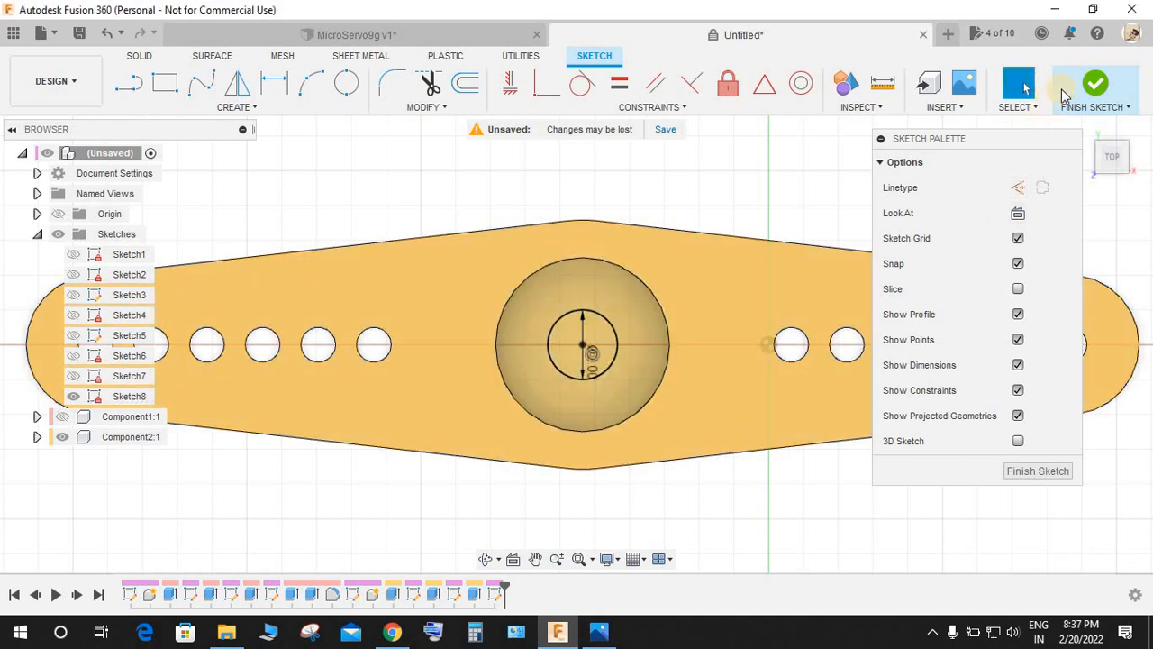
Extrude the 2 mm circle by -12.044 mm as a cut down through the hub.
{"action": "left_click", "coordinate": [155, 89]}
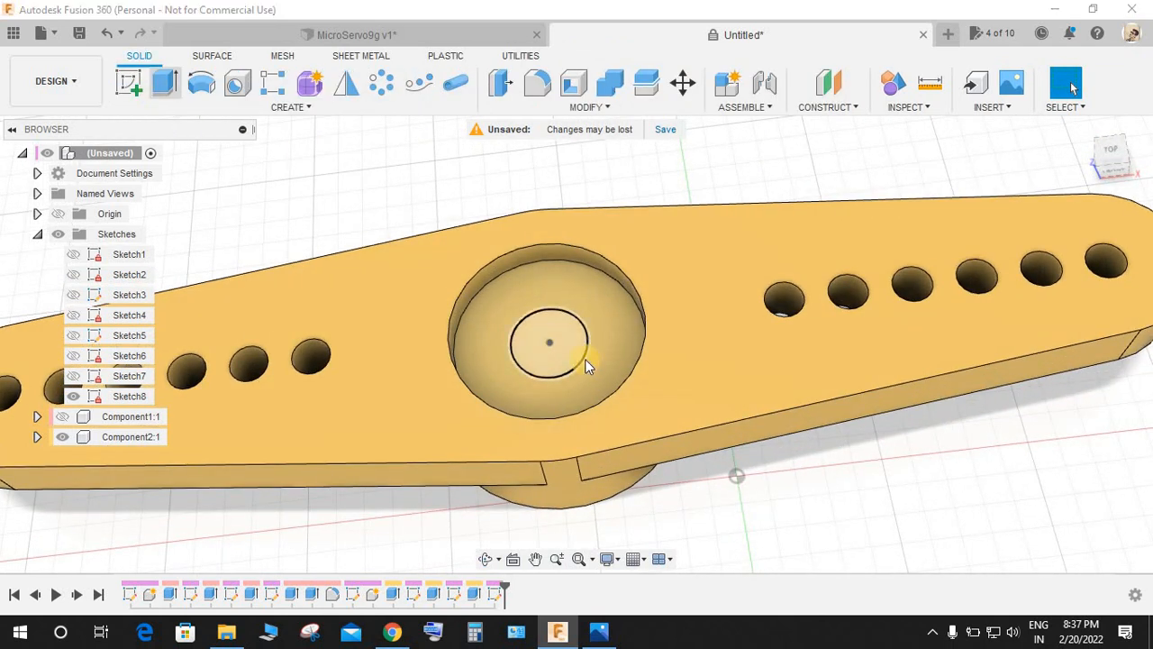
{"action": "left_click", "coordinate": [552, 344]}
{"action": "left_click_drag", "start_coordinate": [551, 347], "coordinate": [586, 505]}
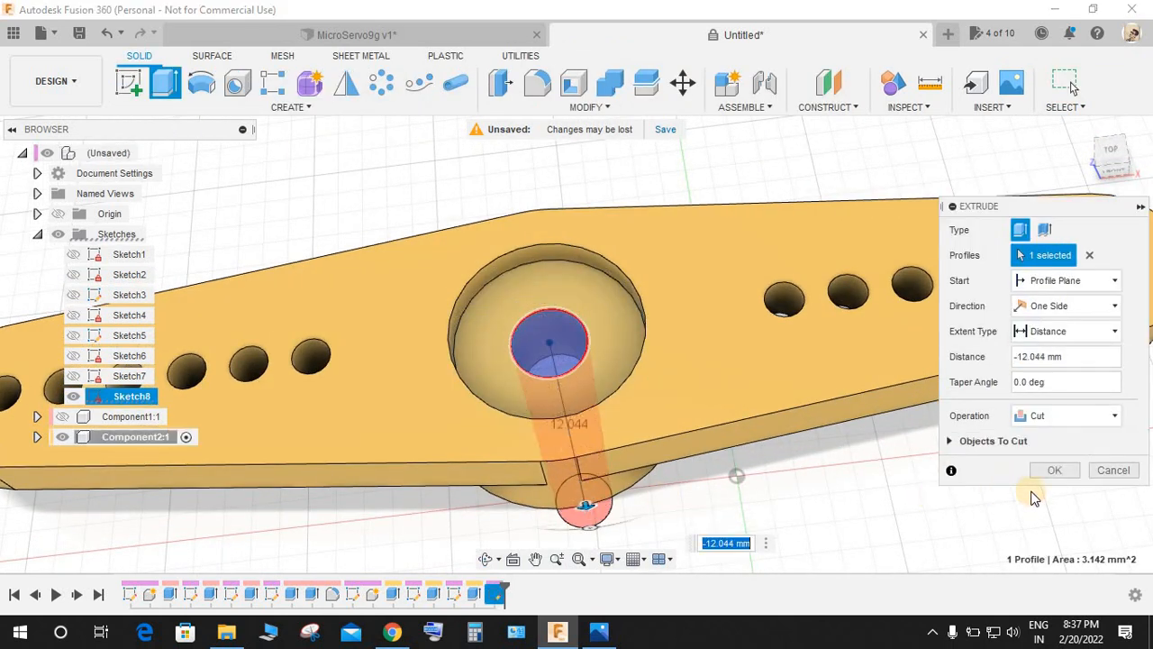
{"action": "left_click", "coordinate": [1067, 478]}
Sketch a circle about 5 mm in diameter on the hub's bottom face, centred on the through hole.
{"action": "middle_click_drag", "start_coordinate": [586, 373], "coordinate": [628, 394], "text": "shift"}
{"action": "scroll", "coordinate": [627, 389], "scroll_direction": "down", "scroll_amount": 3}
{"action": "middle_click_drag", "start_coordinate": [625, 340], "coordinate": [604, 208], "text": "shift"}
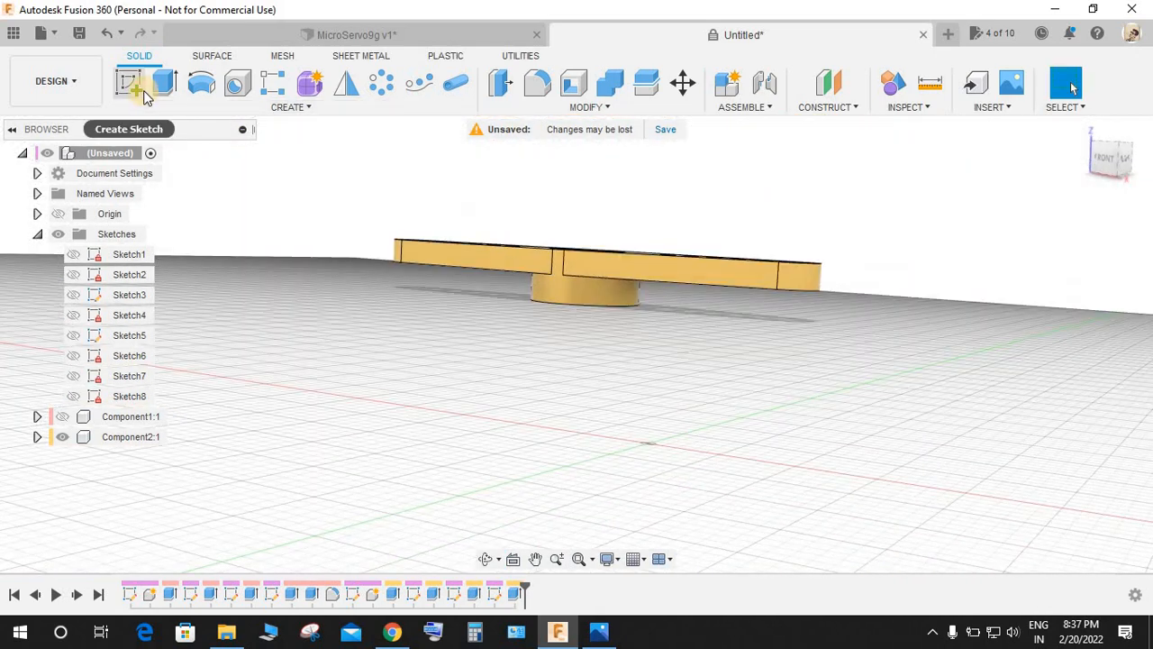
{"action": "middle_click_drag", "start_coordinate": [417, 335], "coordinate": [474, 267], "text": "shift"}
{"action": "scroll", "coordinate": [474, 268], "scroll_direction": "up", "scroll_amount": 3}
{"action": "left_click", "coordinate": [623, 306]}
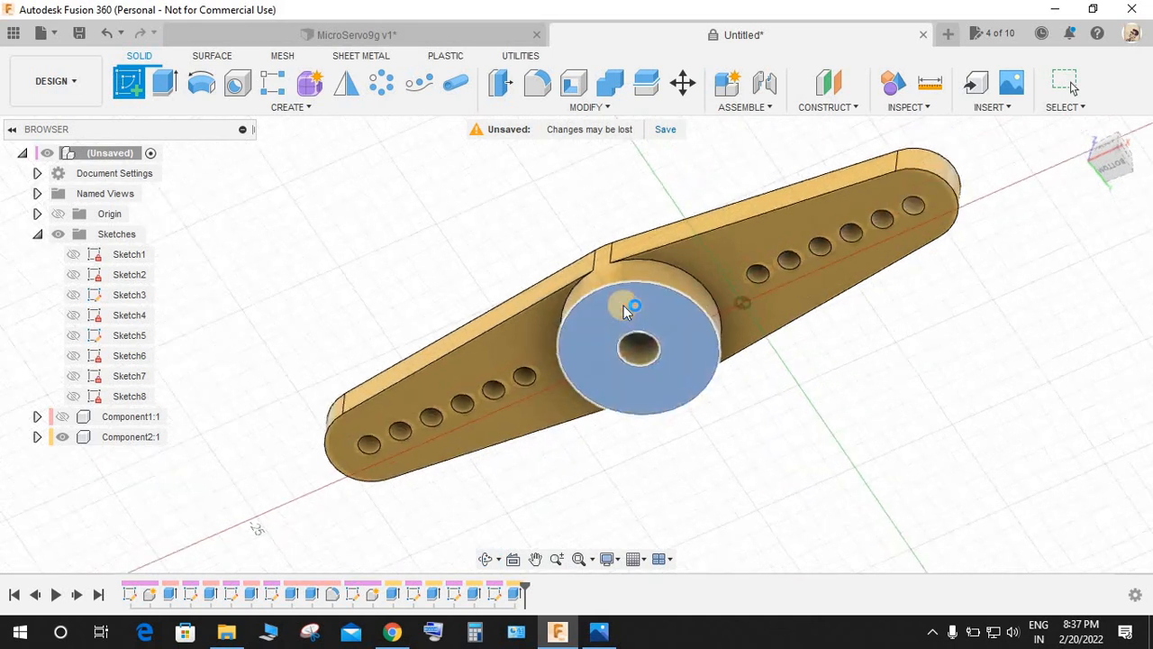
{"action": "key", "text": "c"}
{"action": "left_click", "coordinate": [566, 397]}
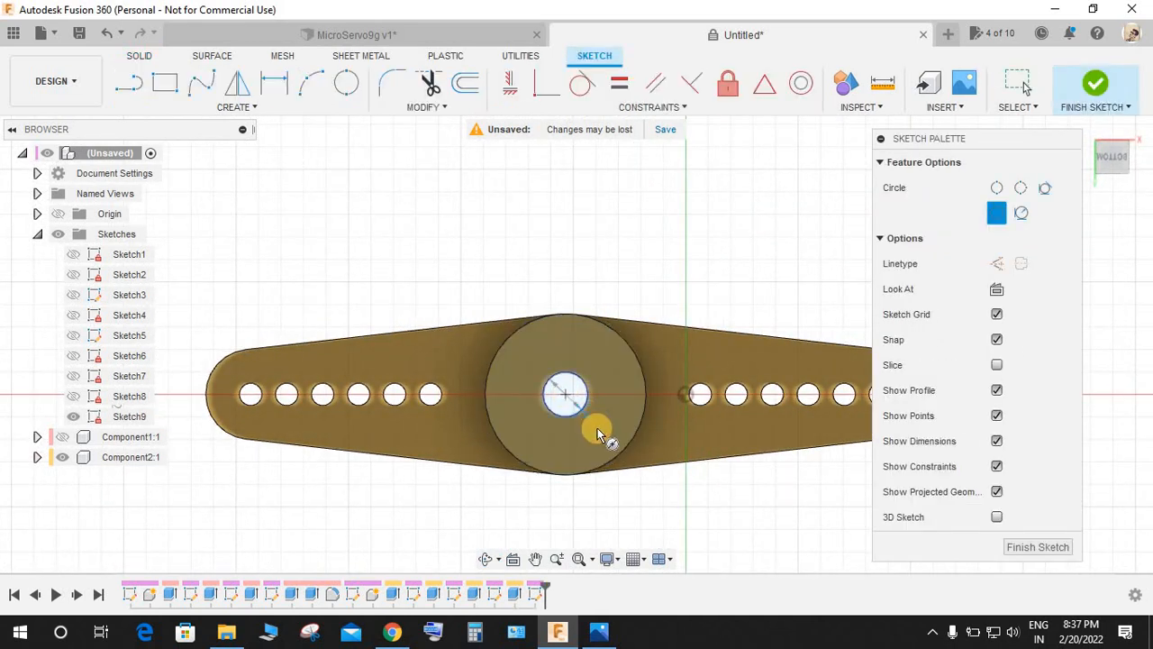
{"action": "left_click", "coordinate": [601, 441]}
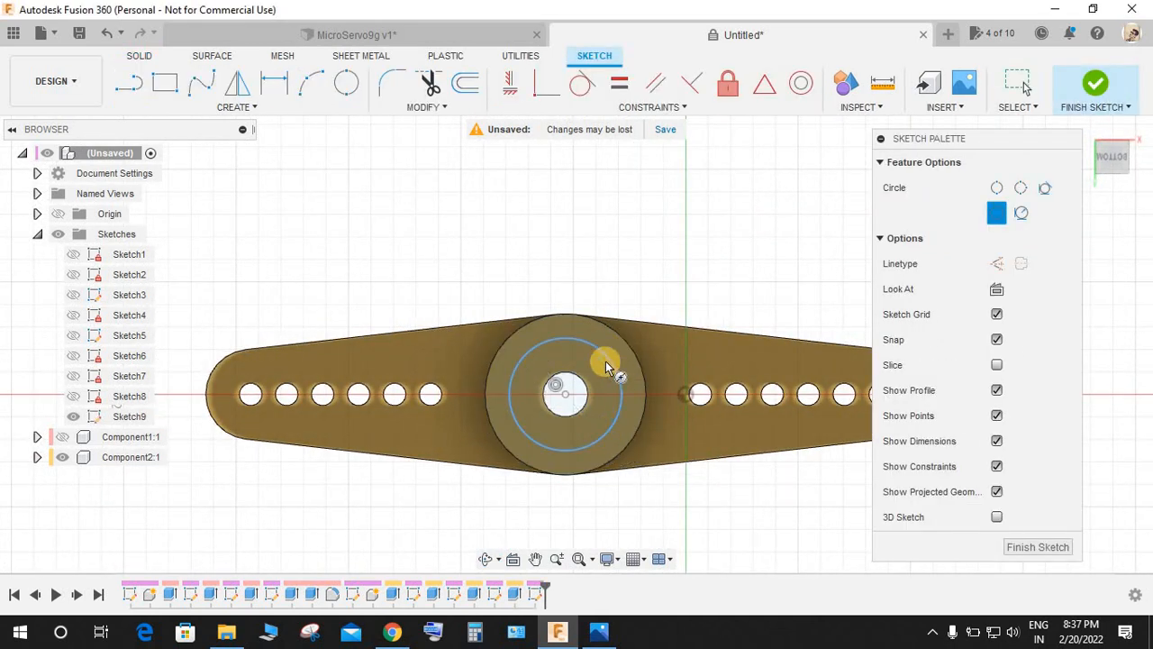
{"action": "key", "text": "Escape"}
Measure the outer edge of the pink insert in the MicroServo9g v1 reference hub and return to the untitled design.
{"action": "left_click", "coordinate": [351, 34]}
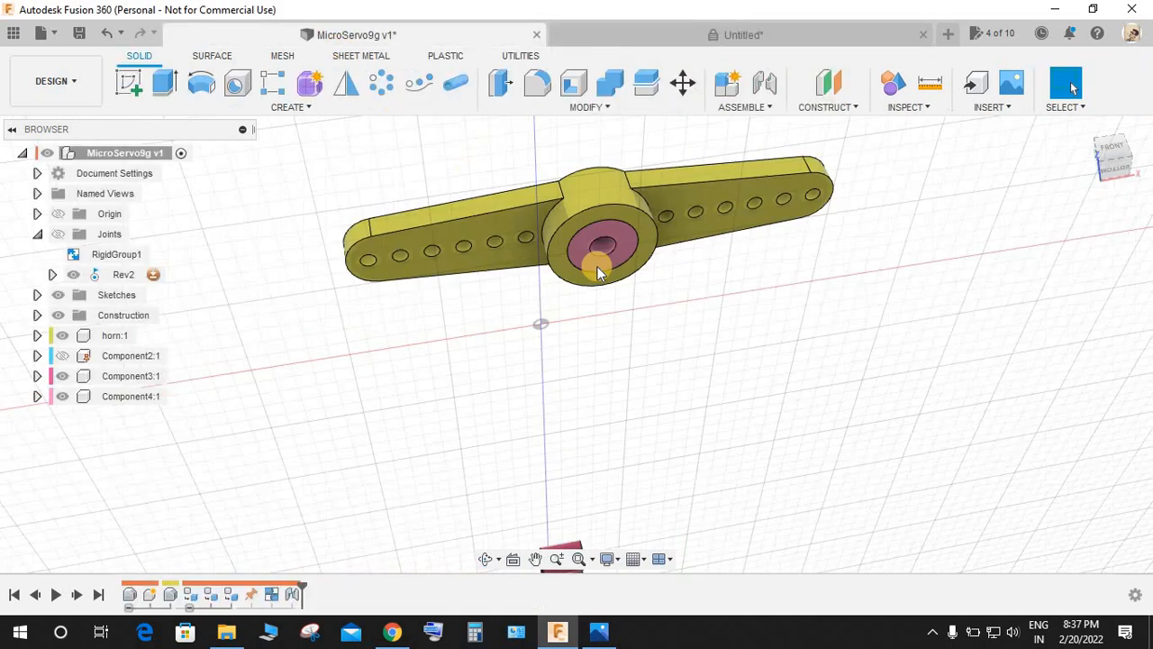
{"action": "scroll", "coordinate": [624, 274], "scroll_direction": "up", "scroll_amount": 3}
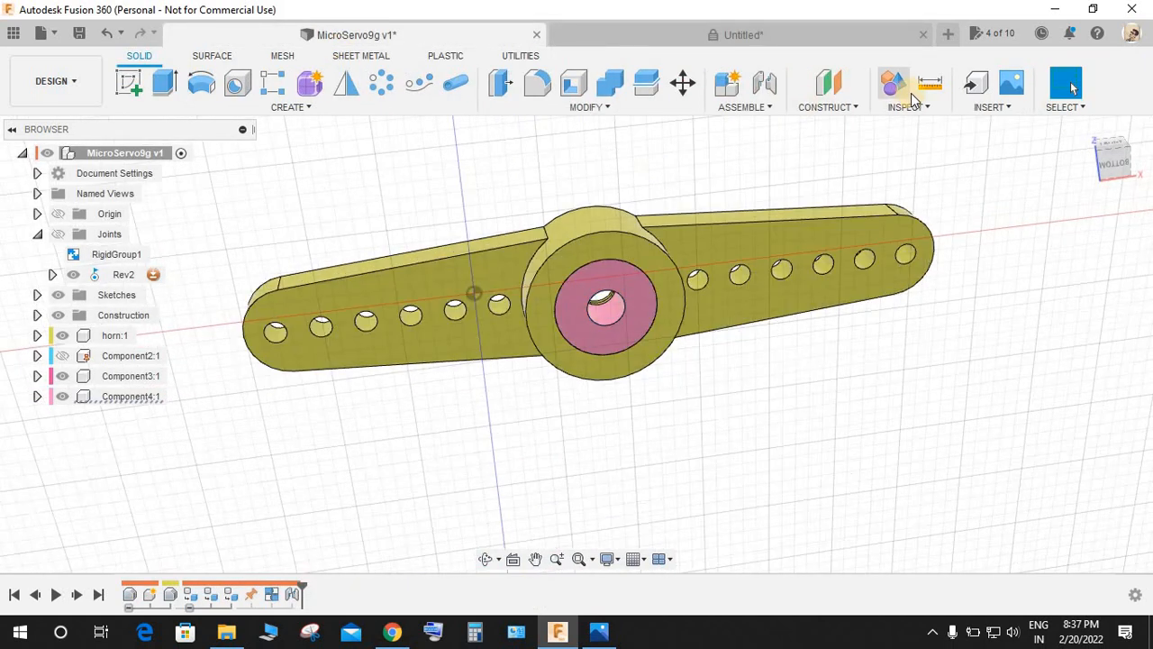
{"action": "left_click", "coordinate": [633, 265]}
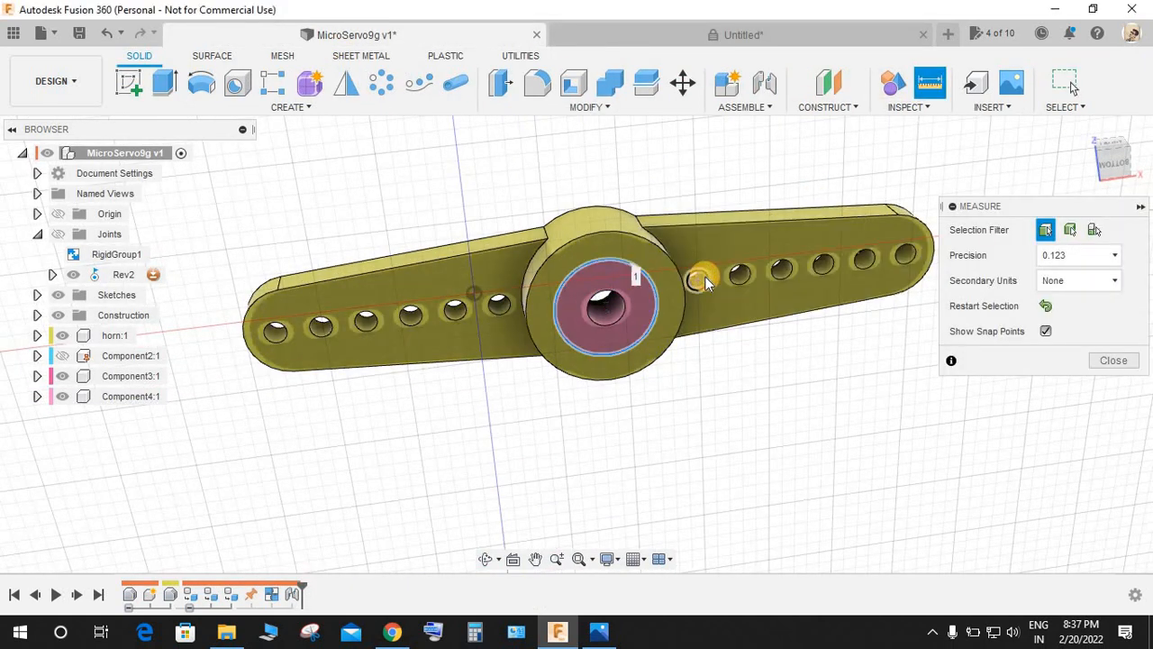
{"action": "left_click", "coordinate": [718, 41]}
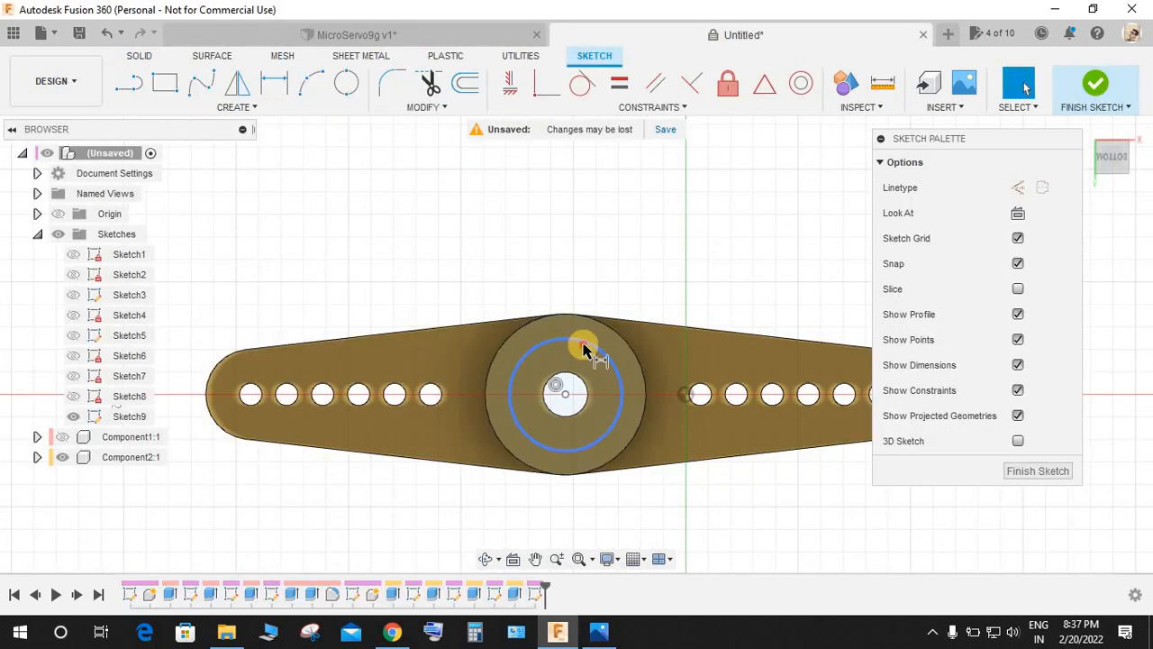
Set the diameter of the circle on the hub's bottom face to 4.6 mm and finish the sketch.
{"action": "key", "text": "d"}
{"action": "left_click", "coordinate": [599, 335]}
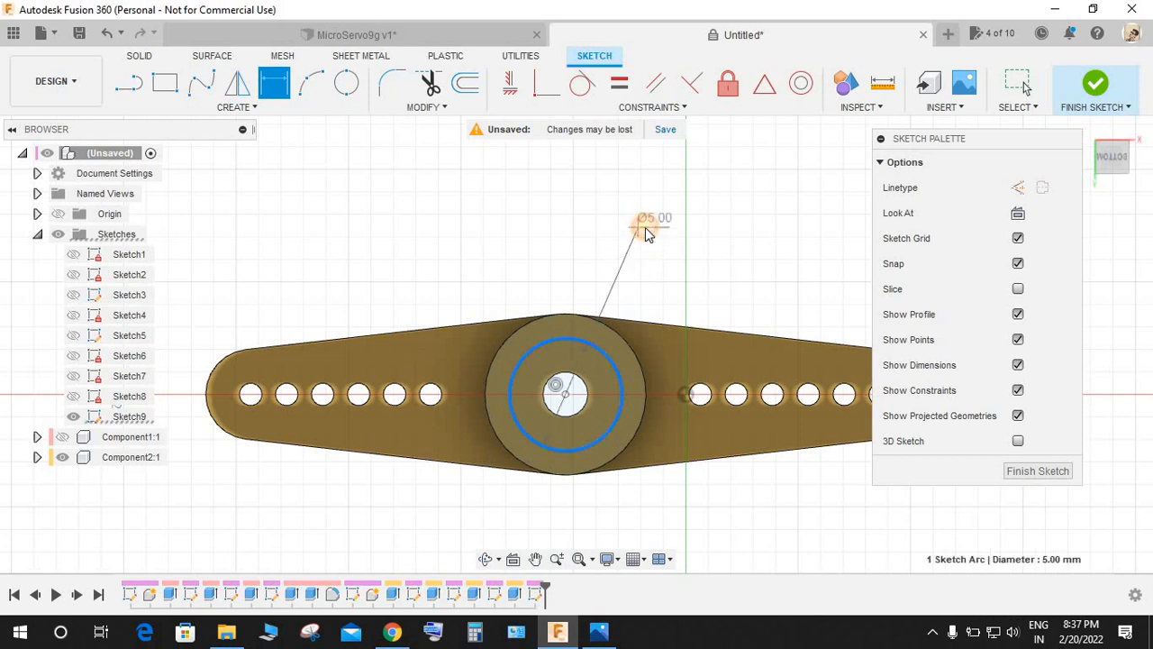
{"action": "left_click", "coordinate": [645, 229]}
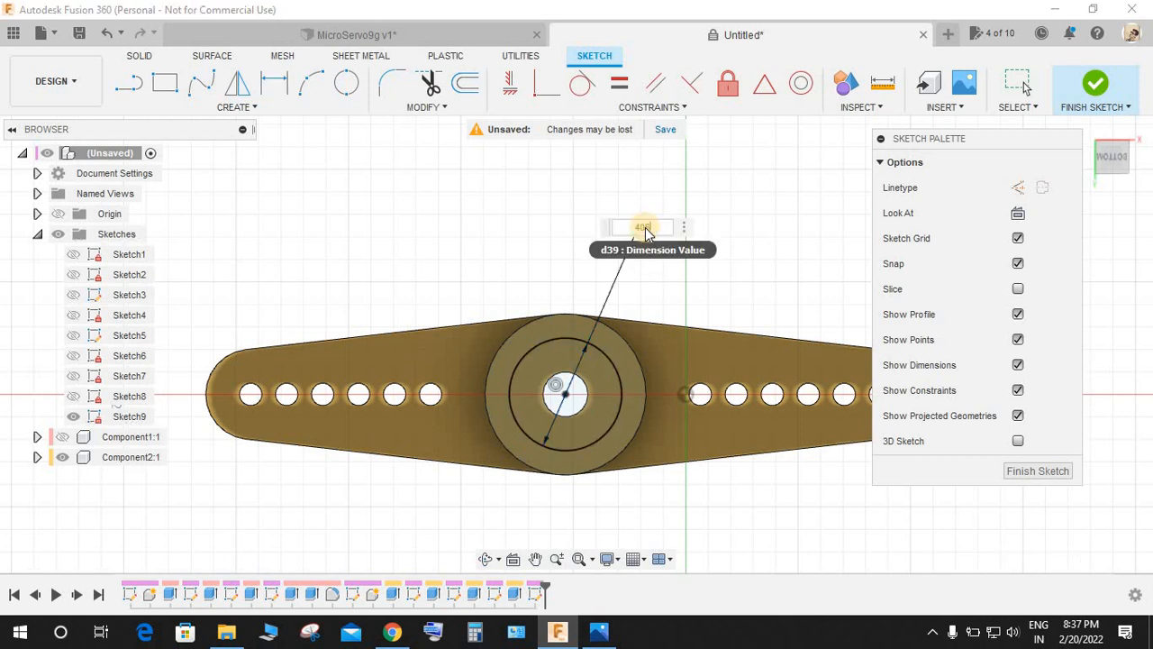
{"action": "key", "text": "Return"}
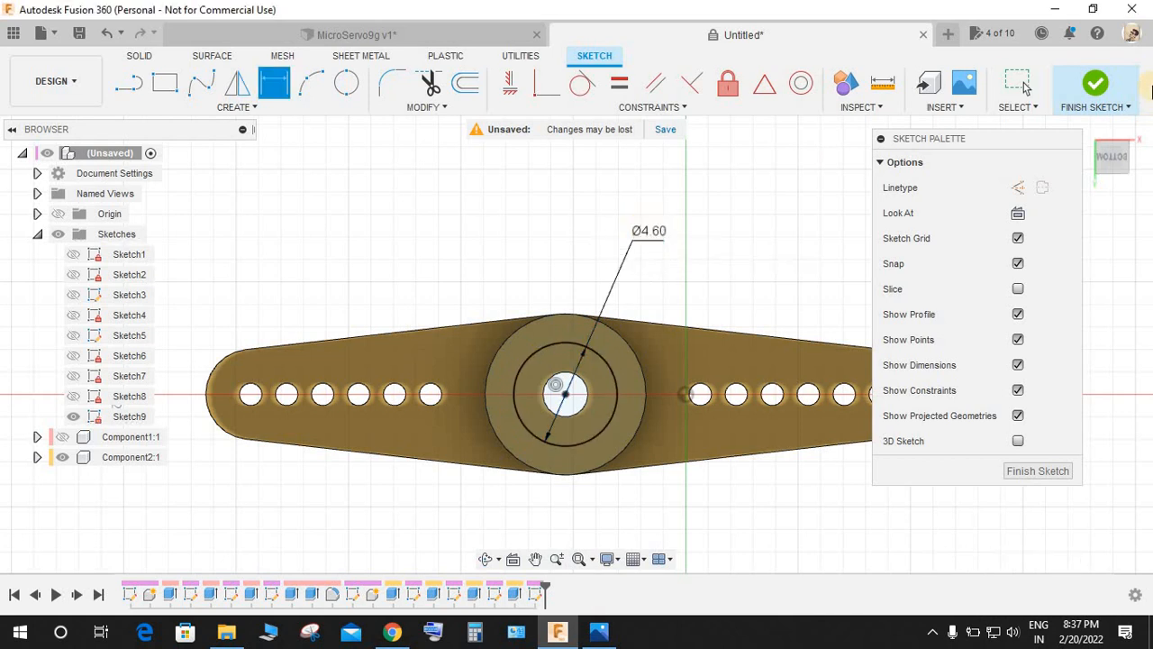
{"action": "left_click", "coordinate": [1096, 83]}
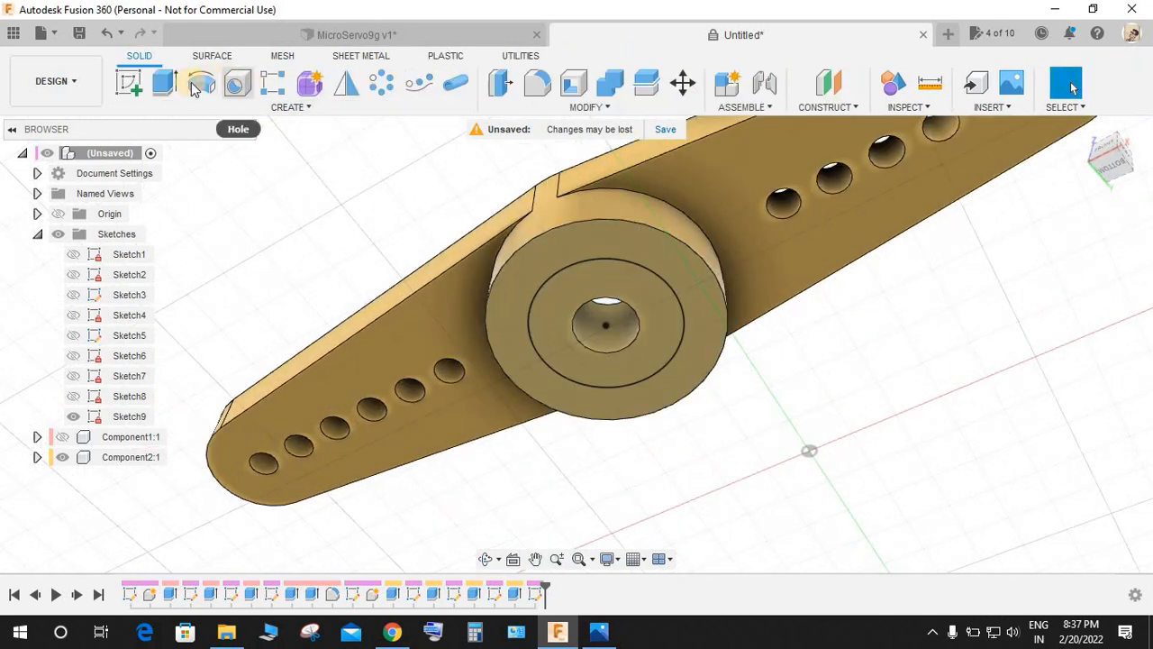
Extrude the ring profile around the through hole by -1.487 mm as a cut to form the hub's underside socket.
{"action": "left_click", "coordinate": [641, 290]}
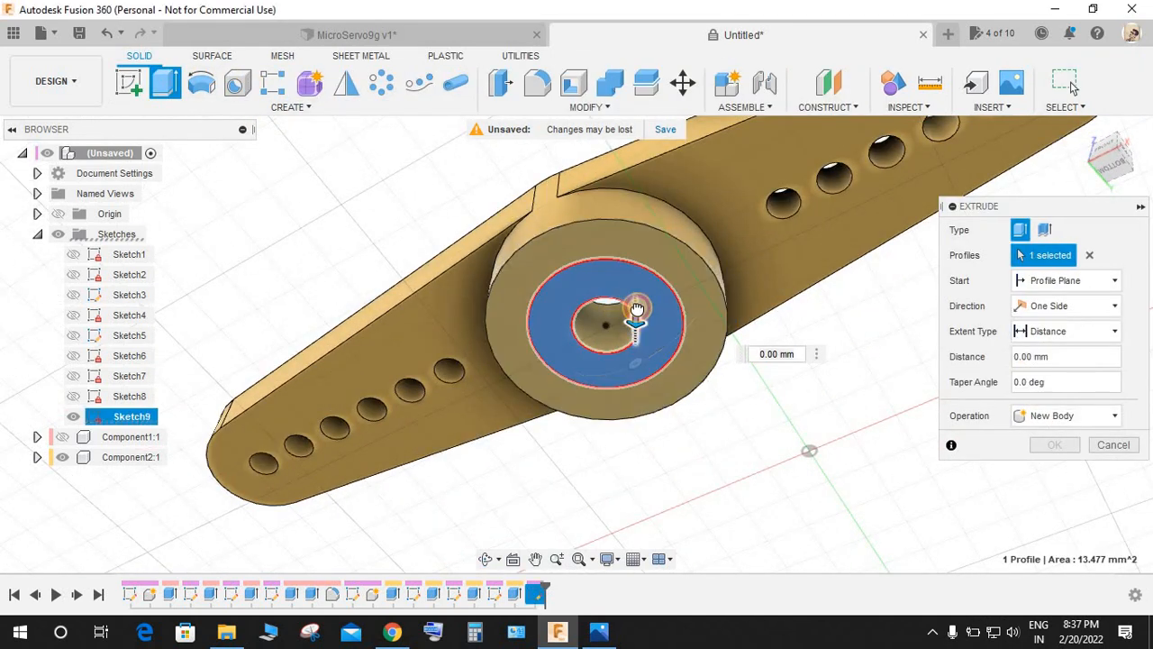
{"action": "left_click_drag", "start_coordinate": [634, 295], "coordinate": [635, 273]}
{"action": "middle_click_drag", "start_coordinate": [656, 231], "coordinate": [655, 245], "text": "shift"}
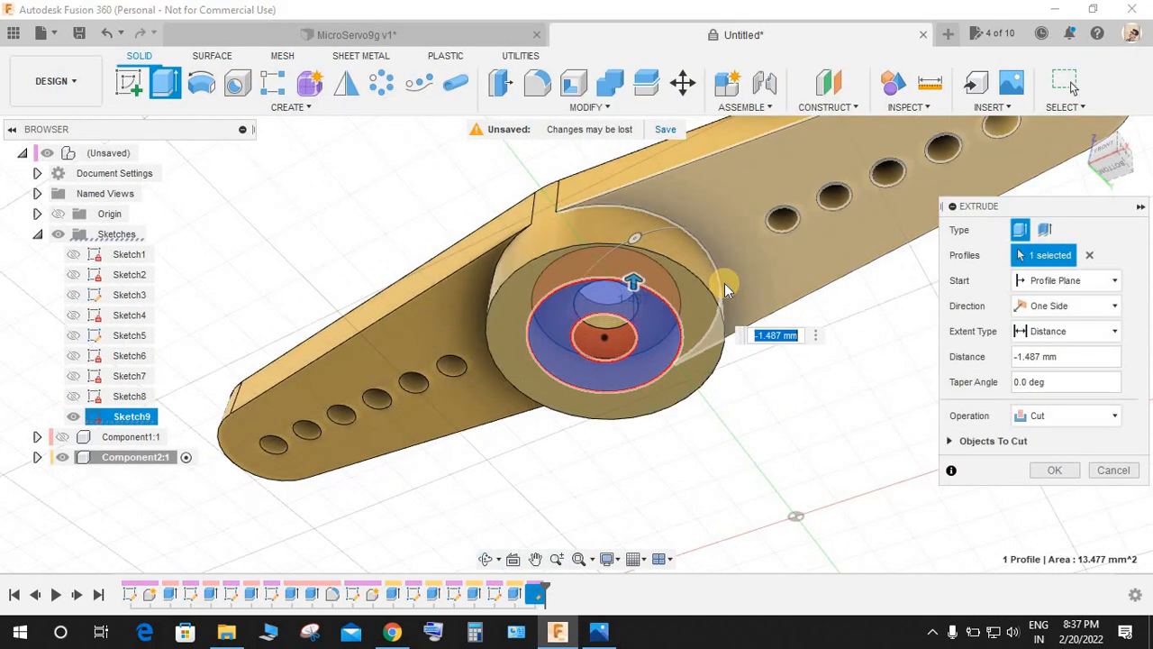
{"action": "key", "text": "Return"}
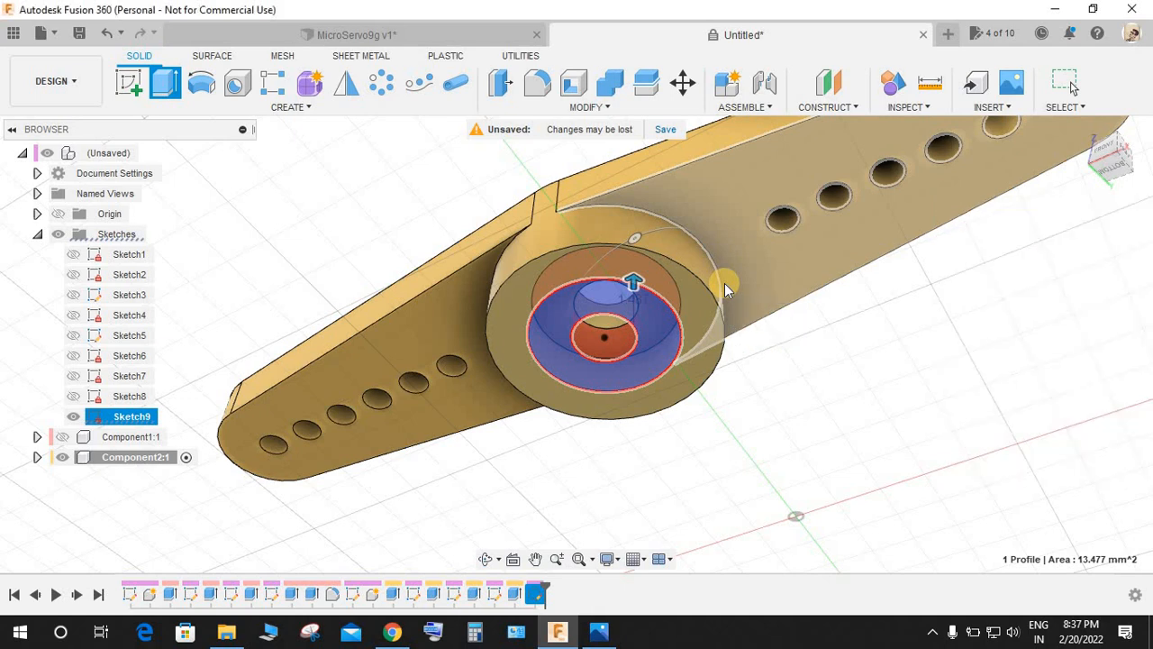
{"action": "mouse_move", "coordinate": [648, 237]}
{"action": "middle_mouse_down", "text": "shift"}
{"action": "mouse_move", "coordinate": [590, 445]}
{"action": "mouse_move", "coordinate": [676, 368]}
{"action": "mouse_move", "coordinate": [782, 305]}
{"action": "mouse_move", "coordinate": [780, 265]}
{"action": "mouse_move", "coordinate": [612, 298]}
{"action": "mouse_move", "coordinate": [848, 322]}
{"action": "mouse_move", "coordinate": [780, 327]}
{"action": "mouse_move", "coordinate": [682, 454]}
{"action": "mouse_move", "coordinate": [731, 275]}
{"action": "mouse_move", "coordinate": [528, 322]}
{"action": "mouse_move", "coordinate": [425, 252]}
{"action": "mouse_move", "coordinate": [571, 373]}
{"action": "mouse_move", "coordinate": [499, 330]}
{"action": "mouse_move", "coordinate": [493, 267]}
{"action": "mouse_move", "coordinate": [582, 340]}
{"action": "mouse_move", "coordinate": [721, 324]}
{"action": "mouse_move", "coordinate": [831, 278]}
{"action": "mouse_move", "coordinate": [559, 428]}
{"action": "mouse_move", "coordinate": [597, 391]}
{"action": "mouse_move", "coordinate": [625, 279]}
{"action": "mouse_move", "coordinate": [577, 280]}
{"action": "middle_mouse_up", "text": "shift"}
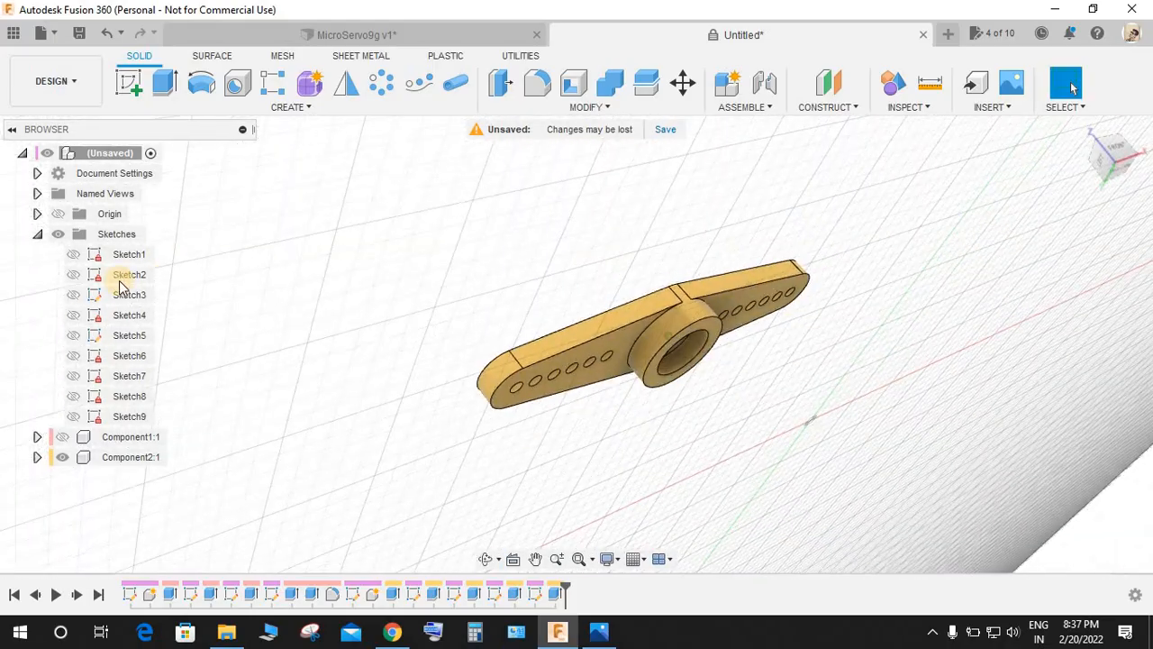
Show Component1 and move the horn up and away from the servo's round boss.
{"action": "left_click", "coordinate": [61, 437]}
{"action": "middle_click_drag", "start_coordinate": [309, 417], "coordinate": [813, 343], "text": "shift"}
{"action": "scroll", "coordinate": [814, 343], "scroll_direction": "up", "scroll_amount": 3}
{"action": "middle_click_drag", "start_coordinate": [767, 258], "coordinate": [912, 281], "text": "shift"}
{"action": "scroll", "coordinate": [911, 281], "scroll_direction": "down", "scroll_amount": 3}
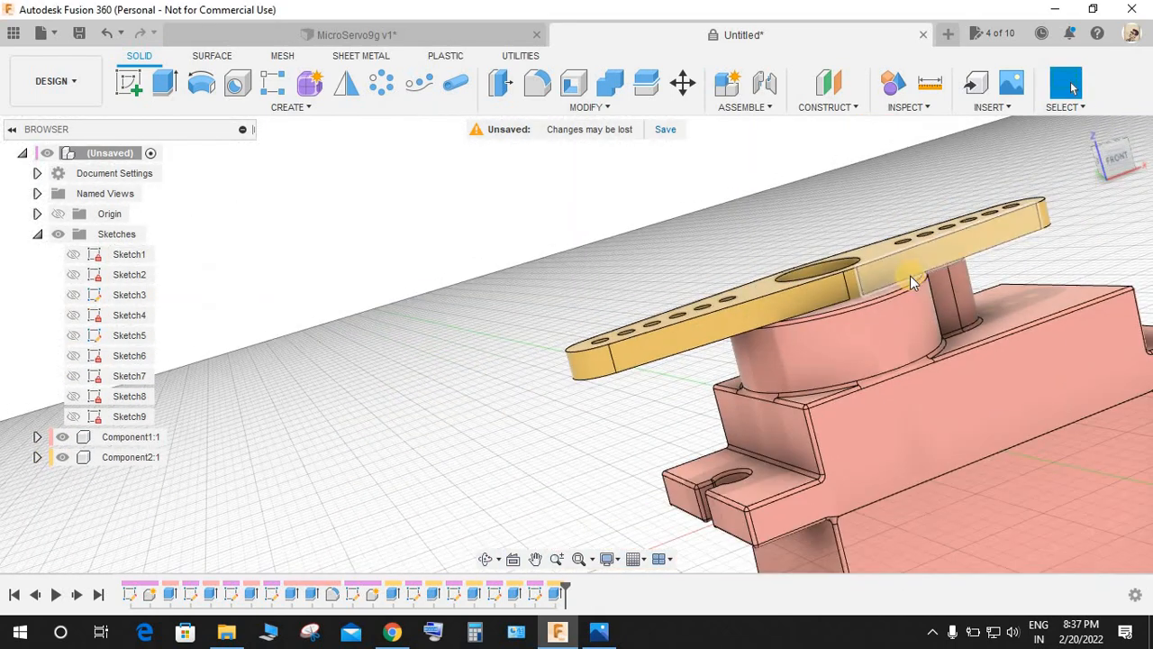
{"action": "mouse_move", "coordinate": [903, 229]}
{"action": "middle_mouse_down", "text": "shift"}
{"action": "mouse_move", "coordinate": [867, 194]}
{"action": "mouse_move", "coordinate": [784, 282]}
{"action": "mouse_move", "coordinate": [773, 281]}
{"action": "mouse_move", "coordinate": [774, 301]}
{"action": "middle_mouse_up", "text": "shift"}
Start a sketch on the top face of the servo's round boss, capturing the moved positions, and hide Component2.
{"action": "left_click", "coordinate": [803, 311]}
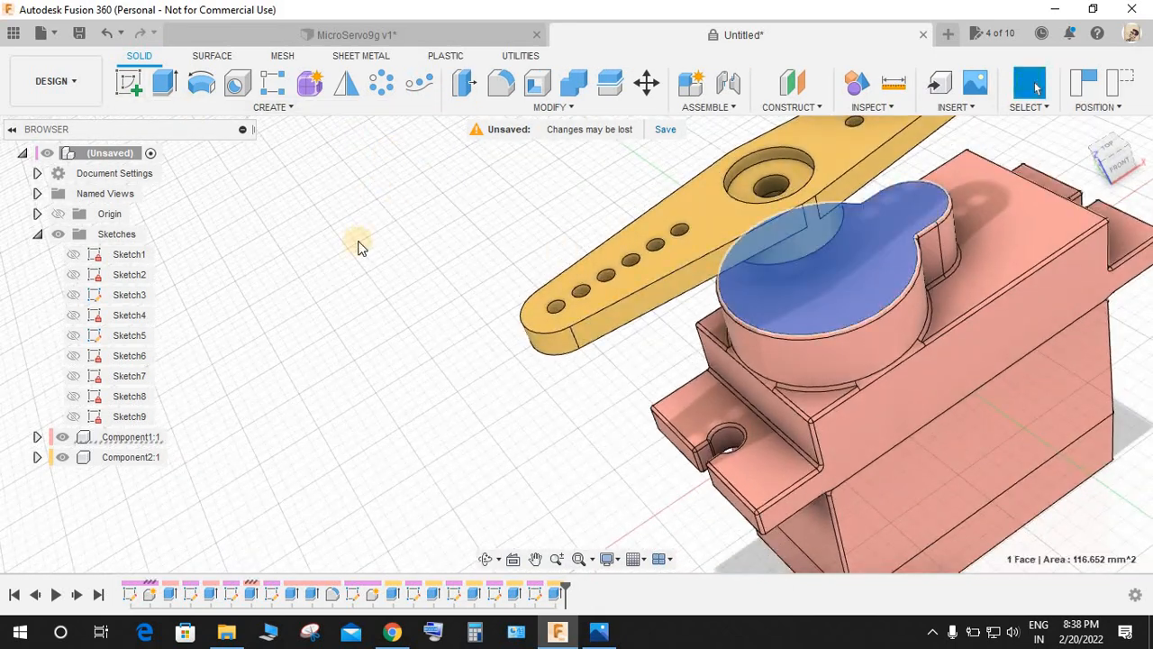
{"action": "left_click", "coordinate": [120, 85]}
{"action": "left_click", "coordinate": [806, 299]}
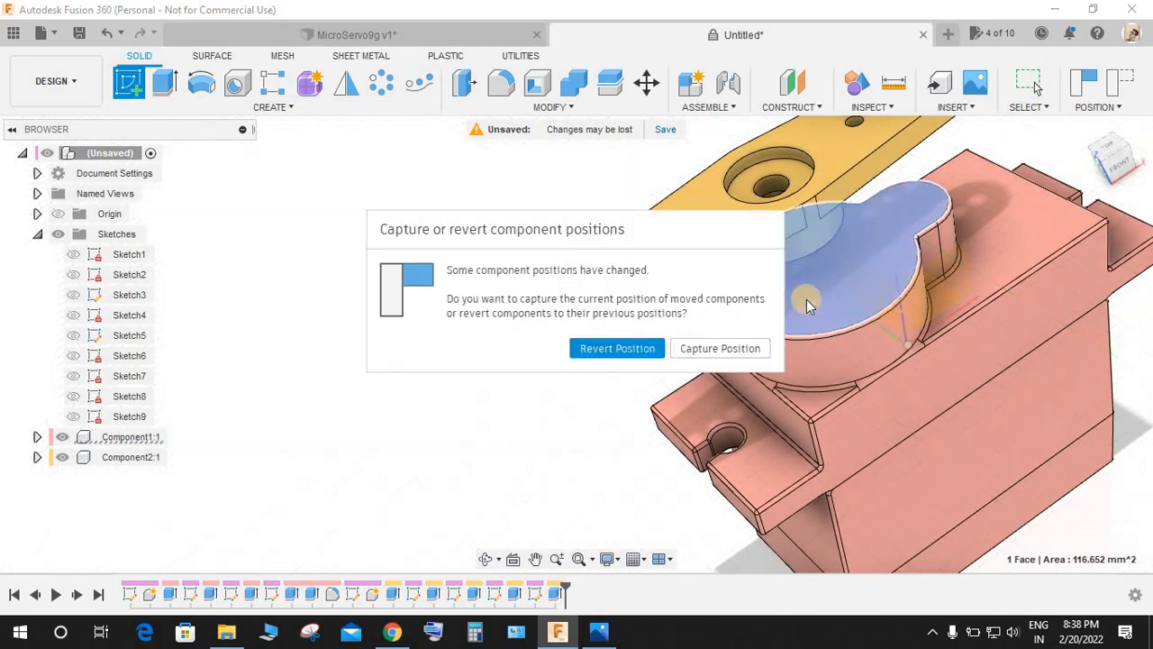
{"action": "left_click", "coordinate": [713, 349]}
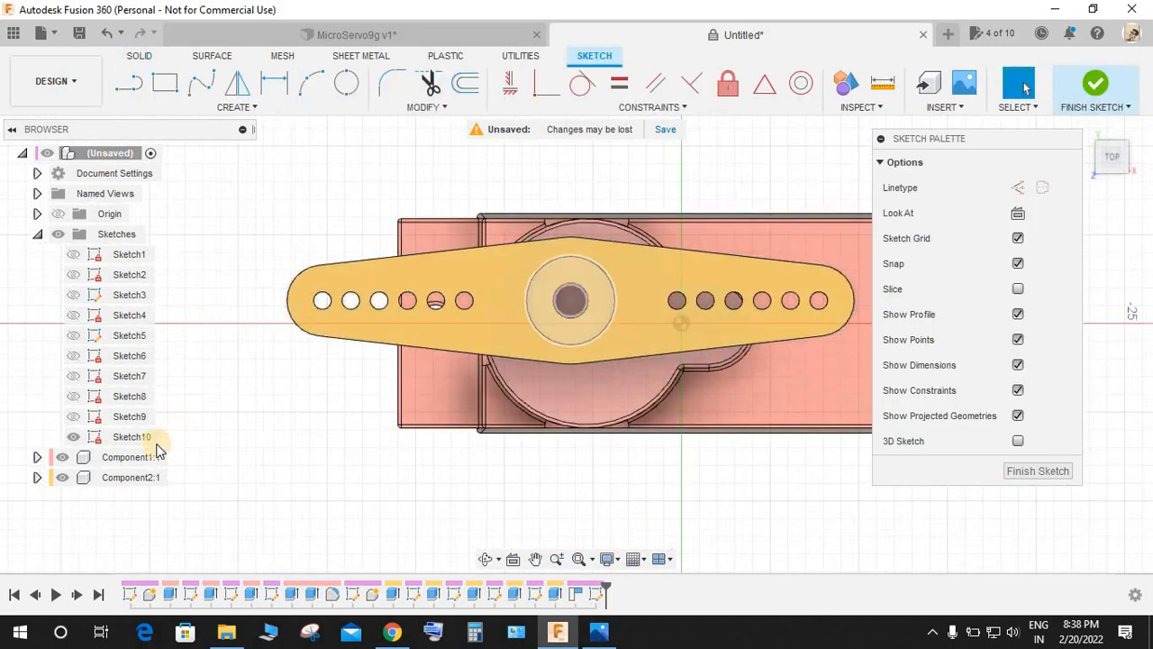
{"action": "left_click", "coordinate": [60, 477]}
Sketch a 4.55 mm diameter circle centred on the round boss and finish the sketch.
{"action": "key", "text": "c"}
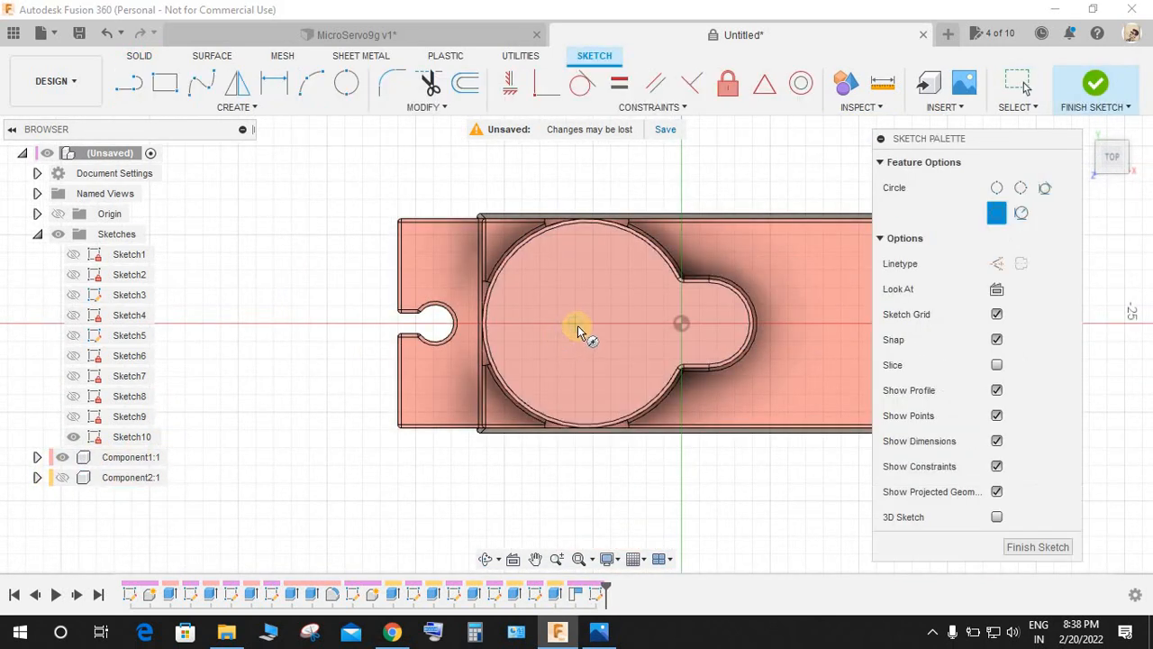
{"action": "left_click", "coordinate": [586, 325]}
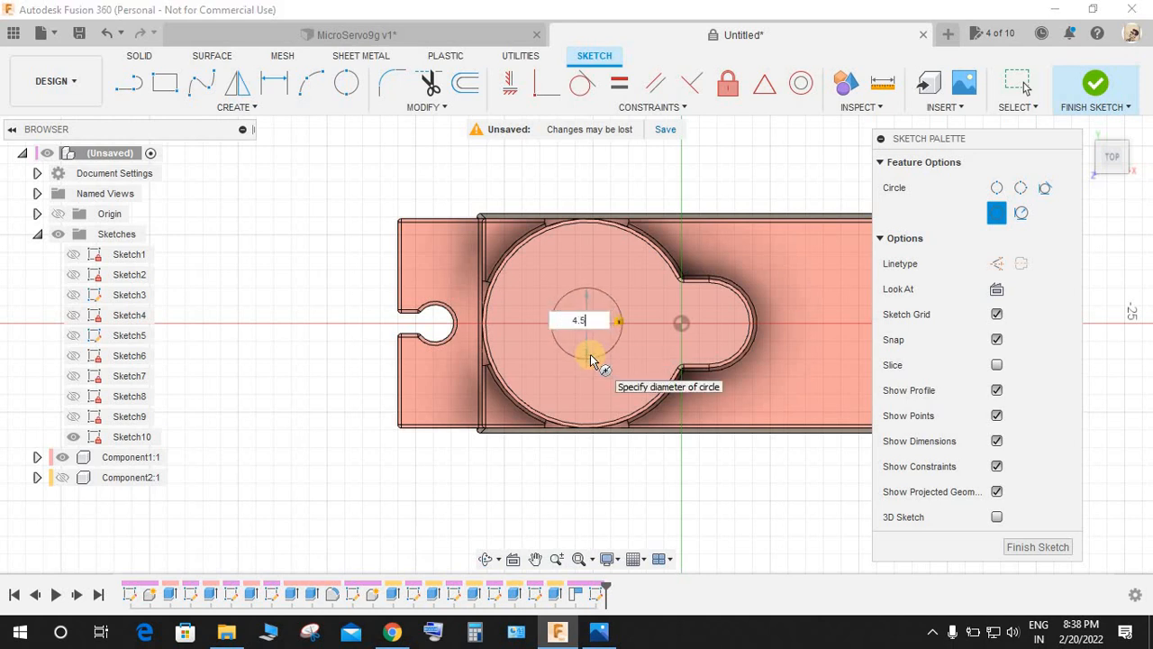
{"action": "key", "text": "Return"}
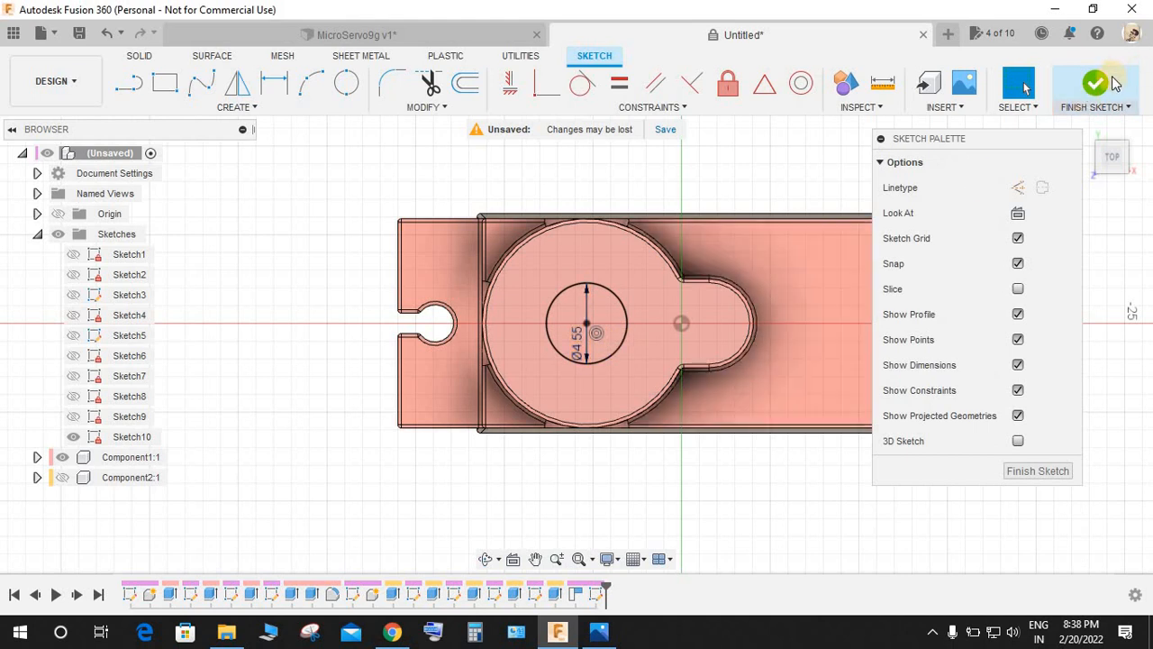
{"action": "left_click", "coordinate": [1117, 81]}
Extrude the 4.55 mm circle upward by 1.5 mm, joined to the servo body, as the output shaft.
{"action": "left_click", "coordinate": [165, 83]}
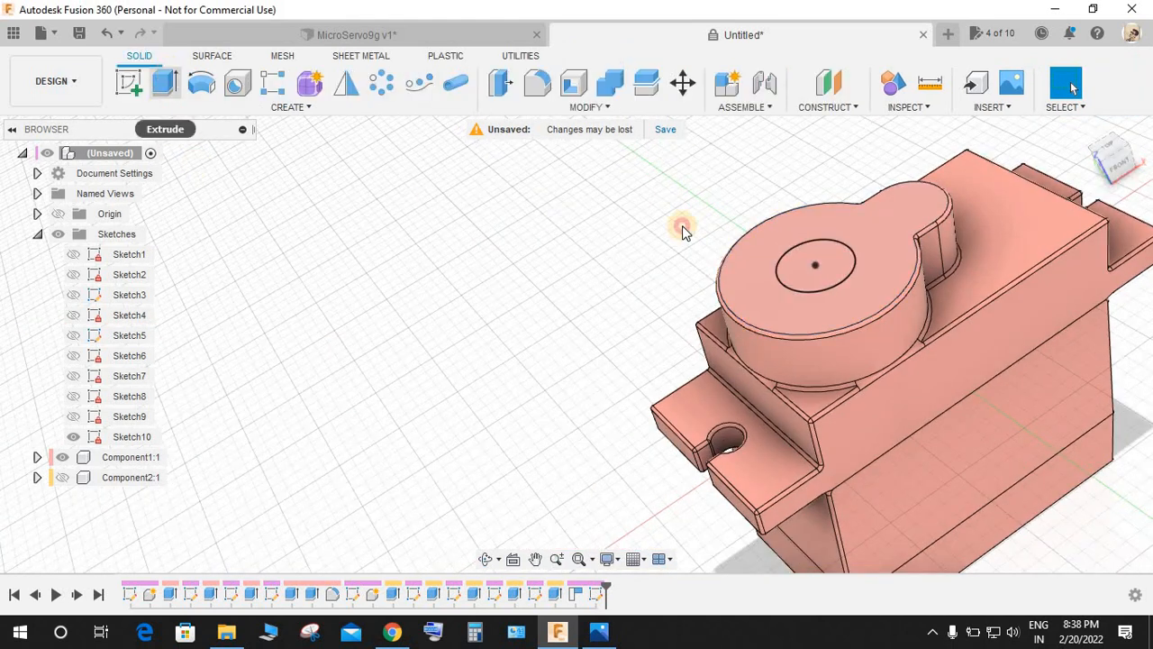
{"action": "left_click", "coordinate": [847, 261]}
{"action": "left_click_drag", "start_coordinate": [811, 255], "coordinate": [804, 221]}
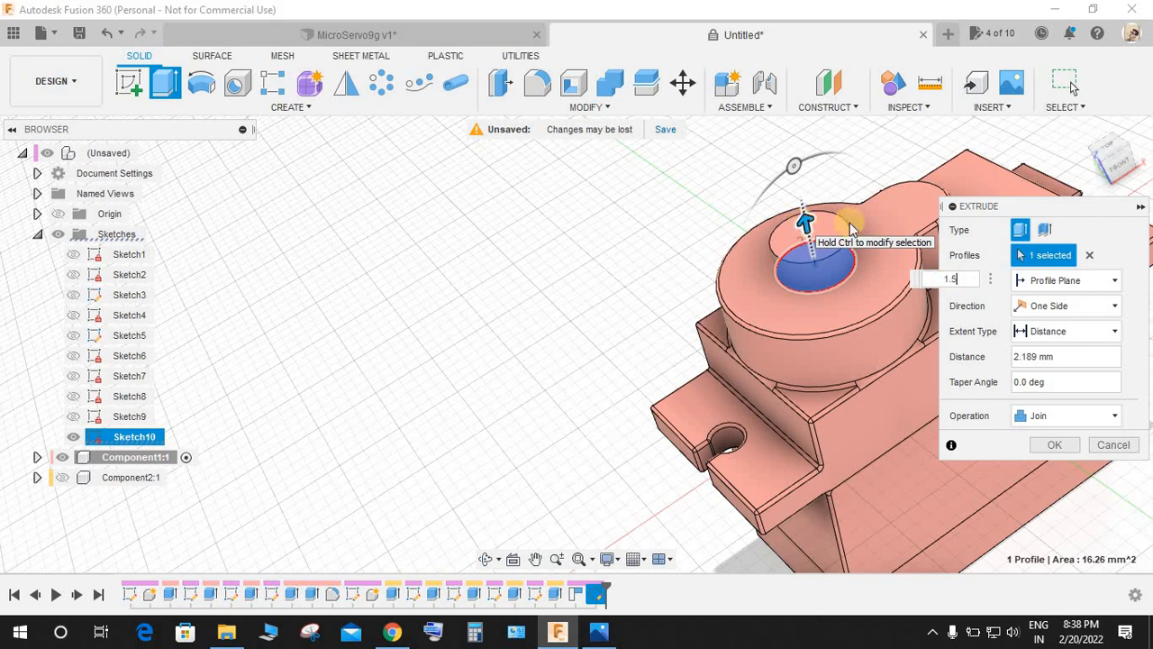
{"action": "type", "text": "1.5"}
{"action": "key", "text": "Return"}
Fillet the top edge of the output shaft with a radius of about 0.141 mm.
{"action": "middle_click_drag", "start_coordinate": [426, 272], "coordinate": [538, 150], "text": "shift"}
{"action": "left_click", "coordinate": [538, 84]}
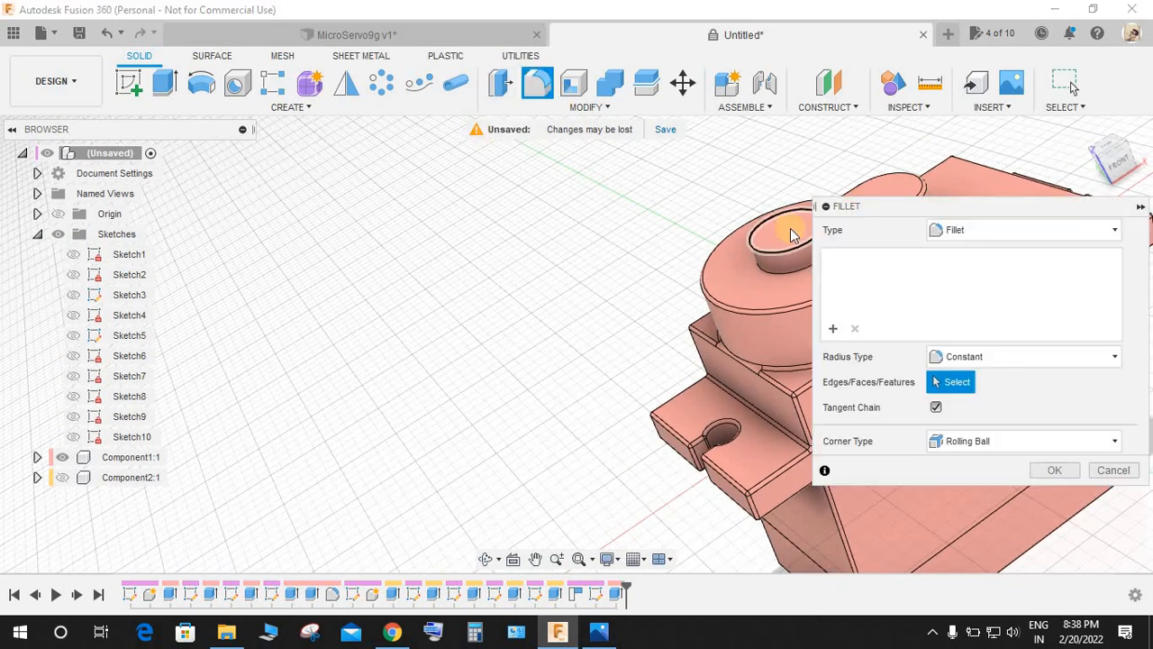
{"action": "left_click", "coordinate": [773, 216]}
{"action": "left_click_drag", "start_coordinate": [765, 210], "coordinate": [767, 209]}
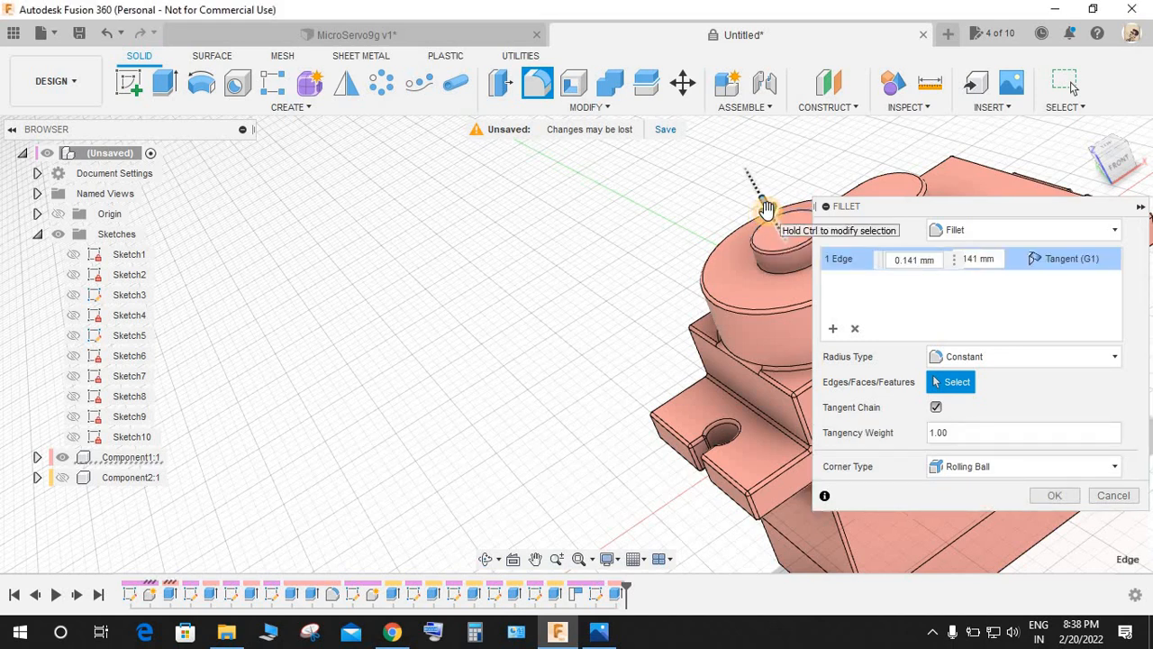
{"action": "left_click", "coordinate": [1051, 496]}
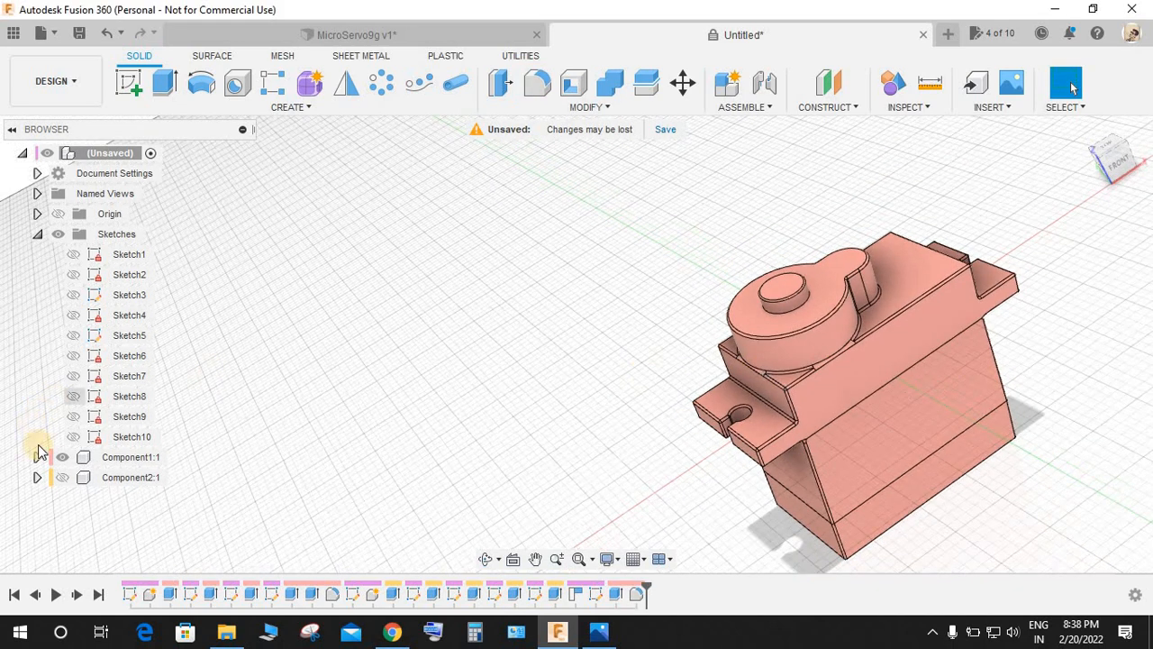
Show Component2 and move the horn clear of the servo body.
{"action": "left_click", "coordinate": [62, 480]}
{"action": "left_click_drag", "start_coordinate": [768, 346], "coordinate": [527, 295]}
Examine the horn in the MicroServo9g v1 reference and return to the untitled design.
{"action": "left_click", "coordinate": [356, 34]}
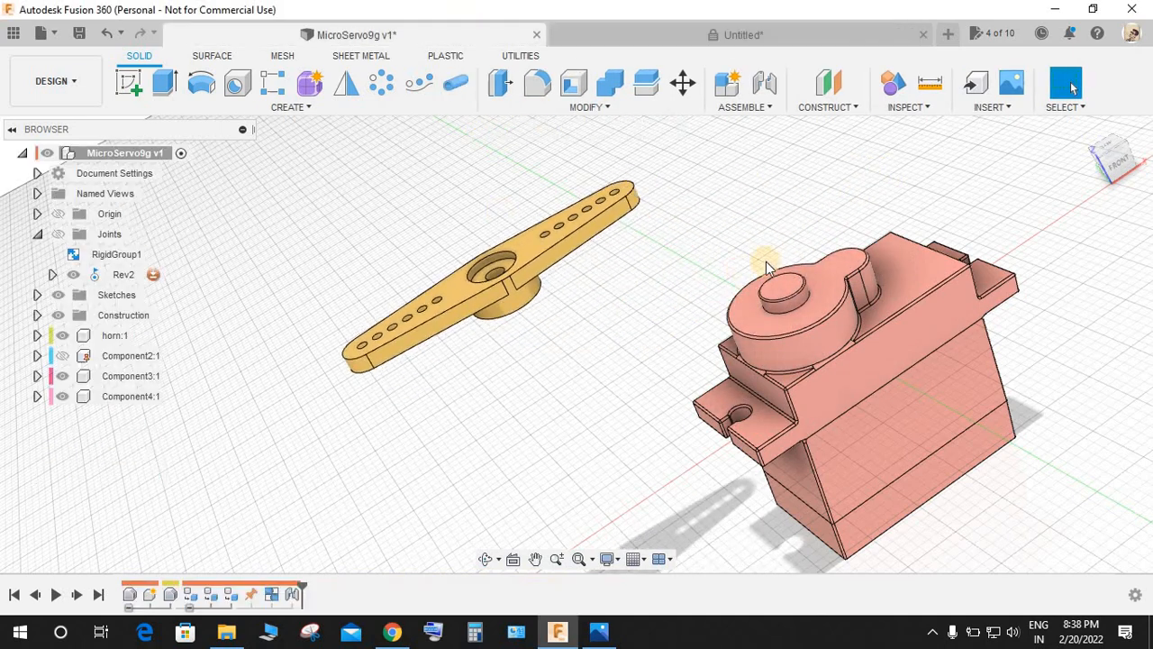
{"action": "left_click_drag", "start_coordinate": [763, 460], "coordinate": [739, 450]}
{"action": "key", "text": "Escape"}
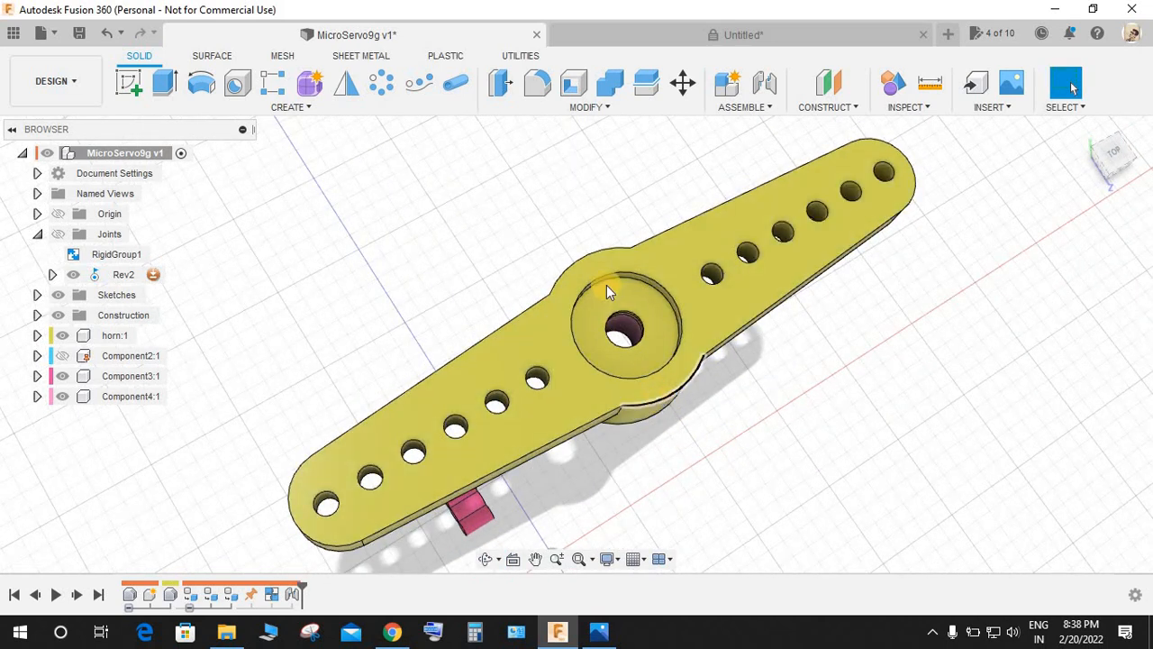
{"action": "left_click", "coordinate": [718, 41]}
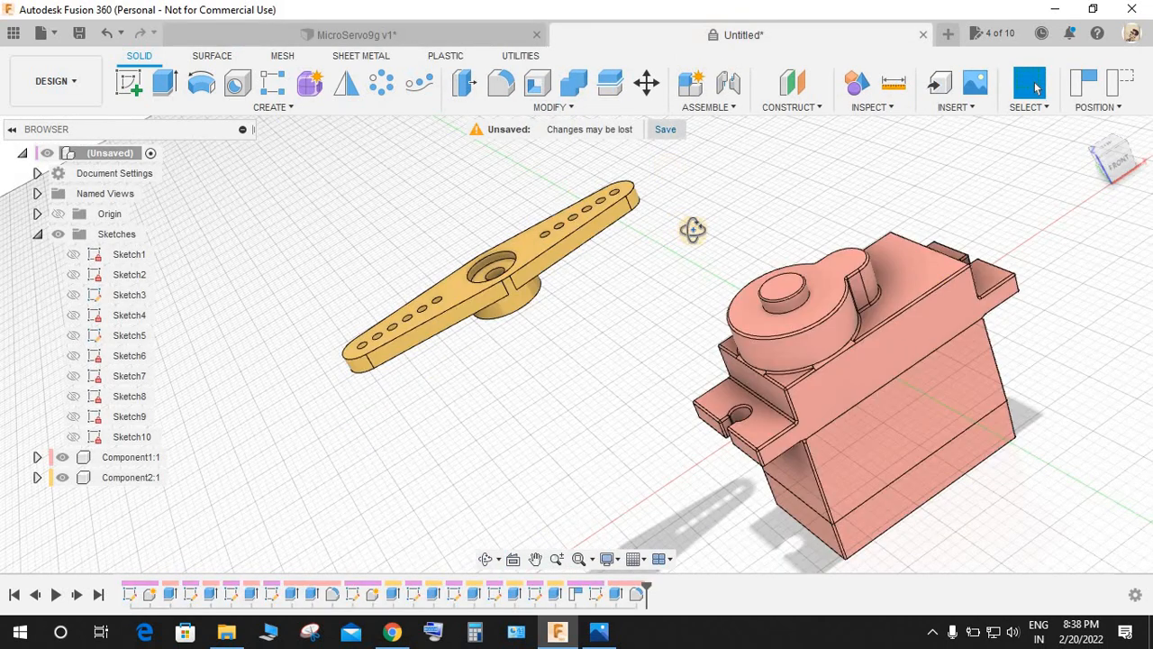
Open Sketch6 from the design history, inspect the horn's sloped edge and hub circle, and finish the sketch.
{"action": "middle_click_drag", "start_coordinate": [693, 230], "coordinate": [752, 293], "text": "shift"}
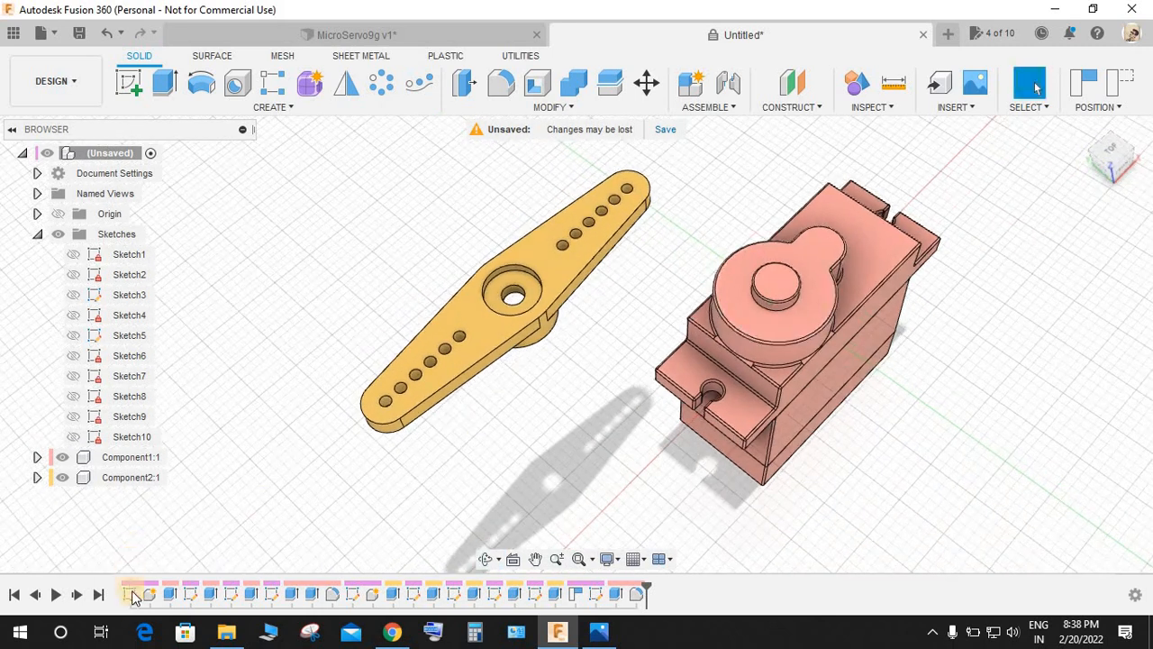
{"action": "right_click", "coordinate": [271, 594]}
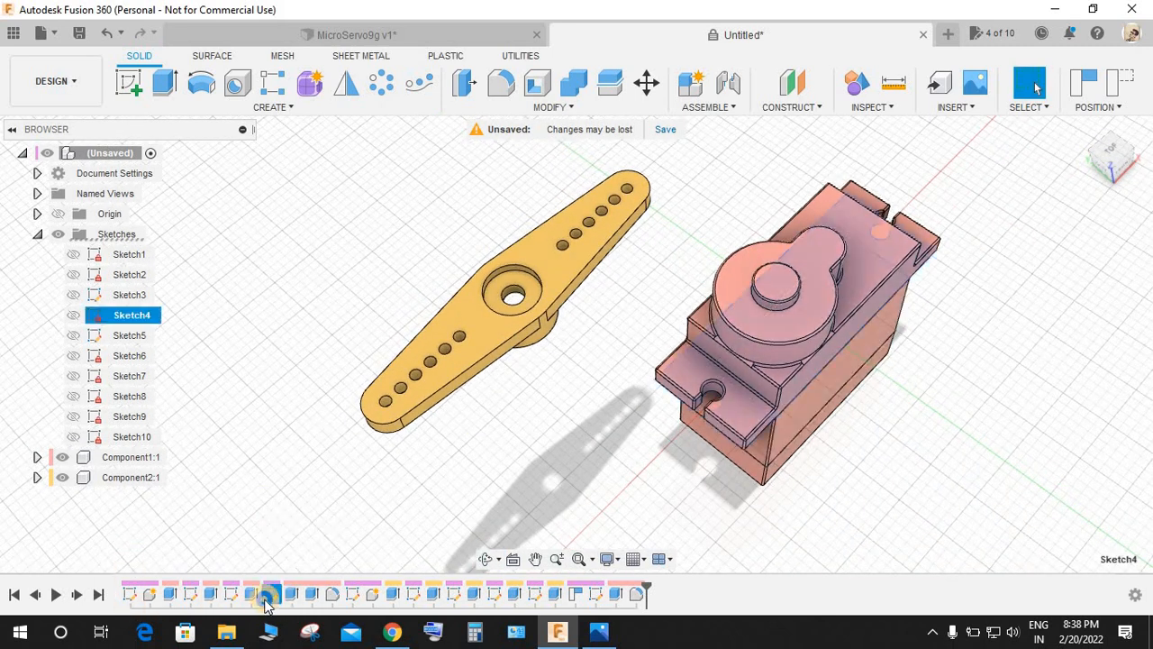
{"action": "left_click", "coordinate": [483, 488]}
{"action": "left_click", "coordinate": [413, 593]}
{"action": "right_click", "coordinate": [412, 593]}
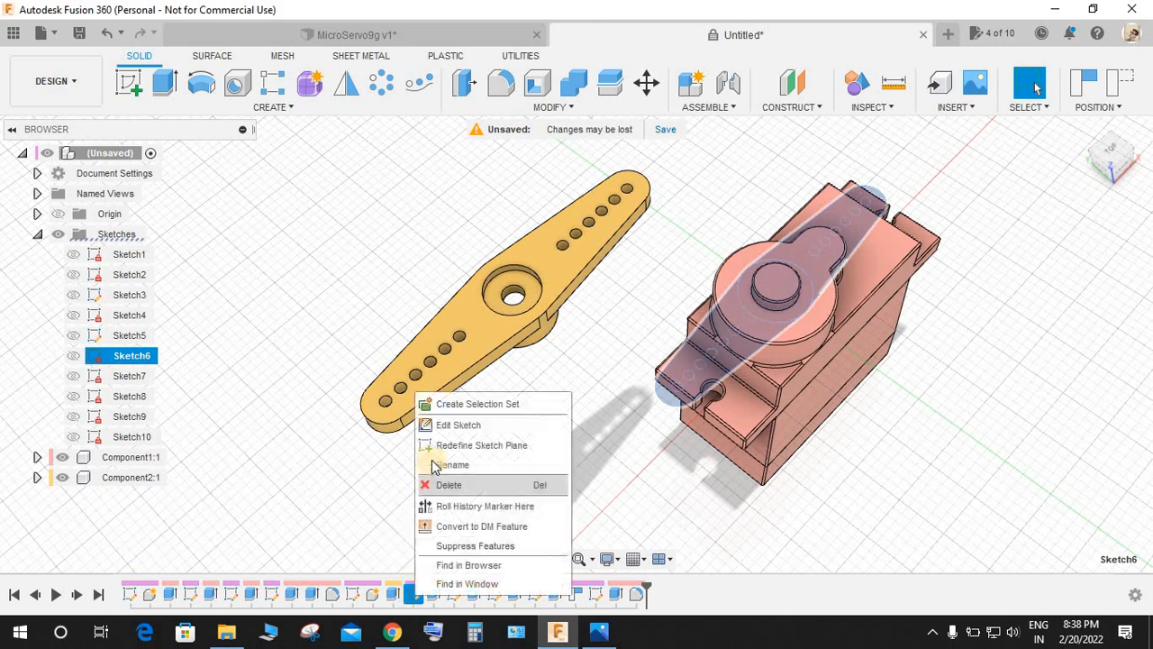
{"action": "left_click", "coordinate": [446, 424]}
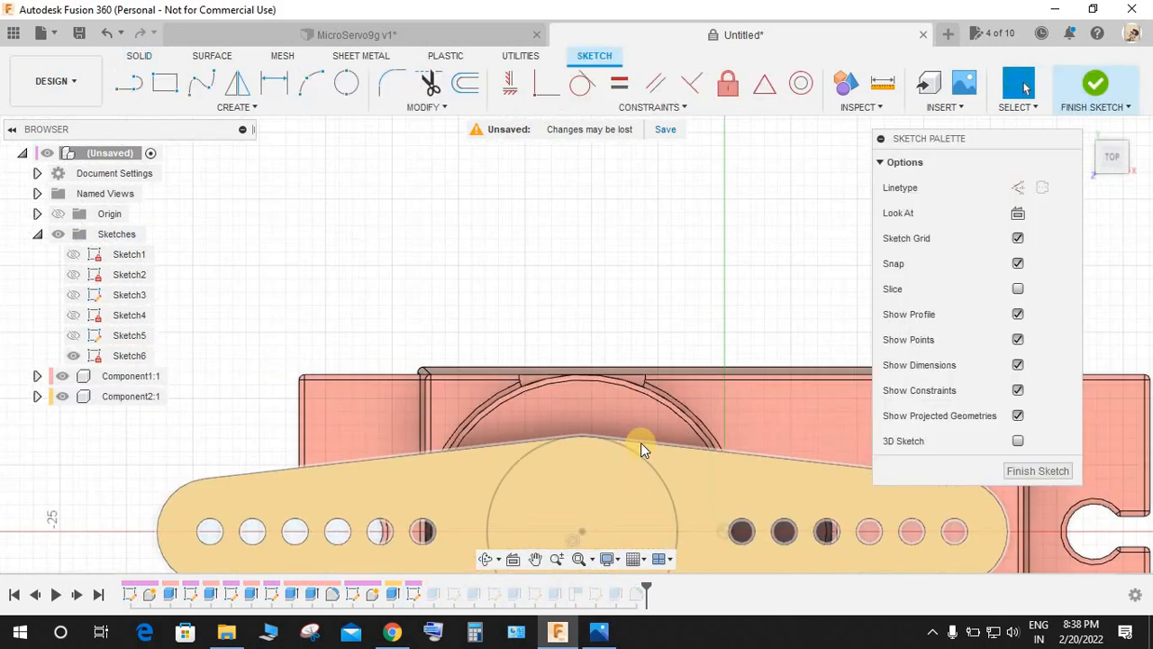
{"action": "left_click", "coordinate": [639, 442]}
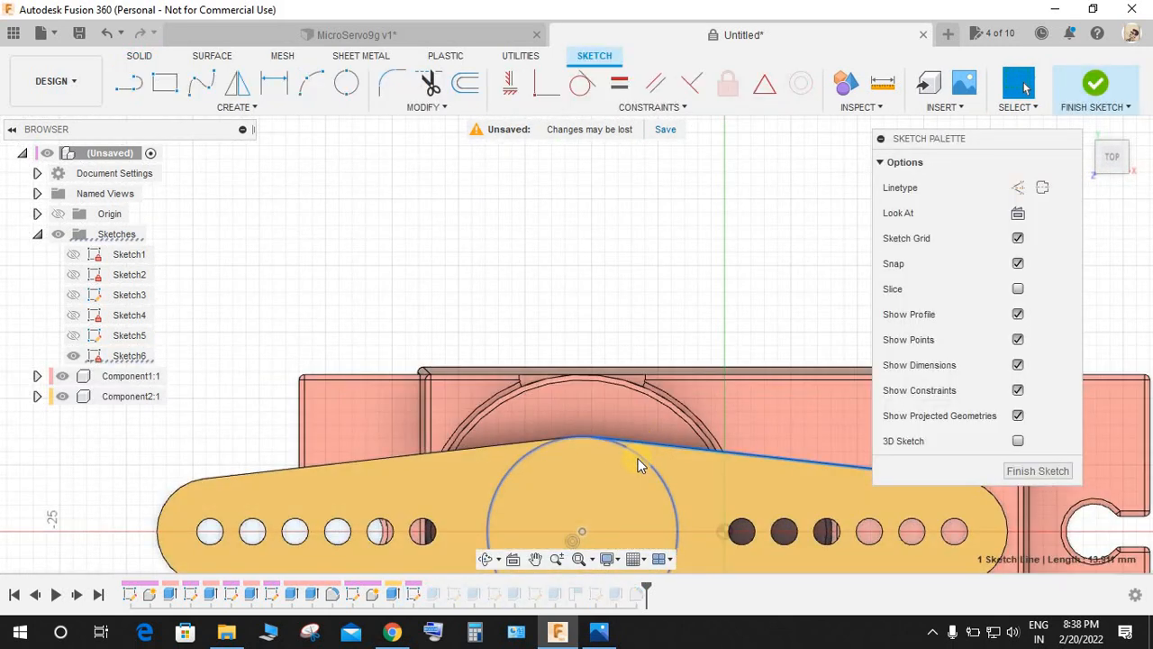
{"action": "left_click", "coordinate": [1093, 83]}
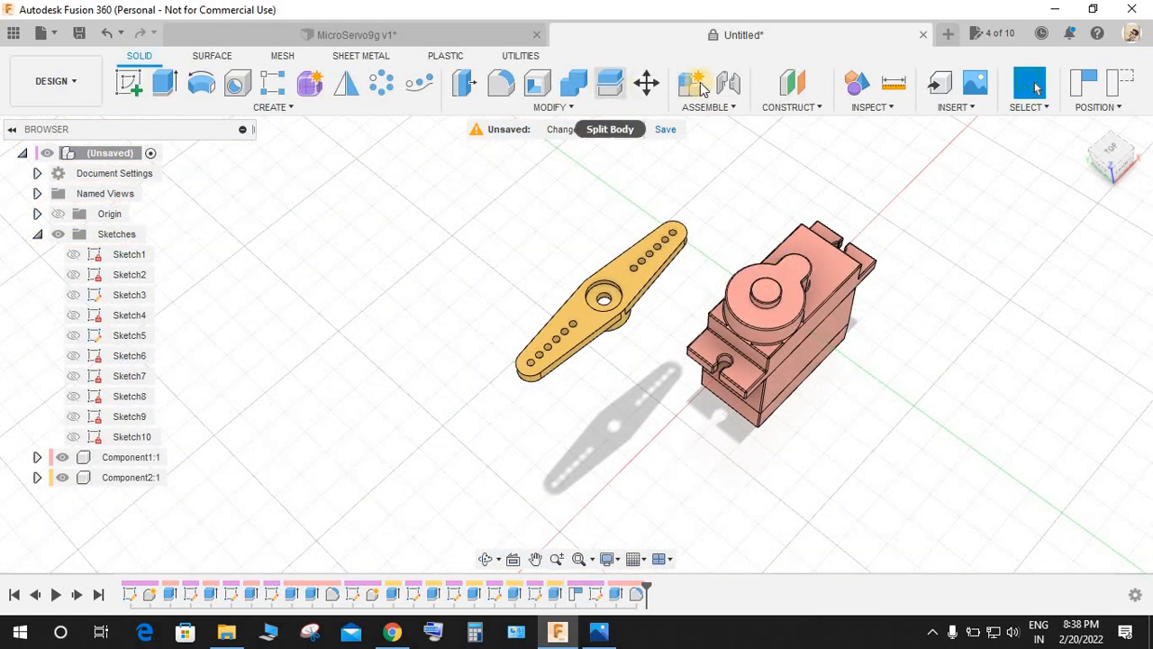
{"action": "middle_click_drag", "start_coordinate": [714, 403], "coordinate": [632, 292], "text": "shift"}
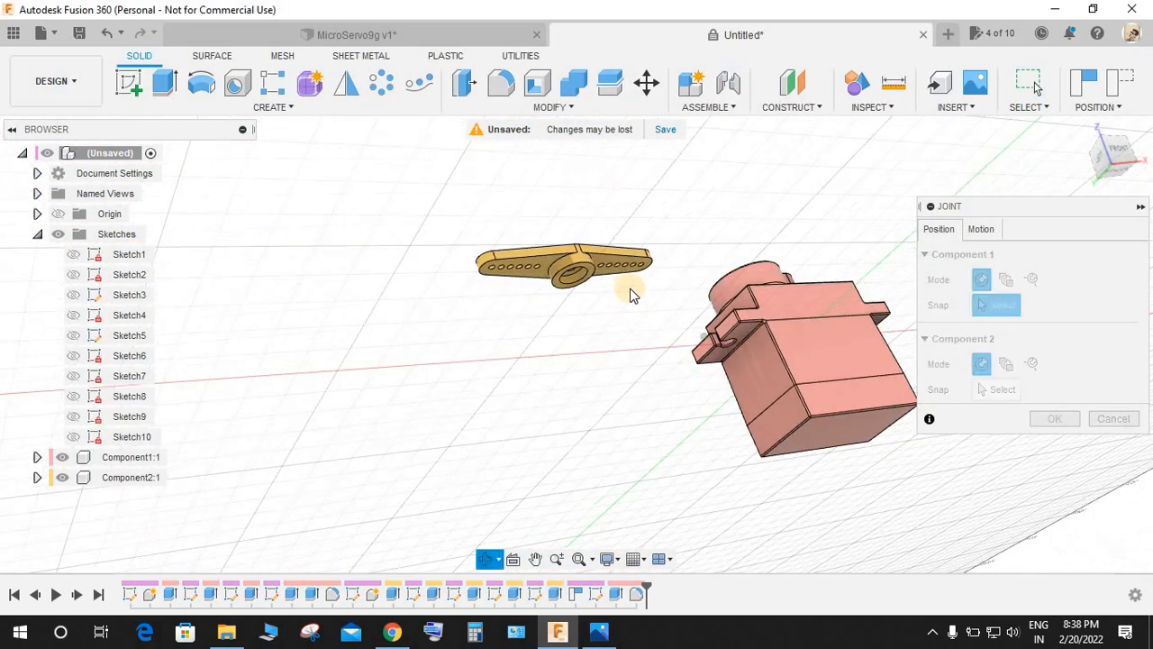
{"action": "scroll", "coordinate": [631, 291], "scroll_direction": "up", "scroll_amount": 3}
{"action": "left_click", "coordinate": [563, 262]}
{"action": "middle_click_drag", "start_coordinate": [760, 312], "coordinate": [819, 356], "text": "shift"}
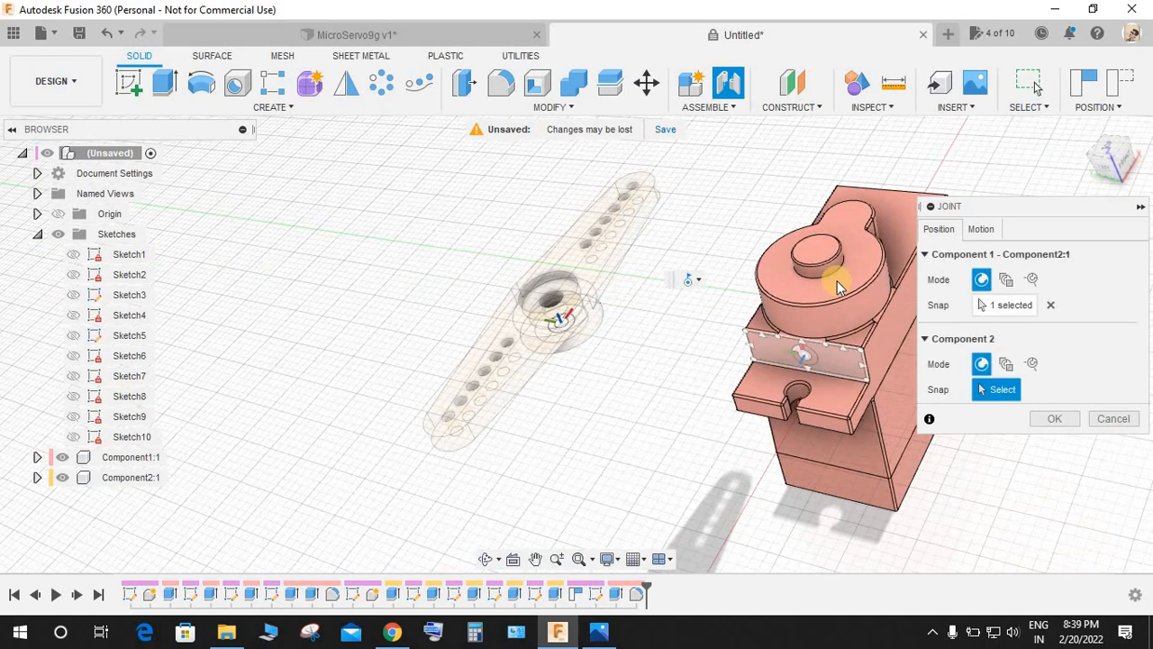
{"action": "scroll", "coordinate": [835, 280], "scroll_direction": "up", "scroll_amount": 3}
{"action": "left_click", "coordinate": [851, 239]}
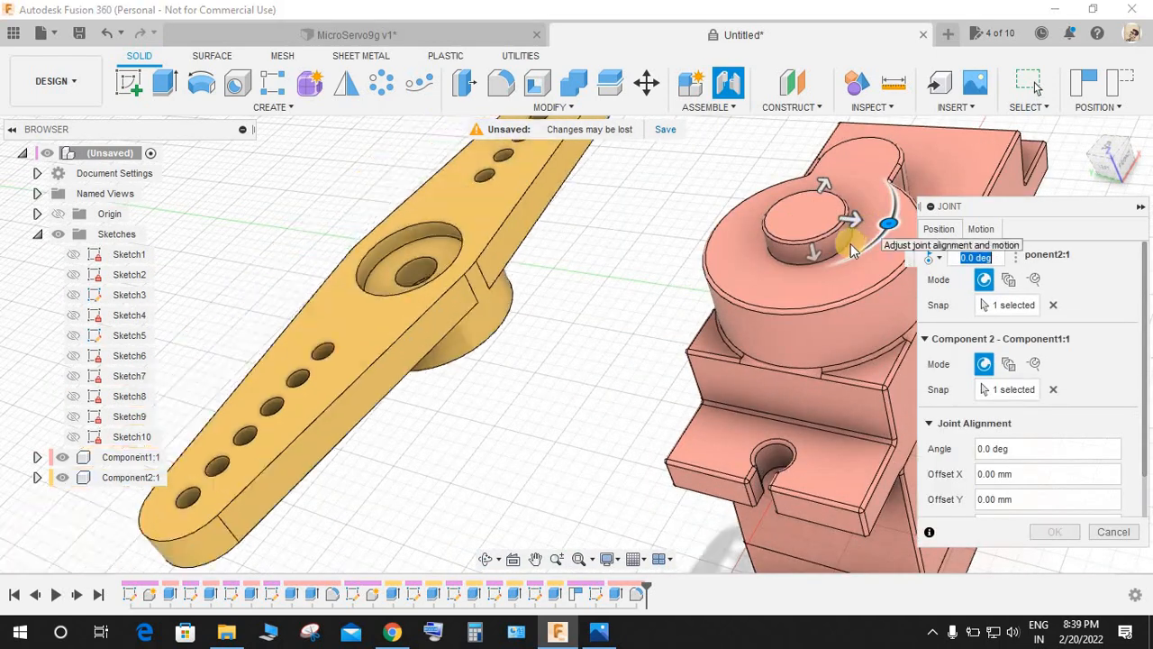
{"action": "middle_click_drag", "start_coordinate": [747, 316], "coordinate": [751, 320], "text": "shift"}
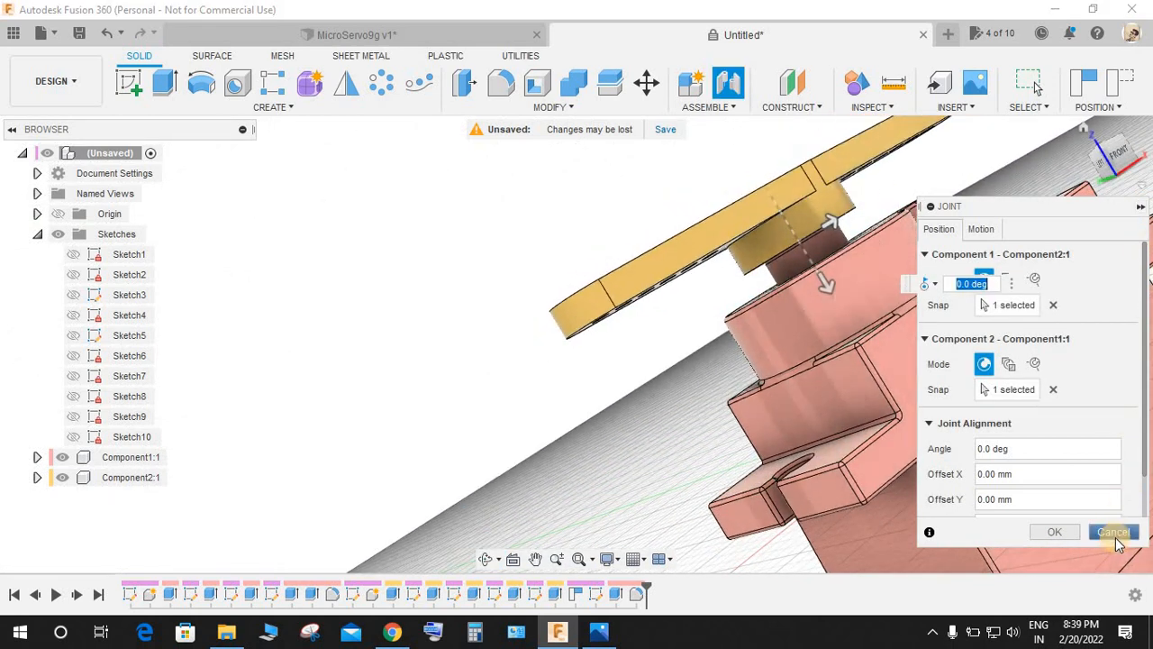
{"action": "left_click", "coordinate": [1113, 532]}
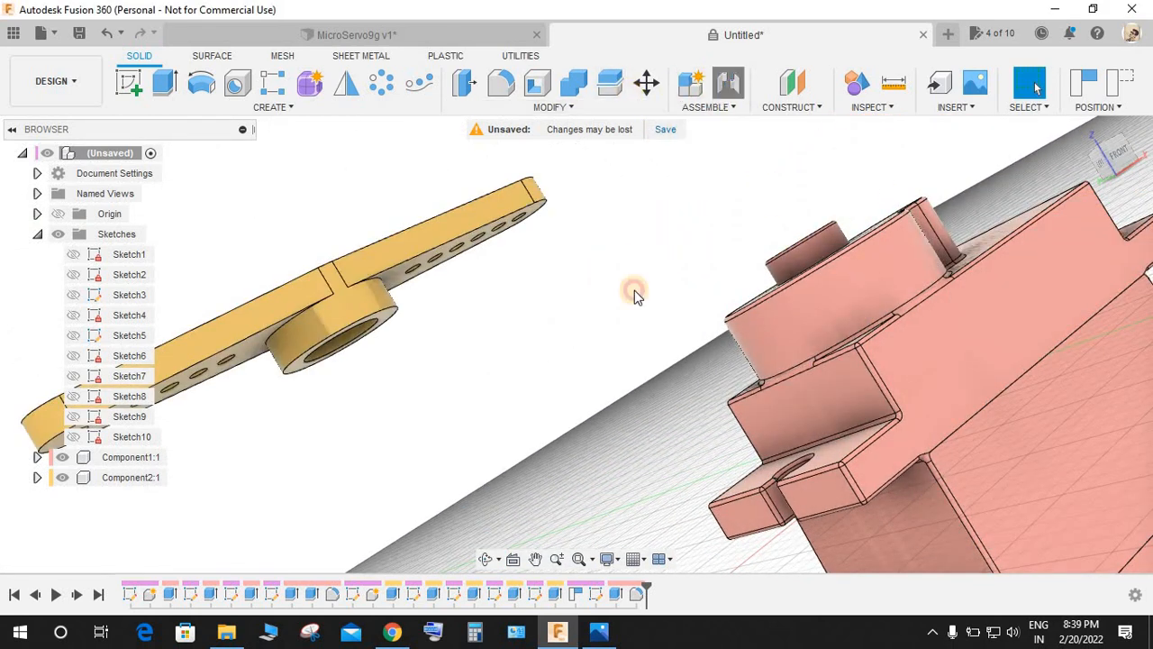
Set up a joint from the centre of the horn's hub recess to the centre of the output shaft's top face.
{"action": "middle_click_drag", "start_coordinate": [634, 292], "coordinate": [572, 255], "text": "shift"}
{"action": "scroll", "coordinate": [406, 293], "scroll_direction": "up", "scroll_amount": 4}
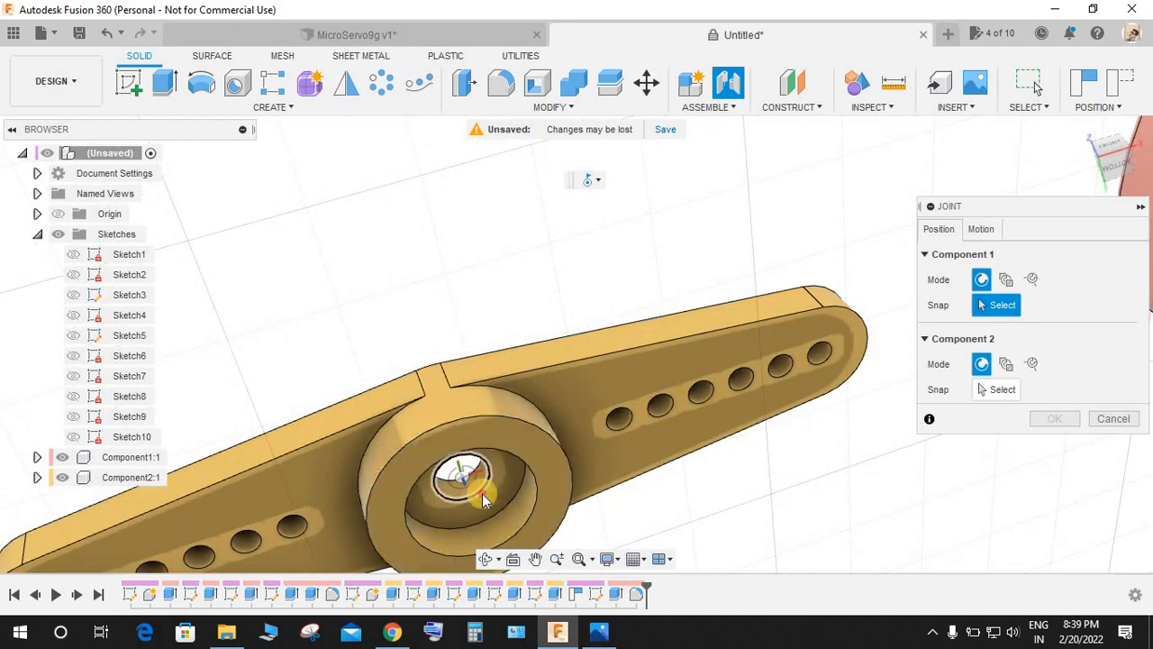
{"action": "left_click", "coordinate": [482, 500]}
{"action": "scroll", "coordinate": [819, 271], "scroll_direction": "down", "scroll_amount": 4}
{"action": "middle_click_drag", "start_coordinate": [819, 271], "coordinate": [811, 381], "text": "shift"}
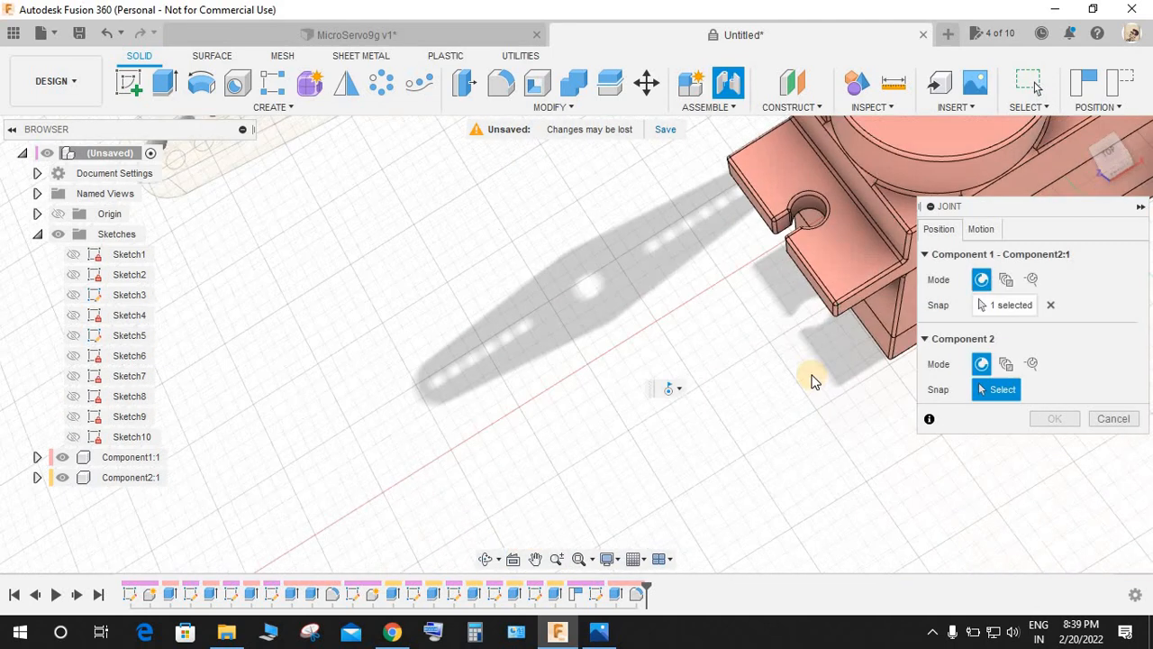
{"action": "middle_click_drag", "start_coordinate": [667, 460], "coordinate": [695, 262], "text": "shift"}
{"action": "scroll", "coordinate": [725, 298], "scroll_direction": "up", "scroll_amount": 3}
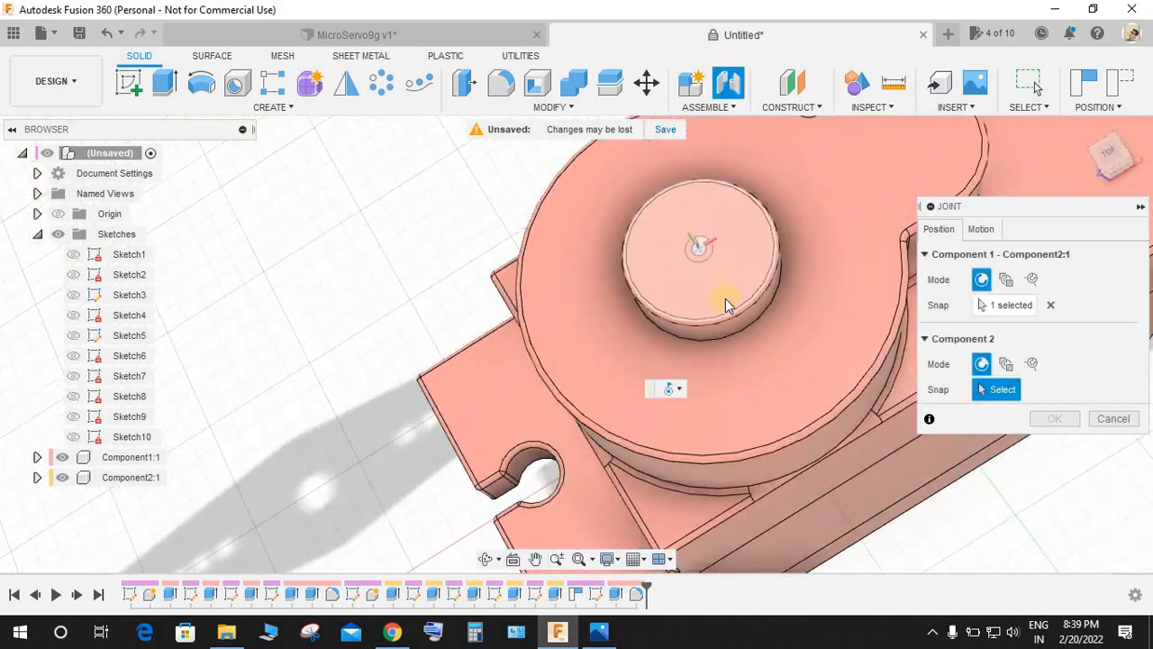
{"action": "left_click", "coordinate": [702, 248]}
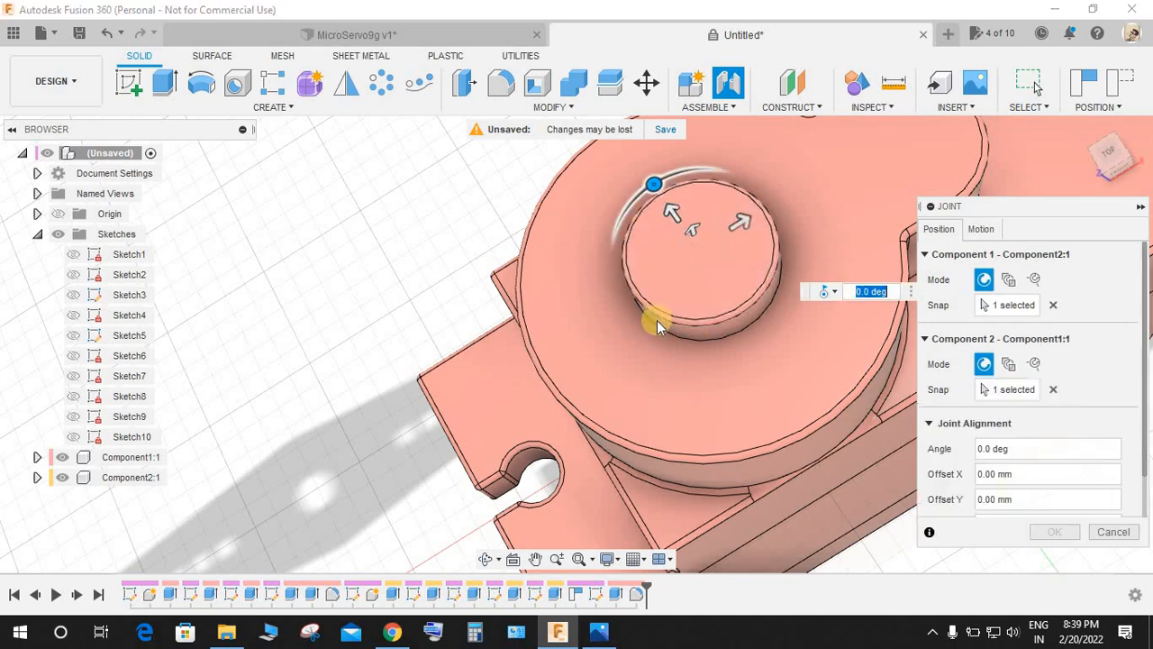
Try adjusting the horn's alignment angle and create the revolute joint between the horn and the output shaft.
{"action": "middle_click_drag", "start_coordinate": [657, 319], "coordinate": [670, 291], "text": "shift"}
{"action": "scroll", "coordinate": [636, 324], "scroll_direction": "down", "scroll_amount": 5}
{"action": "scroll", "coordinate": [670, 290], "scroll_direction": "up", "scroll_amount": 4}
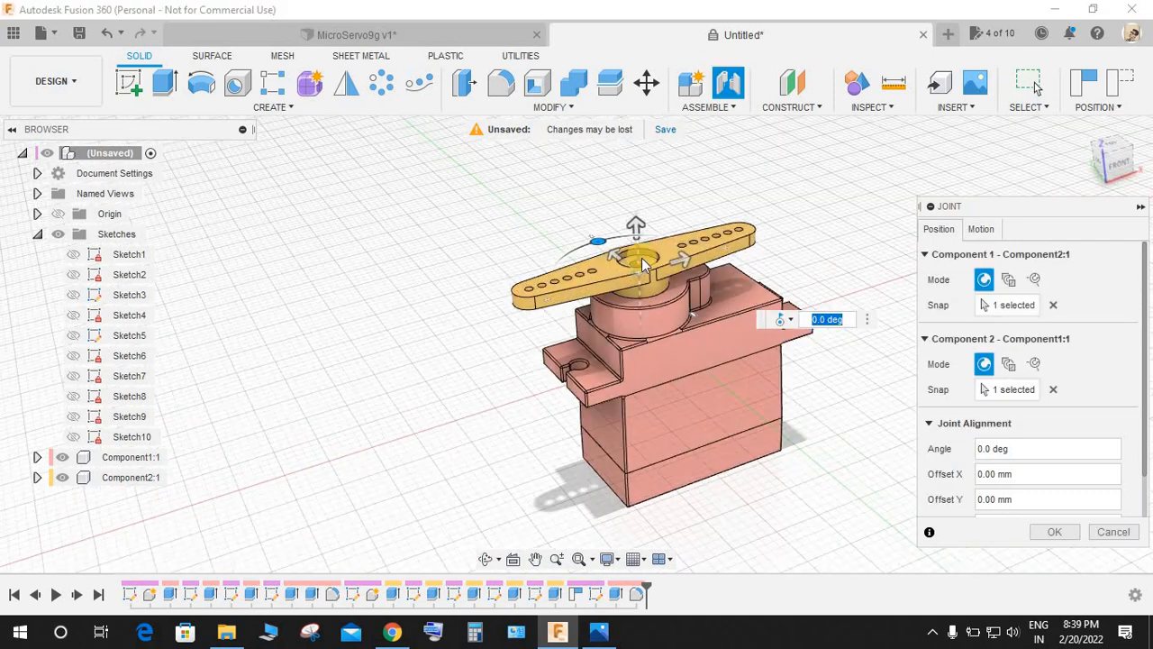
{"action": "middle_click_drag", "start_coordinate": [718, 246], "coordinate": [693, 258], "text": "shift"}
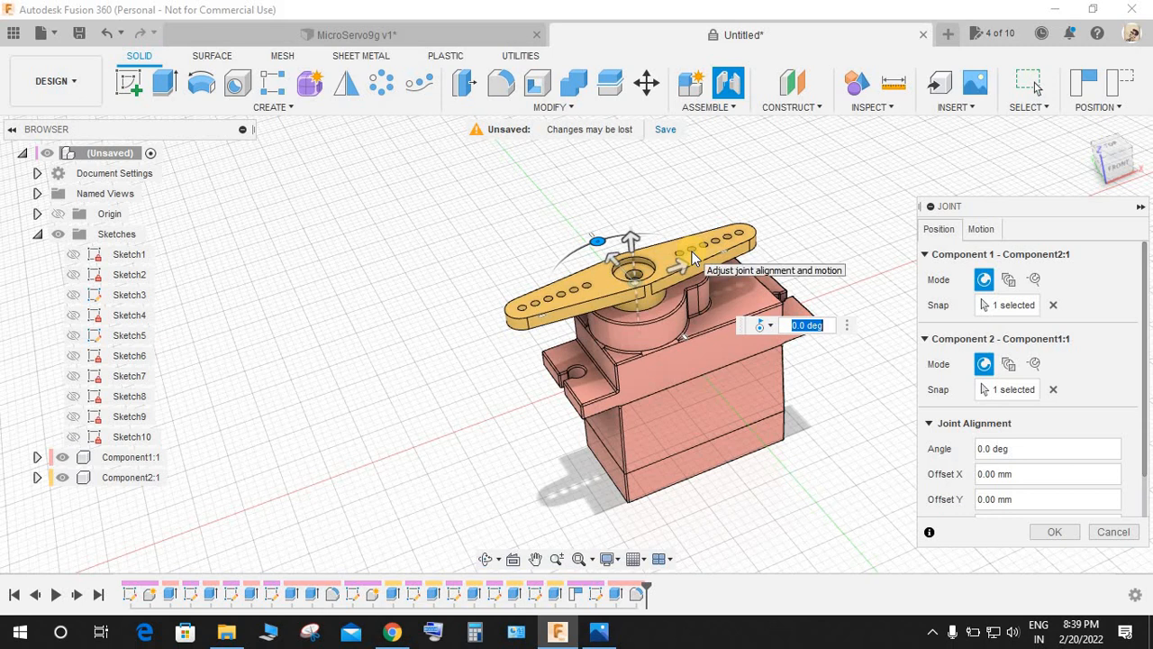
{"action": "left_click_drag", "start_coordinate": [586, 245], "coordinate": [570, 219]}
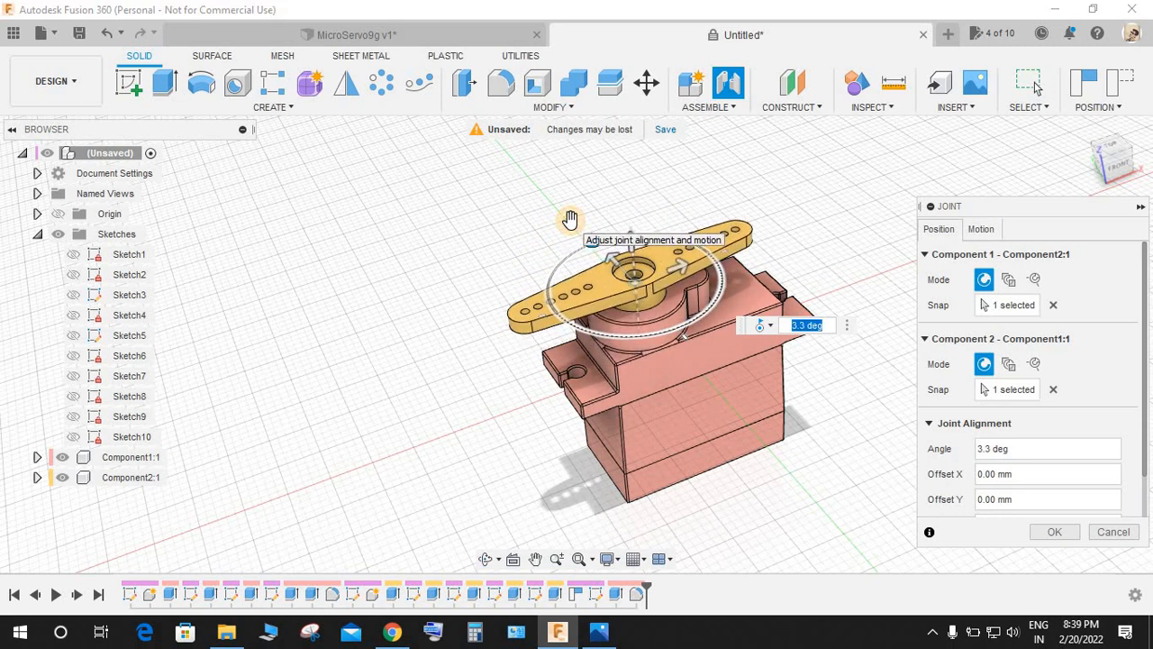
{"action": "key", "text": "Return"}
{"action": "left_click", "coordinate": [1062, 535]}
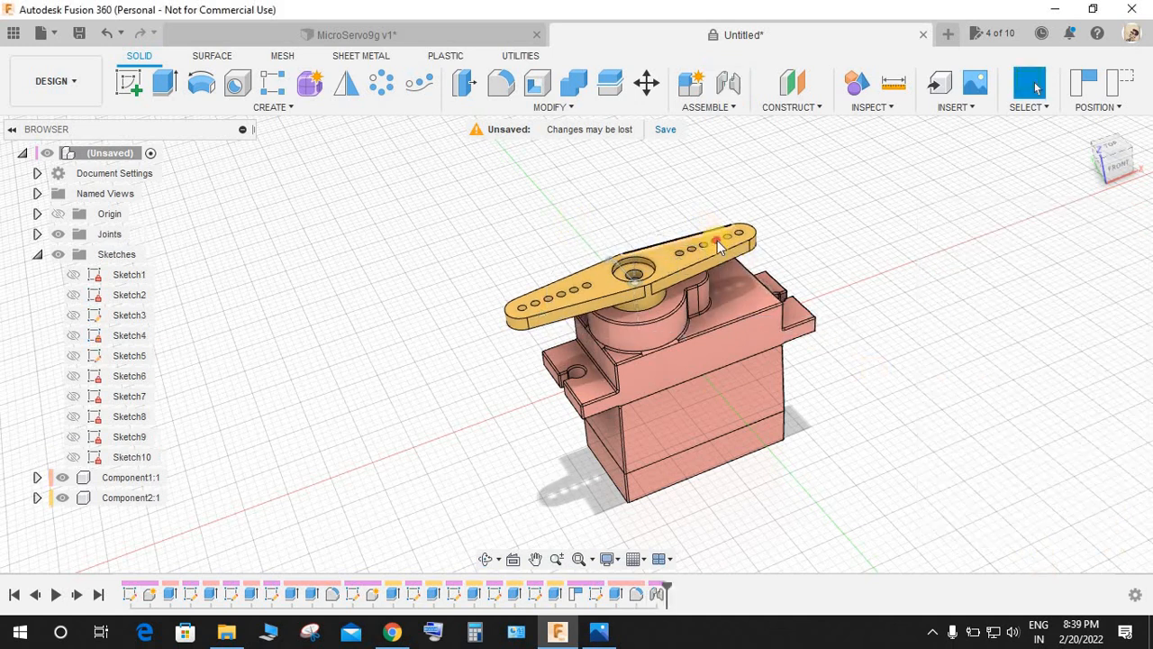
Try moving the jointed servo assembly and revert it to its original position.
{"action": "left_click", "coordinate": [474, 416]}
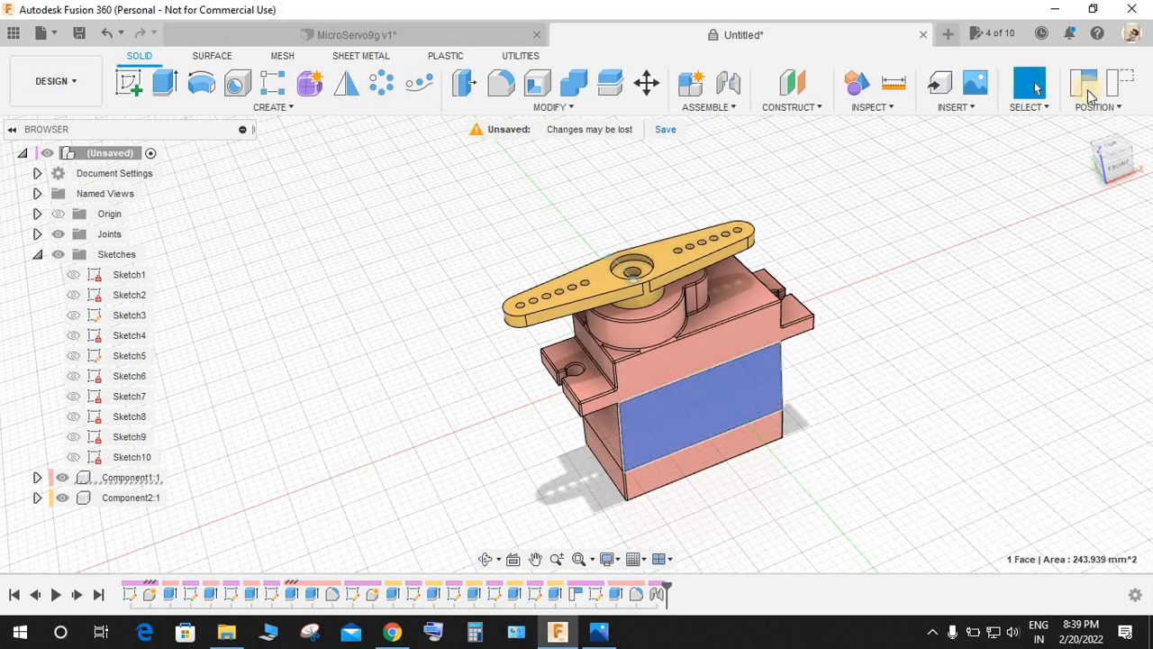
{"action": "left_click", "coordinate": [1116, 68]}
{"action": "left_click_drag", "start_coordinate": [679, 465], "coordinate": [718, 399]}
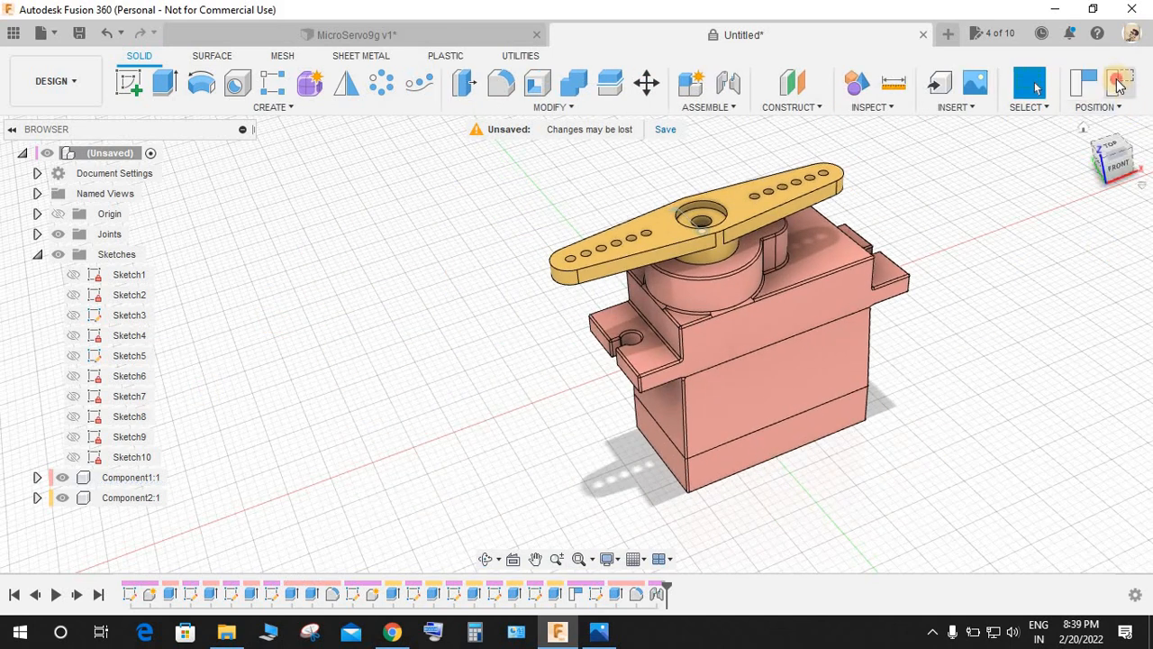
{"action": "left_click", "coordinate": [1117, 83]}
{"action": "left_click", "coordinate": [736, 395]}
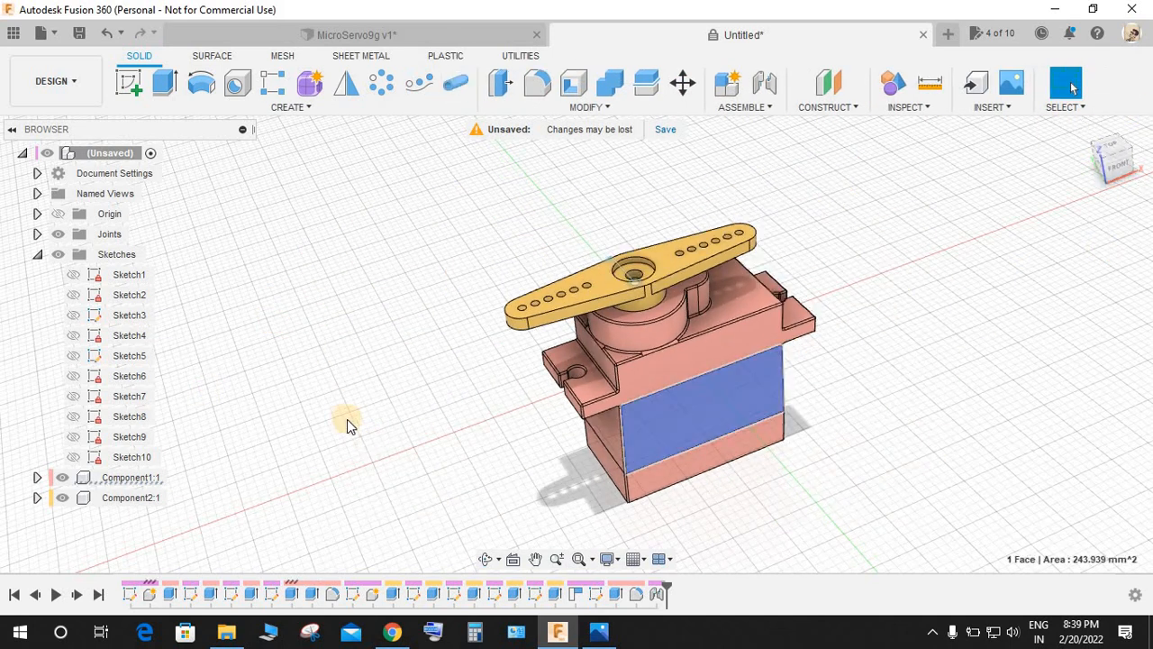
Ground Component1, test the horn's rotation on the shaft, and revert the horn's position.
{"action": "right_click", "coordinate": [131, 480]}
{"action": "left_click", "coordinate": [170, 33]}
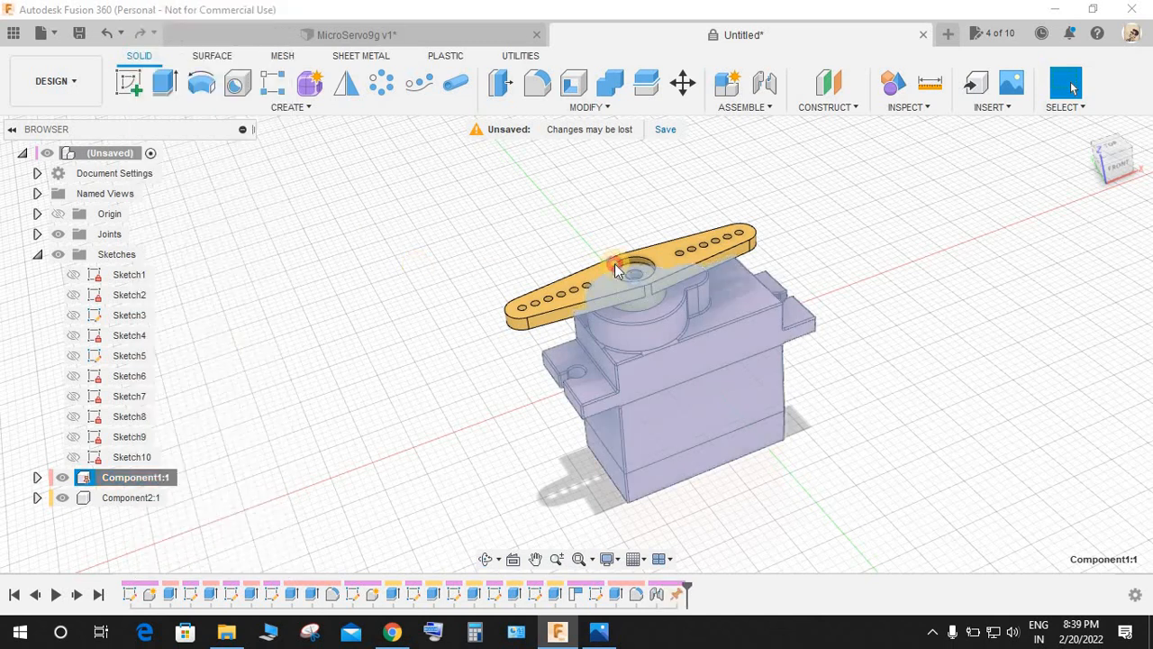
{"action": "left_click_drag", "start_coordinate": [616, 270], "coordinate": [775, 135]}
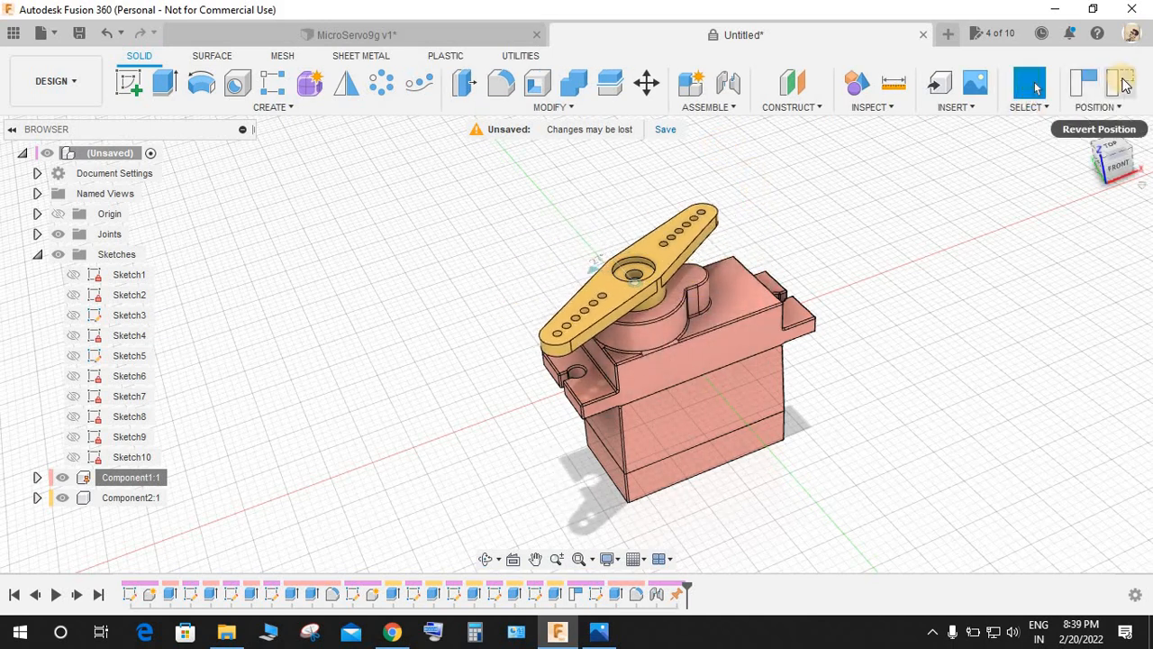
{"action": "left_click", "coordinate": [1090, 82]}
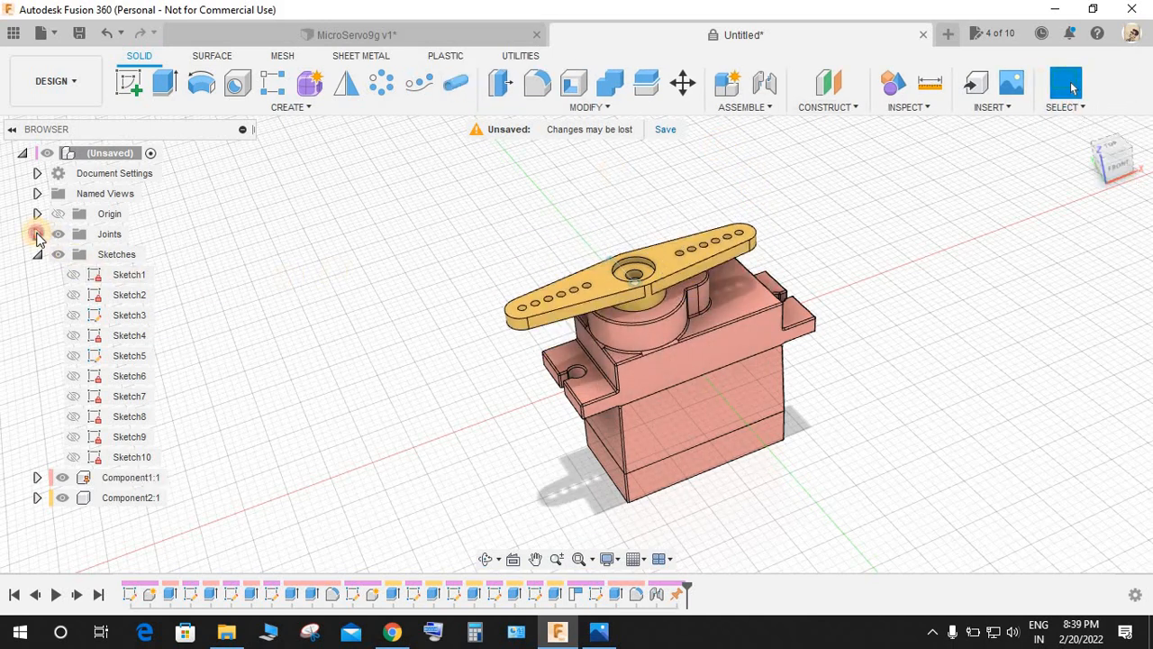
Limit the rotation of the Rev1 joint to a minimum of 0.0 deg and a maximum of 90 deg, and animate it.
{"action": "left_click", "coordinate": [37, 234]}
{"action": "right_click", "coordinate": [117, 256]}
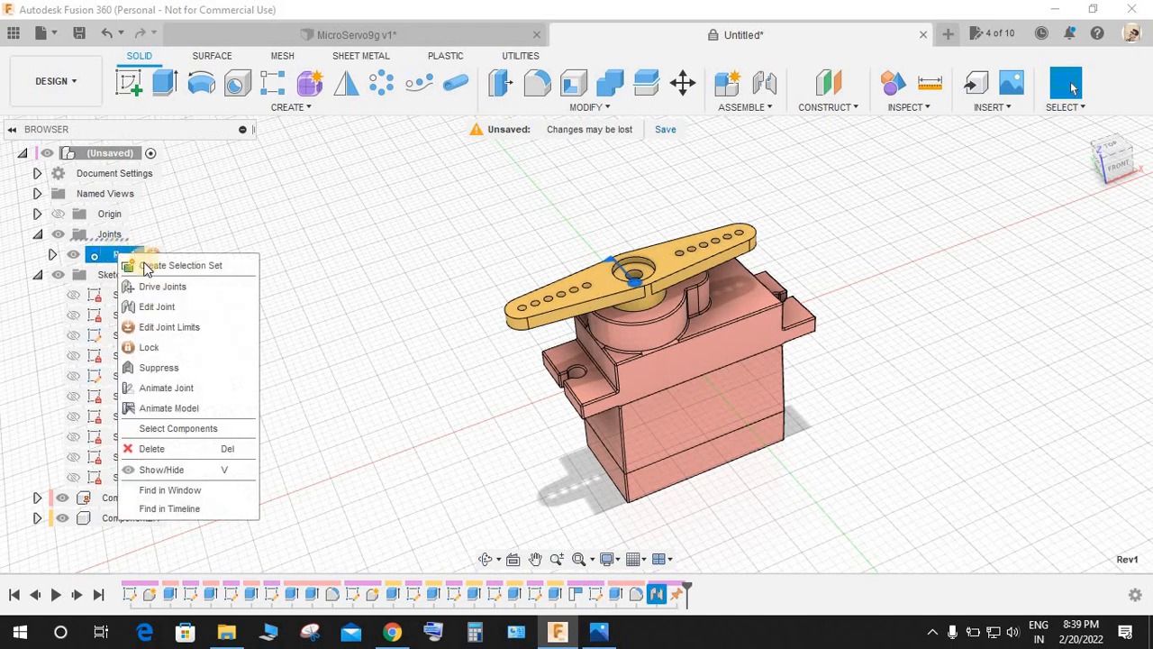
{"action": "left_click", "coordinate": [183, 328]}
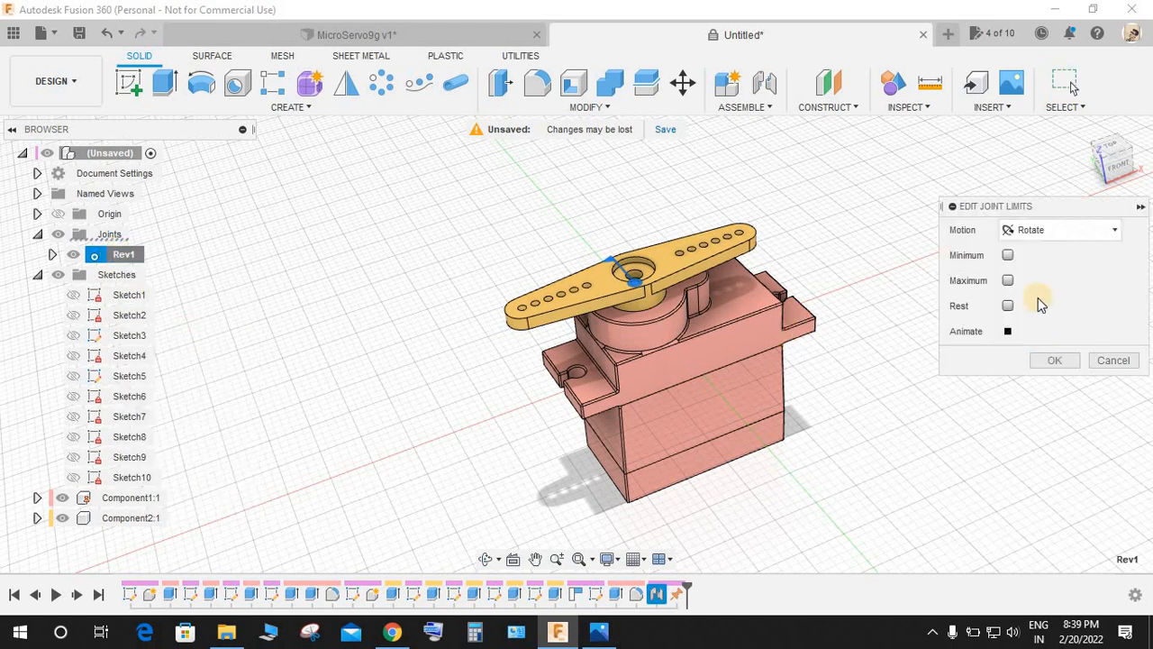
{"action": "left_click", "coordinate": [1007, 256]}
{"action": "left_click", "coordinate": [1007, 281]}
{"action": "left_click", "coordinate": [1008, 358]}
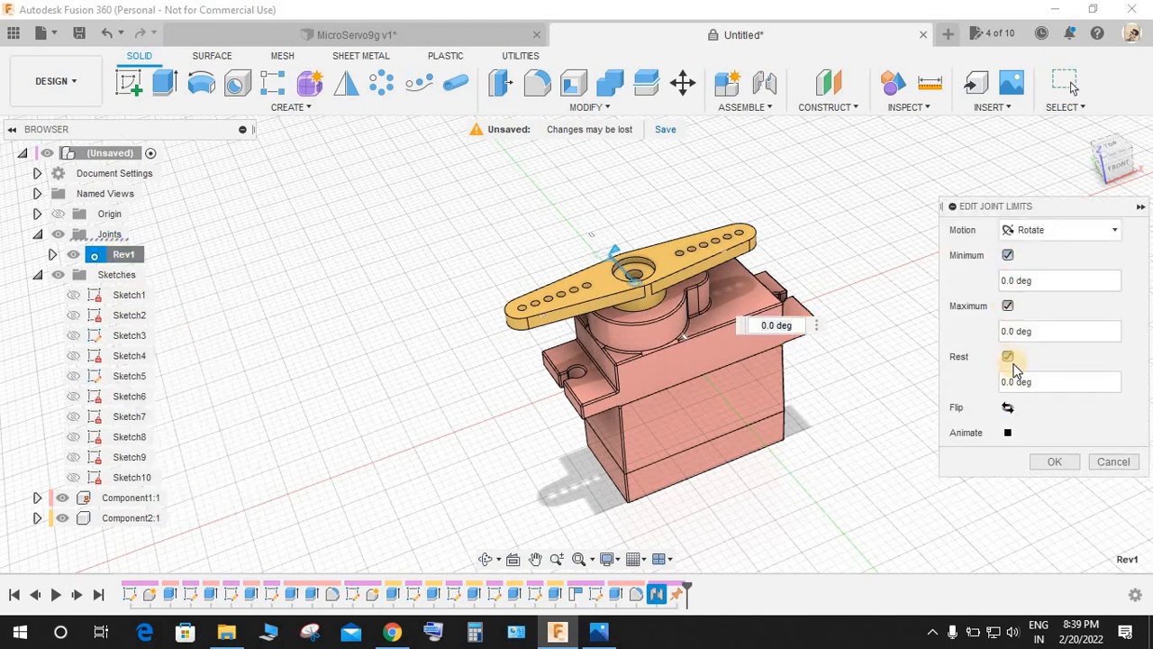
{"action": "left_click", "coordinate": [1008, 357]}
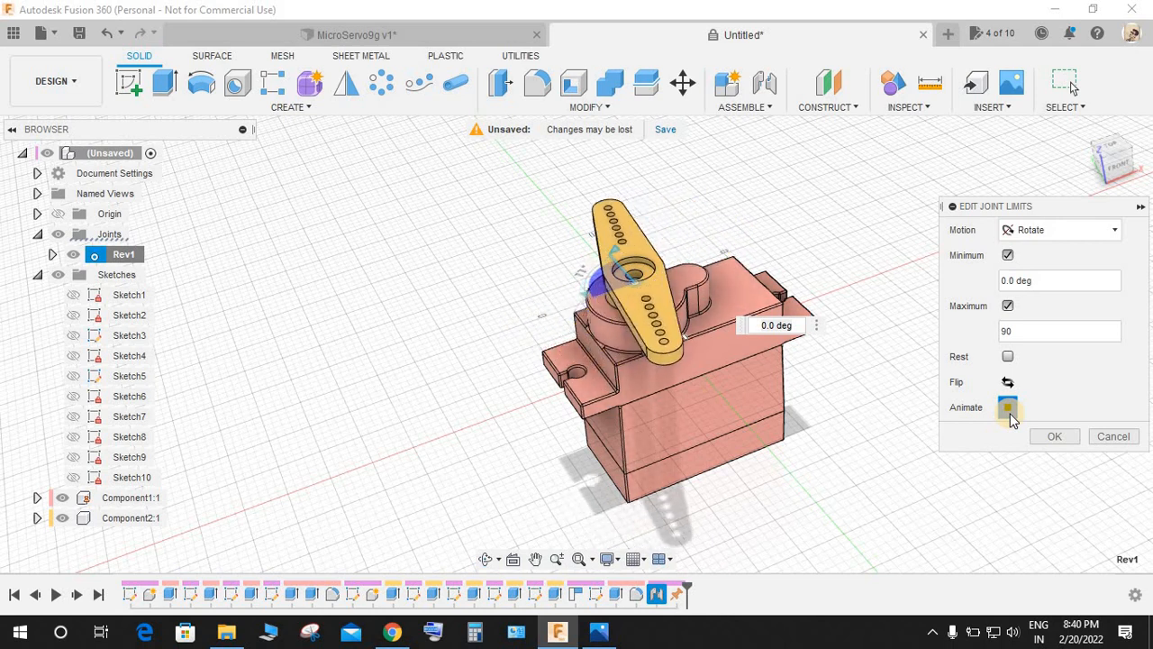
Enable a rest position of 0.0 deg for the Rev1 joint and apply the joint limits.
{"action": "left_click", "coordinate": [1008, 357]}
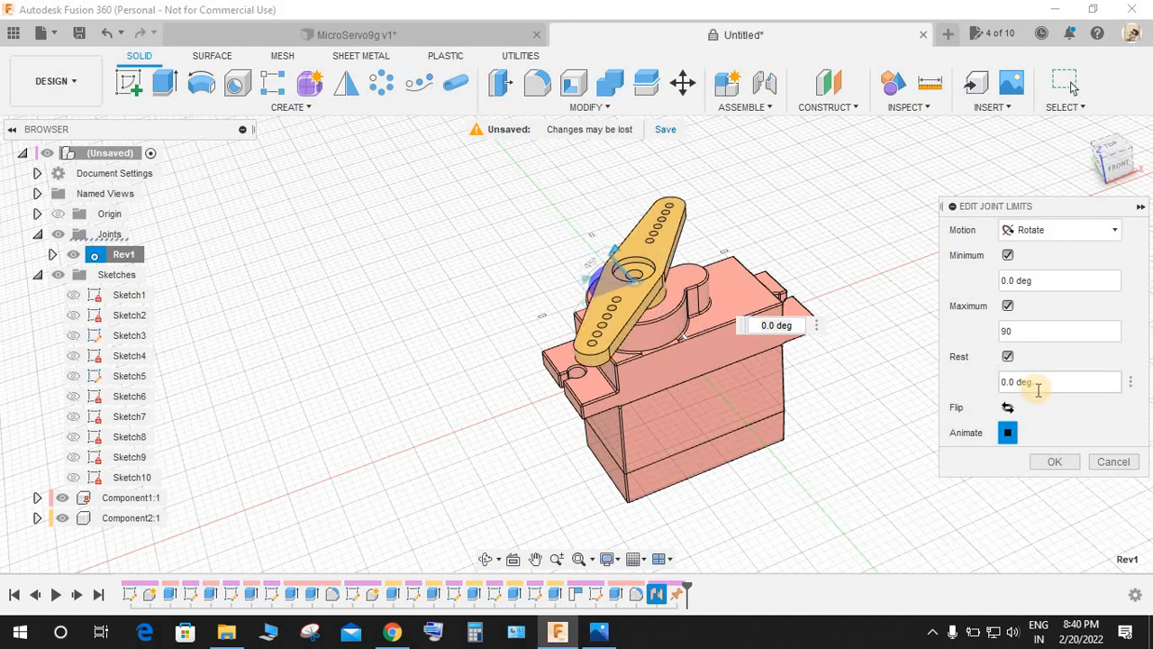
{"action": "double_click", "coordinate": [1024, 382]}
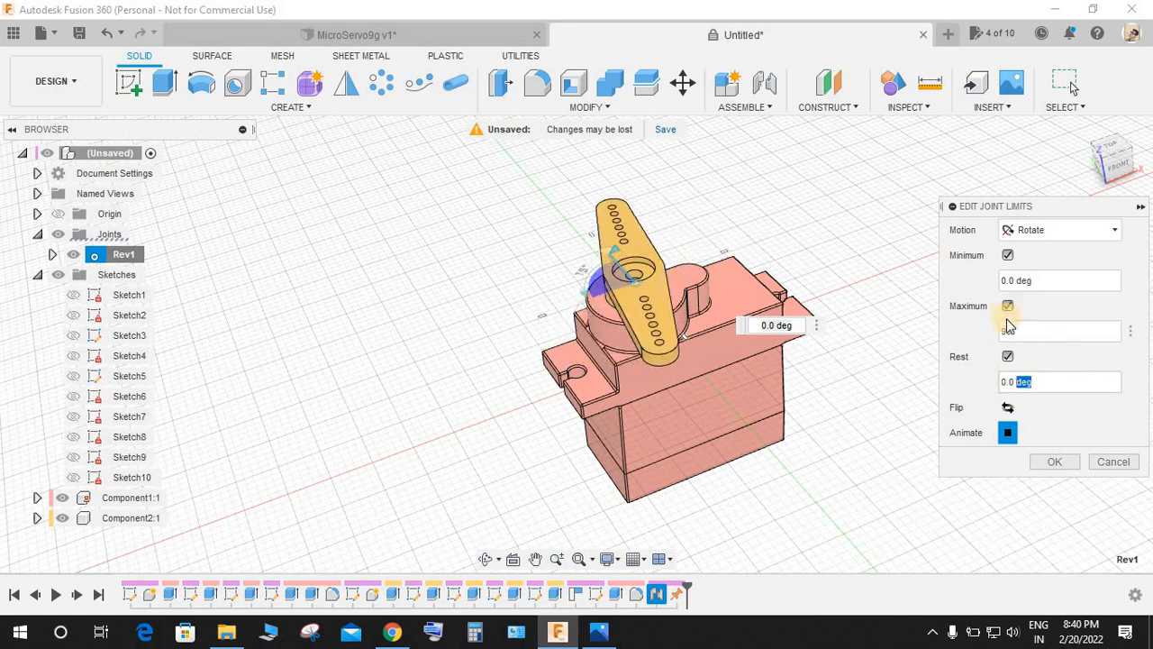
{"action": "left_click", "coordinate": [1006, 385]}
{"action": "left_click_drag", "start_coordinate": [1005, 389], "coordinate": [990, 395]}
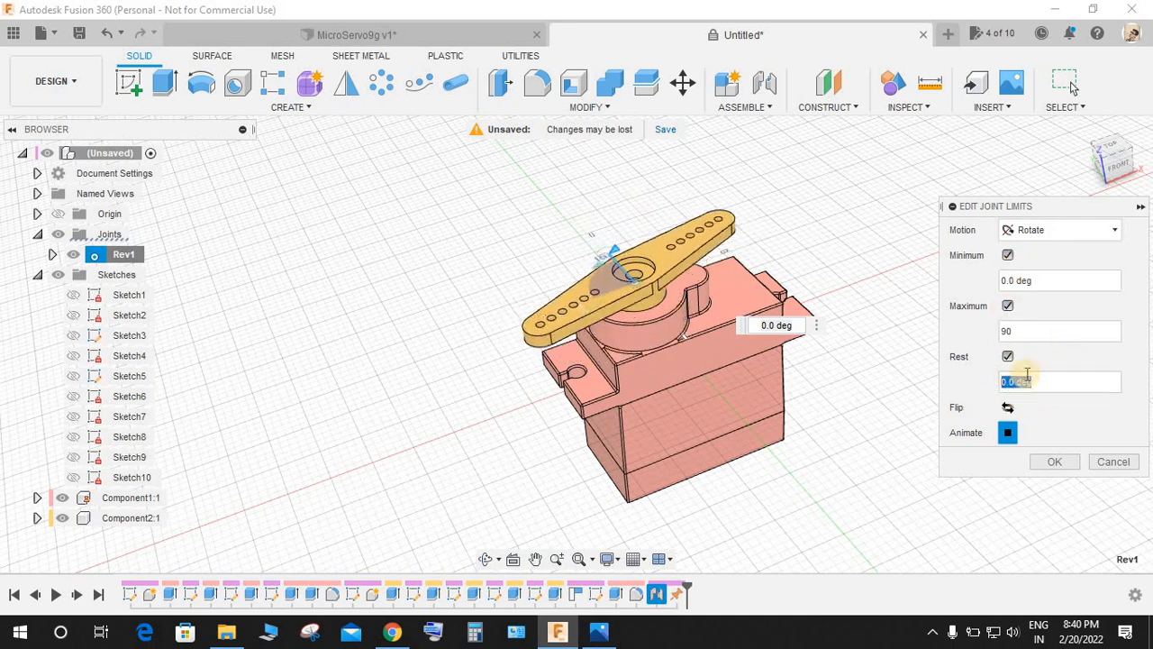
{"action": "left_click", "coordinate": [1033, 333]}
{"action": "left_click", "coordinate": [1042, 379]}
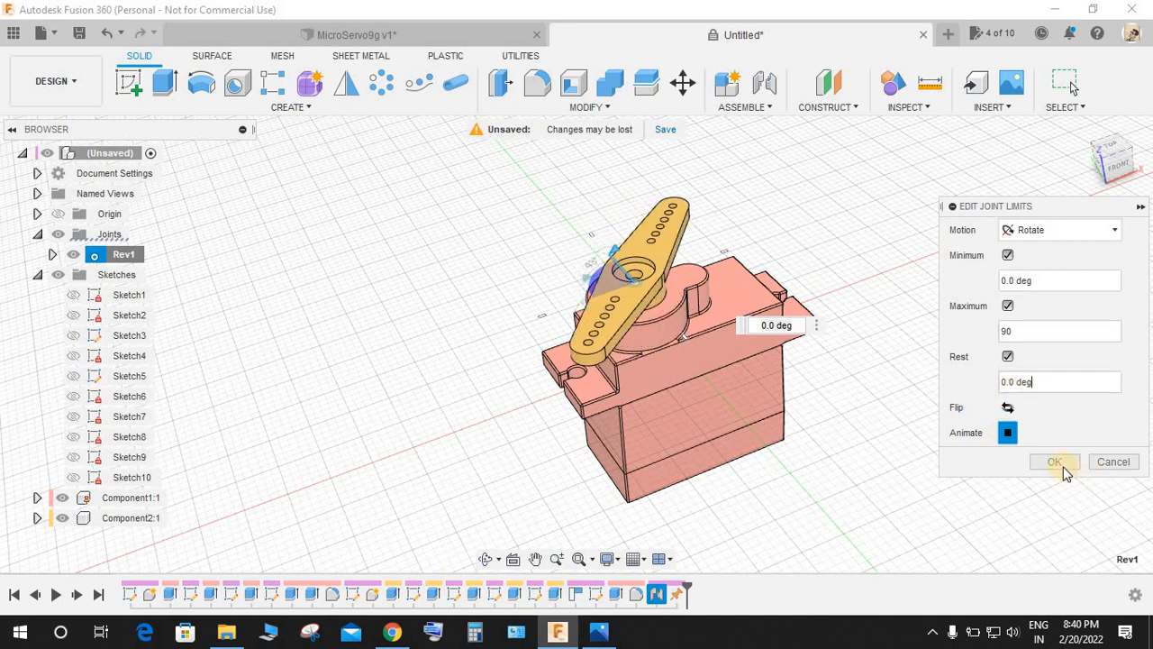
{"action": "key", "text": "Return"}
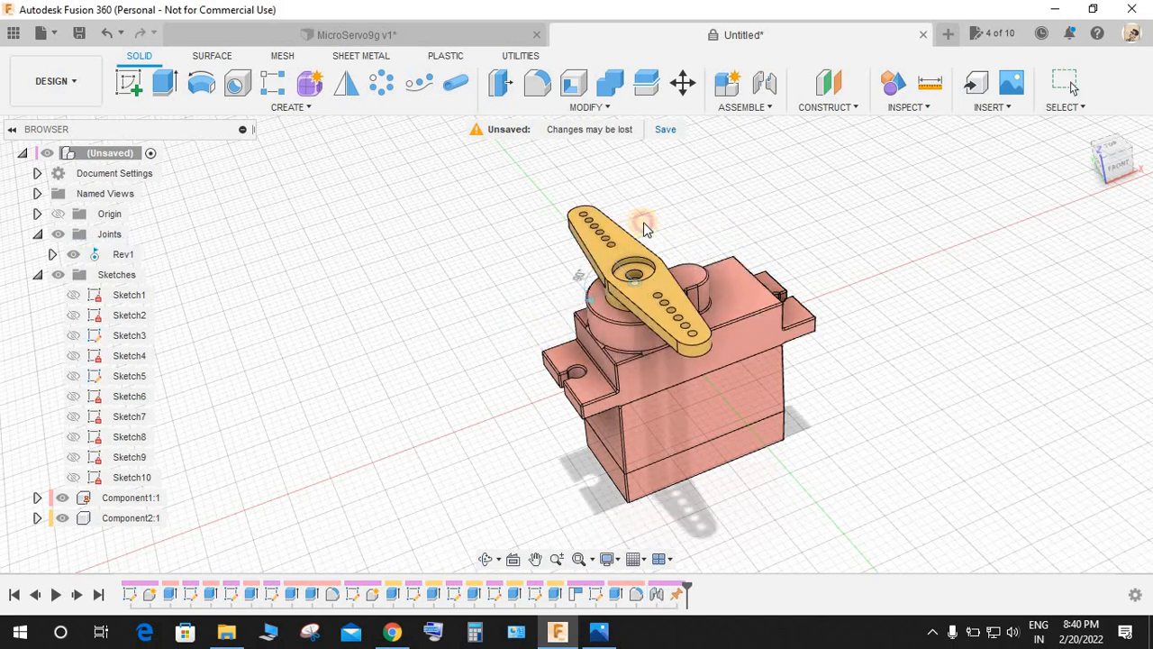
Swing the horn back and forth to test its joint limits and rest position, and hide the Rev1 joint marker.
{"action": "left_click_drag", "start_coordinate": [701, 258], "coordinate": [103, 257]}
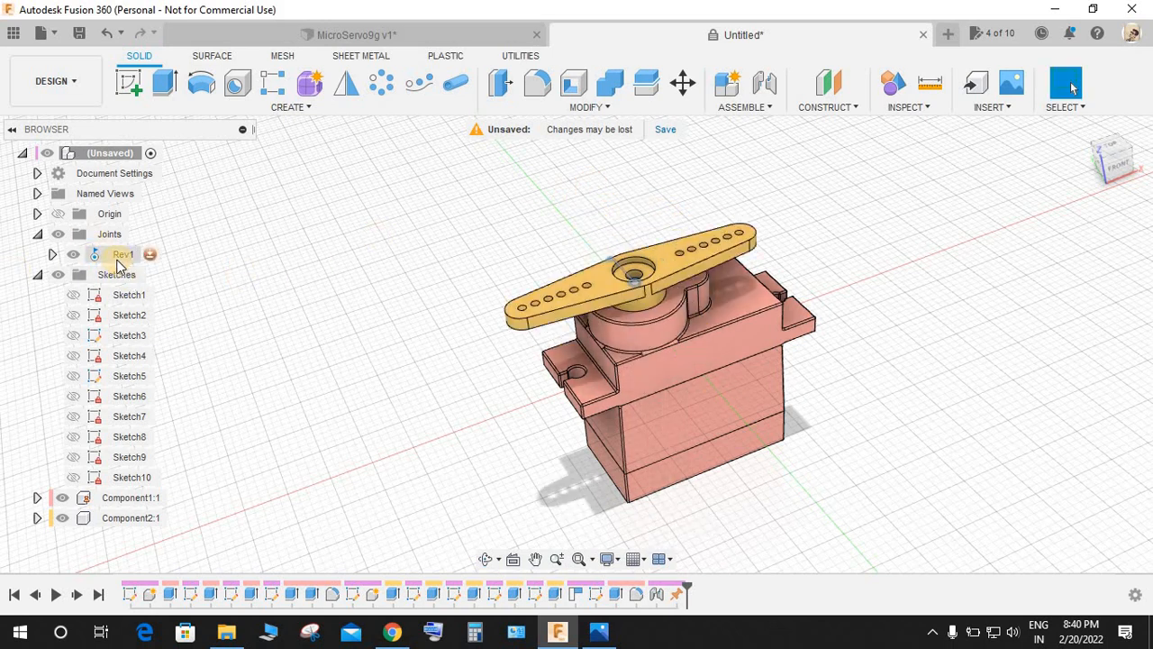
{"action": "mouse_move", "coordinate": [711, 259]}
{"action": "left_mouse_down"}
{"action": "mouse_move", "coordinate": [595, 201]}
{"action": "mouse_move", "coordinate": [572, 221]}
{"action": "mouse_move", "coordinate": [703, 230]}
{"action": "mouse_move", "coordinate": [580, 204]}
{"action": "mouse_move", "coordinate": [651, 247]}
{"action": "left_mouse_up"}
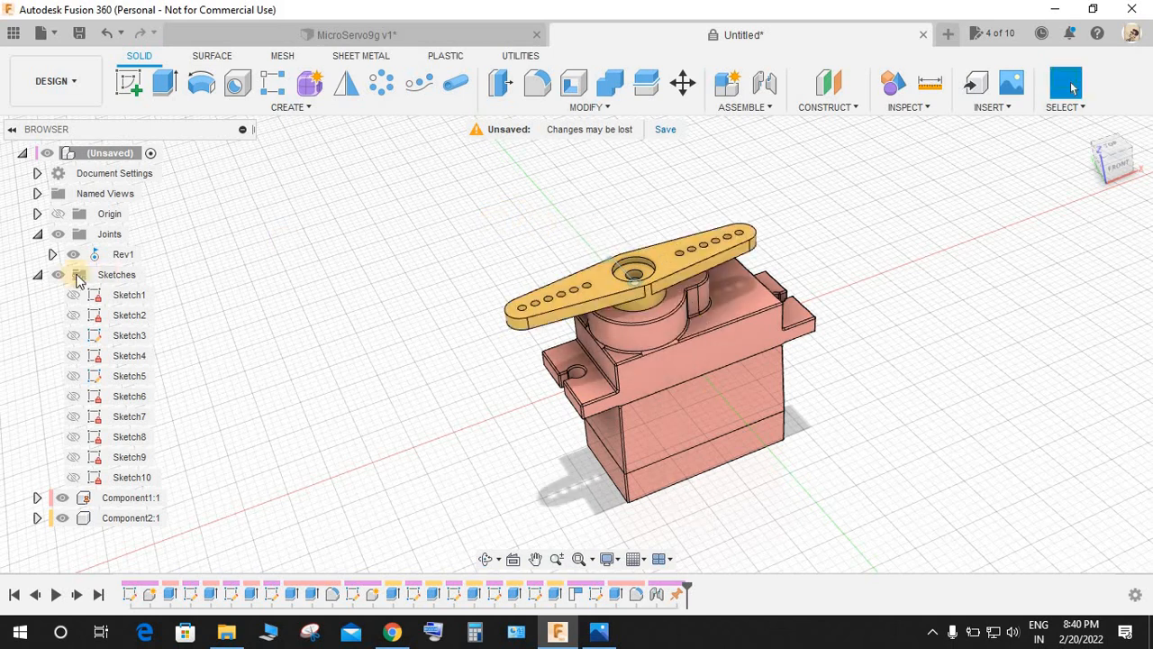
{"action": "left_click_drag", "start_coordinate": [693, 239], "coordinate": [590, 246]}
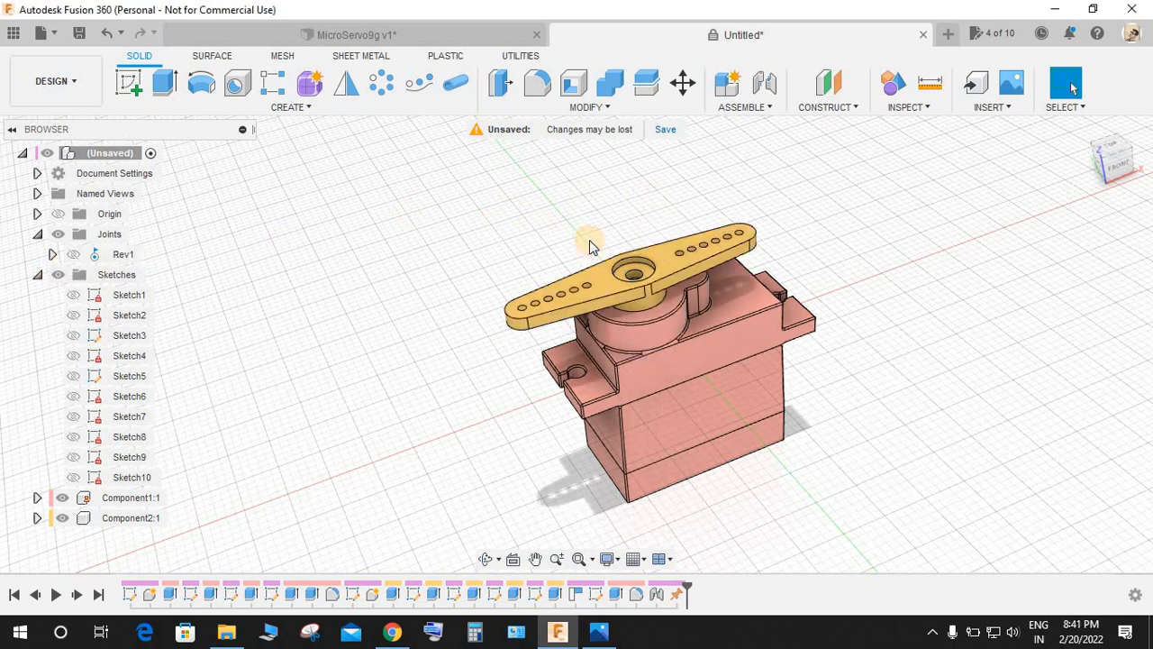
{"action": "left_click_drag", "start_coordinate": [712, 242], "coordinate": [651, 223]}
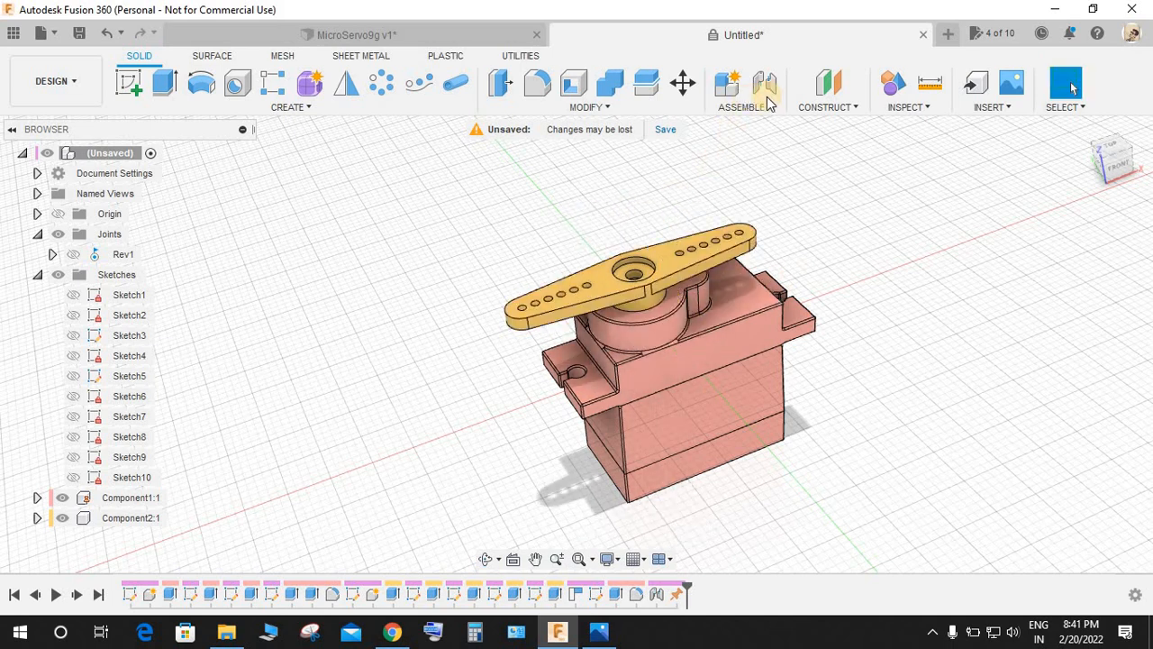
{"action": "left_click_drag", "start_coordinate": [716, 244], "coordinate": [566, 200]}
{"action": "middle_click_drag", "start_coordinate": [901, 253], "coordinate": [979, 302], "text": "shift"}
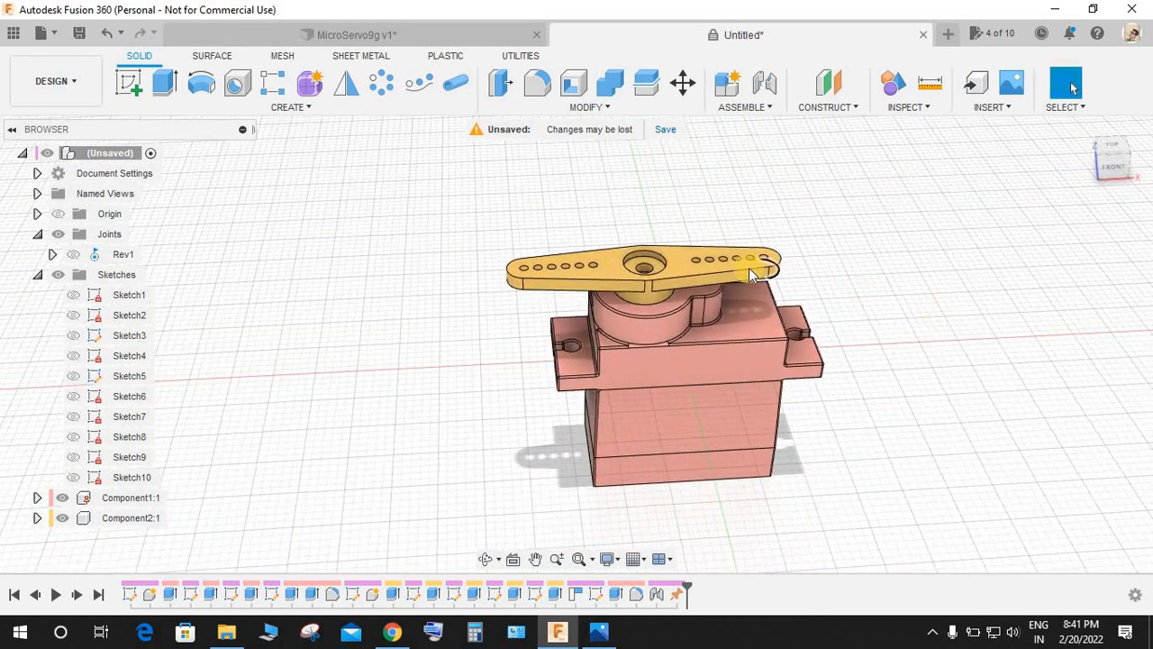
{"action": "left_click_drag", "start_coordinate": [751, 264], "coordinate": [650, 238]}
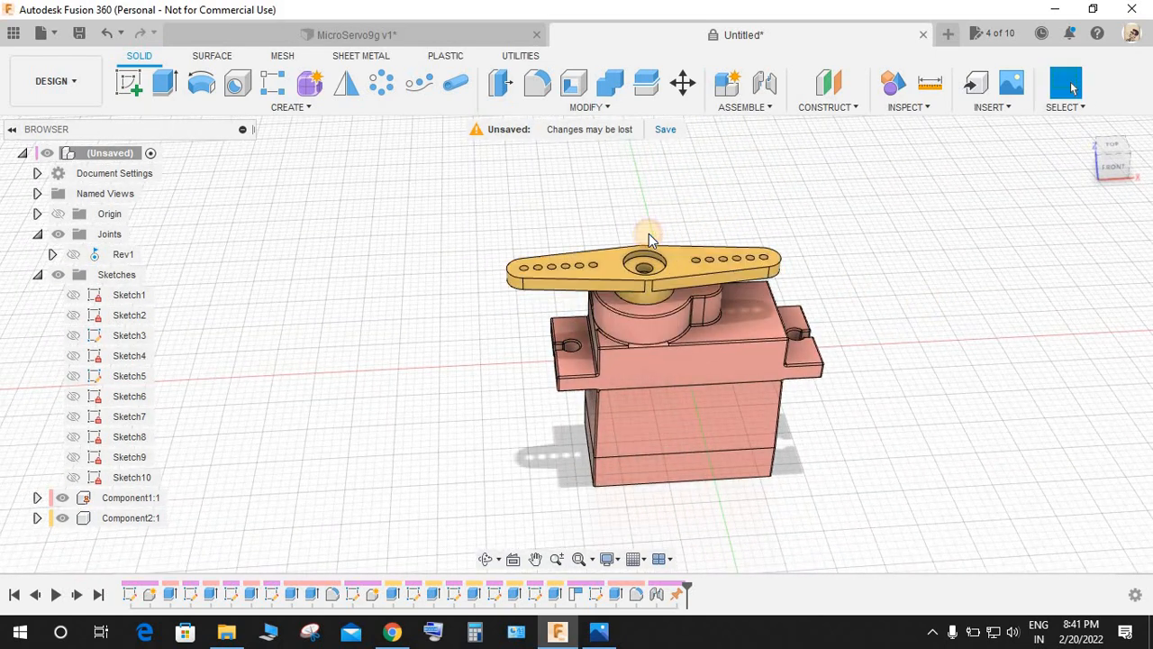
{"action": "left_click_drag", "start_coordinate": [595, 297], "coordinate": [866, 417]}
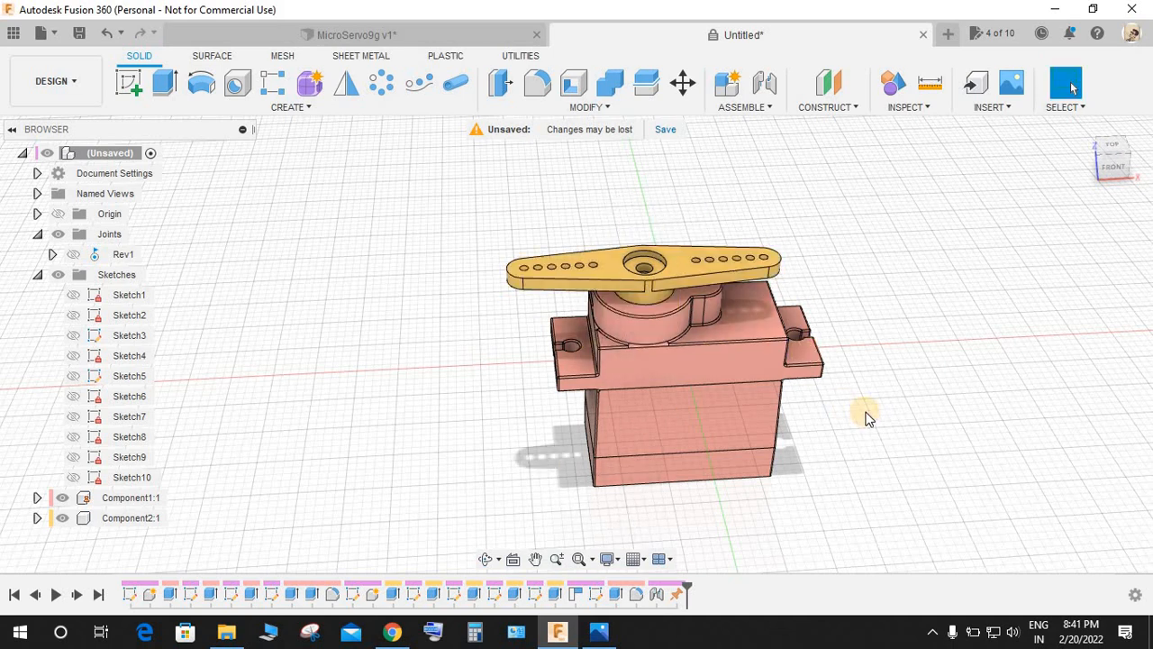
Turn off component color cycling and apply the ABS (White) plastic appearance to the servo body.
{"action": "key", "text": "shift+n"}
{"action": "middle_click_drag", "start_coordinate": [859, 437], "coordinate": [856, 437], "text": "shift"}
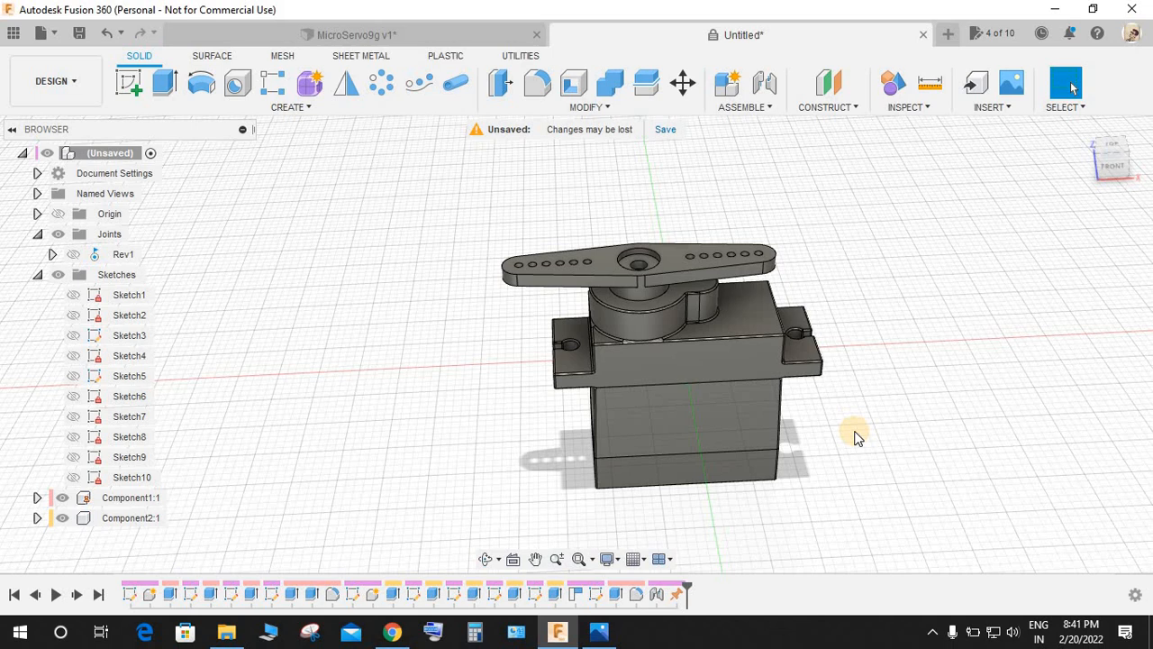
{"action": "key", "text": "a"}
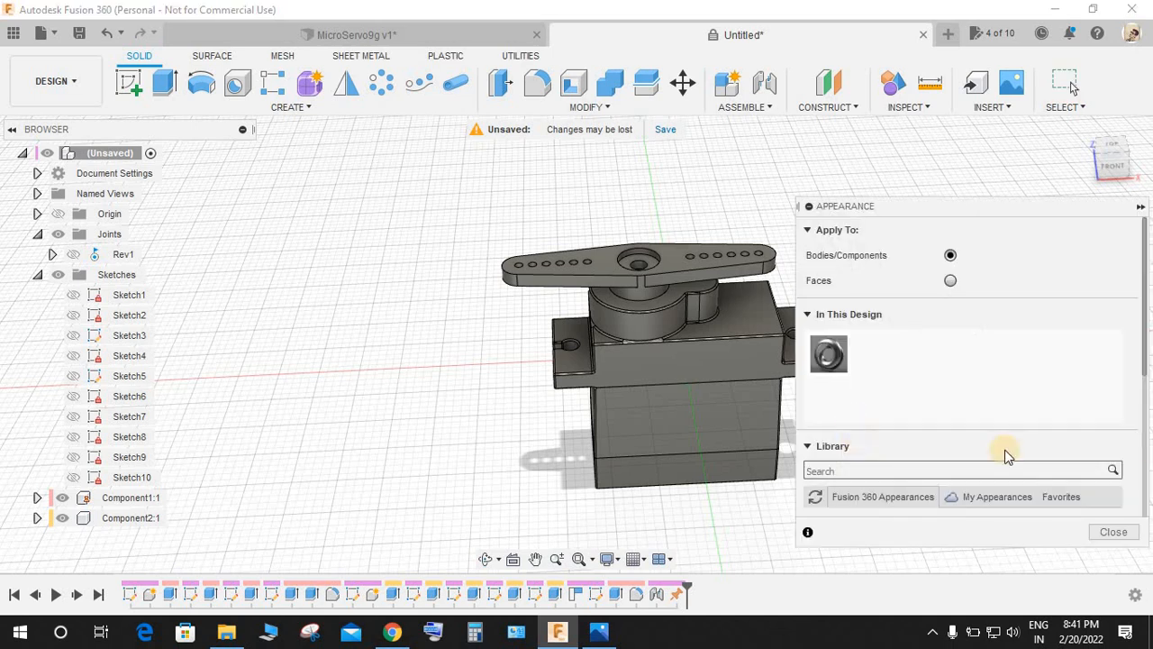
{"action": "scroll", "coordinate": [1036, 442], "scroll_direction": "down", "scroll_amount": 3}
{"action": "scroll", "coordinate": [950, 406], "scroll_direction": "down", "scroll_amount": 4}
{"action": "scroll", "coordinate": [948, 405], "scroll_direction": "up", "scroll_amount": 4}
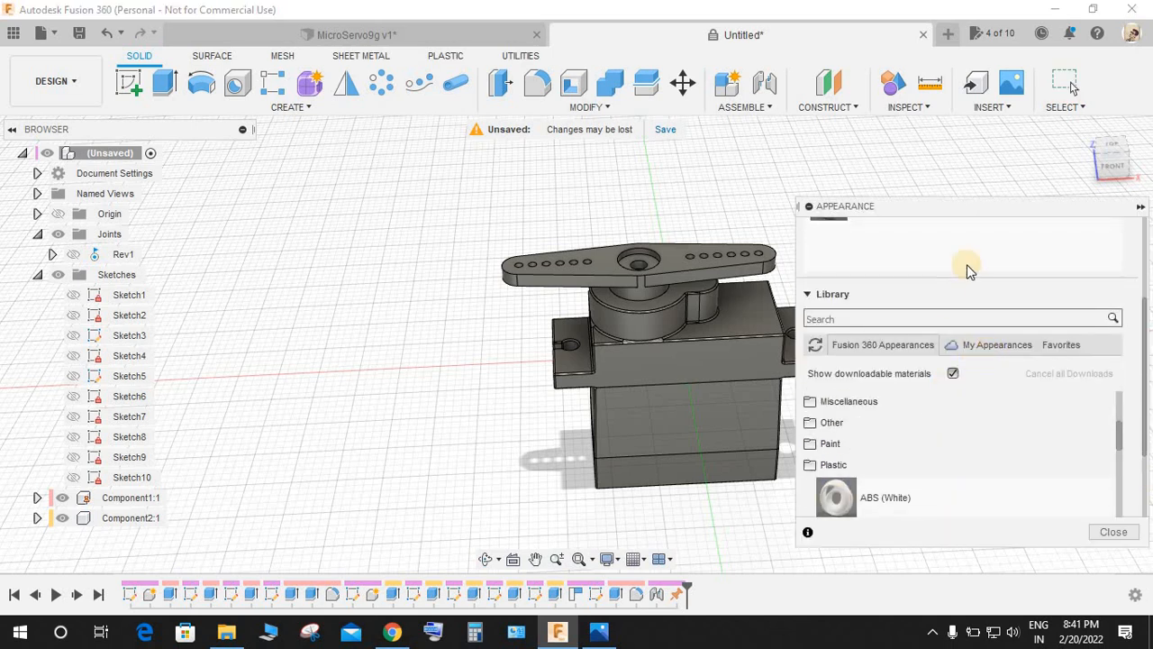
{"action": "left_click_drag", "start_coordinate": [1003, 210], "coordinate": [1005, 172]}
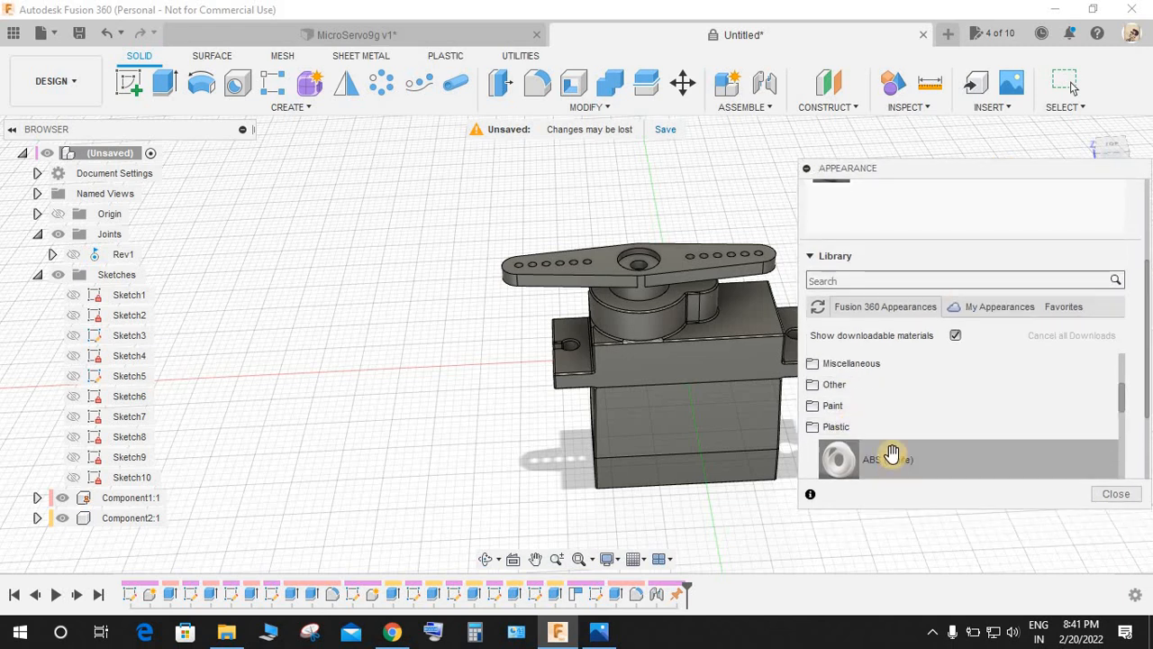
{"action": "left_click_drag", "start_coordinate": [601, 382], "coordinate": [601, 383]}
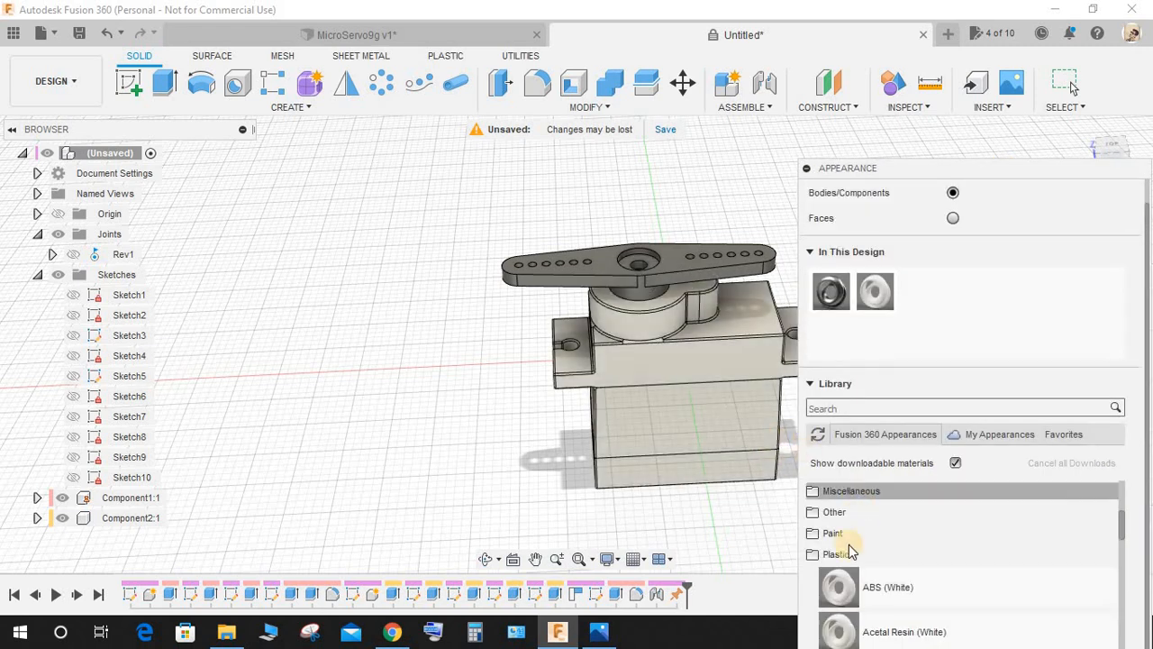
Duplicate the ABS (White) appearance and apply the copy to the double-arm horn.
{"action": "right_click", "coordinate": [883, 305]}
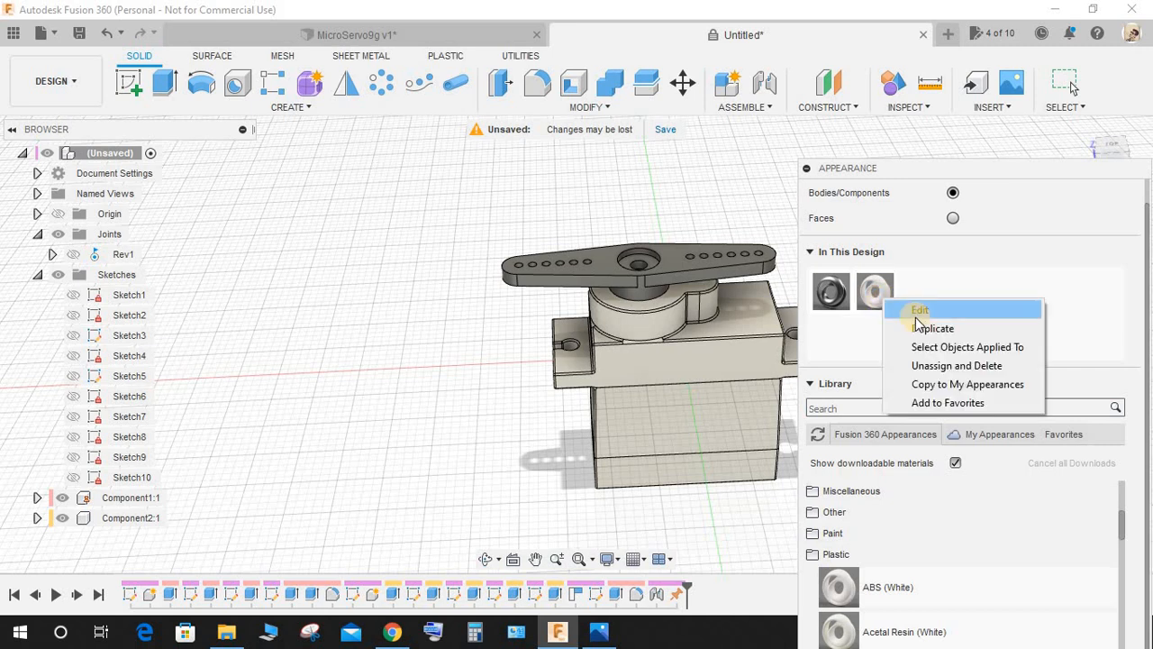
{"action": "left_click", "coordinate": [919, 327]}
{"action": "left_click_drag", "start_coordinate": [684, 269], "coordinate": [684, 269]}
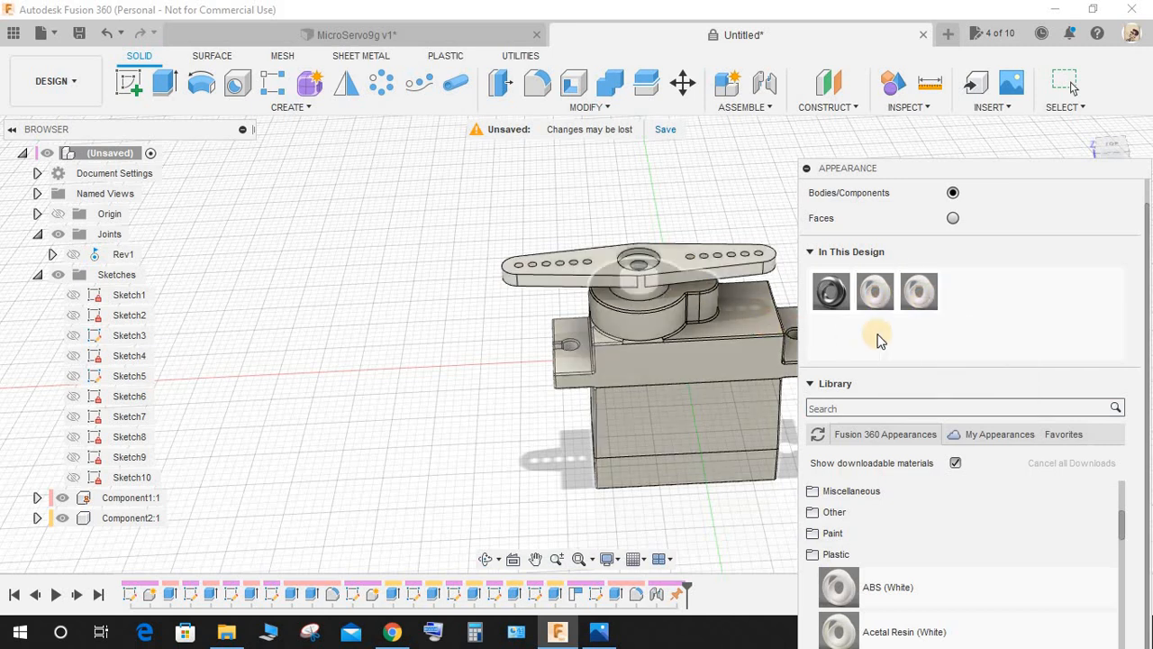
Change the colour of the servo body's ABS (White) appearance to blue.
{"action": "right_click", "coordinate": [883, 304]}
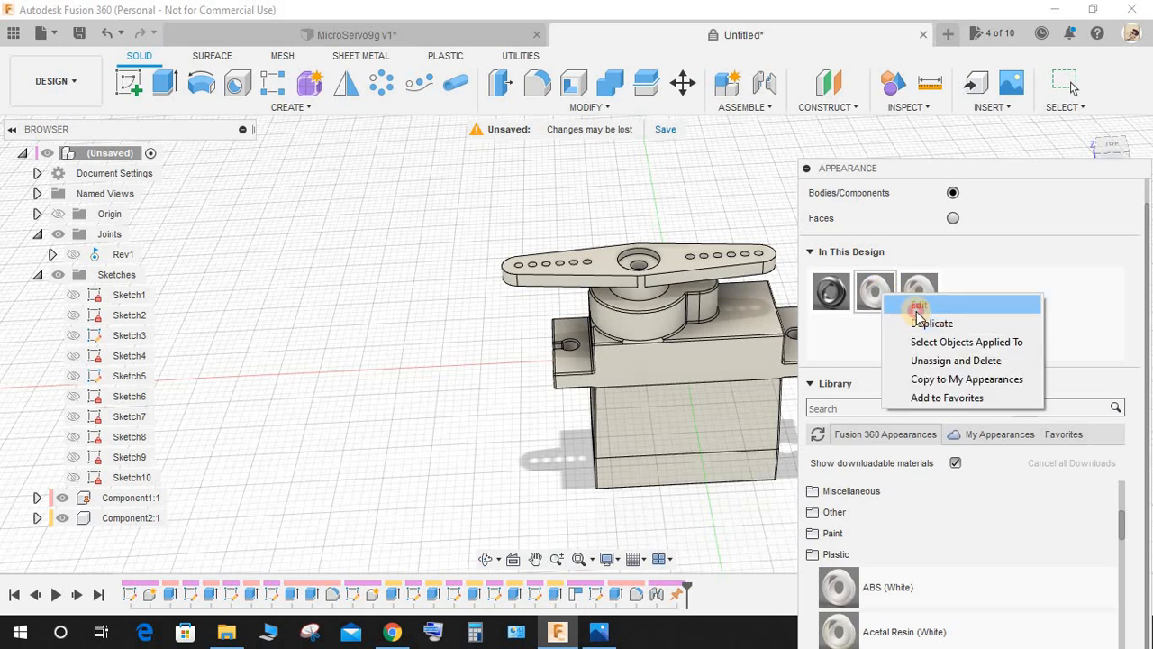
{"action": "left_click", "coordinate": [910, 316]}
{"action": "left_click", "coordinate": [648, 287]}
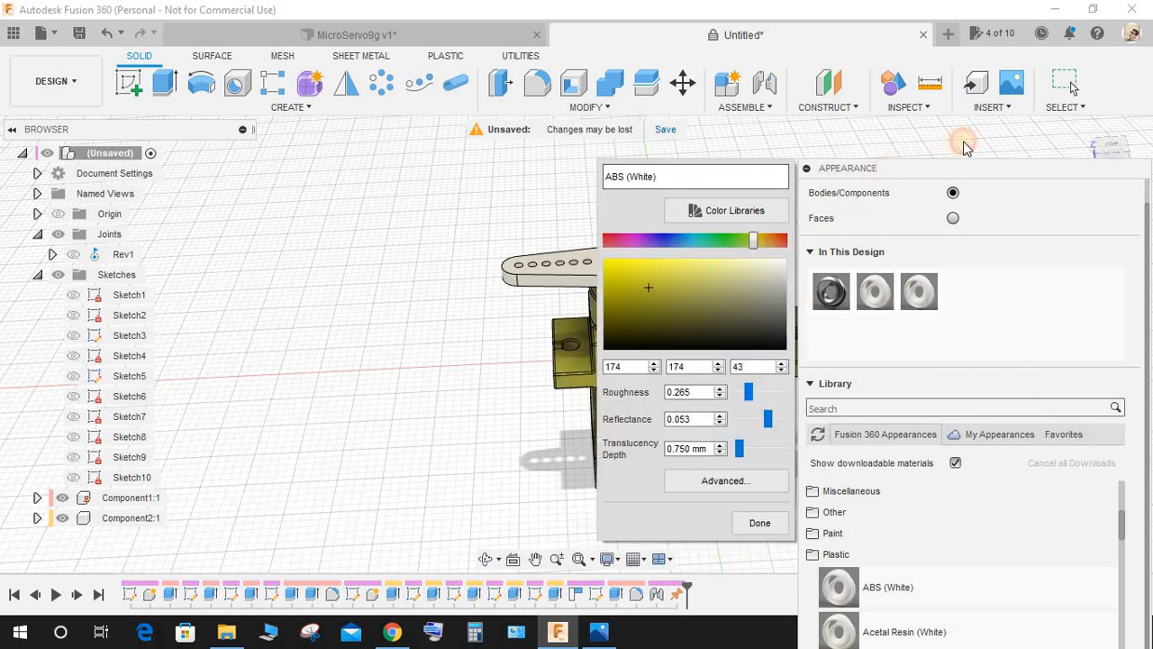
{"action": "left_click_drag", "start_coordinate": [883, 168], "coordinate": [964, 143]}
{"action": "right_click", "coordinate": [969, 261]}
{"action": "left_click", "coordinate": [997, 274]}
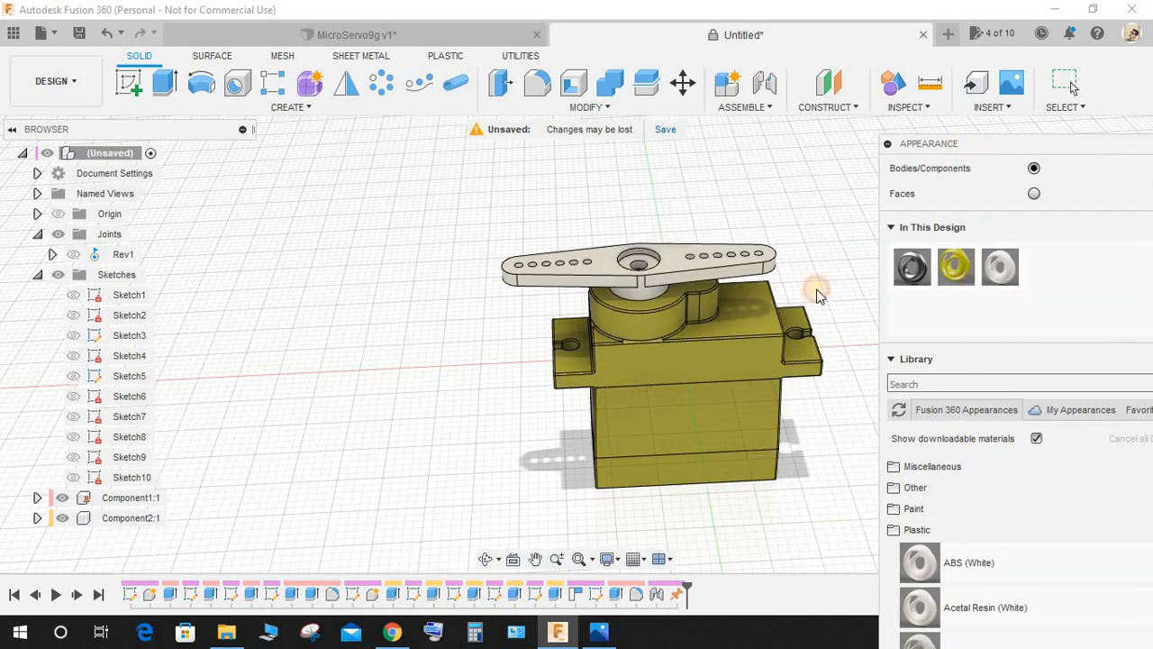
{"action": "left_click", "coordinate": [722, 251]}
{"action": "mouse_move", "coordinate": [779, 217]}
{"action": "left_mouse_down"}
{"action": "mouse_move", "coordinate": [798, 224]}
{"action": "mouse_move", "coordinate": [754, 228]}
{"action": "mouse_move", "coordinate": [707, 260]}
{"action": "left_mouse_up"}
{"action": "left_click", "coordinate": [845, 503]}
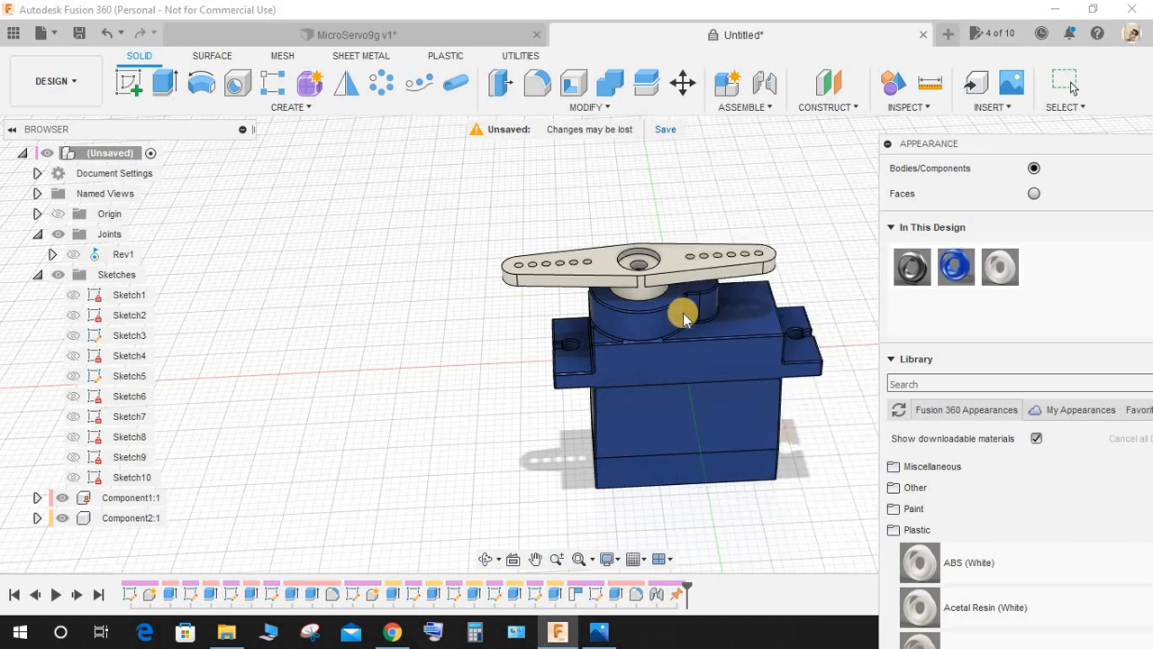
Change the horn's ABS (White) (1) appearance to bright green with RGB 11, 255, 3, and collapse the appearance settings.
{"action": "right_click", "coordinate": [1003, 269]}
{"action": "left_click", "coordinate": [1032, 284]}
{"action": "left_click_drag", "start_coordinate": [716, 248], "coordinate": [700, 241]}
{"action": "left_click_drag", "start_coordinate": [831, 214], "coordinate": [805, 214]}
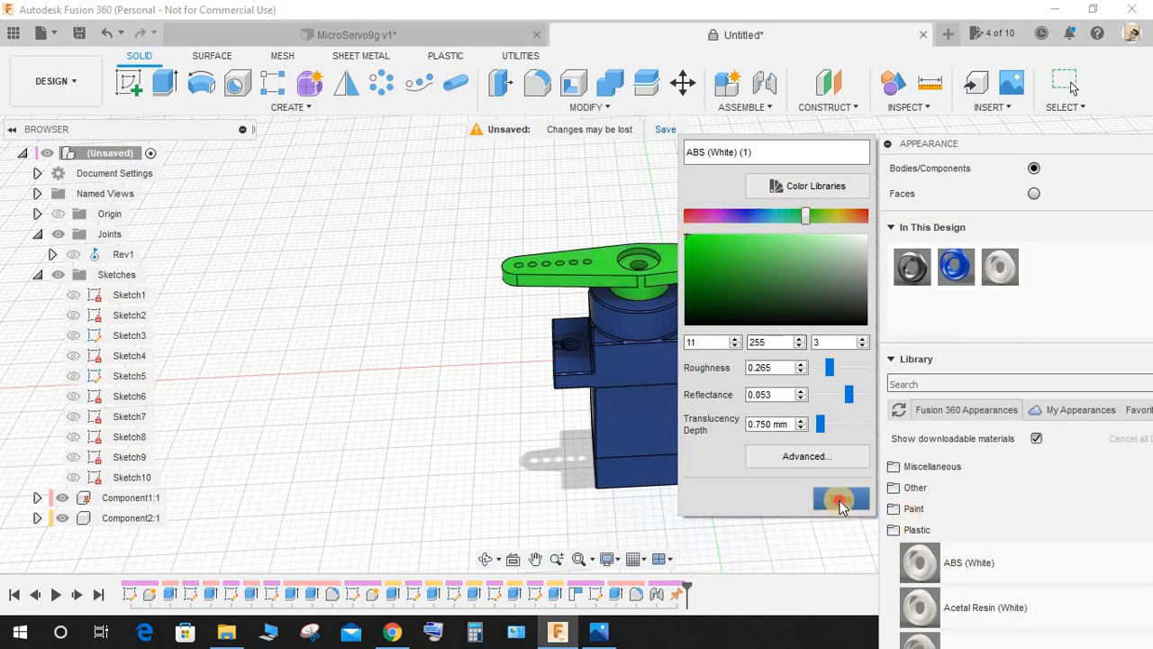
{"action": "left_click", "coordinate": [840, 502]}
{"action": "left_click_drag", "start_coordinate": [931, 122], "coordinate": [830, 126]}
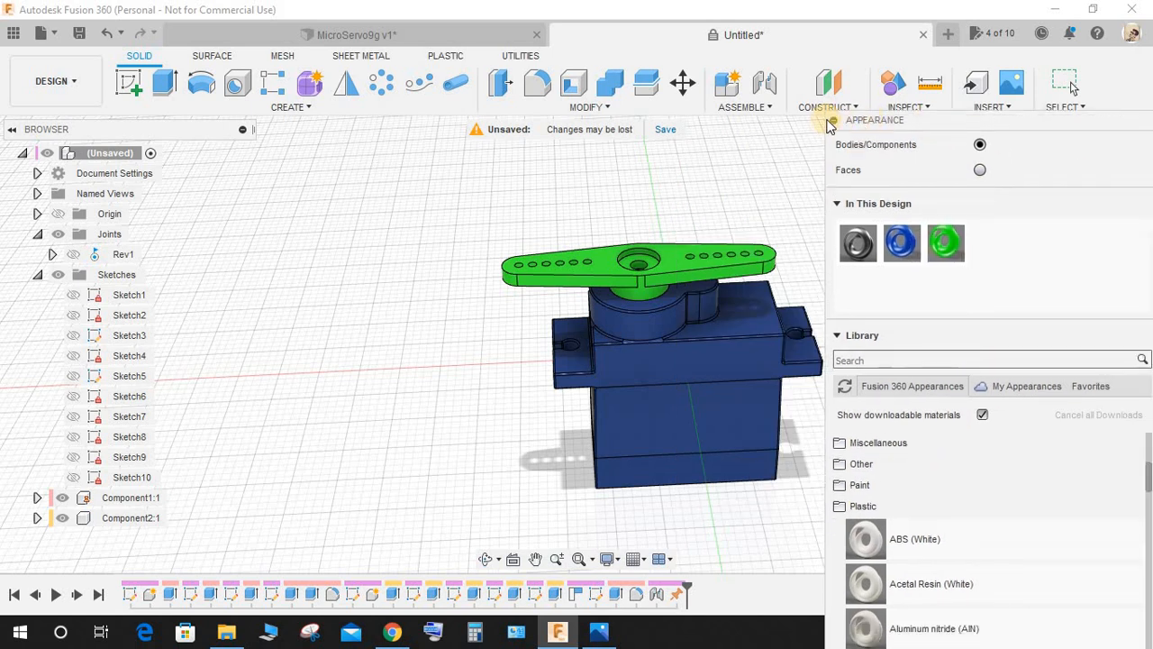
{"action": "left_click", "coordinate": [834, 123]}
Start a sketch on the lower end face of the servo body and draw a 1 mm diameter circle on its vertical centreline.
{"action": "middle_click_drag", "start_coordinate": [780, 357], "coordinate": [799, 350], "text": "shift"}
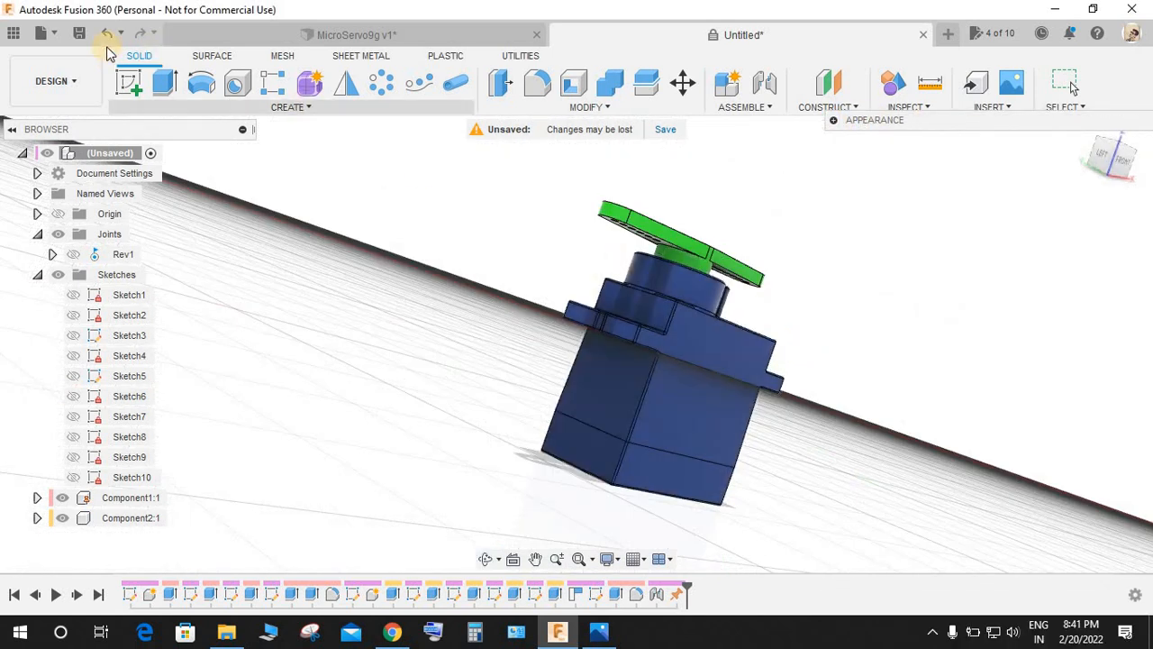
{"action": "left_click", "coordinate": [129, 83]}
{"action": "left_click", "coordinate": [618, 470]}
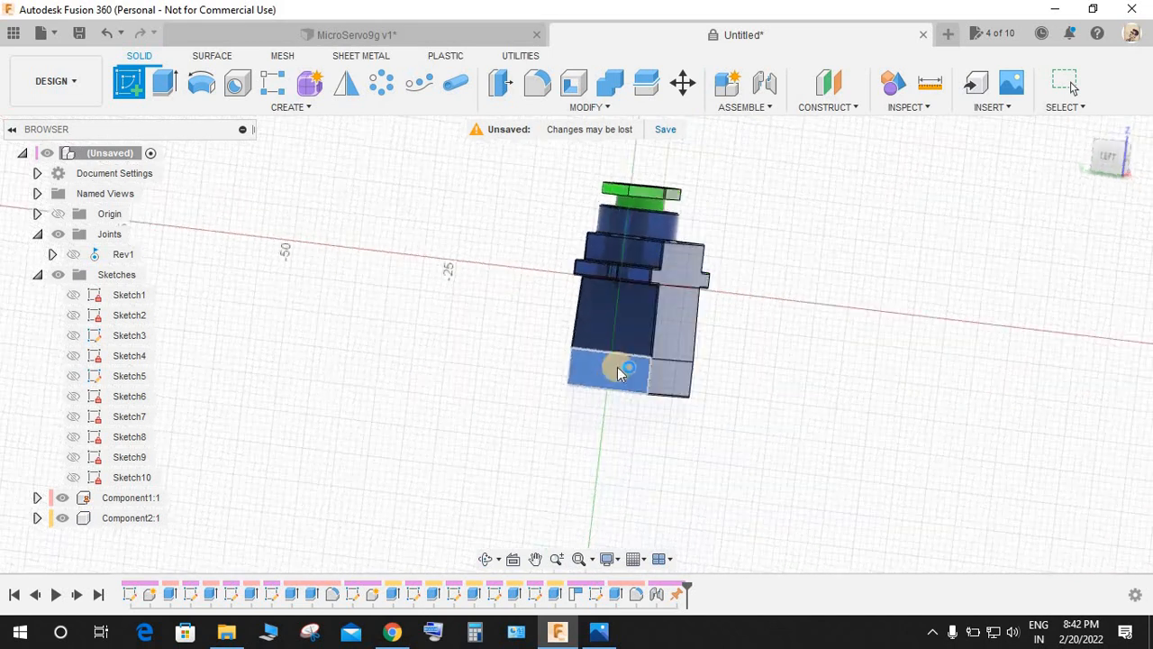
{"action": "scroll", "coordinate": [546, 328], "scroll_direction": "up", "scroll_amount": 5}
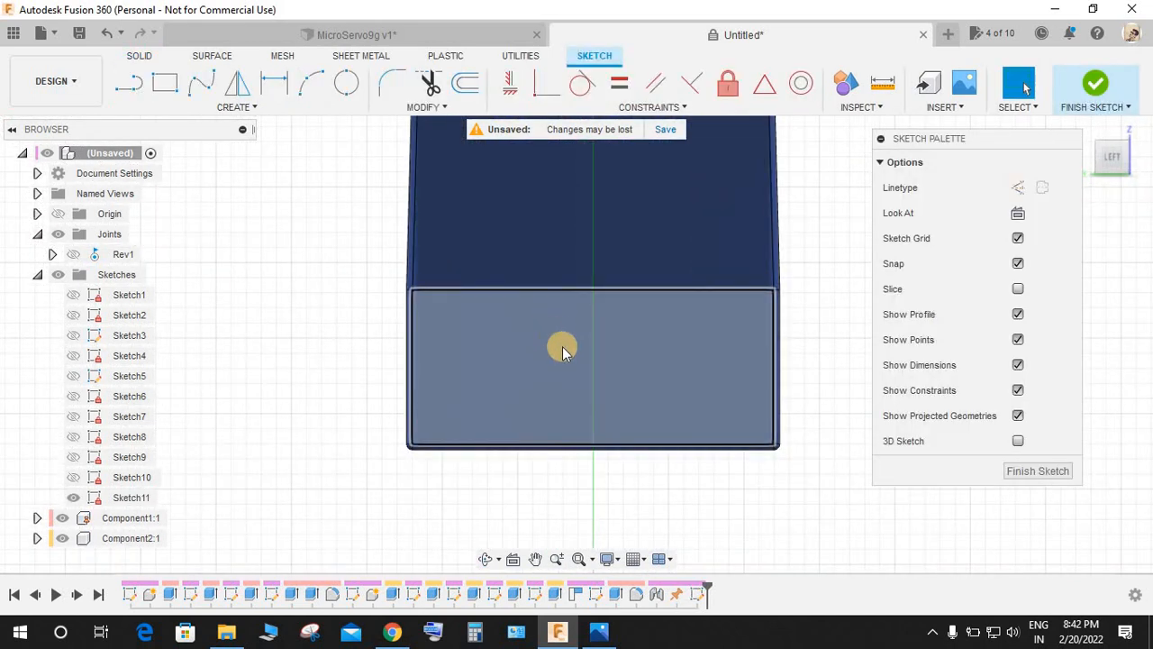
{"action": "key", "text": "c"}
{"action": "left_click", "coordinate": [596, 339]}
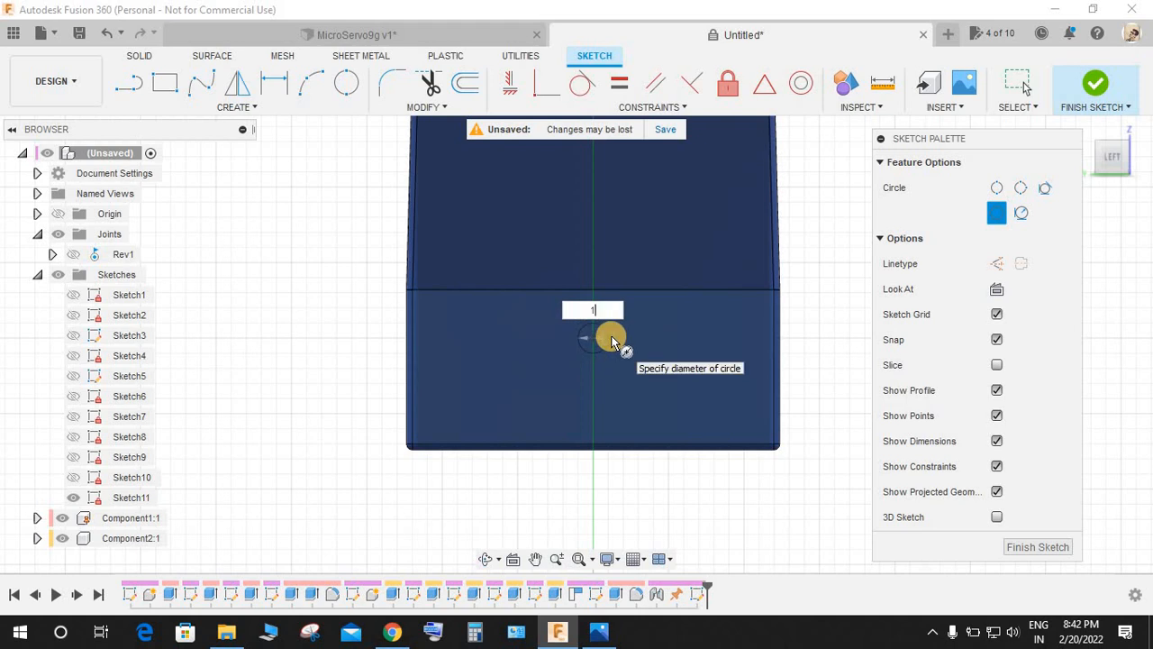
{"action": "key", "text": "Return"}
{"action": "scroll", "coordinate": [610, 337], "scroll_direction": "up", "scroll_amount": 5}
Draw two more 1 mm diameter circles level with the central one, one on each side, and finish the sketch.
{"action": "key", "text": "c"}
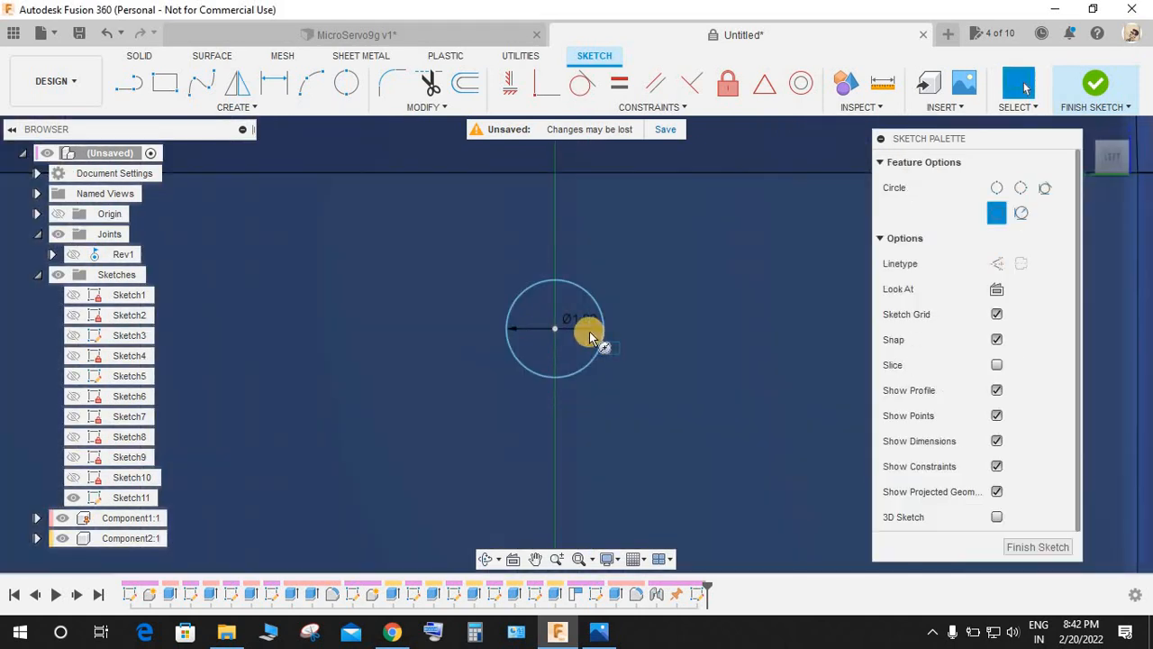
{"action": "left_click", "coordinate": [683, 328]}
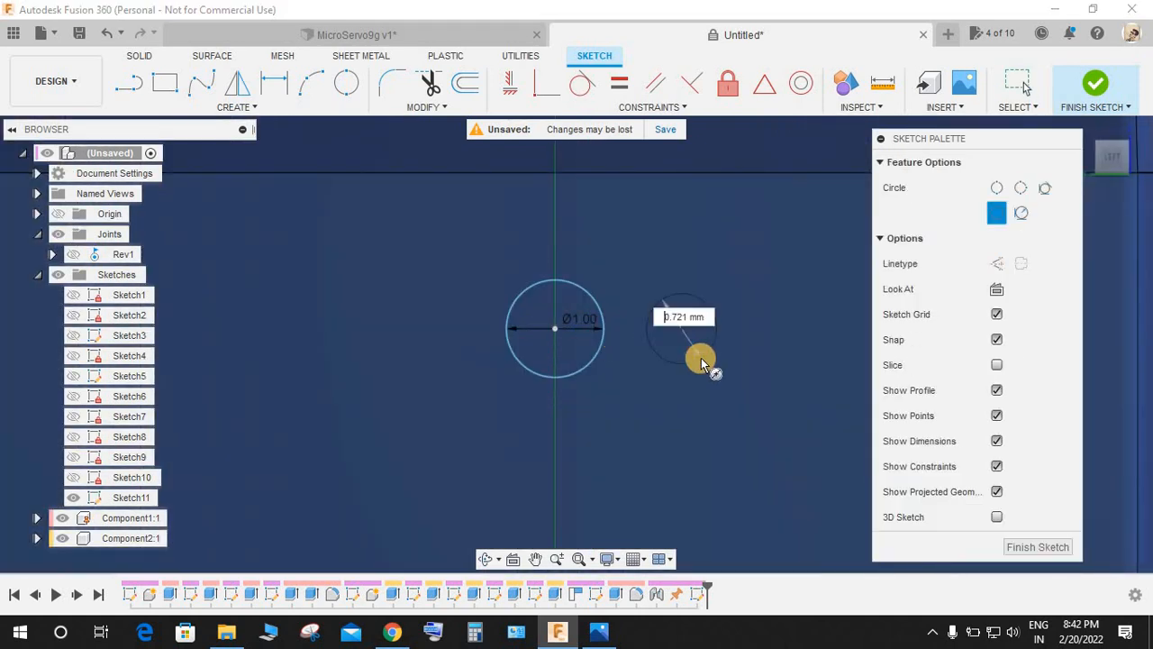
{"action": "type", "text": "1"}
{"action": "key", "text": "Return"}
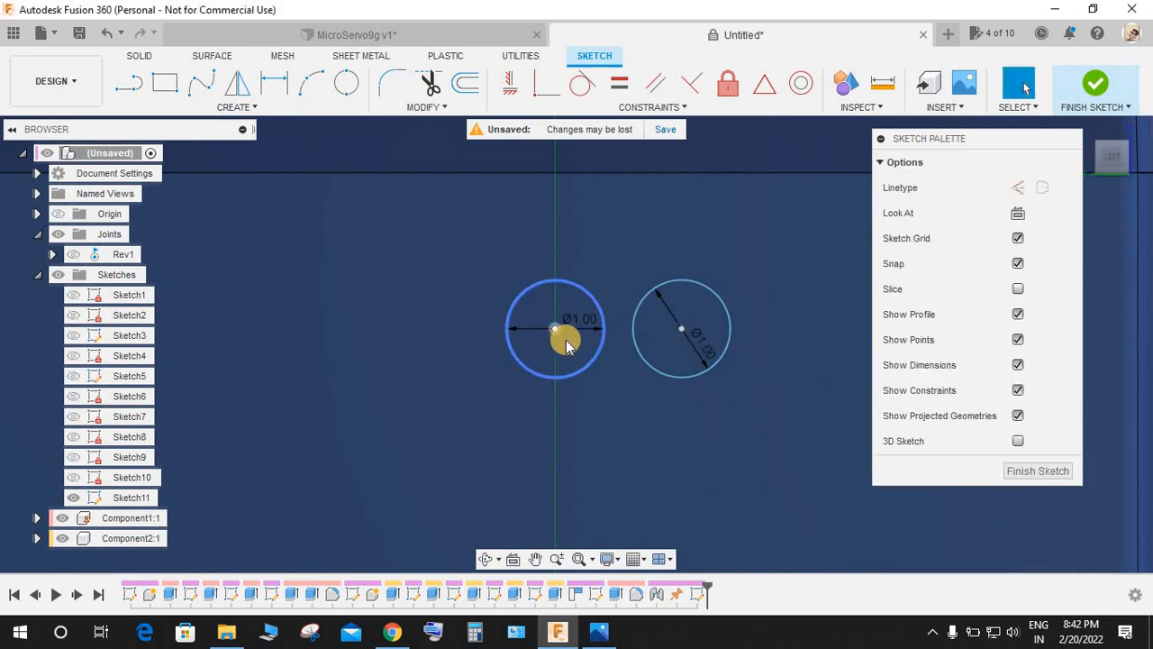
{"action": "key", "text": "c"}
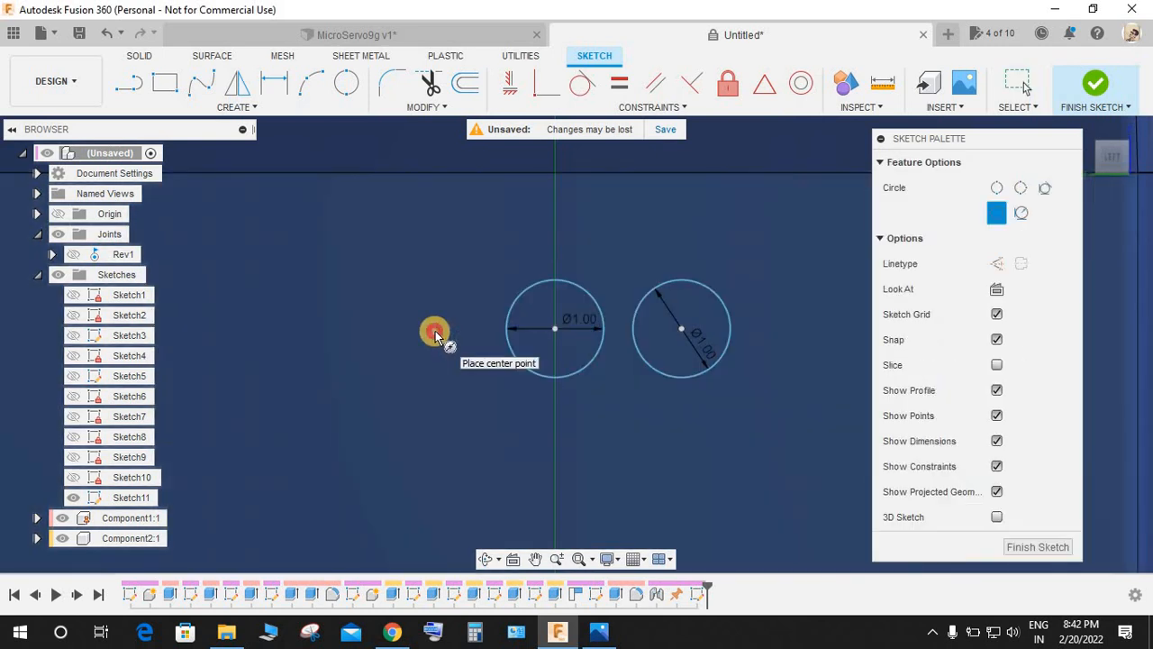
{"action": "left_click", "coordinate": [435, 331]}
{"action": "type", "text": "1"}
{"action": "key", "text": "Return"}
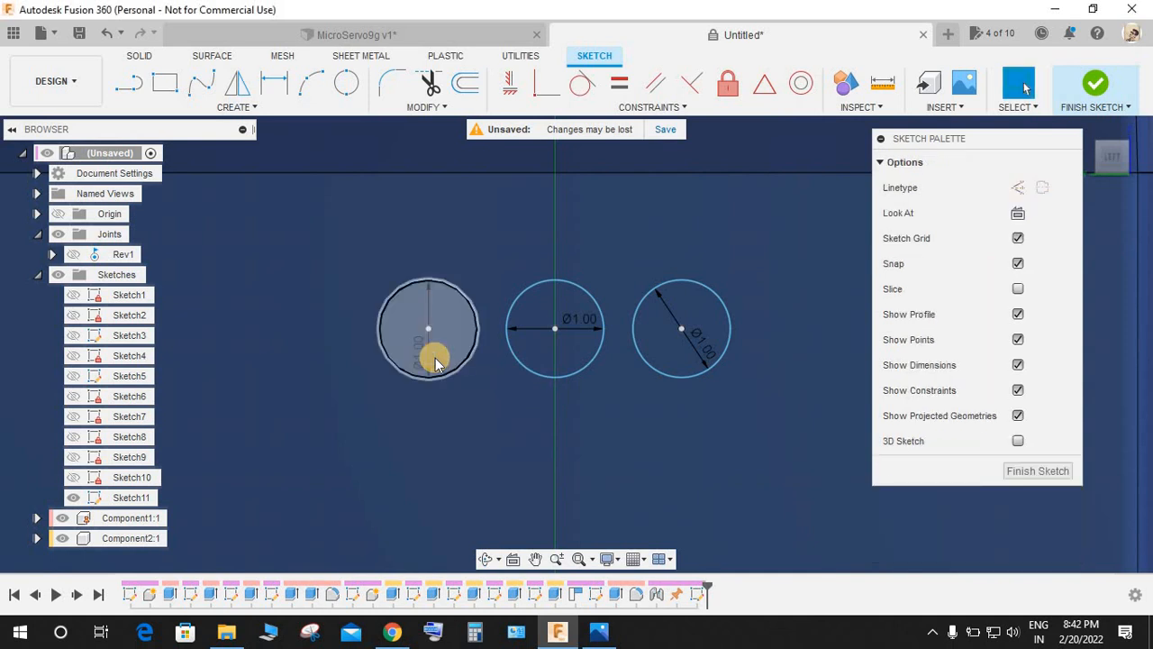
{"action": "left_click", "coordinate": [1095, 83]}
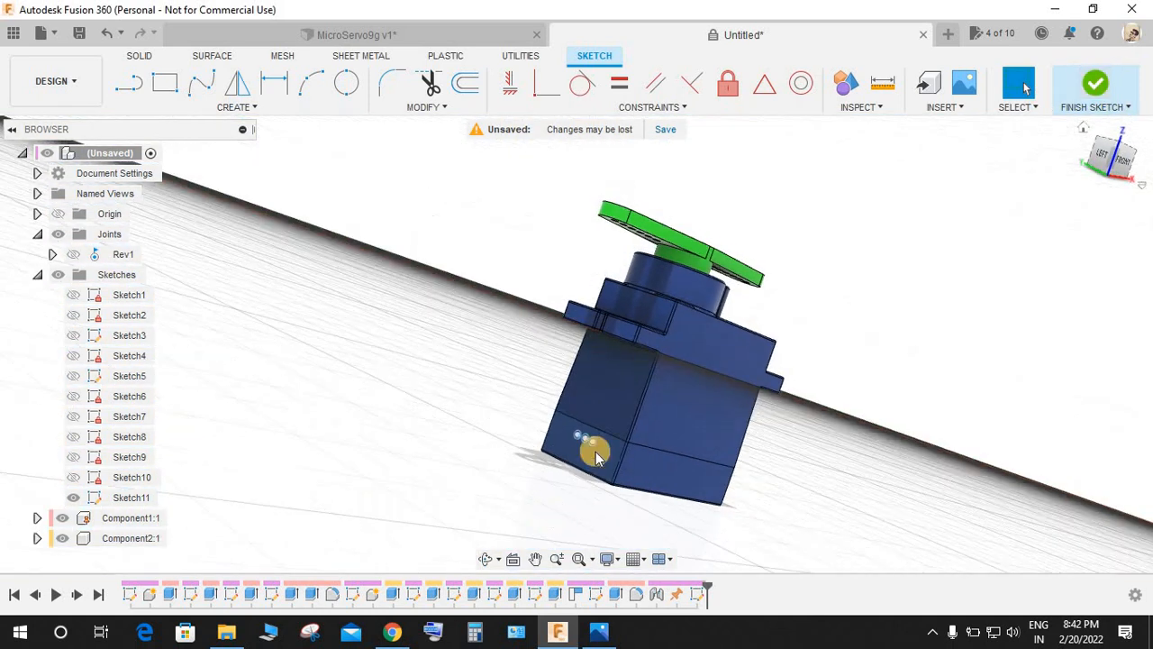
Extrude the three circles outward about 1.65 mm as wire stubs joined to the servo body.
{"action": "scroll", "coordinate": [596, 451], "scroll_direction": "up", "scroll_amount": 5}
{"action": "middle_click_drag", "start_coordinate": [595, 452], "coordinate": [571, 226]}
{"action": "left_click", "coordinate": [169, 89]}
{"action": "scroll", "coordinate": [634, 261], "scroll_direction": "up", "scroll_amount": 5}
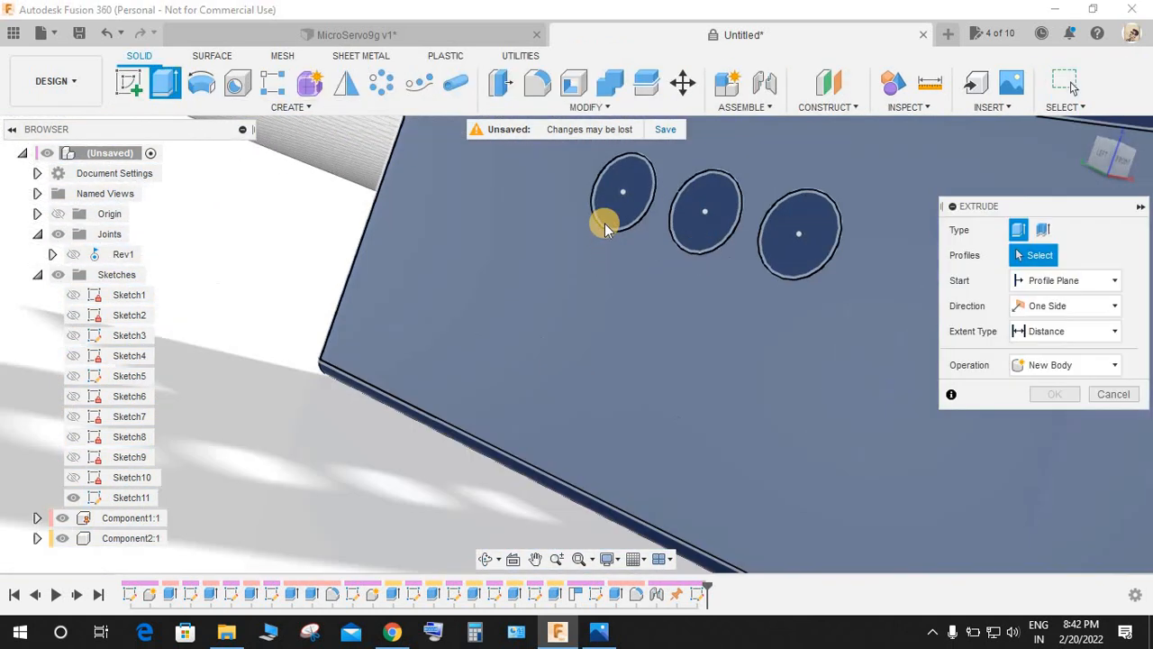
{"action": "left_click", "coordinate": [622, 217]}
{"action": "left_click", "coordinate": [718, 225]}
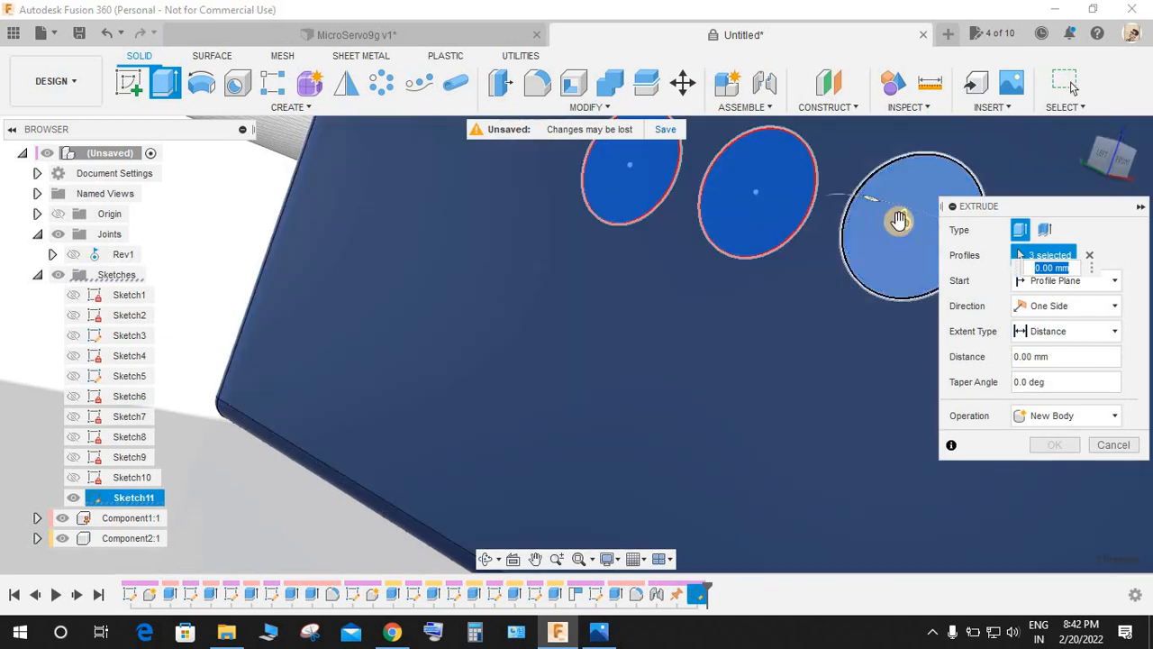
{"action": "left_click", "coordinate": [872, 203]}
{"action": "left_click_drag", "start_coordinate": [872, 202], "coordinate": [777, 137]}
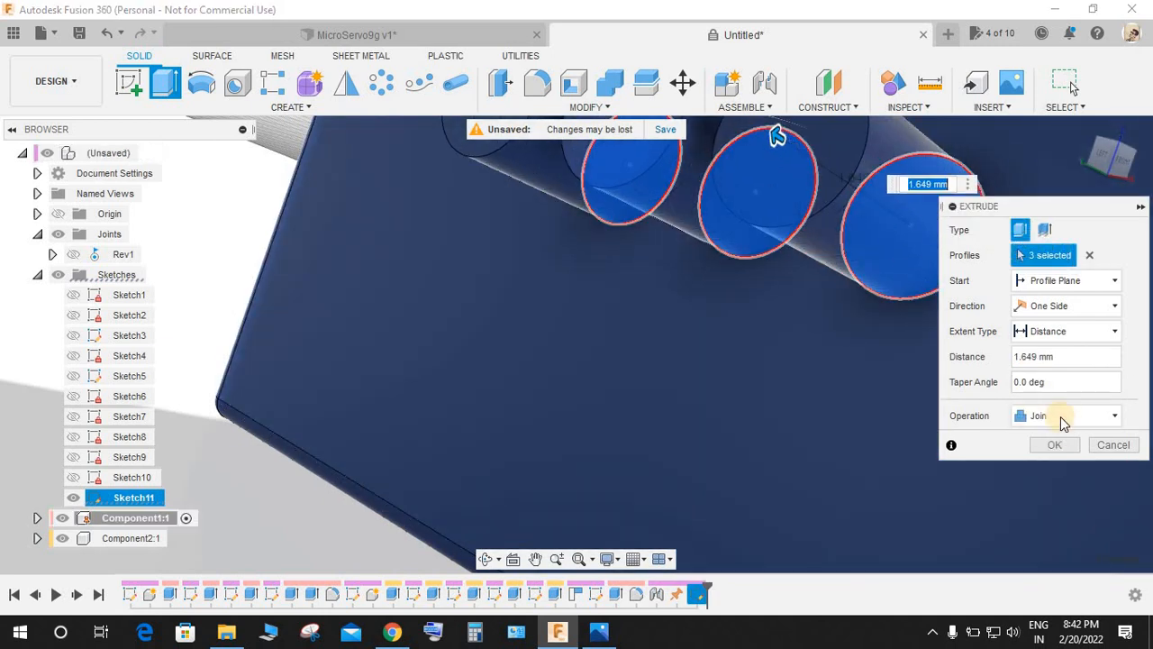
{"action": "key", "text": "Return"}
Apply the smooth Powder Coat (Green) paint to the faces of the outer wire stub nearest the body's long side.
{"action": "scroll", "coordinate": [497, 324], "scroll_direction": "down", "scroll_amount": 8}
{"action": "middle_click_drag", "start_coordinate": [497, 324], "coordinate": [845, 483], "text": "shift"}
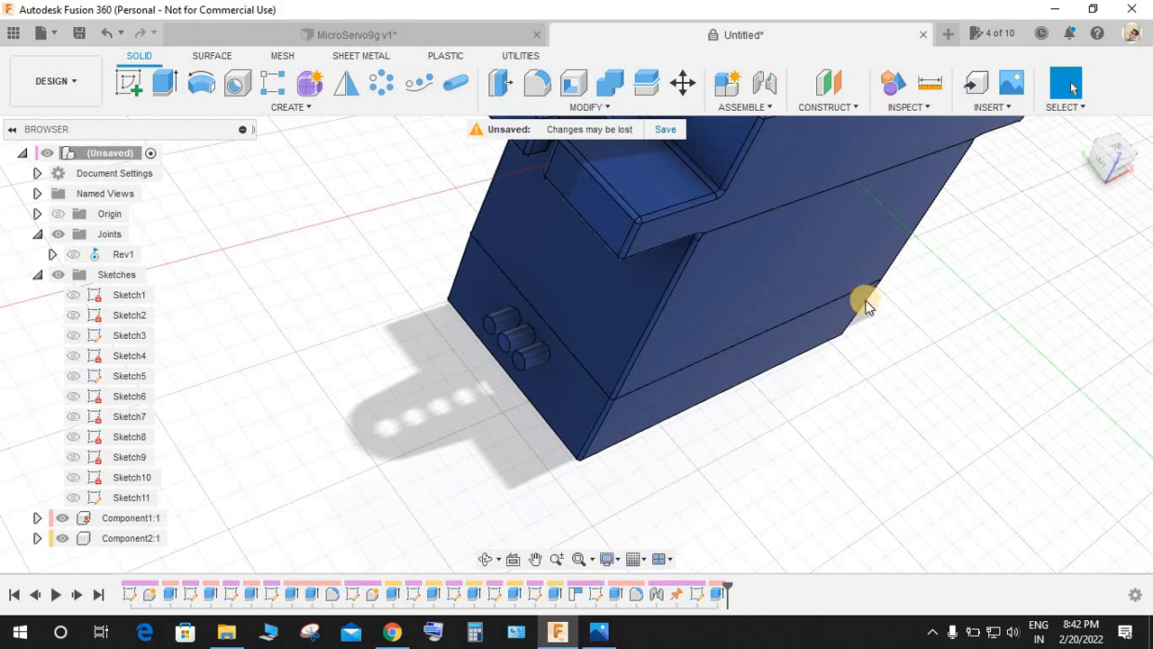
{"action": "key", "text": "a"}
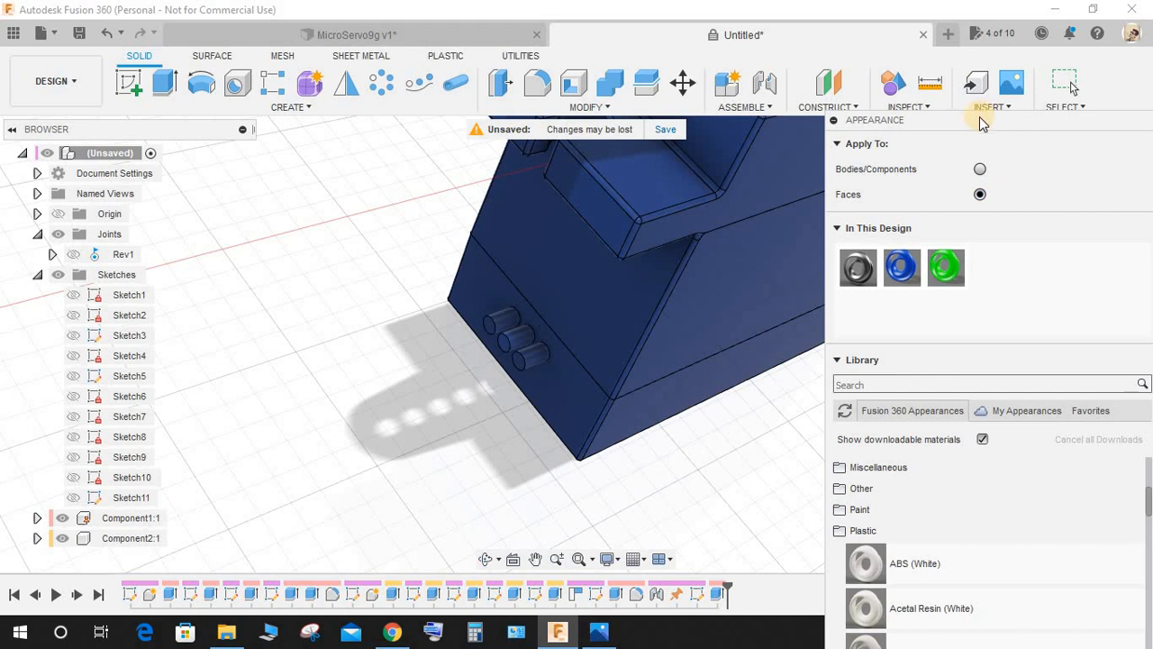
{"action": "left_click_drag", "start_coordinate": [979, 118], "coordinate": [968, 84]}
{"action": "left_click", "coordinate": [929, 487]}
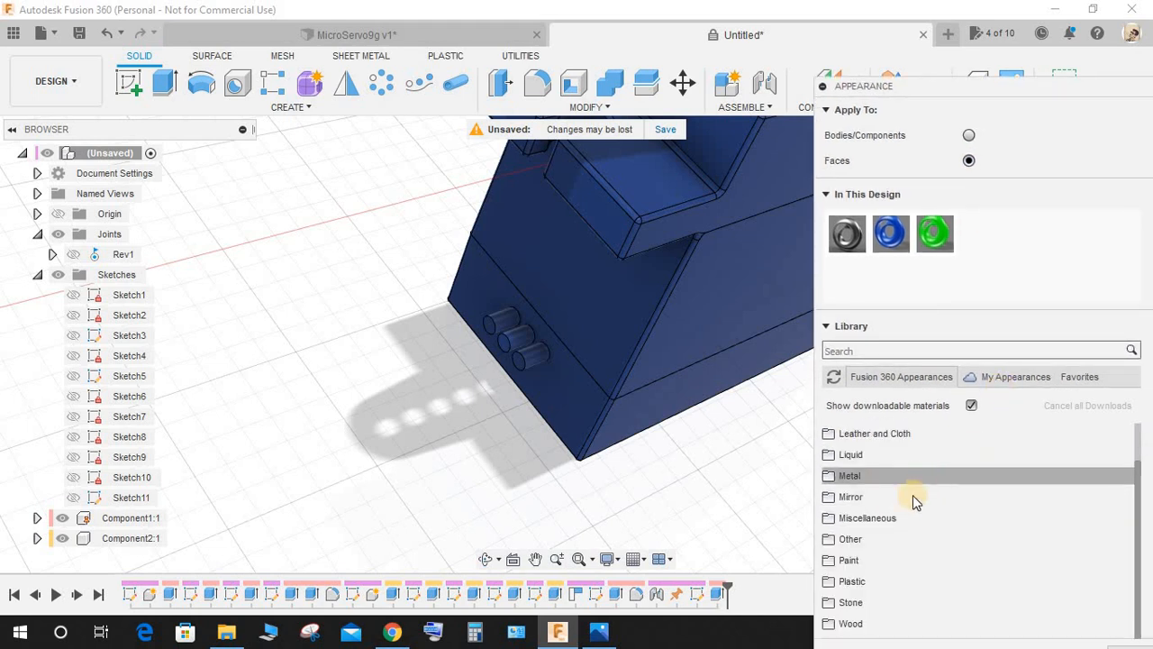
{"action": "left_click", "coordinate": [870, 563]}
{"action": "scroll", "coordinate": [910, 518], "scroll_direction": "down", "scroll_amount": 2}
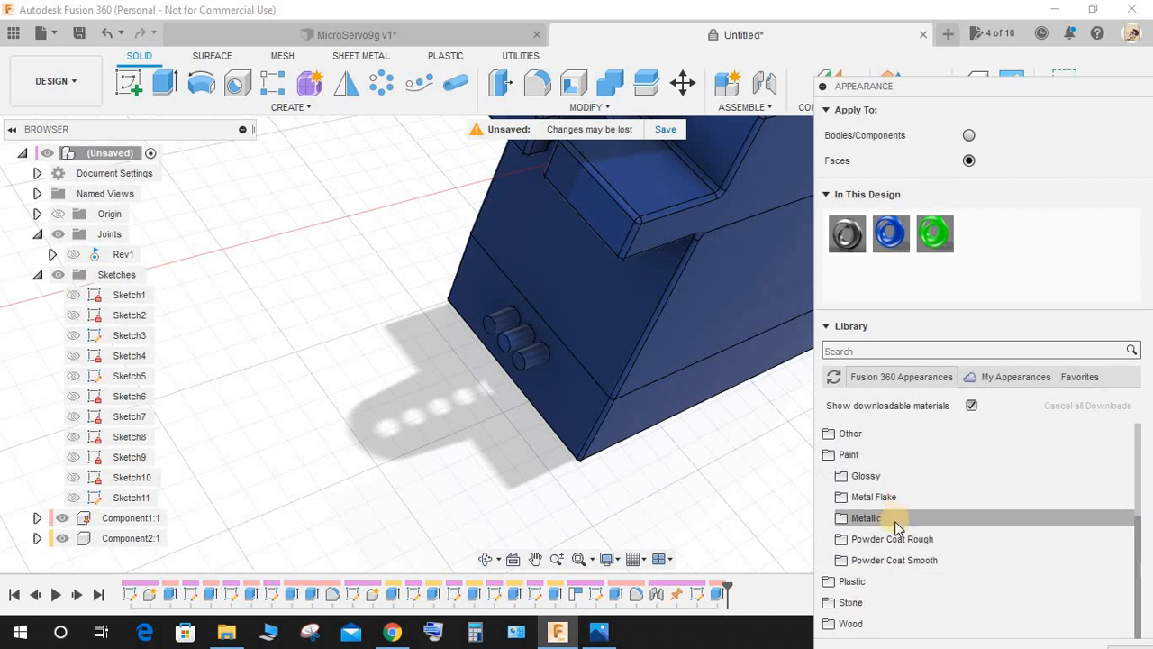
{"action": "left_click", "coordinate": [946, 554]}
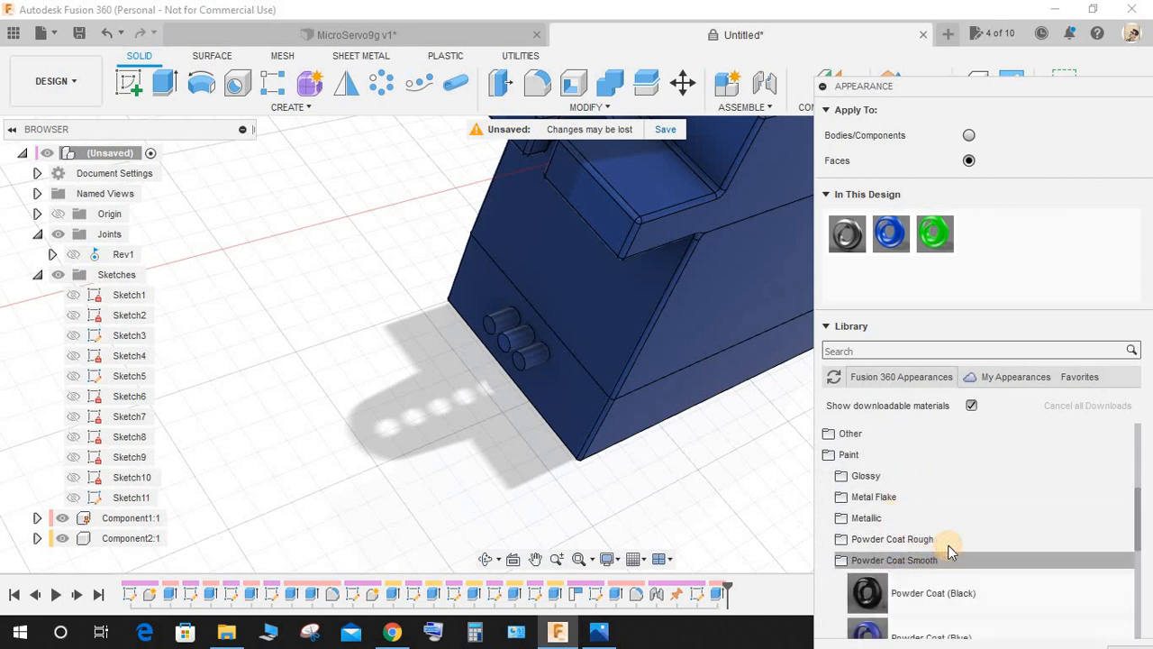
{"action": "scroll", "coordinate": [949, 552], "scroll_direction": "down", "scroll_amount": 3}
{"action": "scroll", "coordinate": [530, 392], "scroll_direction": "up", "scroll_amount": 4}
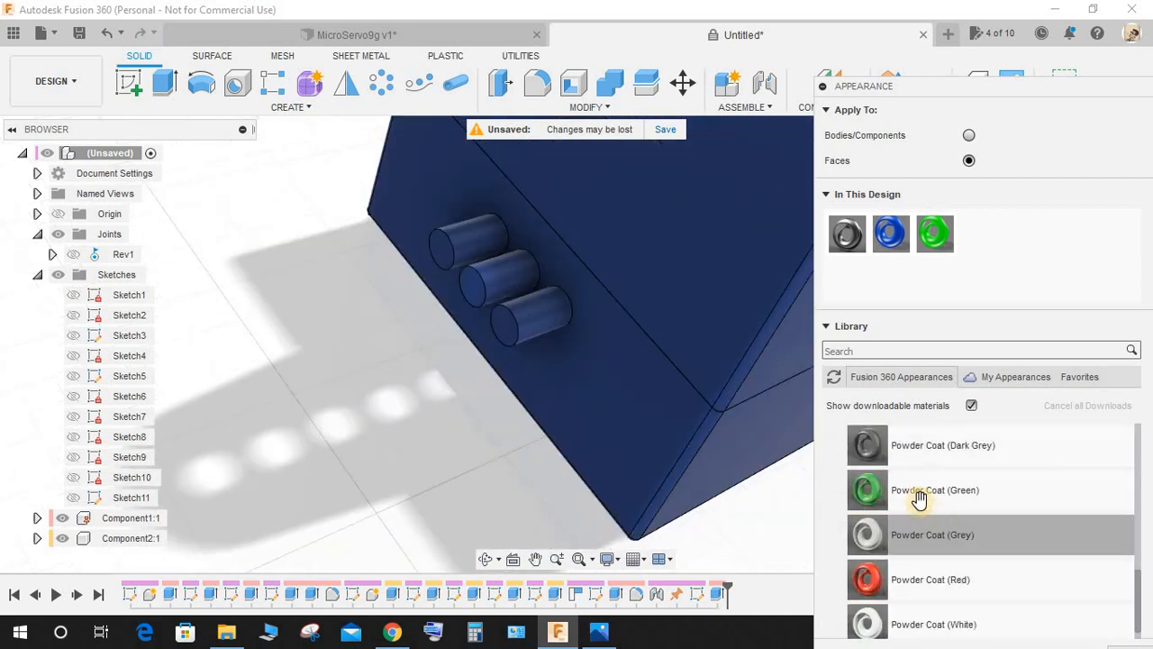
{"action": "left_click_drag", "start_coordinate": [921, 494], "coordinate": [540, 314]}
{"action": "left_click_drag", "start_coordinate": [900, 489], "coordinate": [539, 336]}
{"action": "left_click_drag", "start_coordinate": [890, 489], "coordinate": [501, 323]}
Apply Powder Coat (Red) to the middle wire stub and Powder Coat (Yellow) to the remaining outer one.
{"action": "left_click_drag", "start_coordinate": [885, 576], "coordinate": [478, 290]}
{"action": "scroll", "coordinate": [895, 552], "scroll_direction": "down", "scroll_amount": 3}
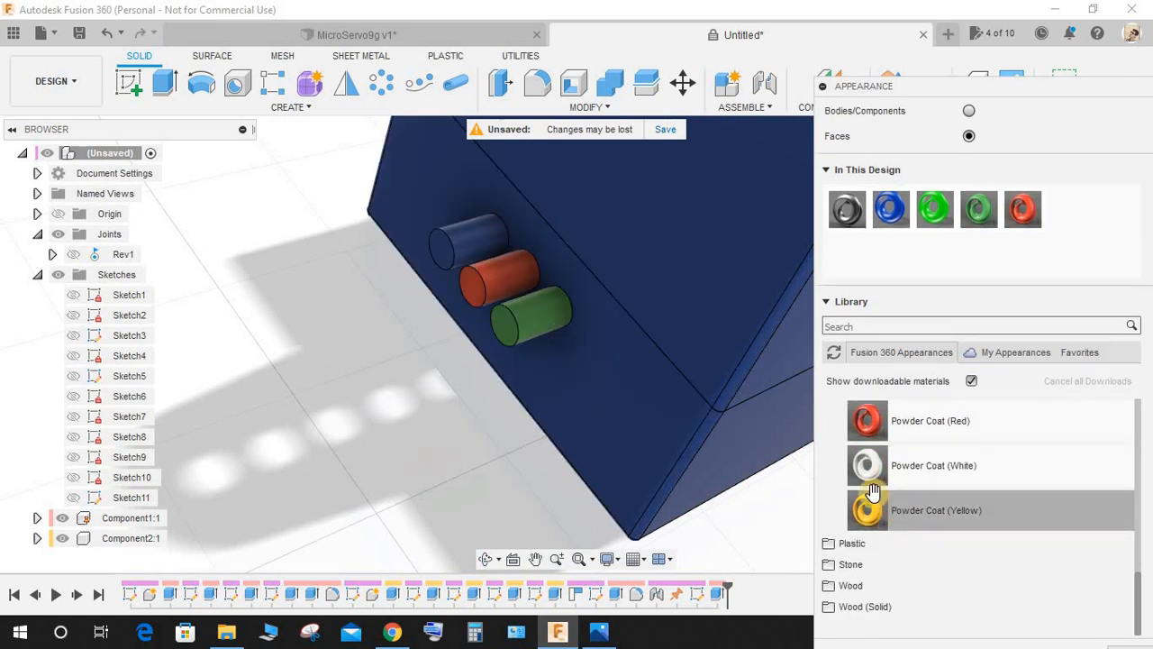
{"action": "left_click_drag", "start_coordinate": [863, 508], "coordinate": [442, 251]}
{"action": "scroll", "coordinate": [646, 421], "scroll_direction": "down", "scroll_amount": 5}
{"action": "key", "text": "Escape"}
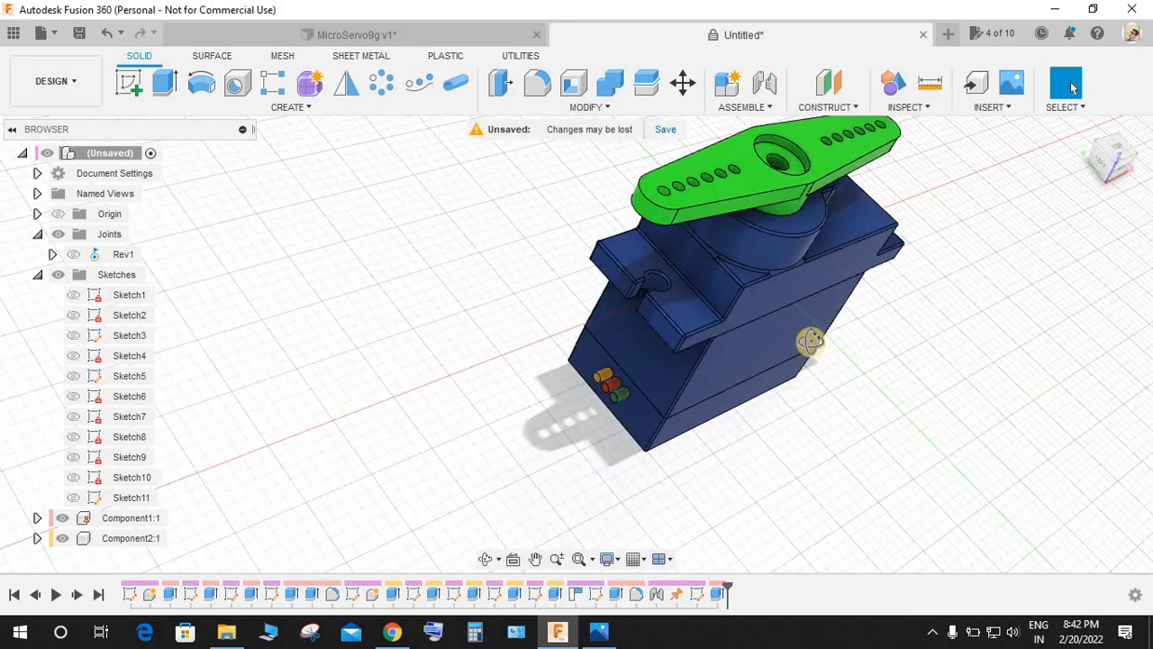
Examine the coloured servo and its wire stubs from several sides, and swing the horn to check its motion.
{"action": "middle_click_drag", "start_coordinate": [814, 342], "coordinate": [811, 301], "text": "shift"}
{"action": "scroll", "coordinate": [811, 299], "scroll_direction": "down", "scroll_amount": 3}
{"action": "scroll", "coordinate": [843, 226], "scroll_direction": "up", "scroll_amount": 1}
{"action": "middle_click_drag", "start_coordinate": [845, 225], "coordinate": [858, 326], "text": "shift"}
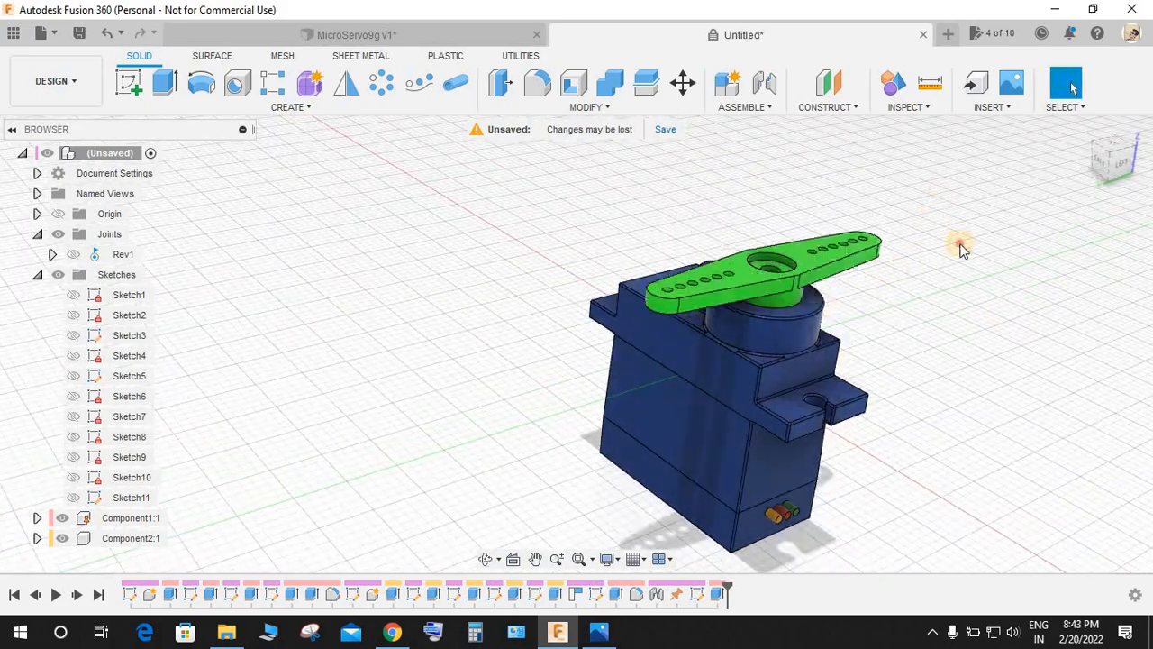
{"action": "middle_click_drag", "start_coordinate": [931, 400], "coordinate": [1048, 347], "text": "shift"}
{"action": "scroll", "coordinate": [749, 261], "scroll_direction": "up", "scroll_amount": 2}
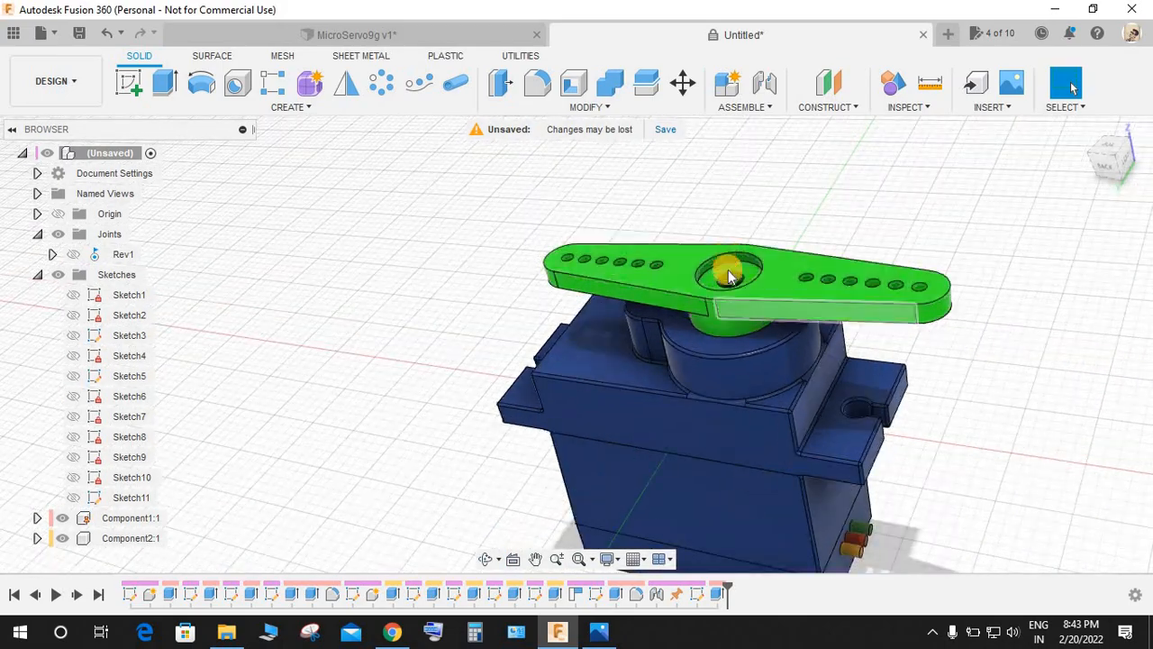
{"action": "left_click_drag", "start_coordinate": [629, 290], "coordinate": [766, 419]}
{"action": "scroll", "coordinate": [824, 368], "scroll_direction": "down", "scroll_amount": 4}
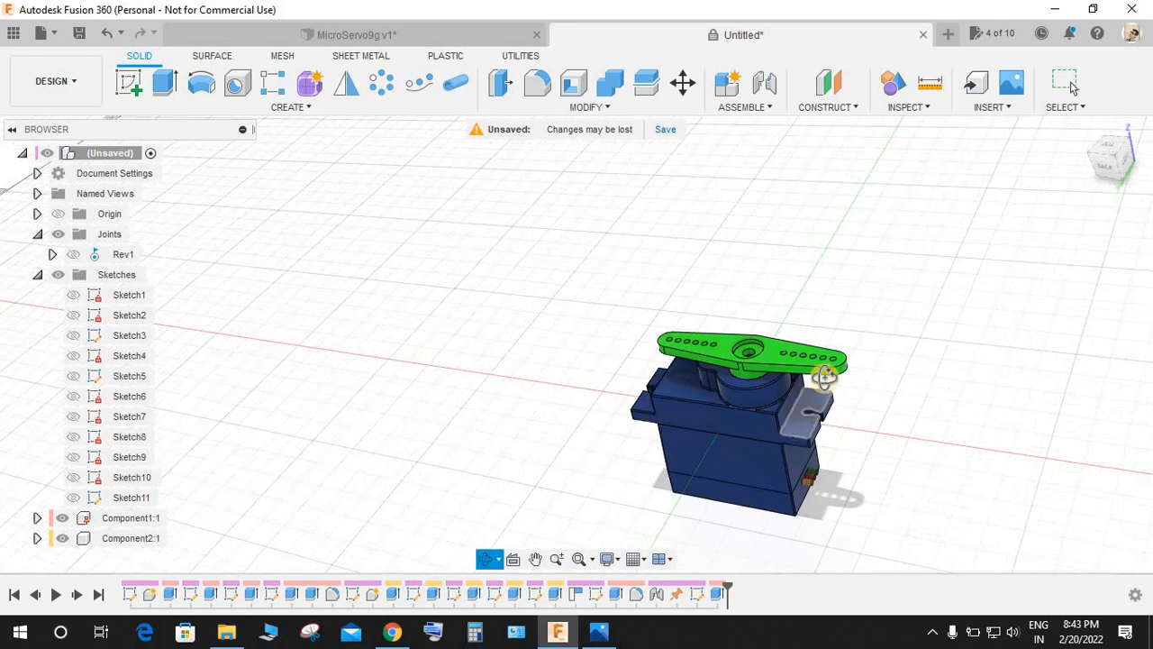
{"action": "middle_click_drag", "start_coordinate": [823, 369], "coordinate": [846, 421], "text": "shift"}
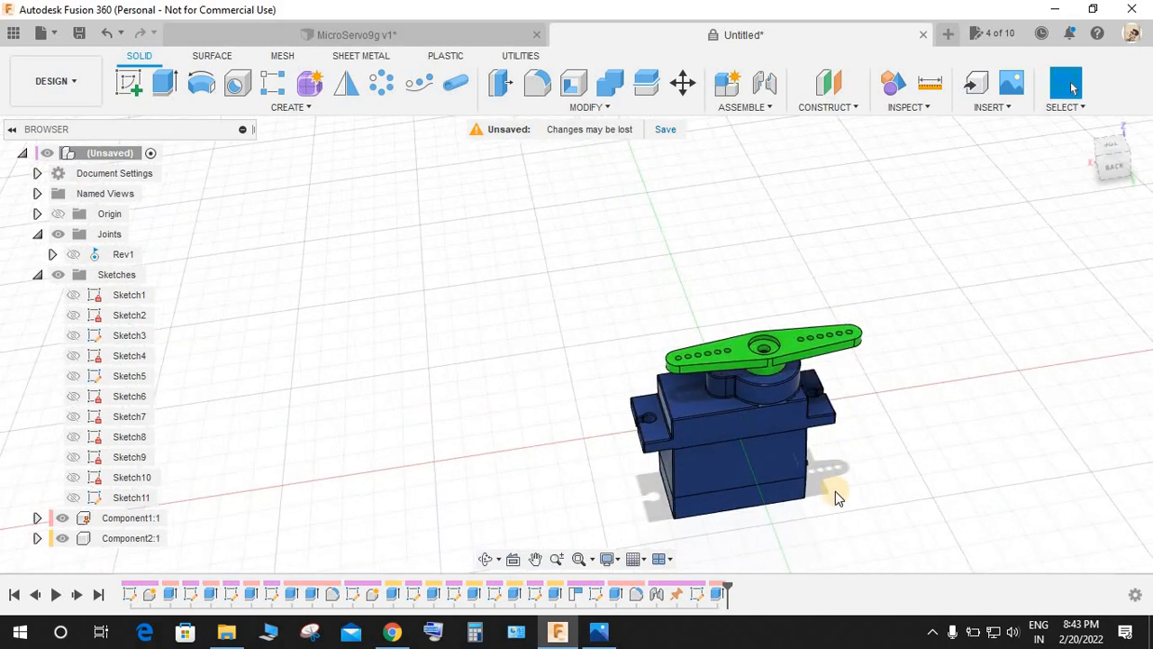